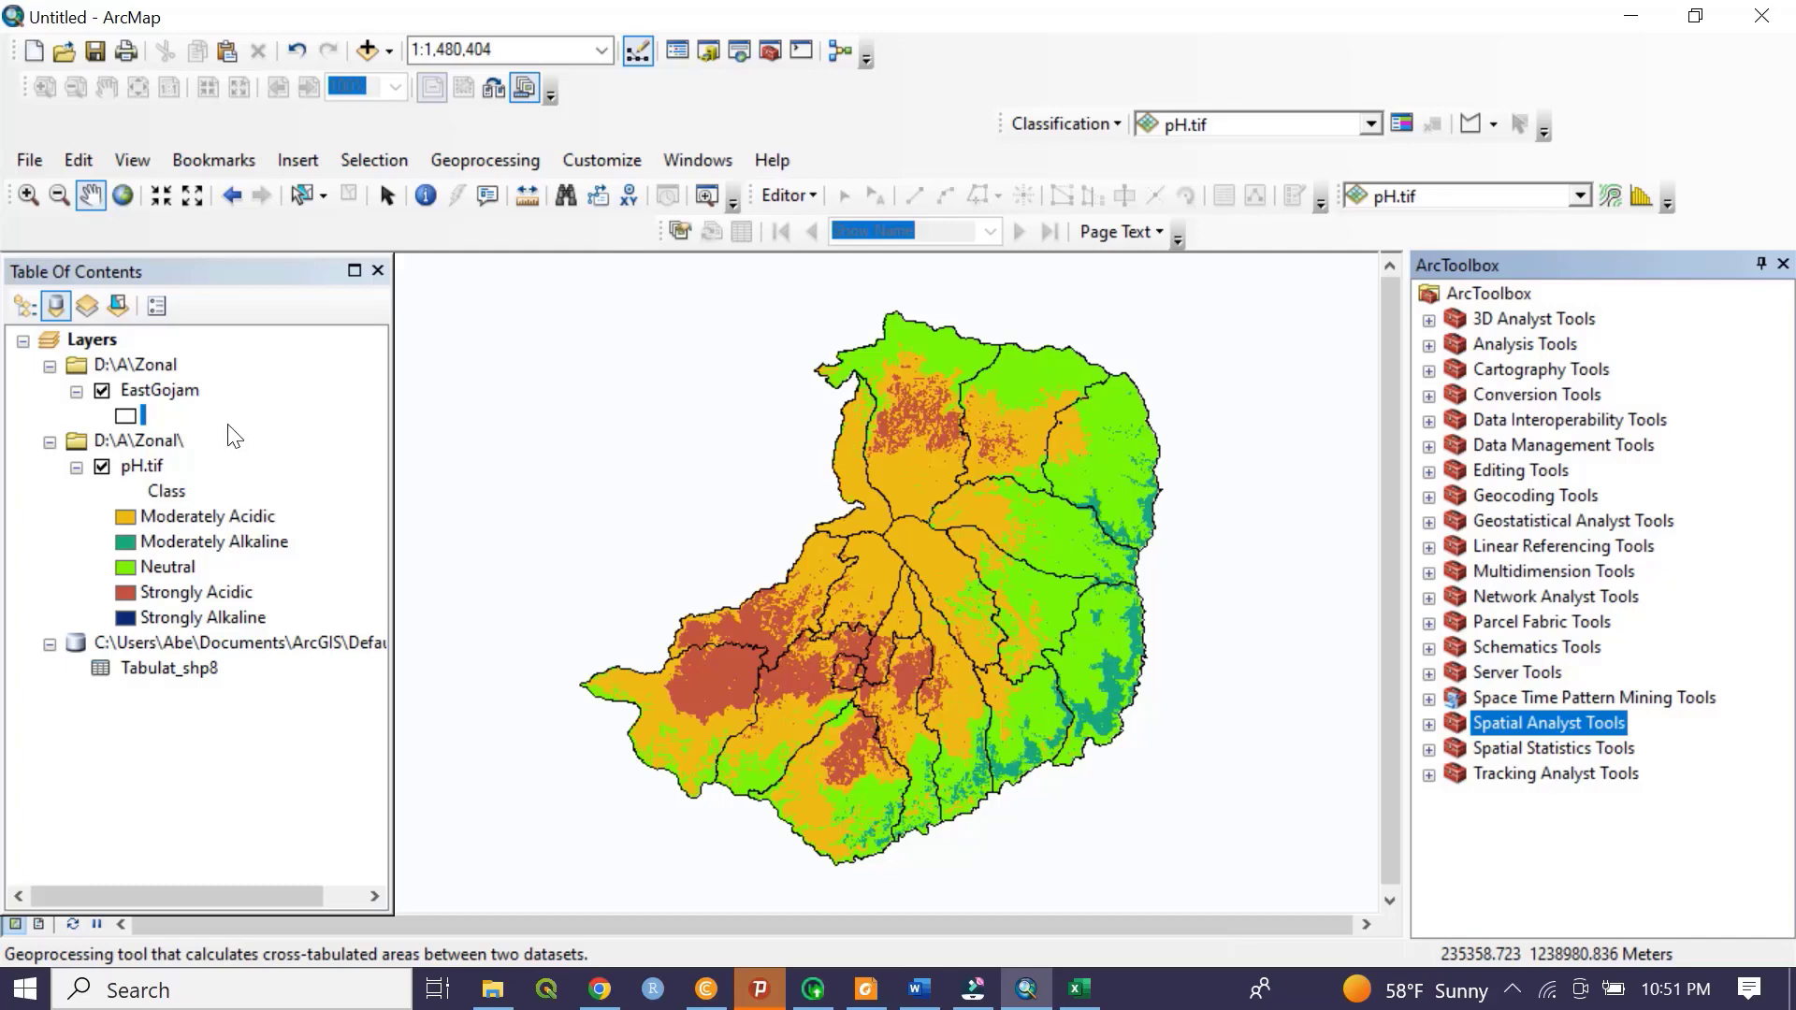
- Remove the existing Tabulat_shp8 table with its geodatabase entry from the table of contents
{"action": "left_click", "coordinate": [161, 645]}
{"action": "right_click", "coordinate": [161, 645]}
{"action": "left_click", "coordinate": [220, 653]}
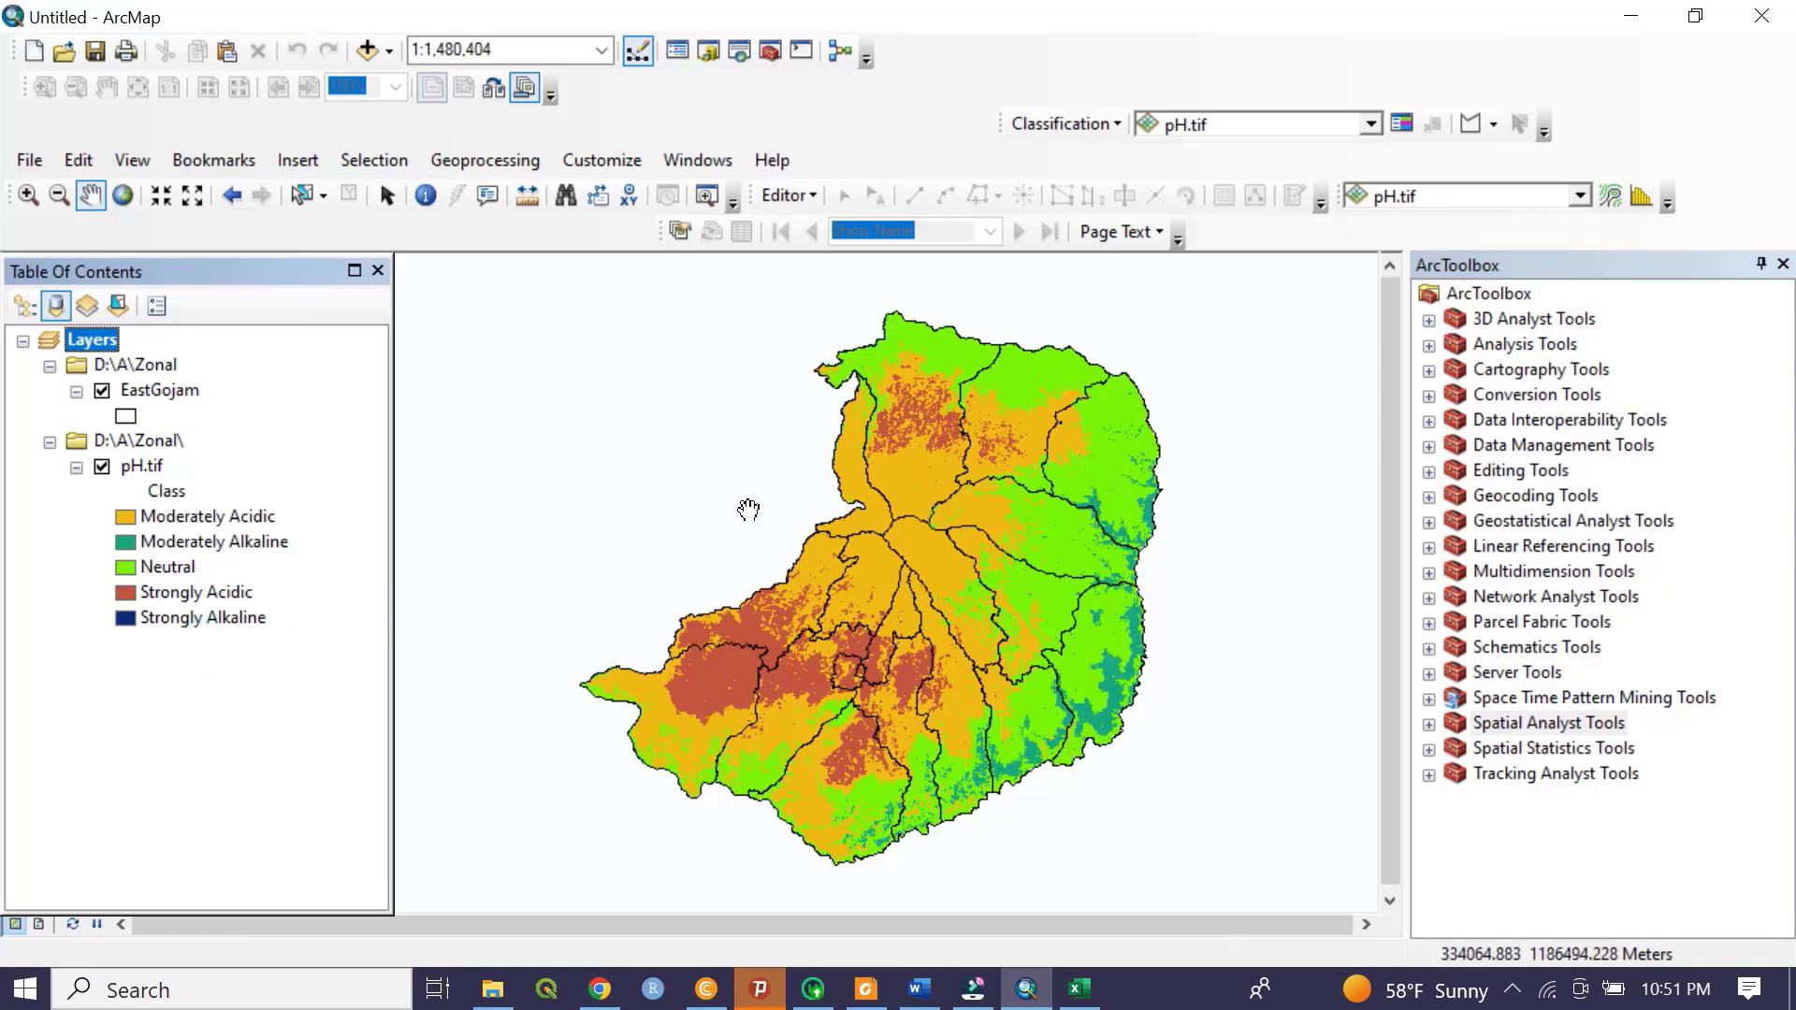
- Examine the EastGojam layer's attribute table for its district names and areas, and close it
{"action": "right_click", "coordinate": [176, 389]}
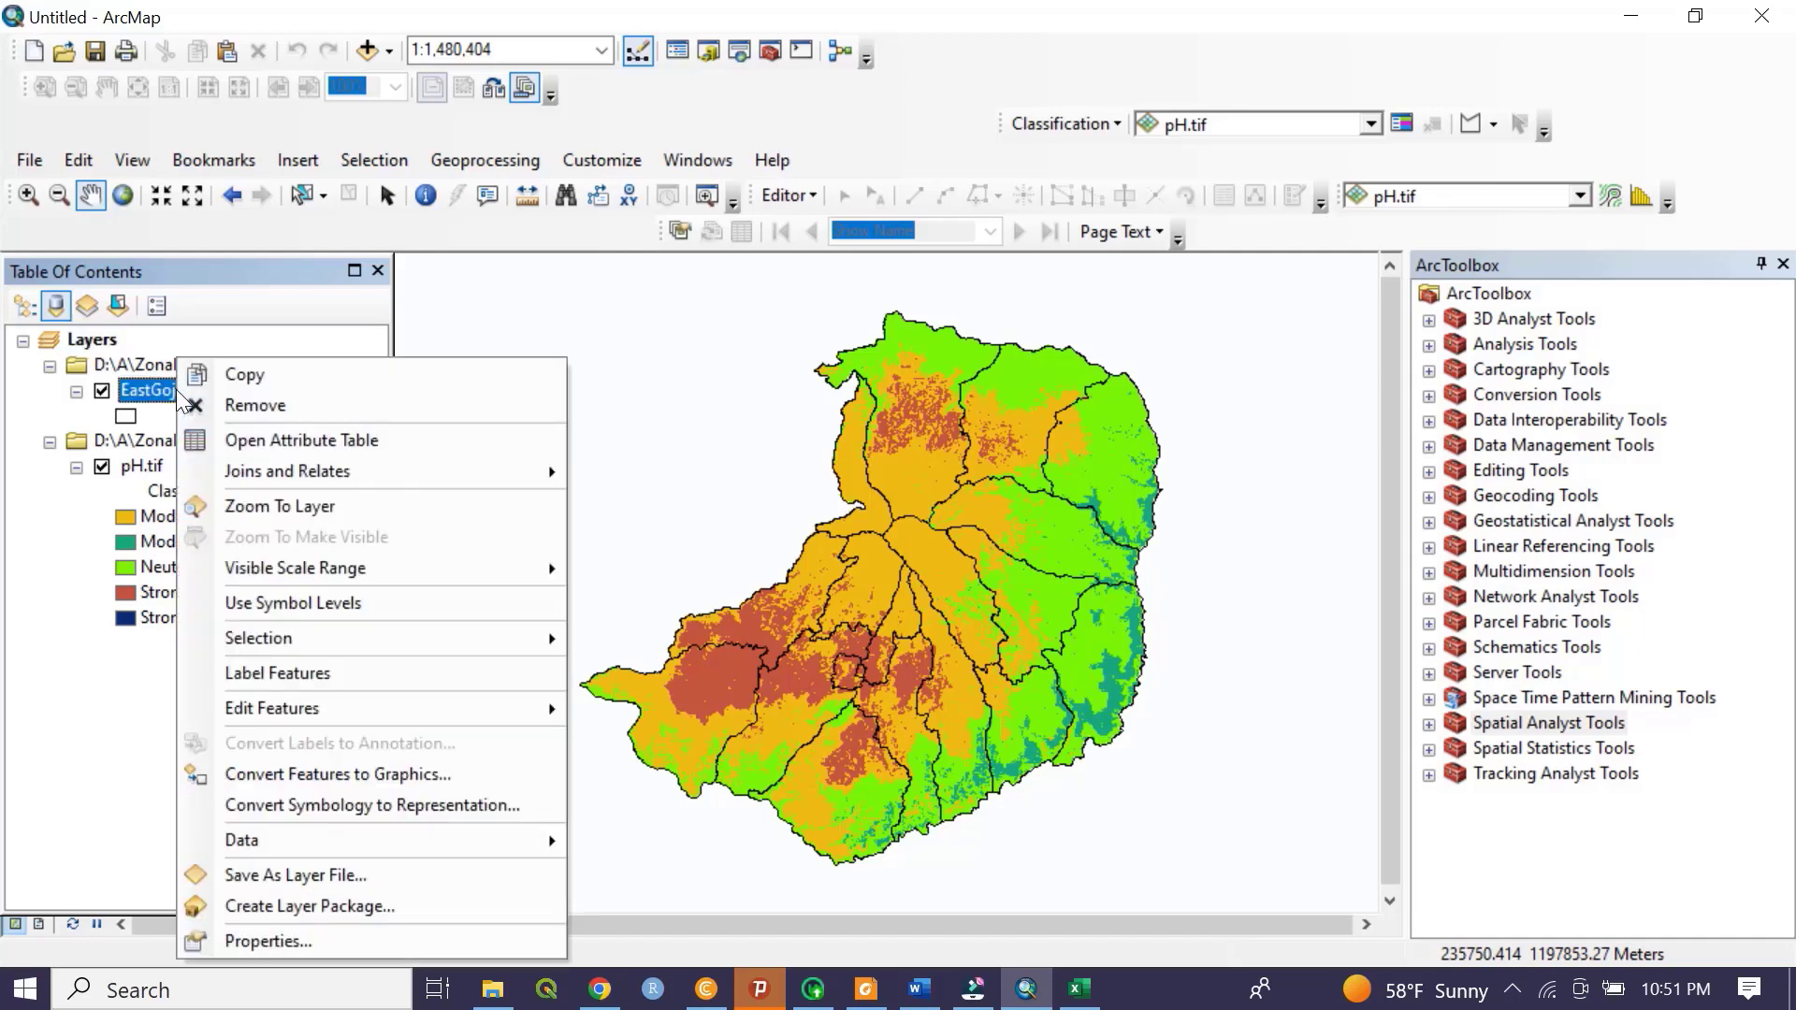
{"action": "left_click", "coordinate": [242, 438]}
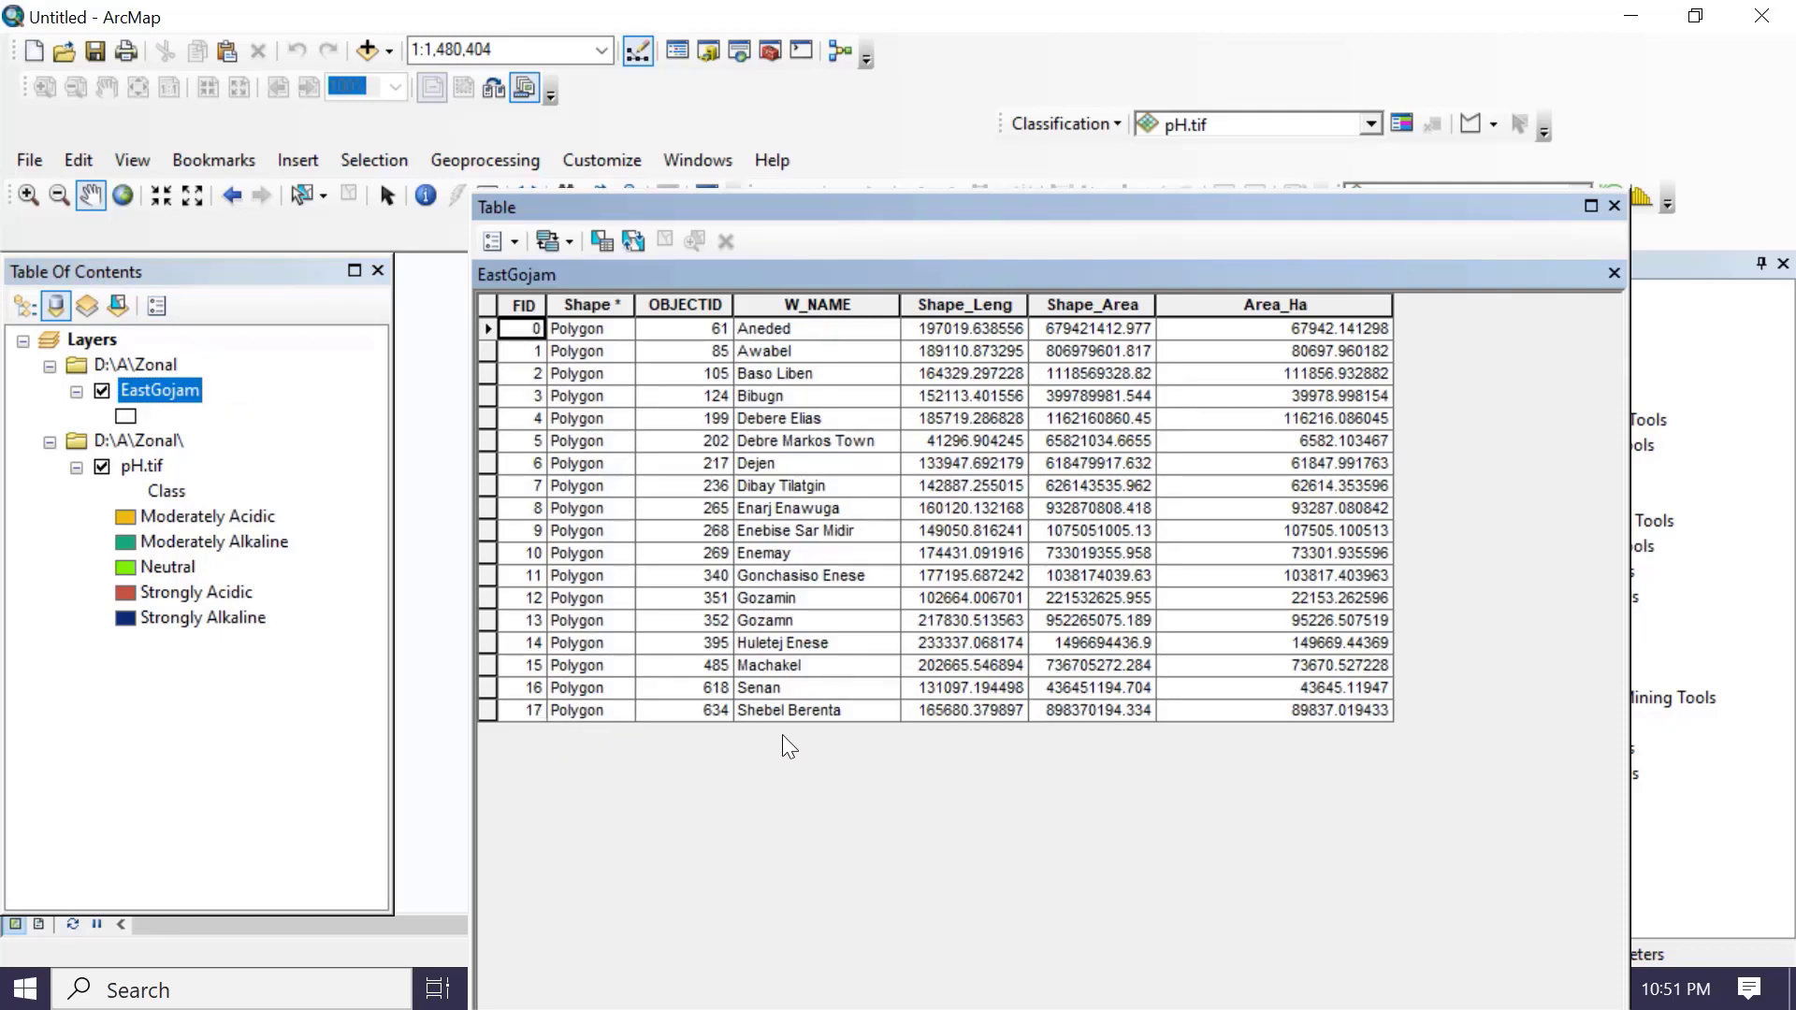
{"action": "left_click", "coordinate": [1614, 206]}
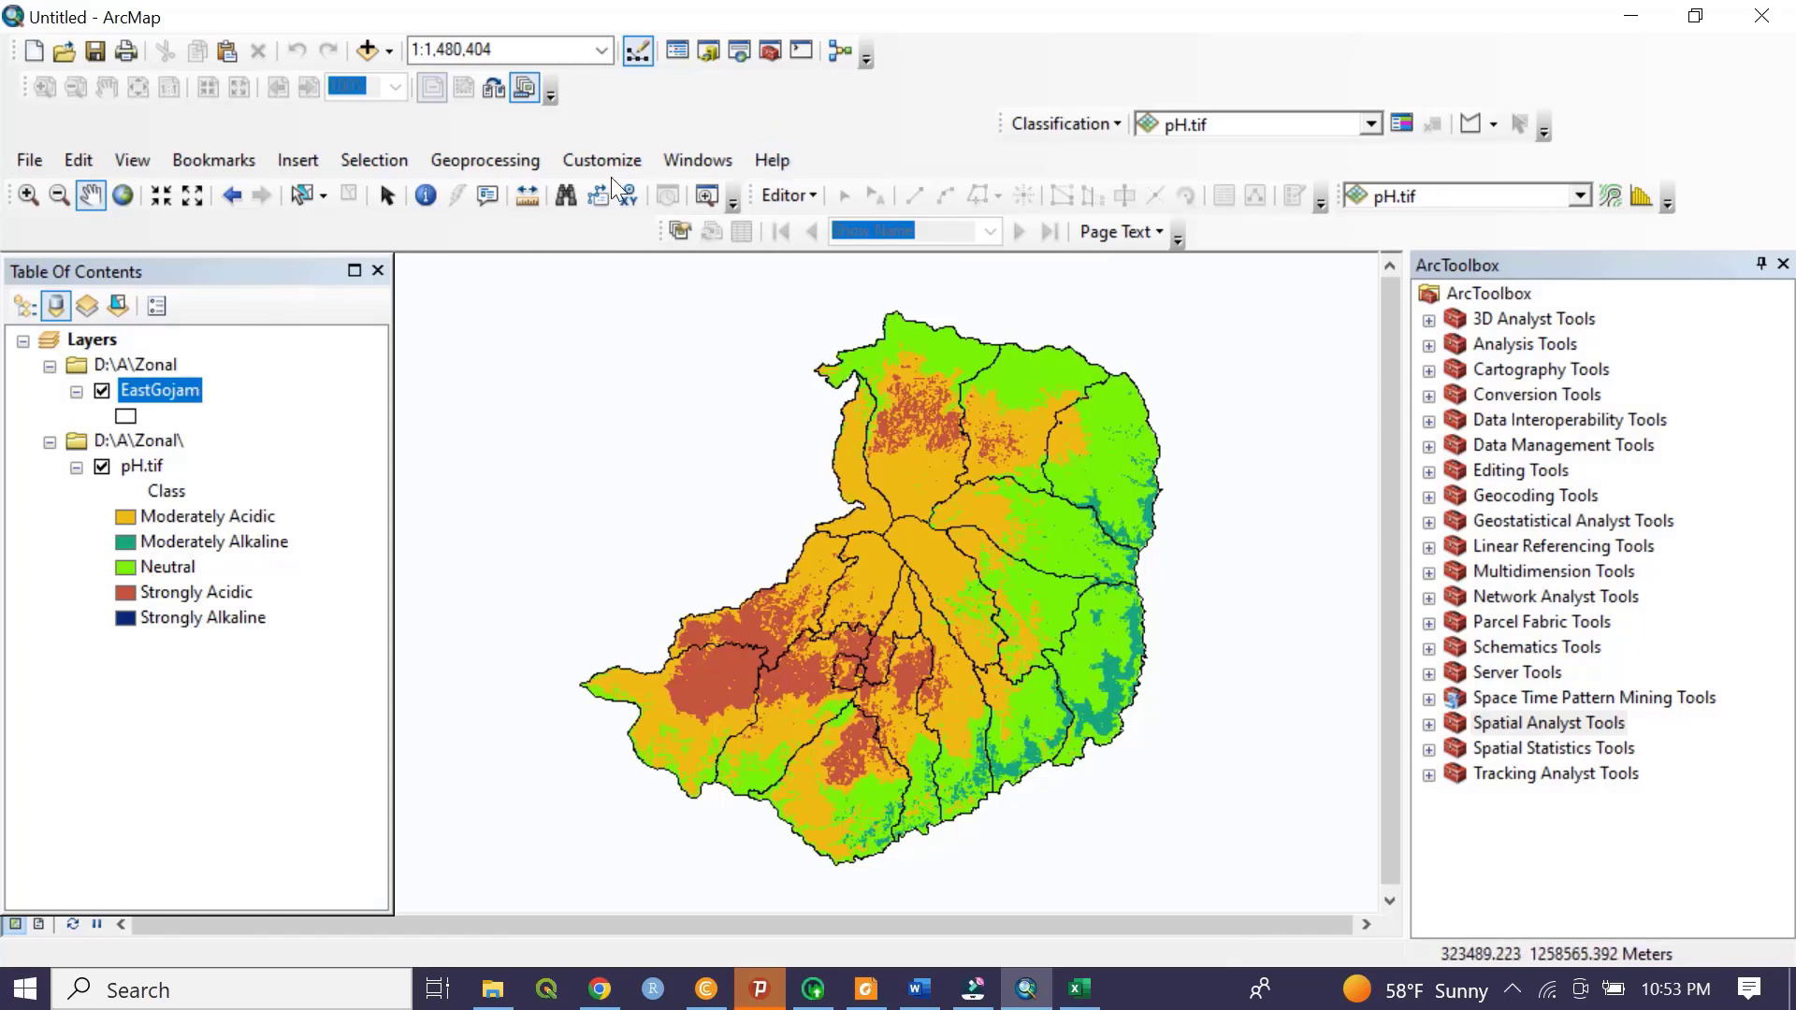
- Open the Tabulate Area tool from the Zonal toolset of Spatial Analyst Tools
{"action": "left_click", "coordinate": [772, 54]}
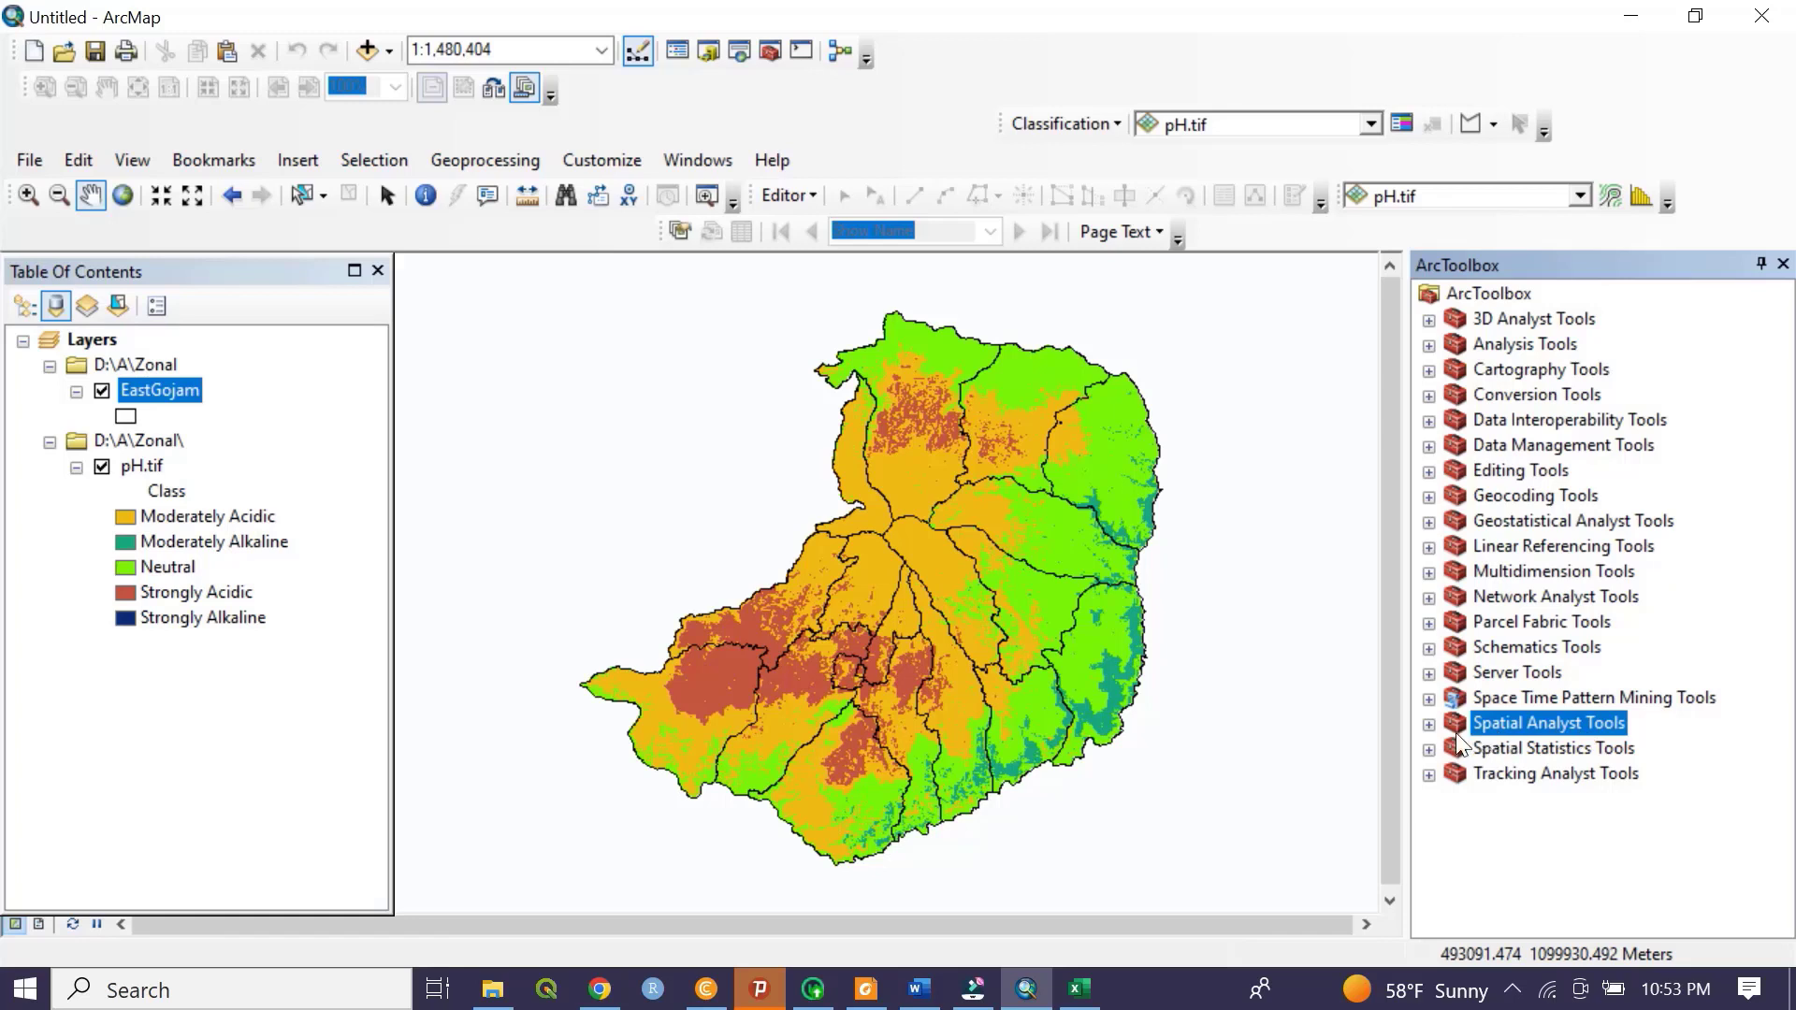
{"action": "left_click", "coordinate": [1429, 725]}
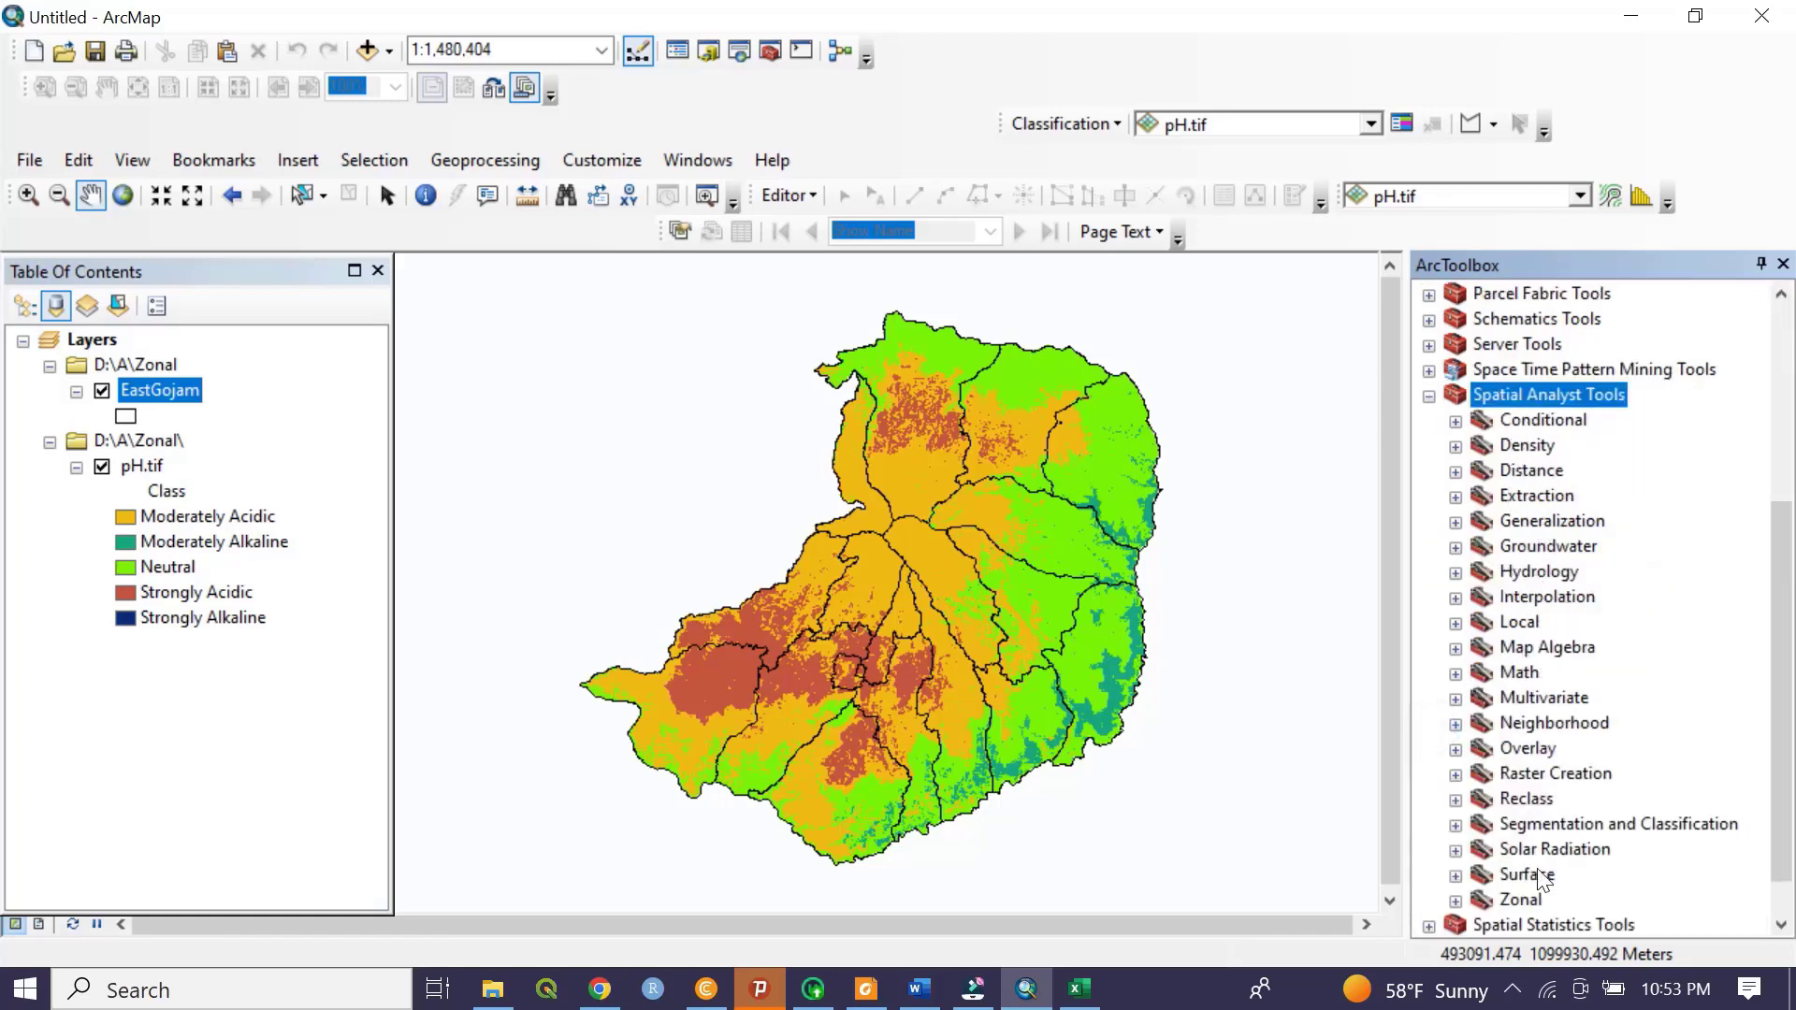
{"action": "scroll", "coordinate": [1544, 873], "scroll_direction": "down", "scroll_amount": 1}
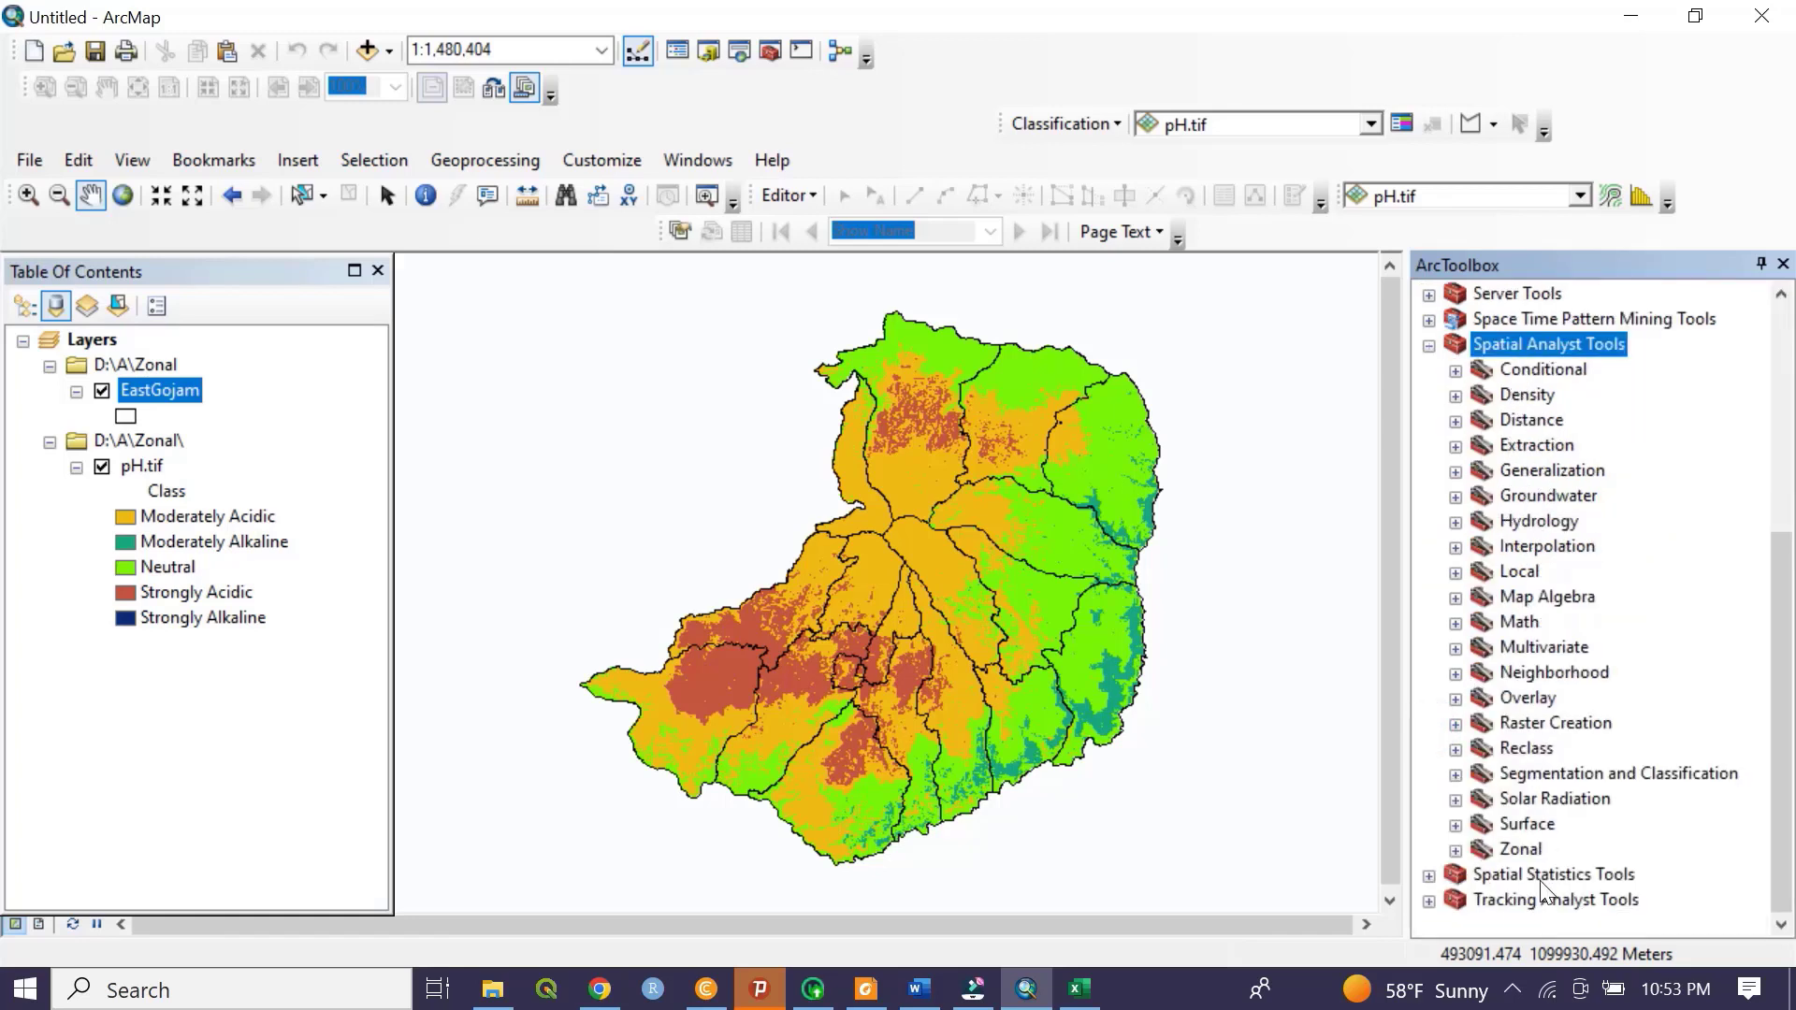
{"action": "left_click", "coordinate": [1456, 850]}
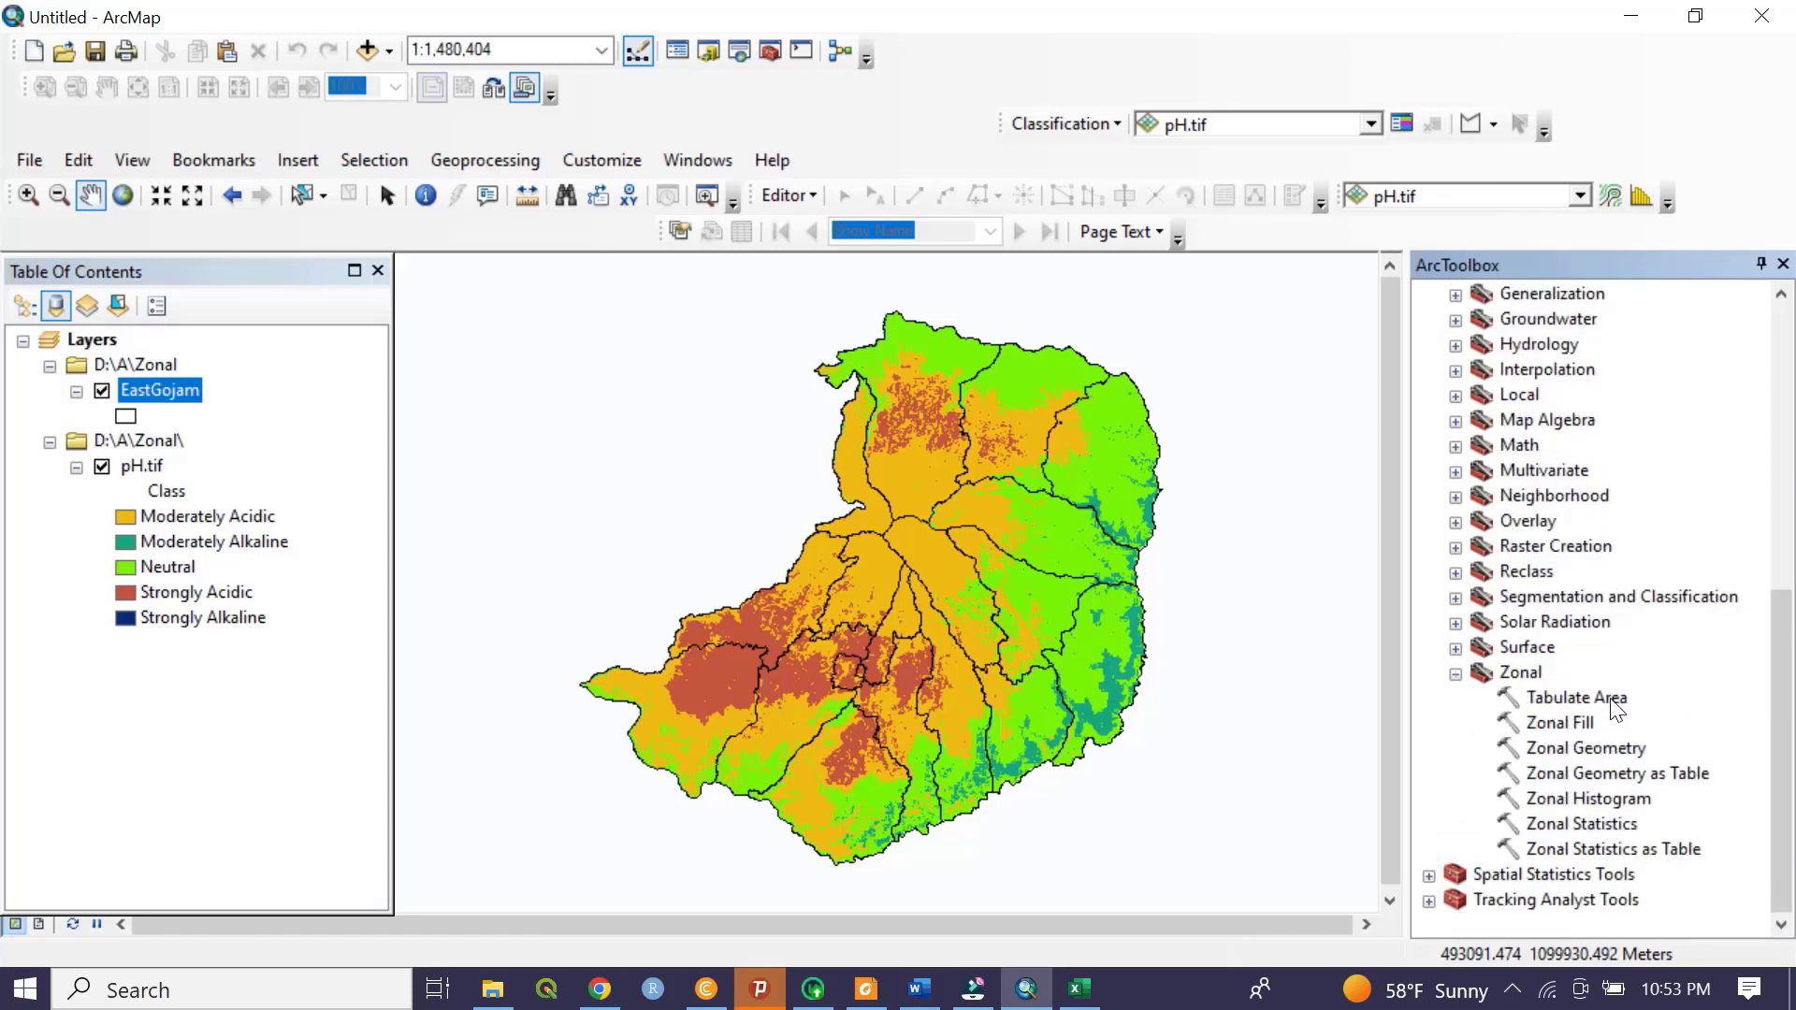
{"action": "double_click", "coordinate": [1601, 699]}
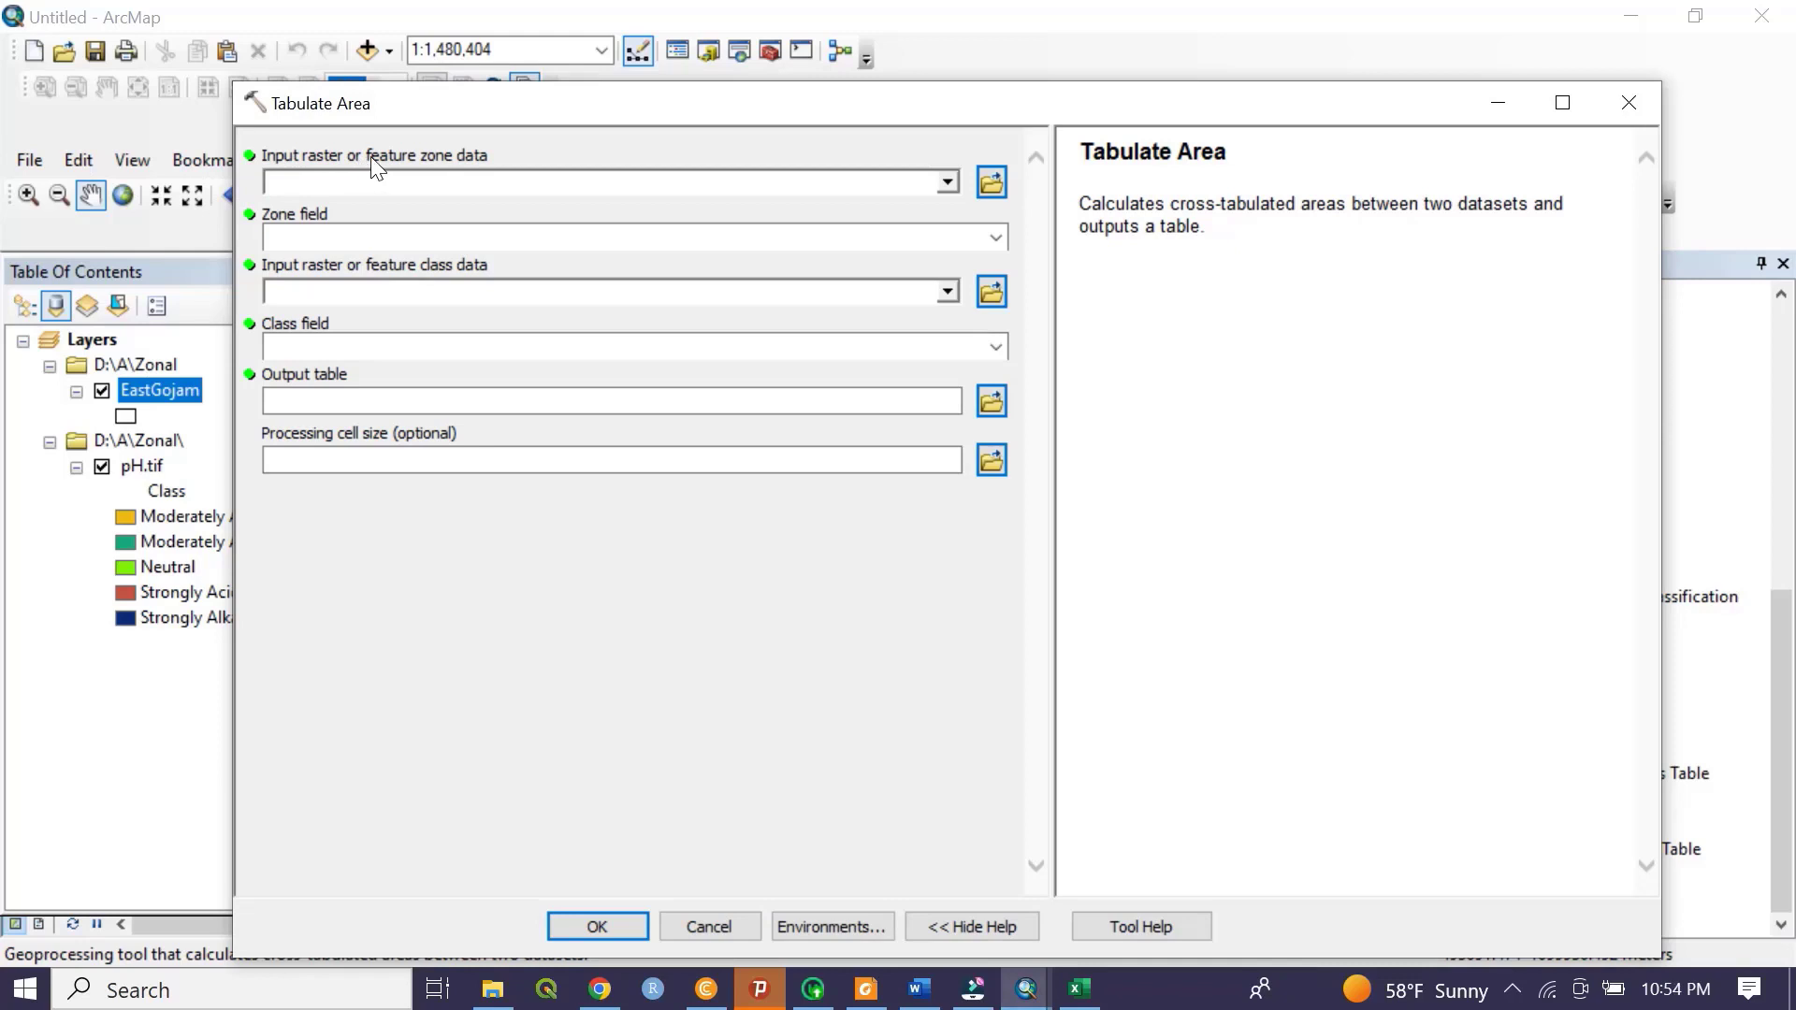
- Set EastGojam as the zone data and W_NAME as the zone field for the area tabulation
{"action": "left_click", "coordinate": [947, 182]}
{"action": "left_click", "coordinate": [382, 213]}
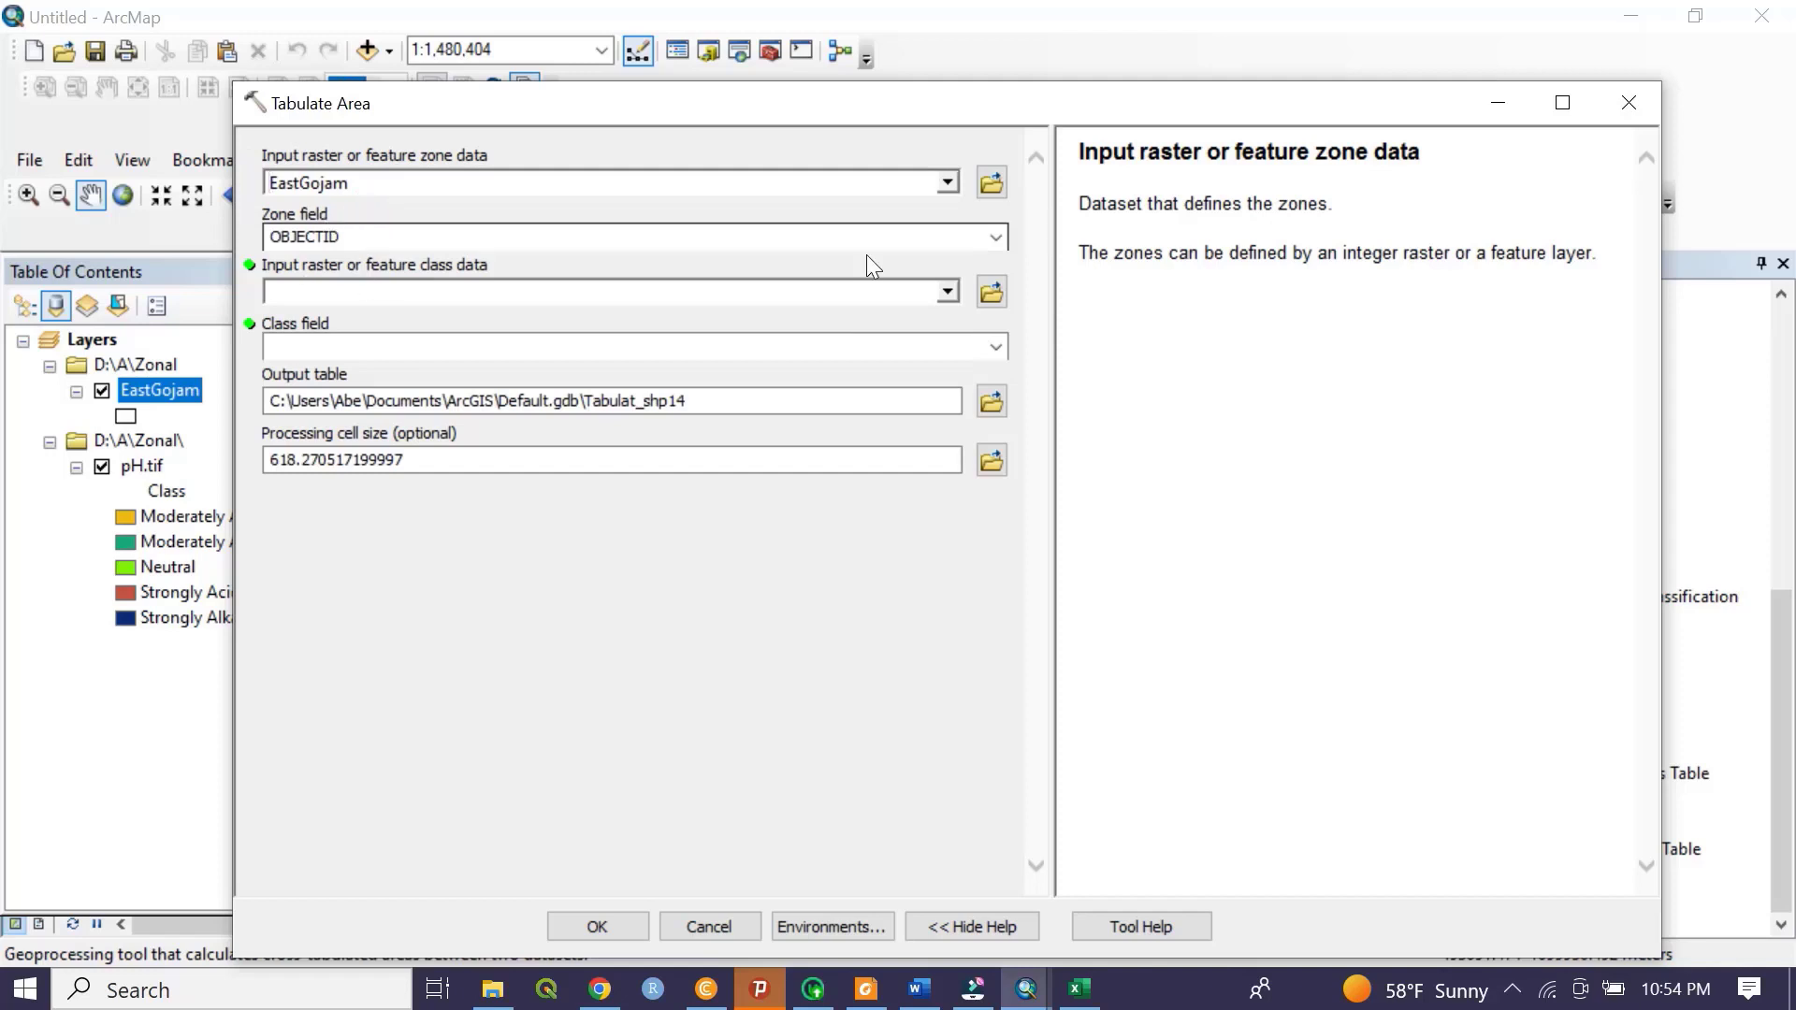
{"action": "left_click", "coordinate": [994, 240]}
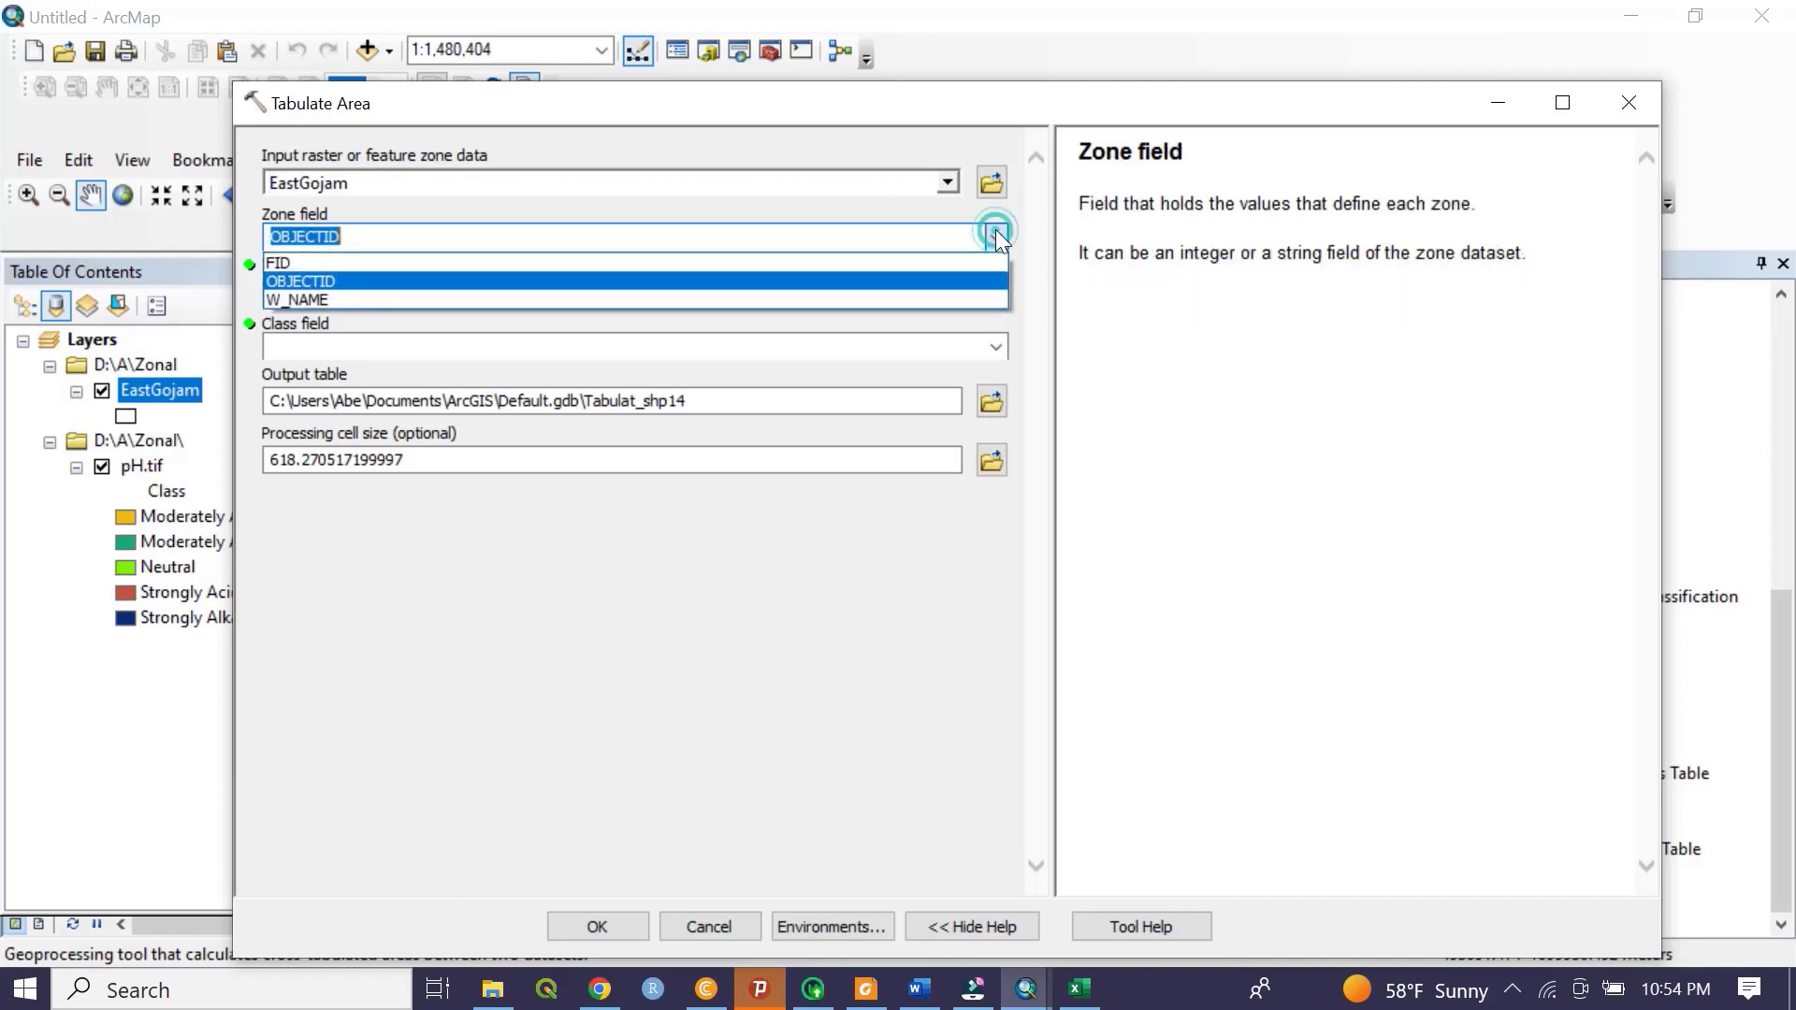
{"action": "left_click", "coordinate": [338, 301]}
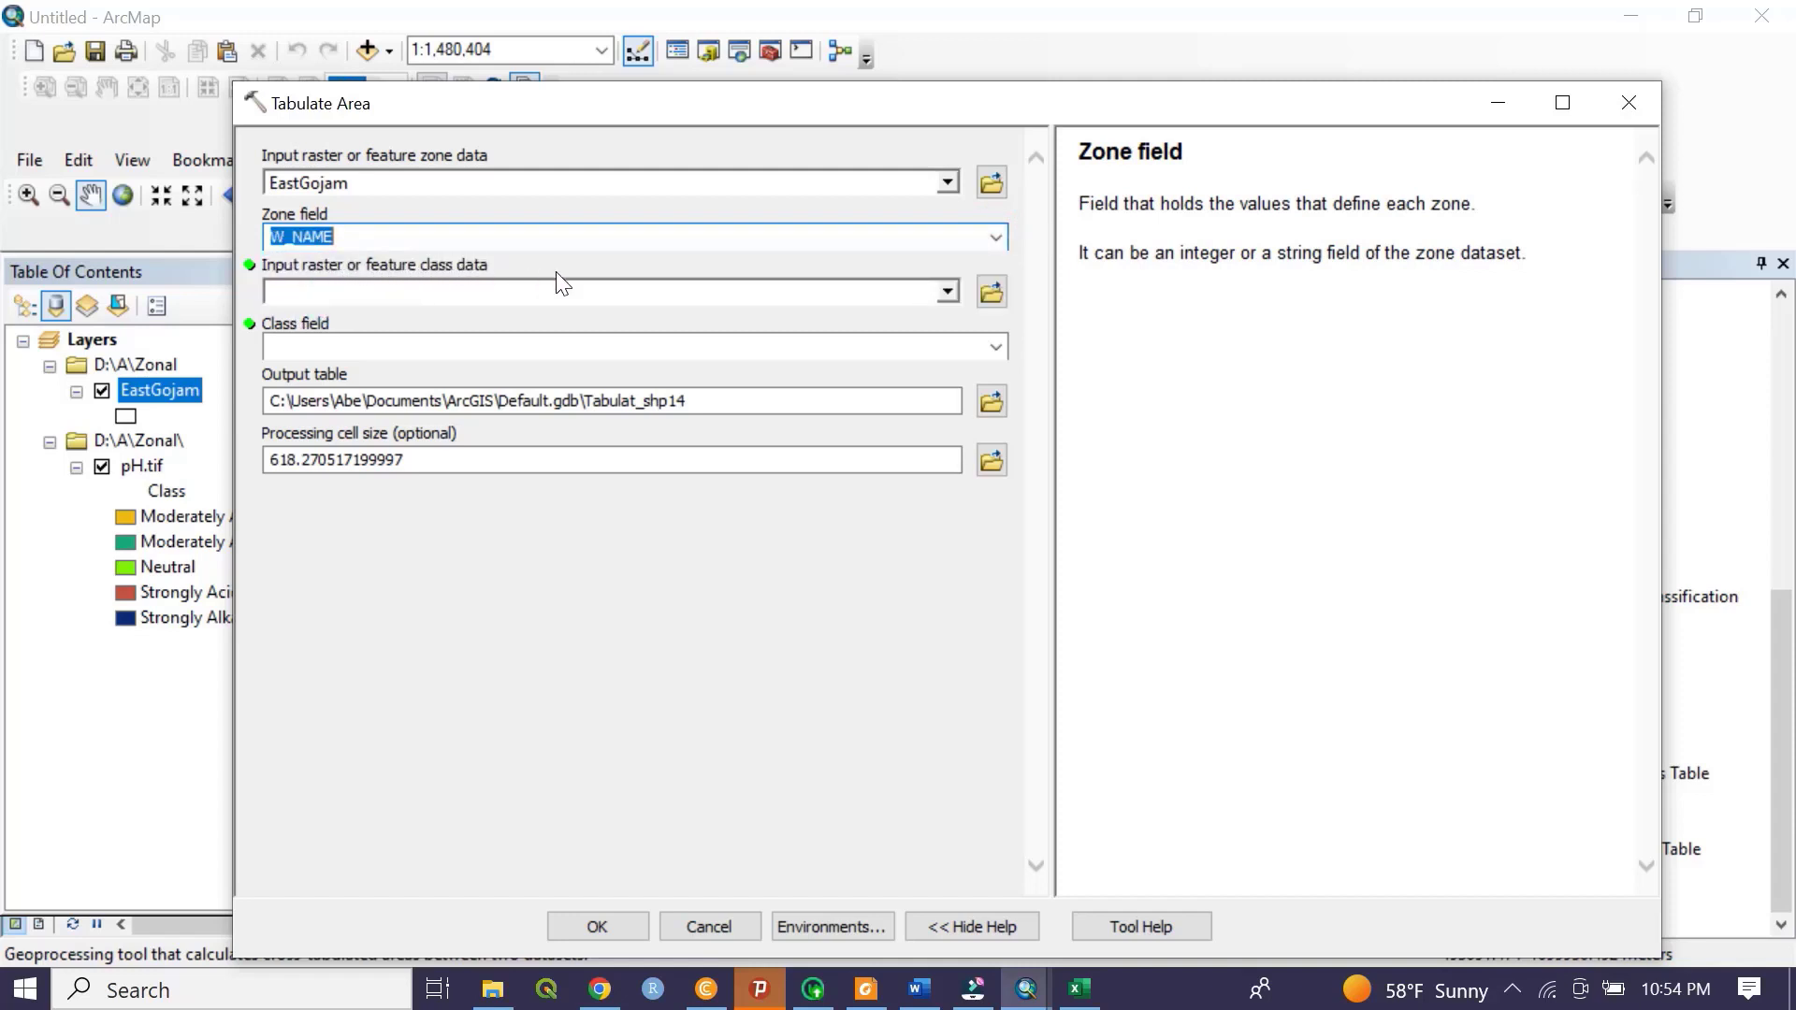
- Set pH.tif as the class data and Class as the class field
{"action": "left_click", "coordinate": [946, 293]}
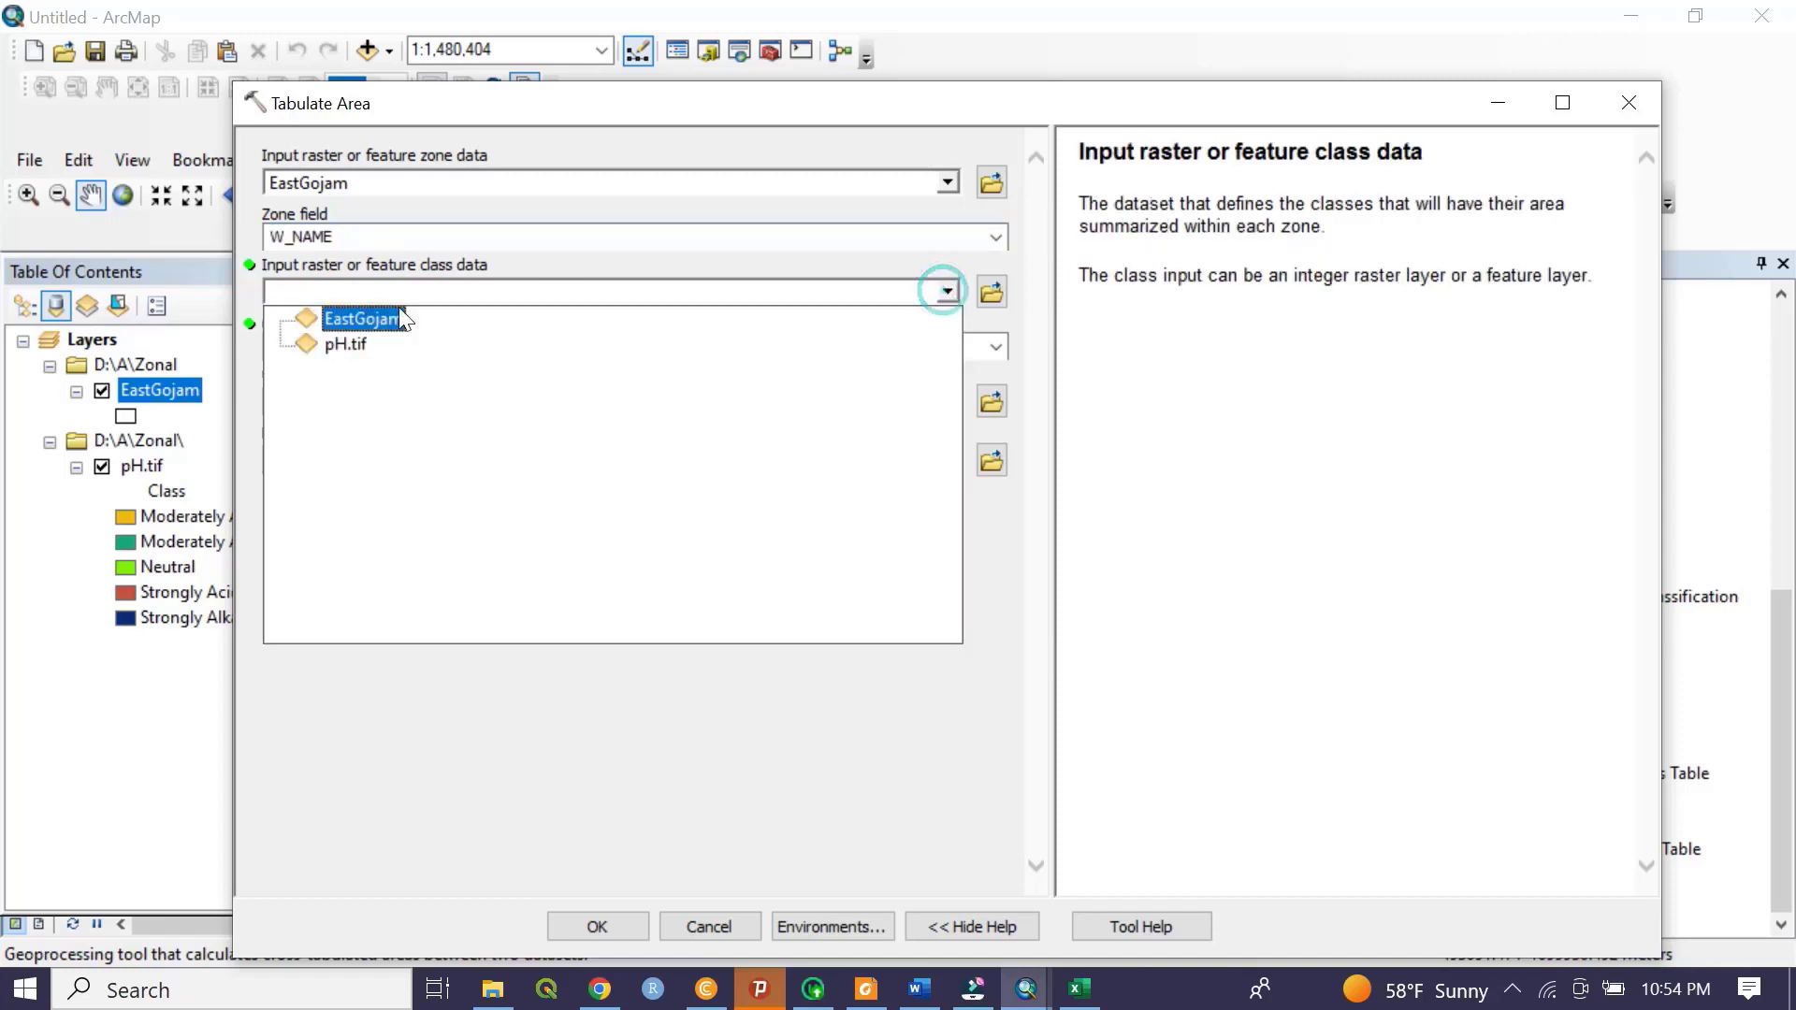
{"action": "left_click", "coordinate": [346, 344]}
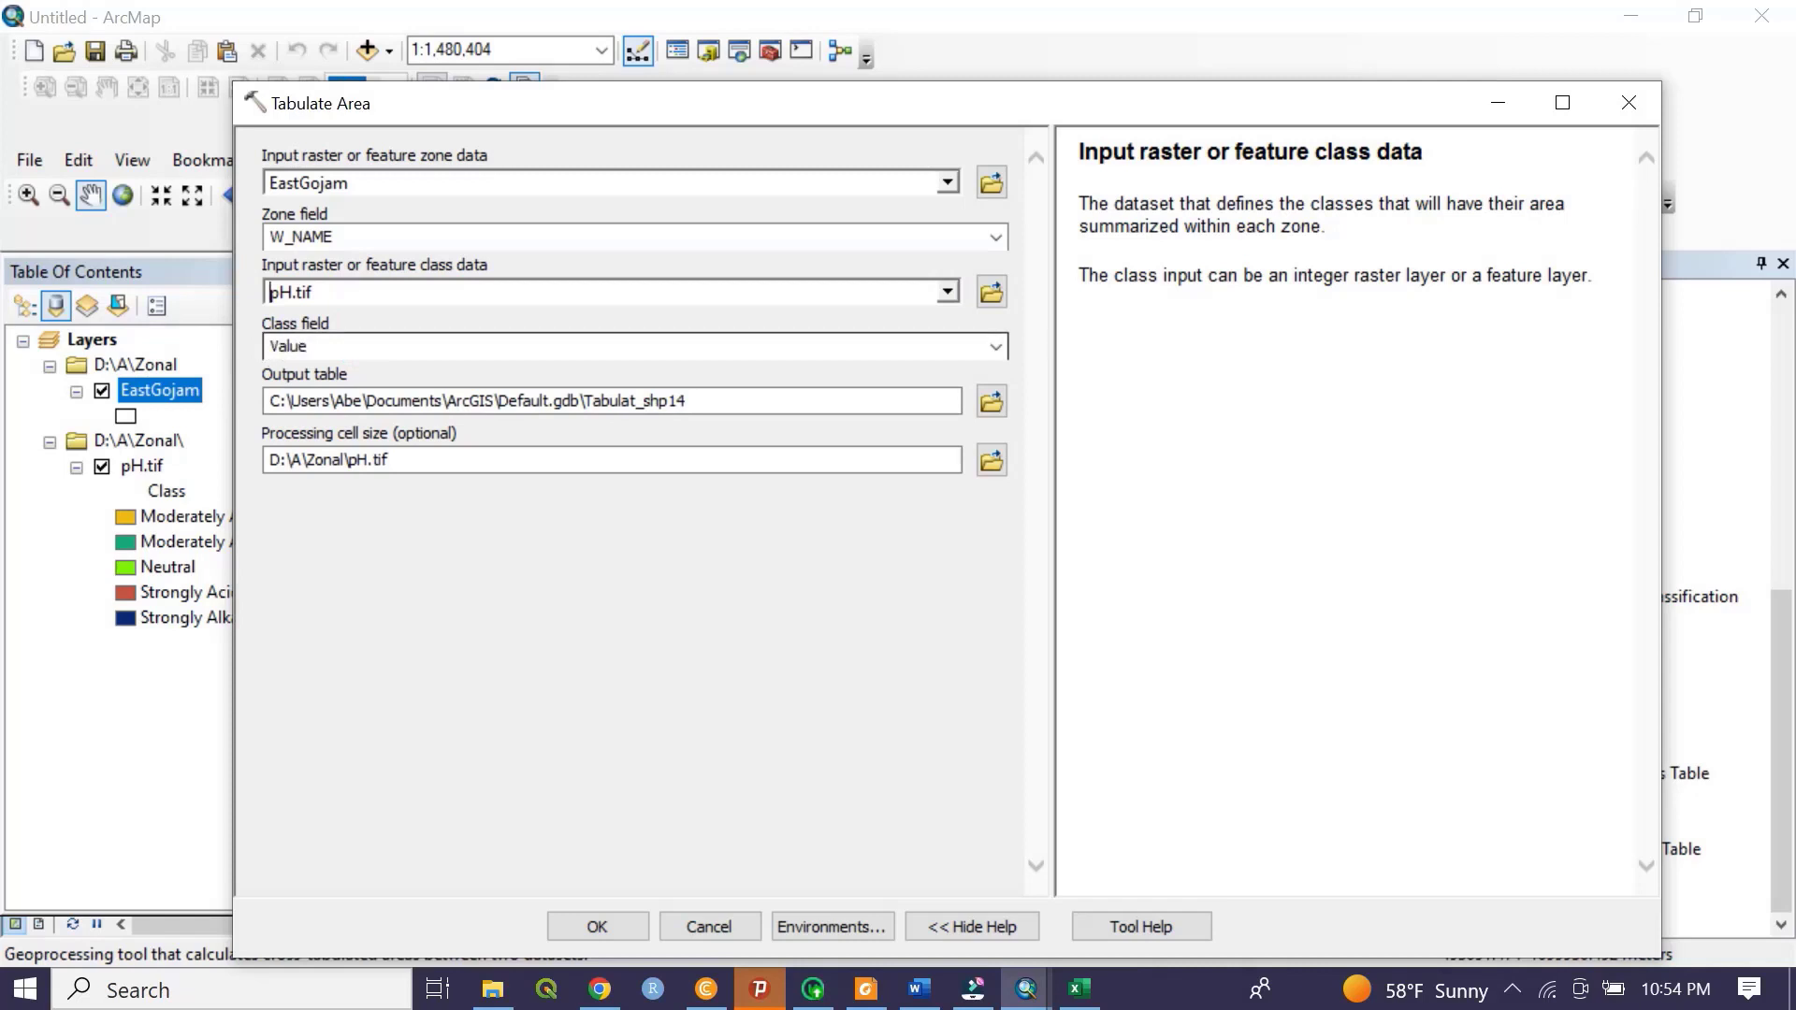
{"action": "left_click", "coordinate": [997, 347]}
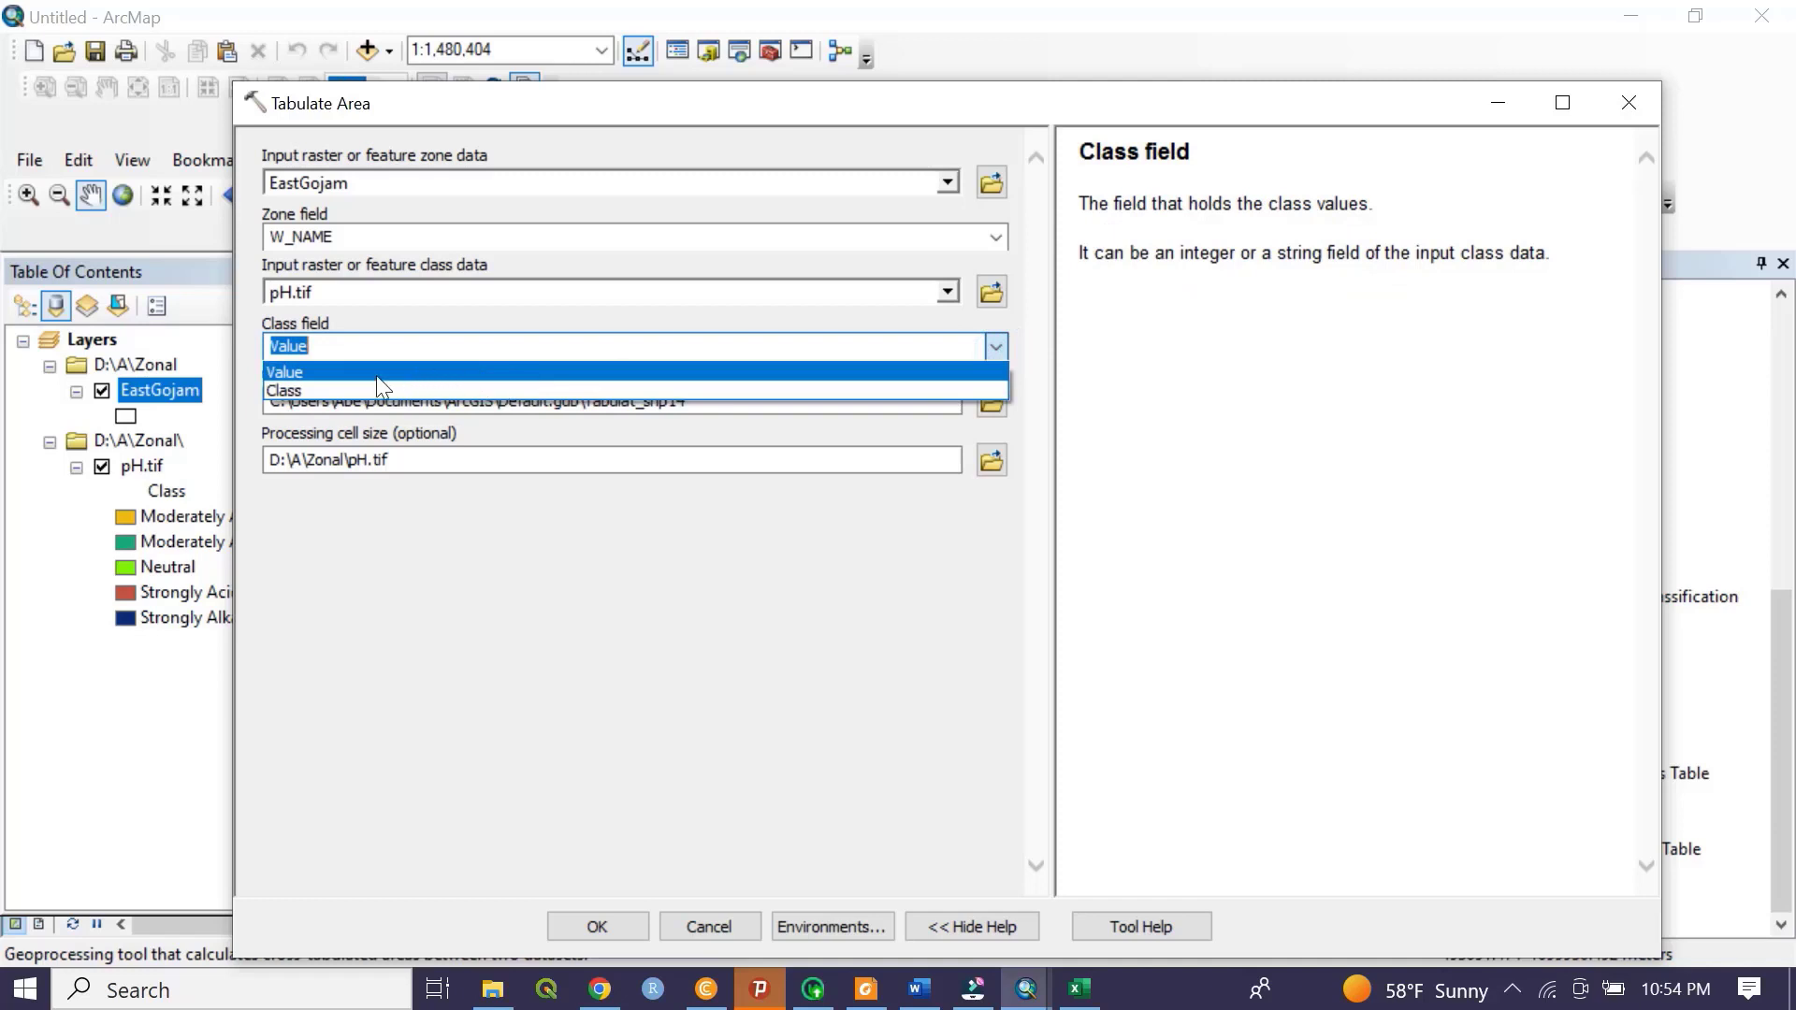
{"action": "left_click", "coordinate": [320, 390]}
- Run the area tabulation with the default output table in Default.gdb and pH.tif as the processing cell size
{"action": "left_click_drag", "start_coordinate": [871, 99], "coordinate": [1081, 99]}
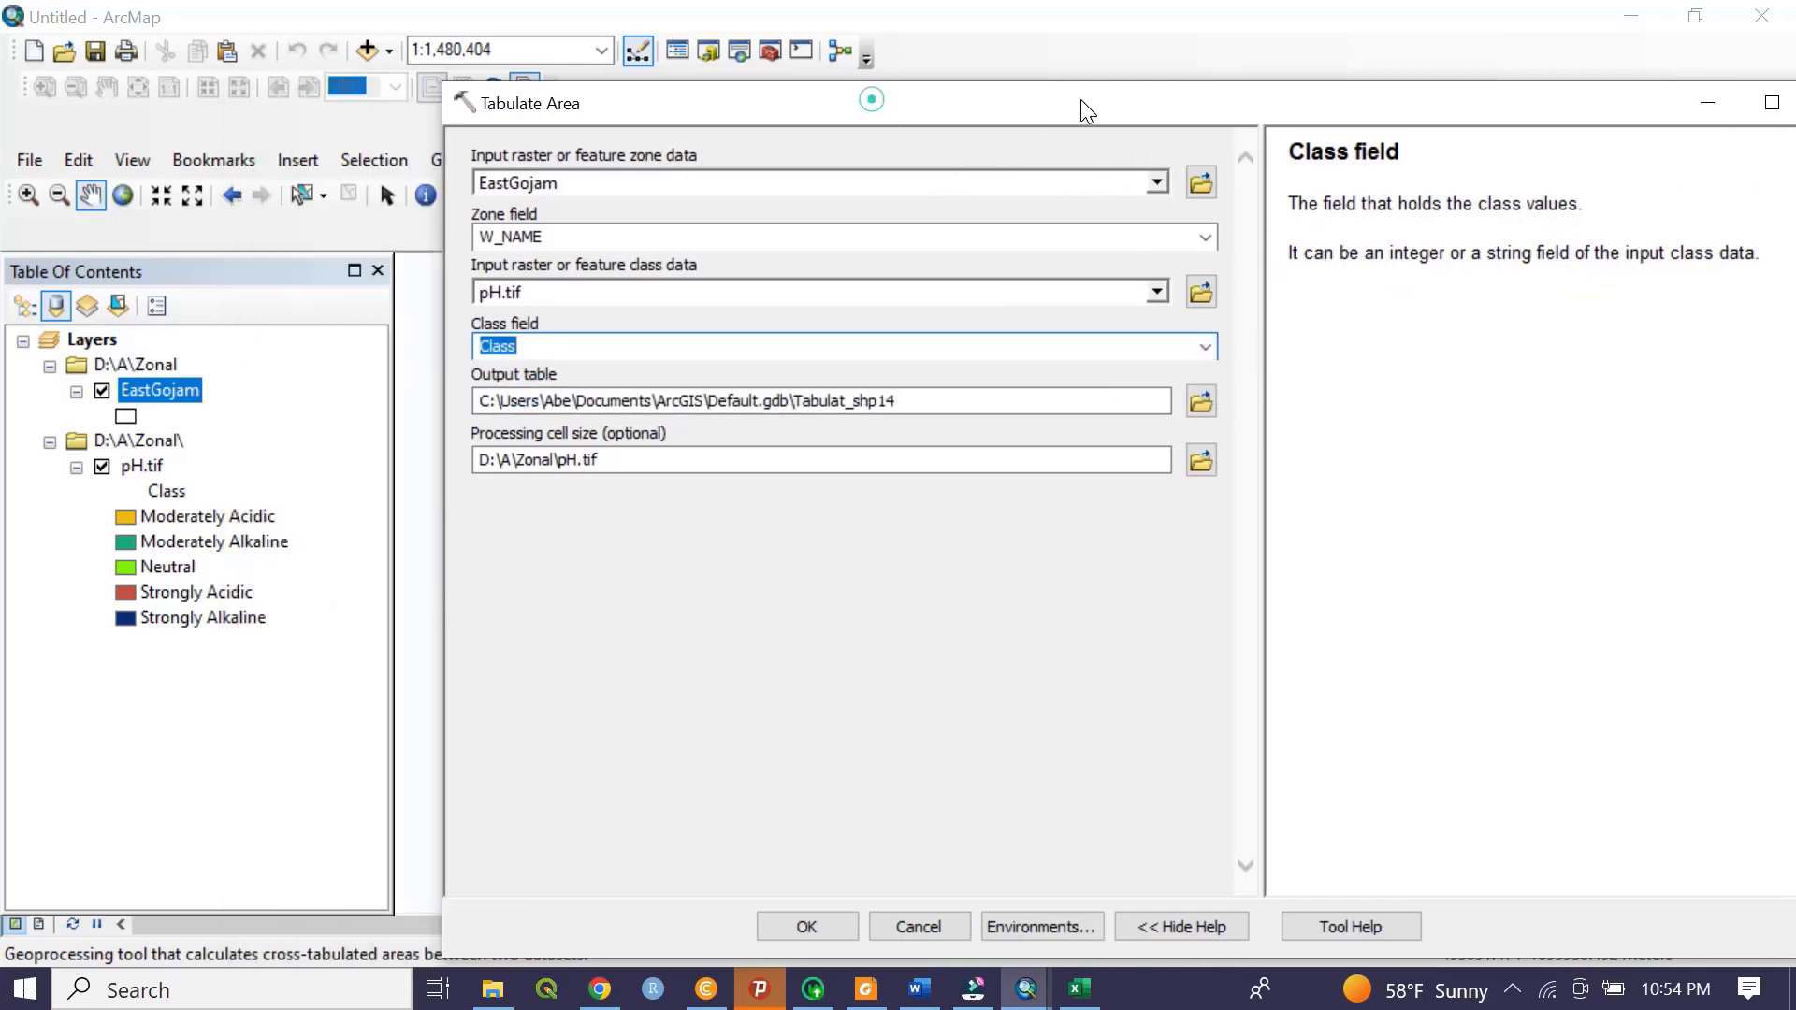
{"action": "left_click", "coordinate": [1200, 400]}
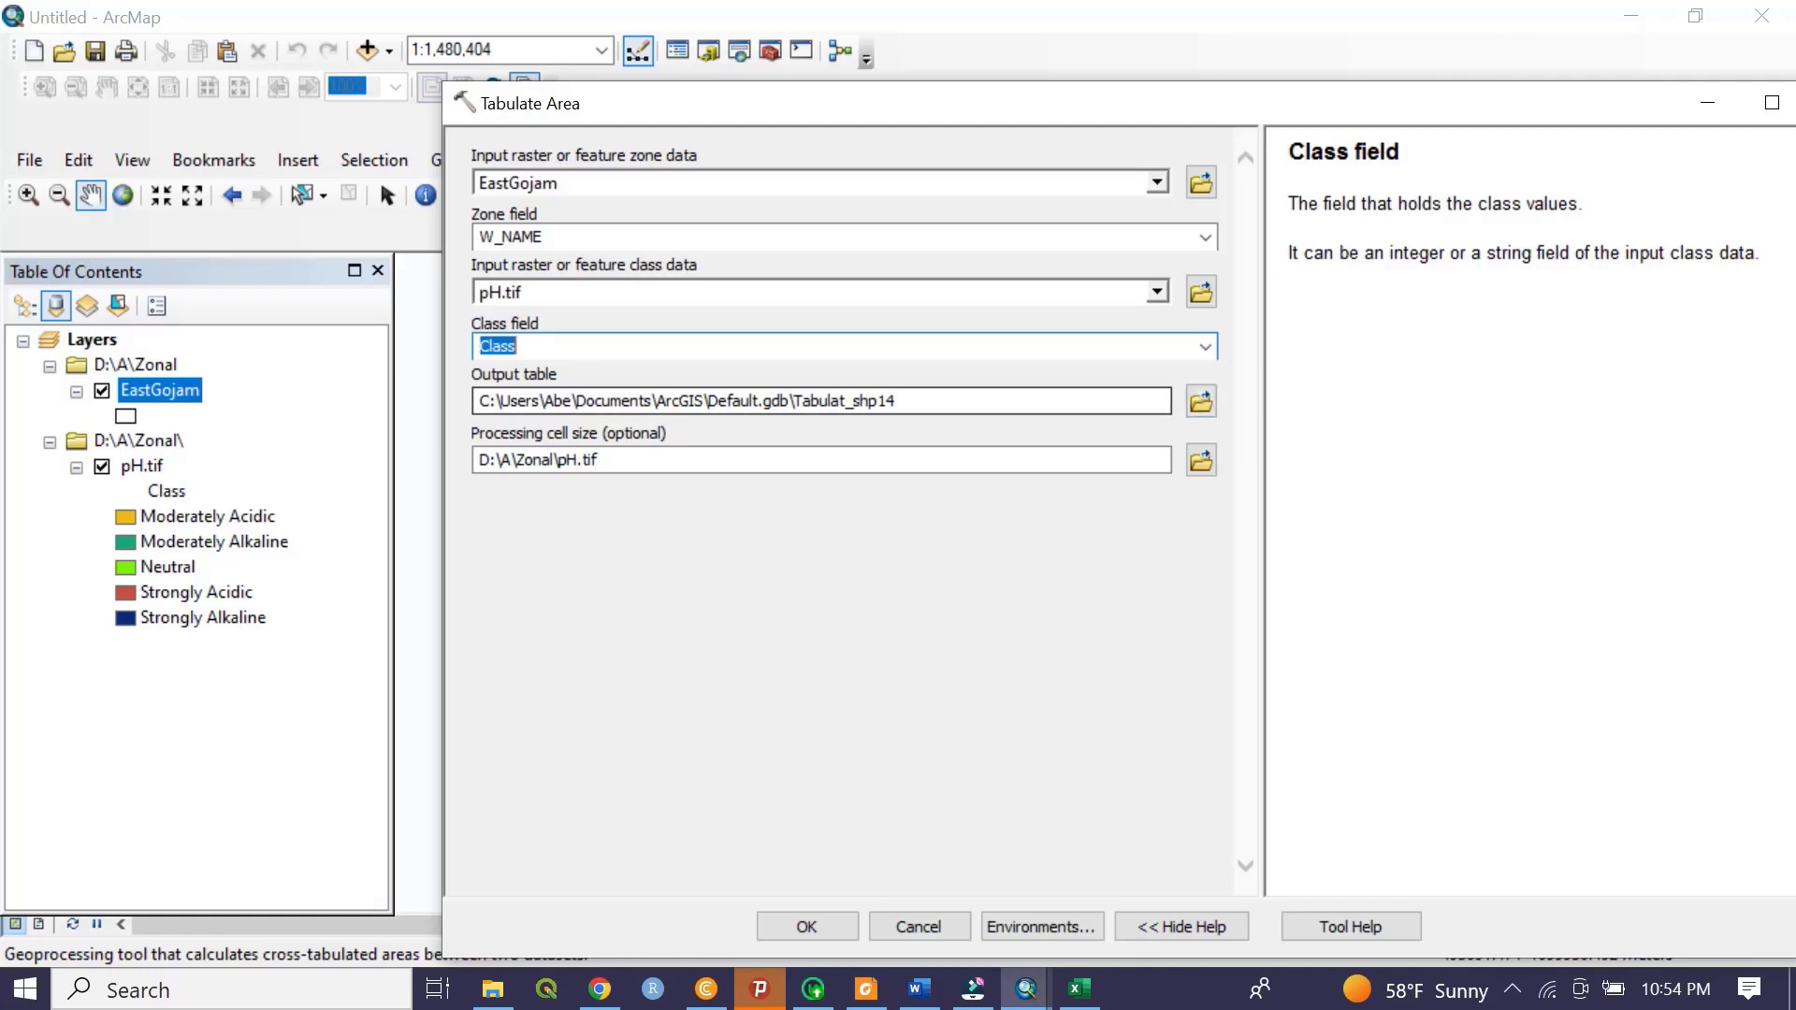
{"action": "left_click", "coordinate": [803, 916]}
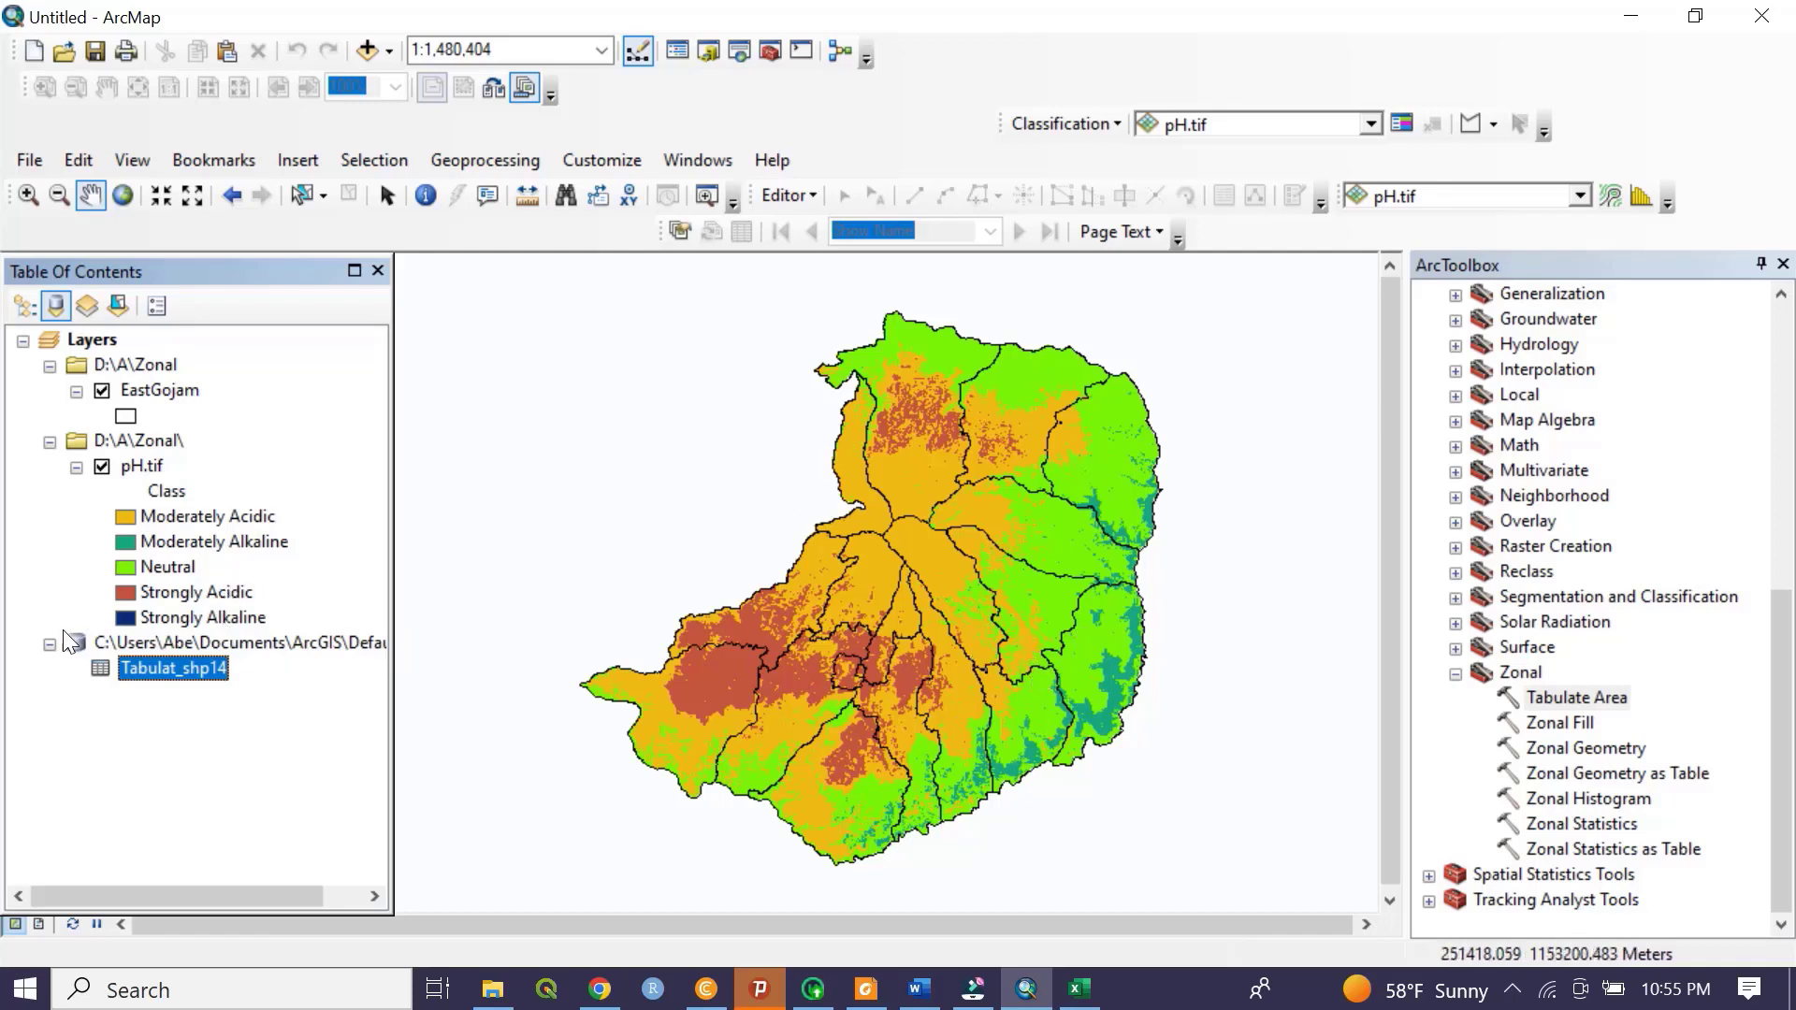
- Open the resulting tabulated area table and maximize its window
{"action": "right_click", "coordinate": [144, 664]}
{"action": "left_click", "coordinate": [224, 376]}
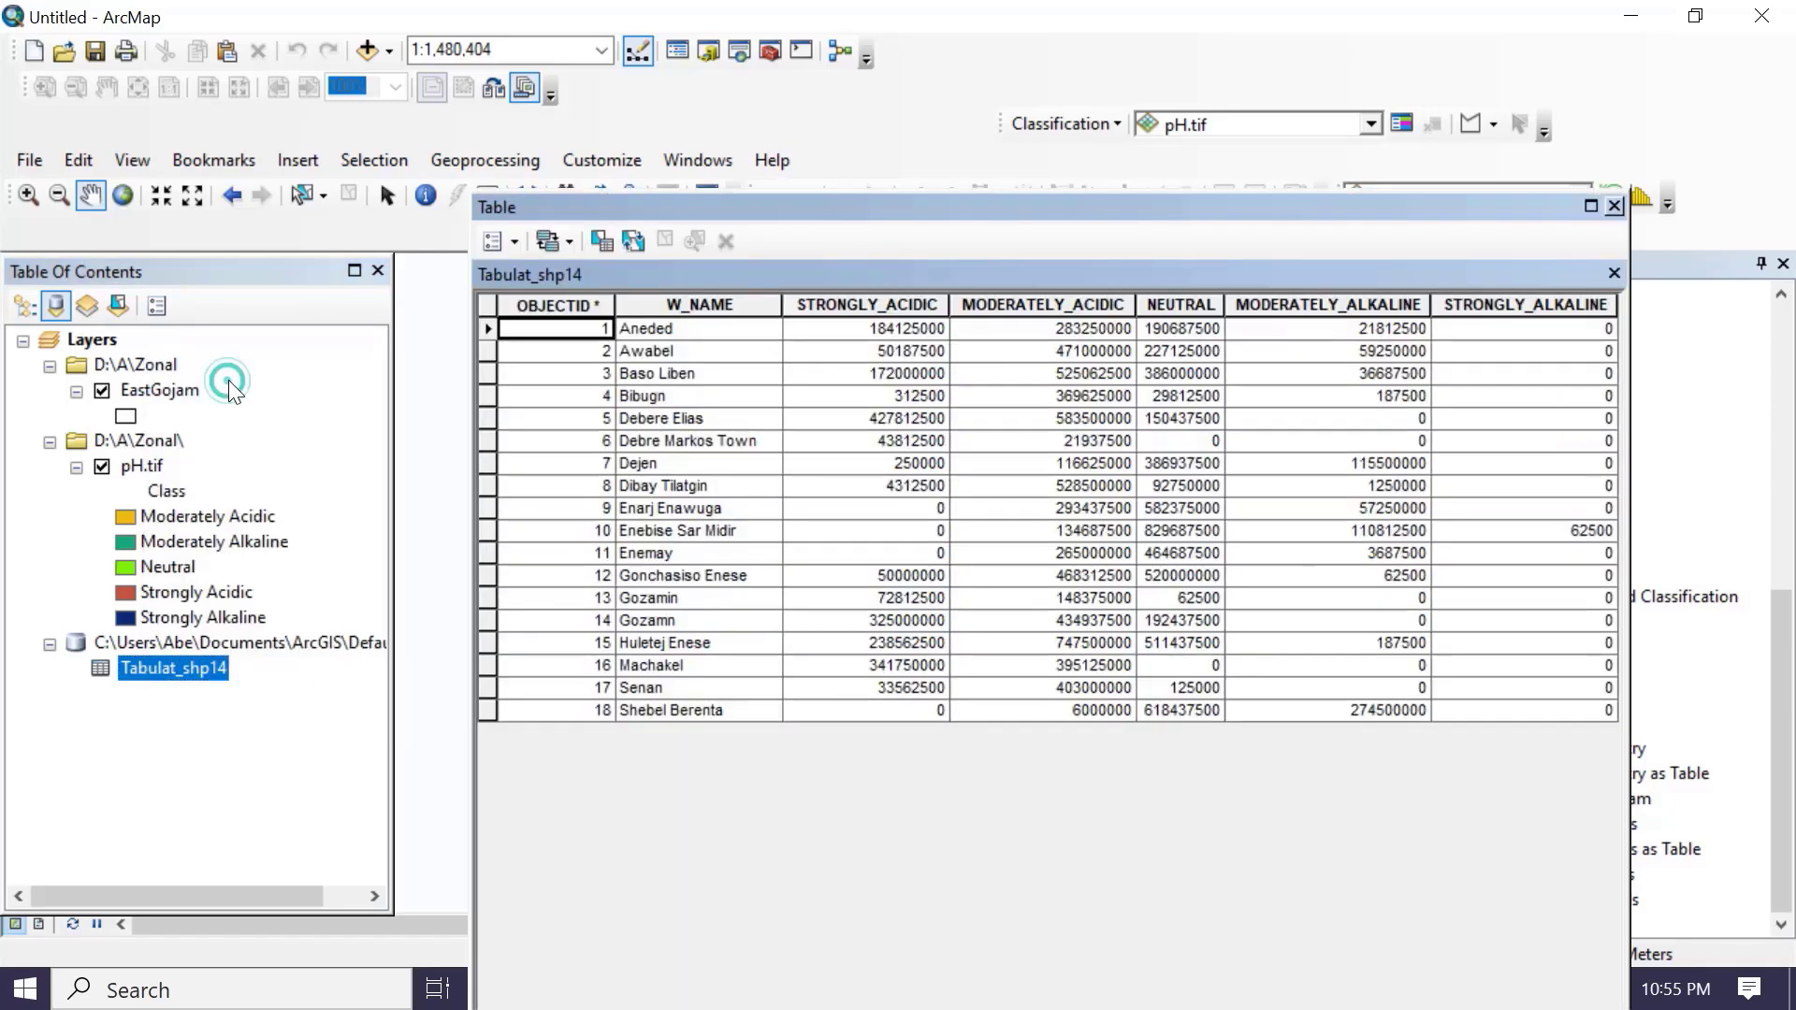
{"action": "left_click", "coordinate": [1590, 205]}
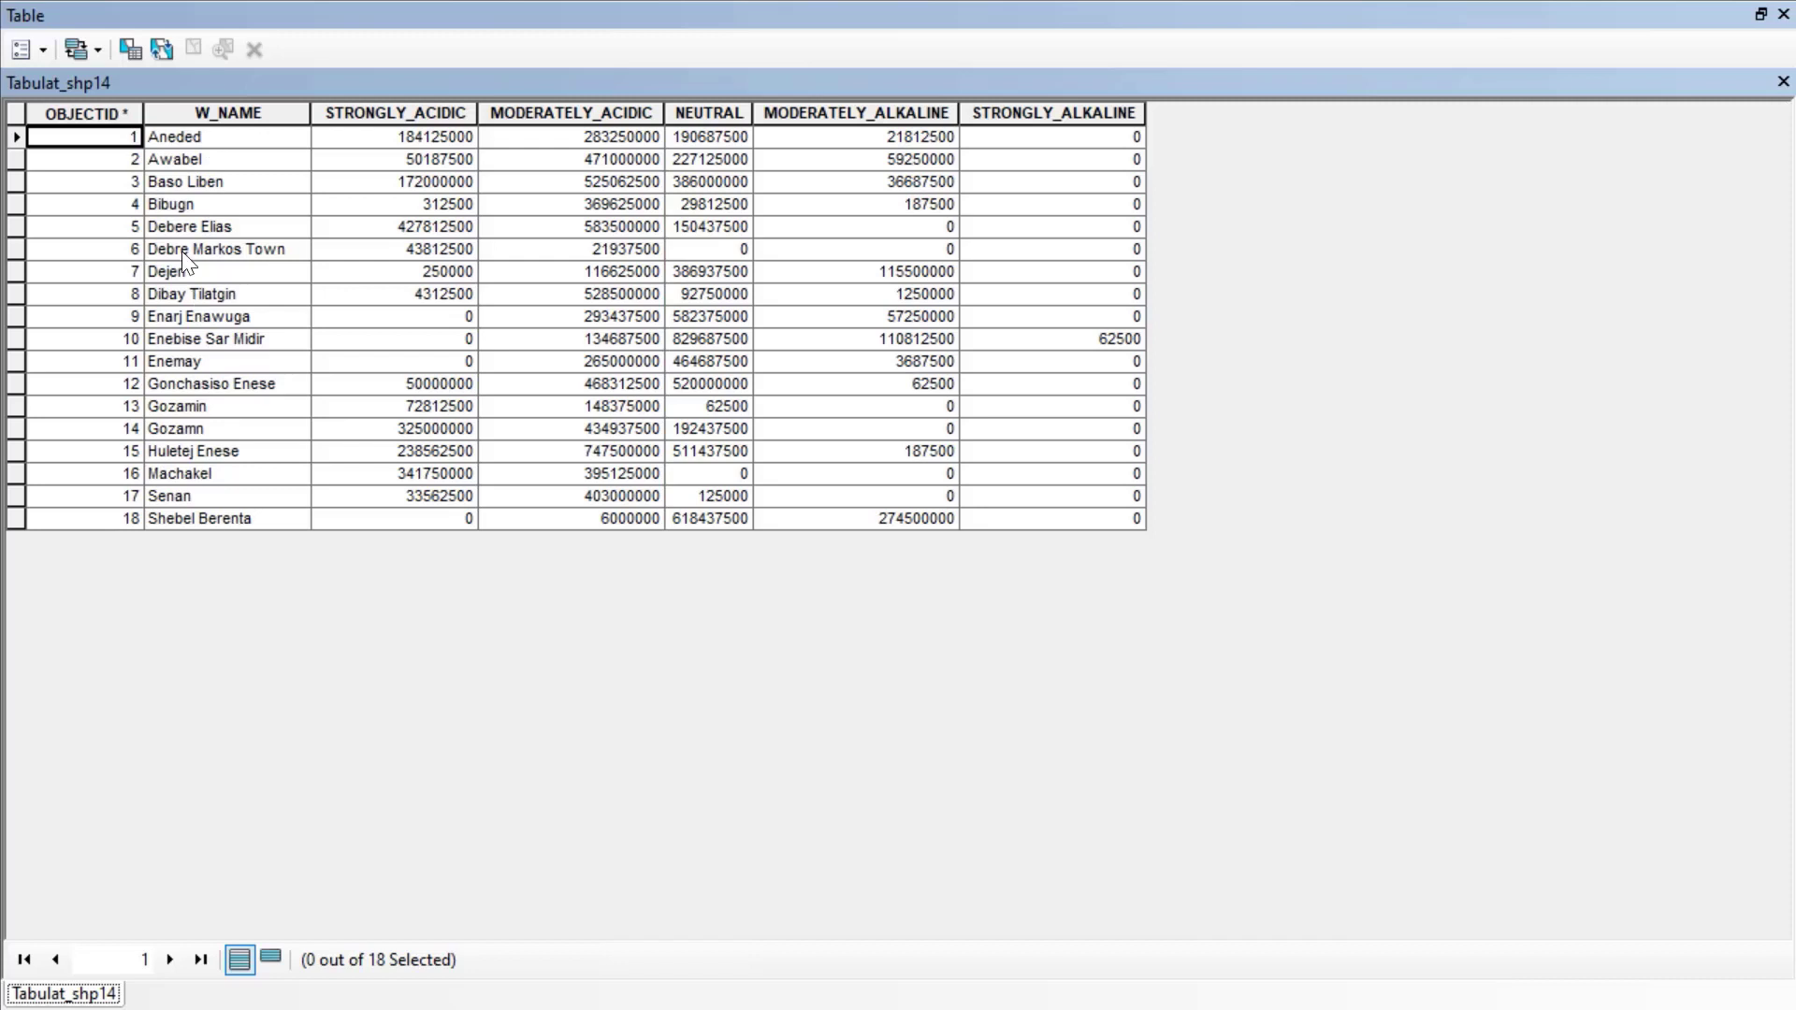
- Examine the district names and the Aneded row's area in each pH class, from strongly acidic to strongly alkaline
{"action": "left_click", "coordinate": [176, 136]}
{"action": "left_click", "coordinate": [205, 157]}
{"action": "left_click", "coordinate": [202, 182]}
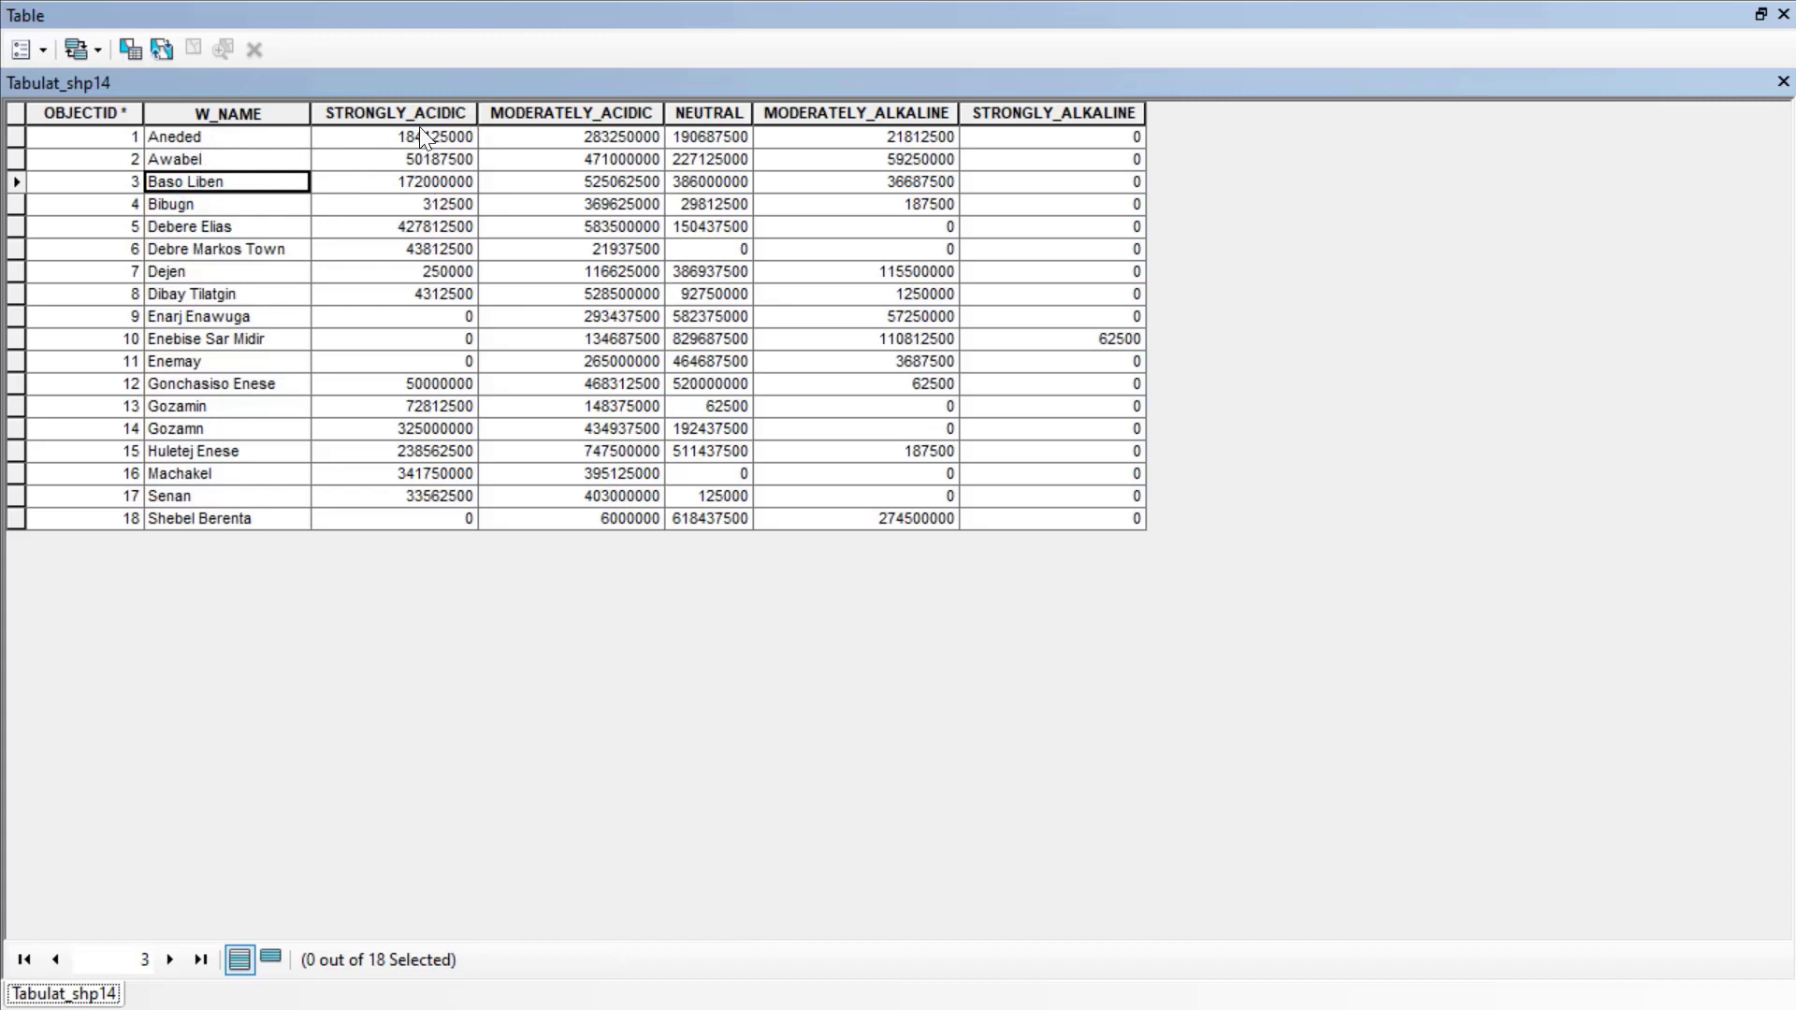
{"action": "left_click", "coordinate": [205, 137]}
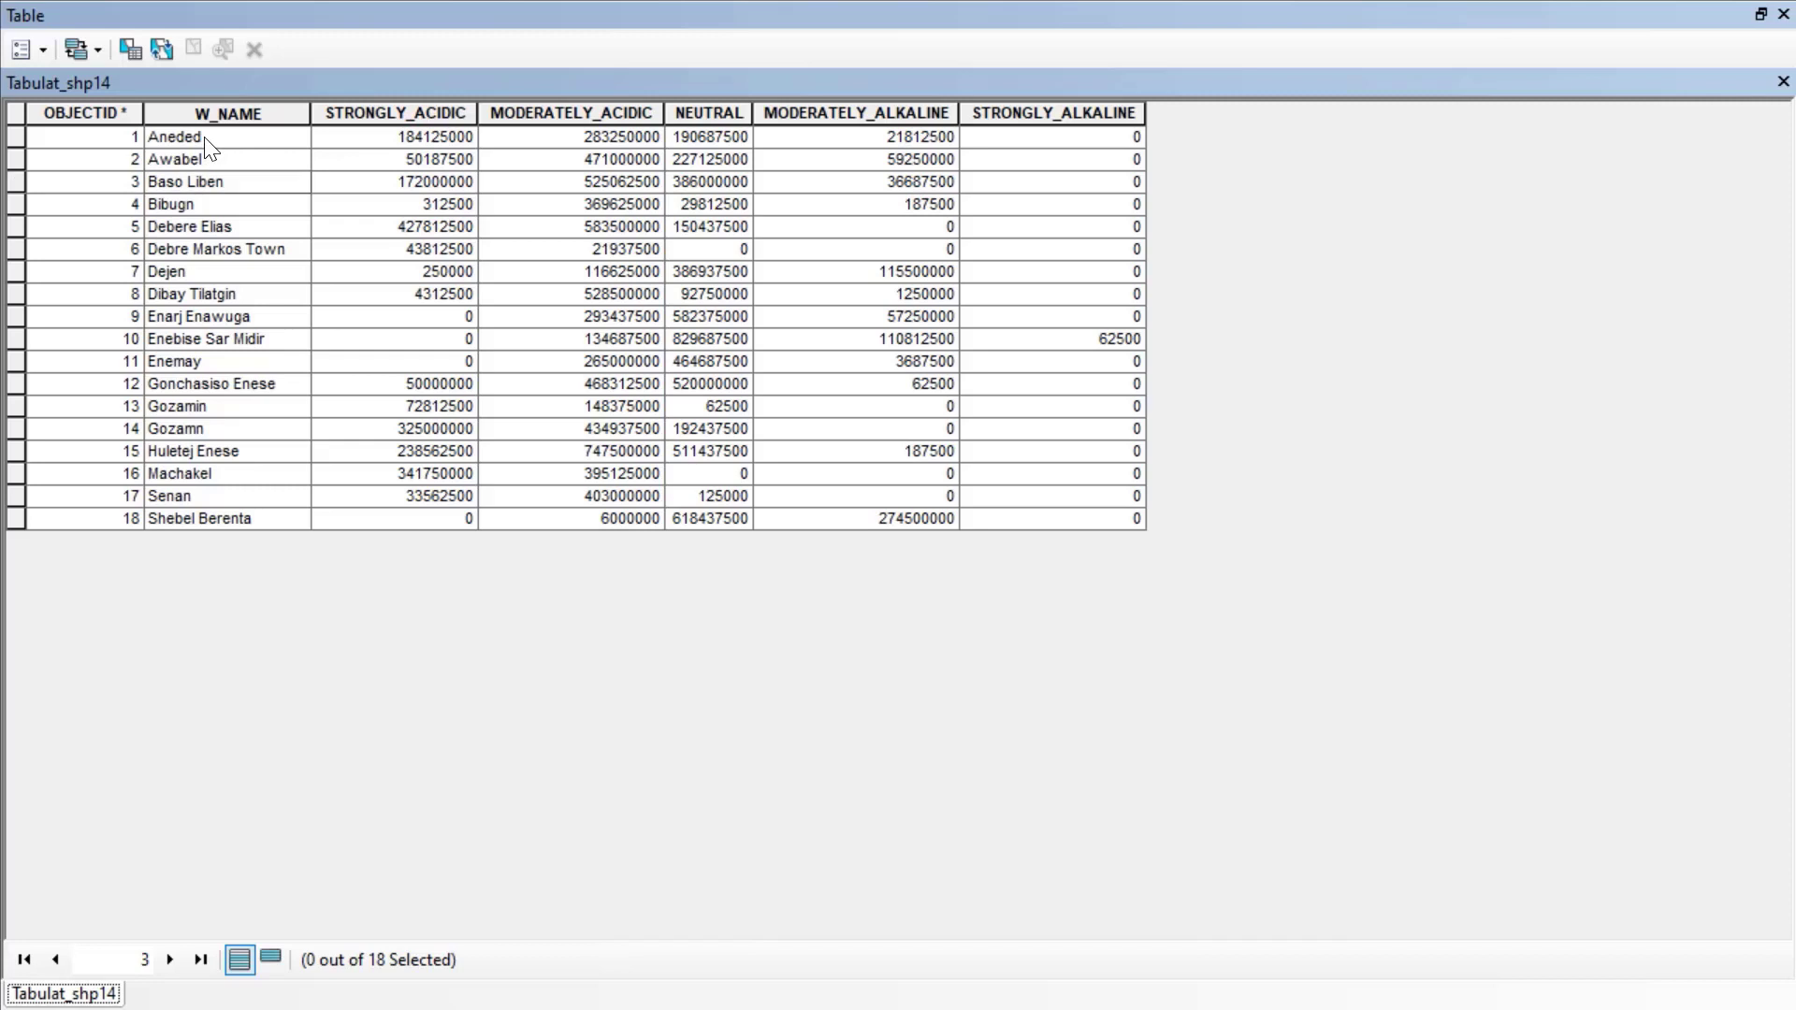
{"action": "left_click", "coordinate": [410, 138]}
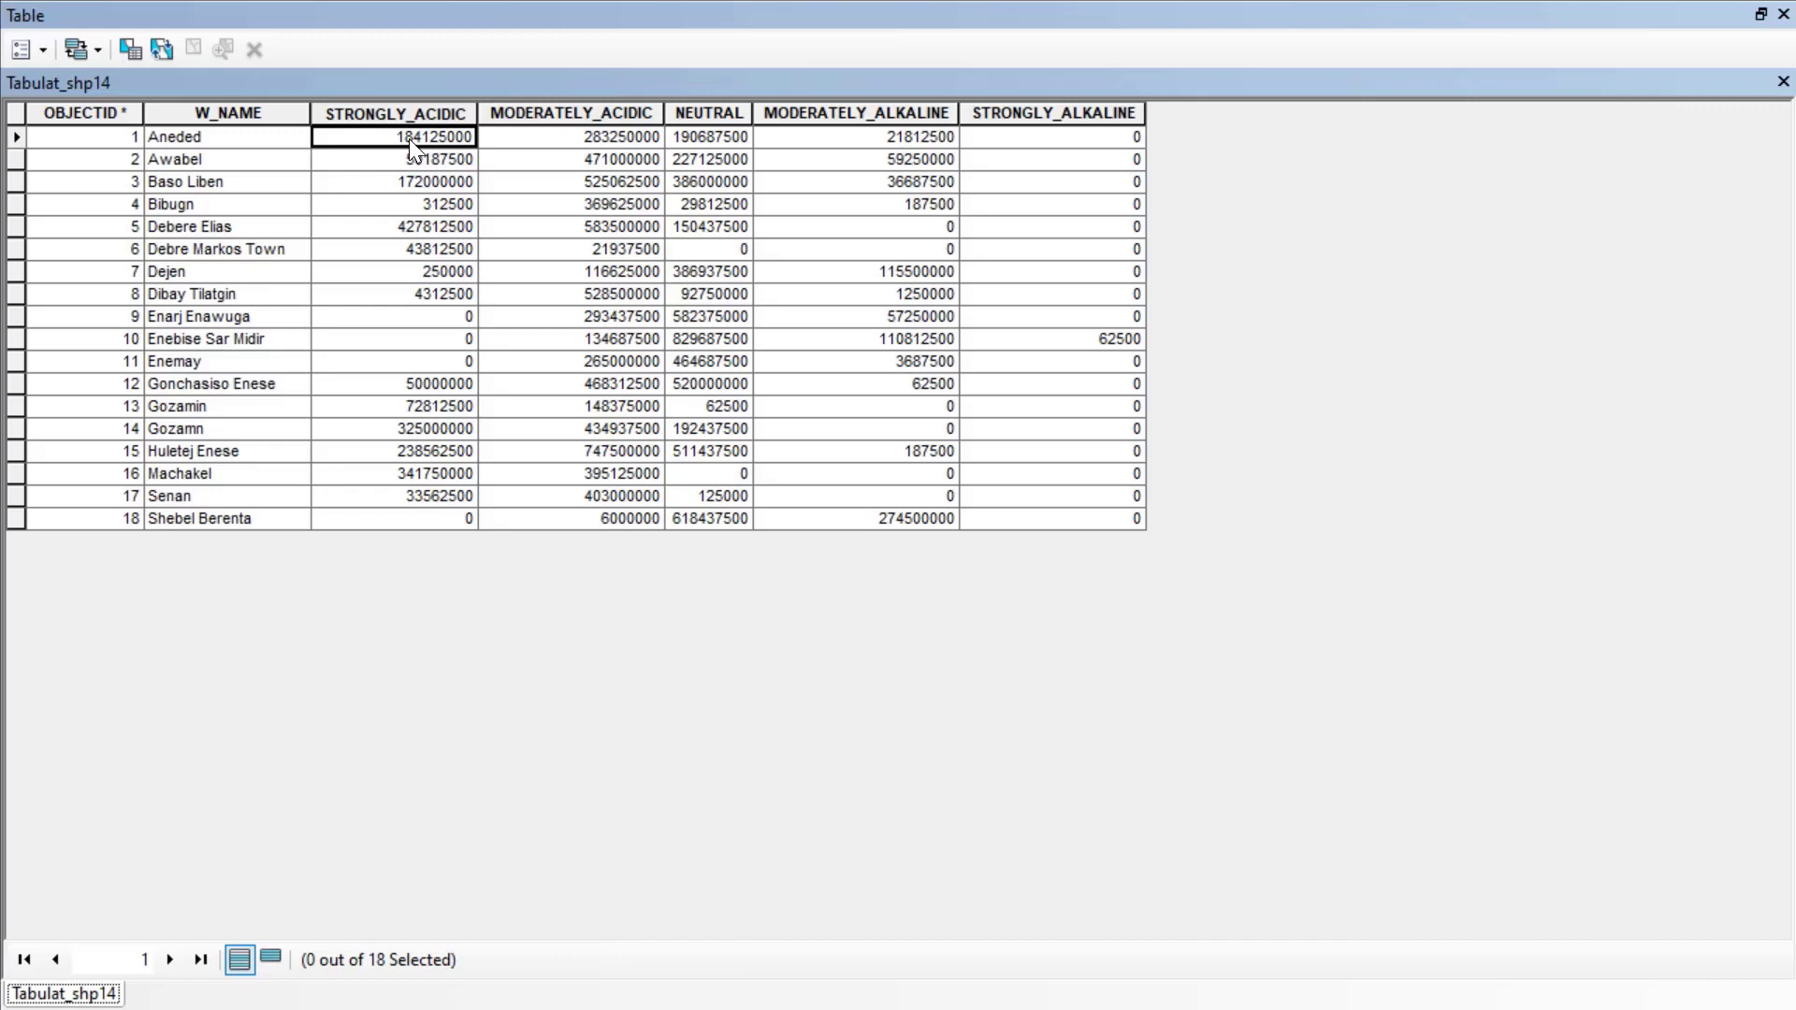
{"action": "left_click", "coordinate": [575, 142]}
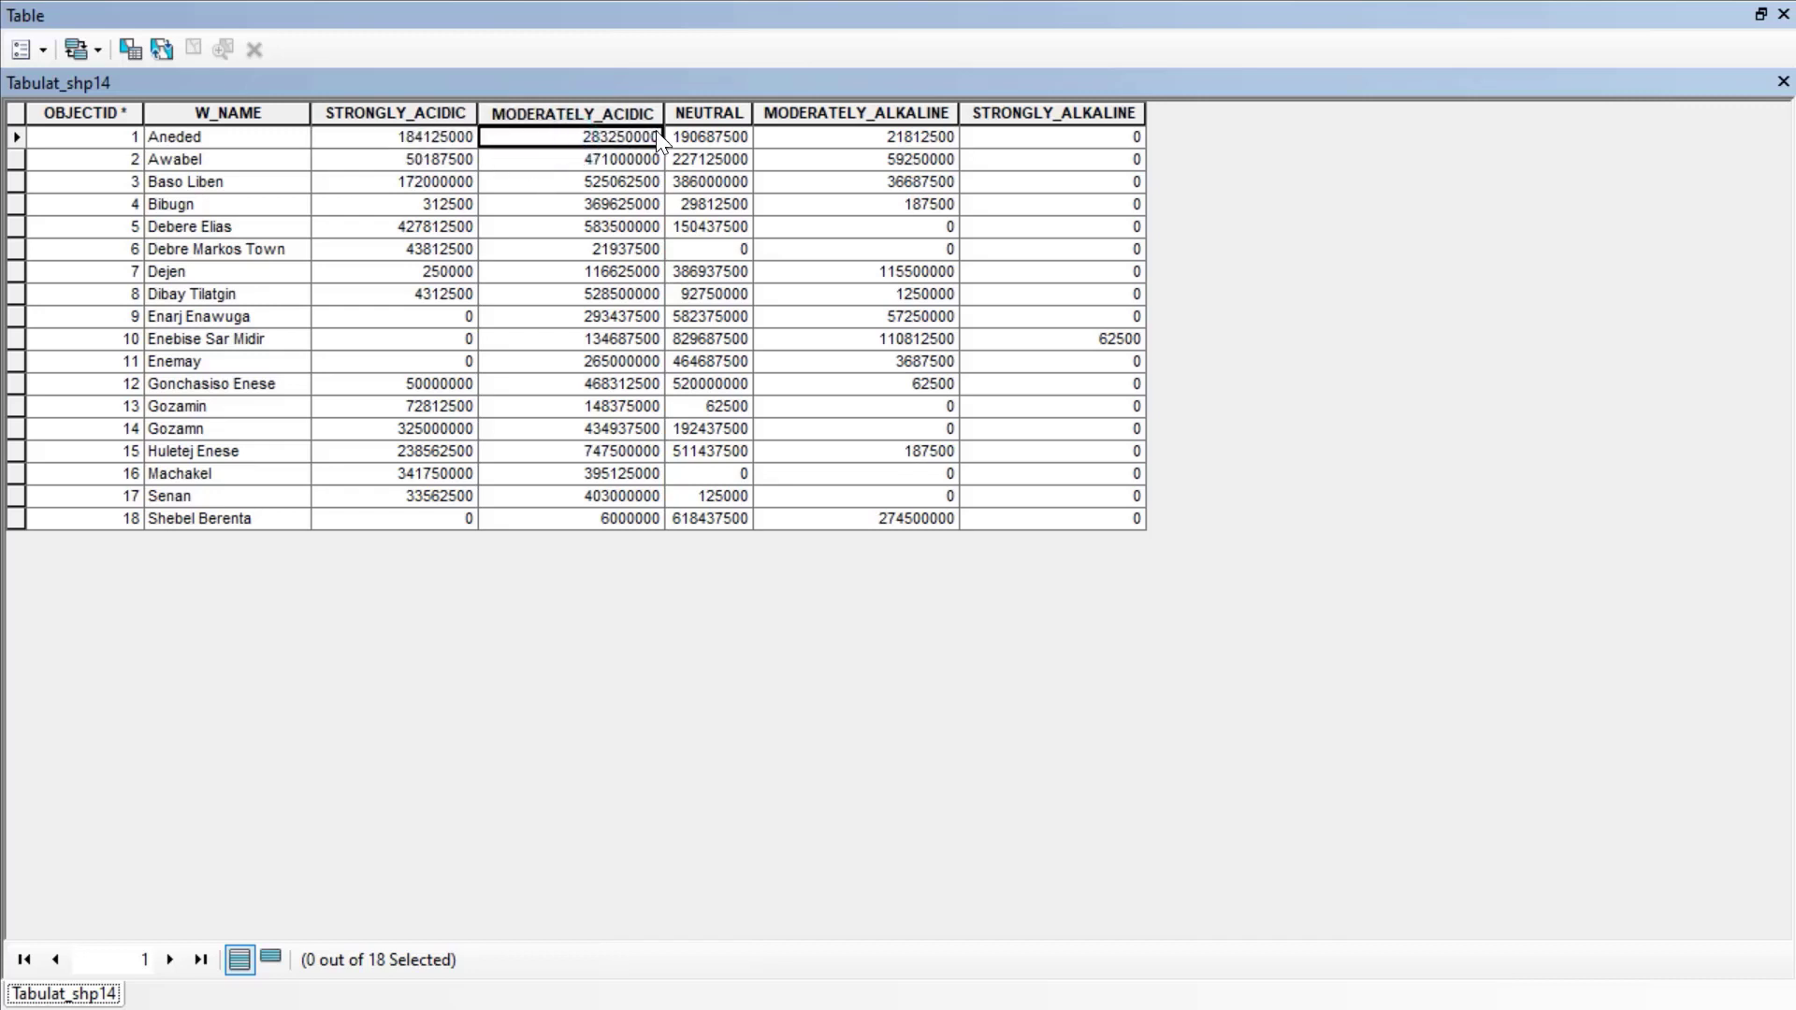
{"action": "left_click", "coordinate": [685, 141]}
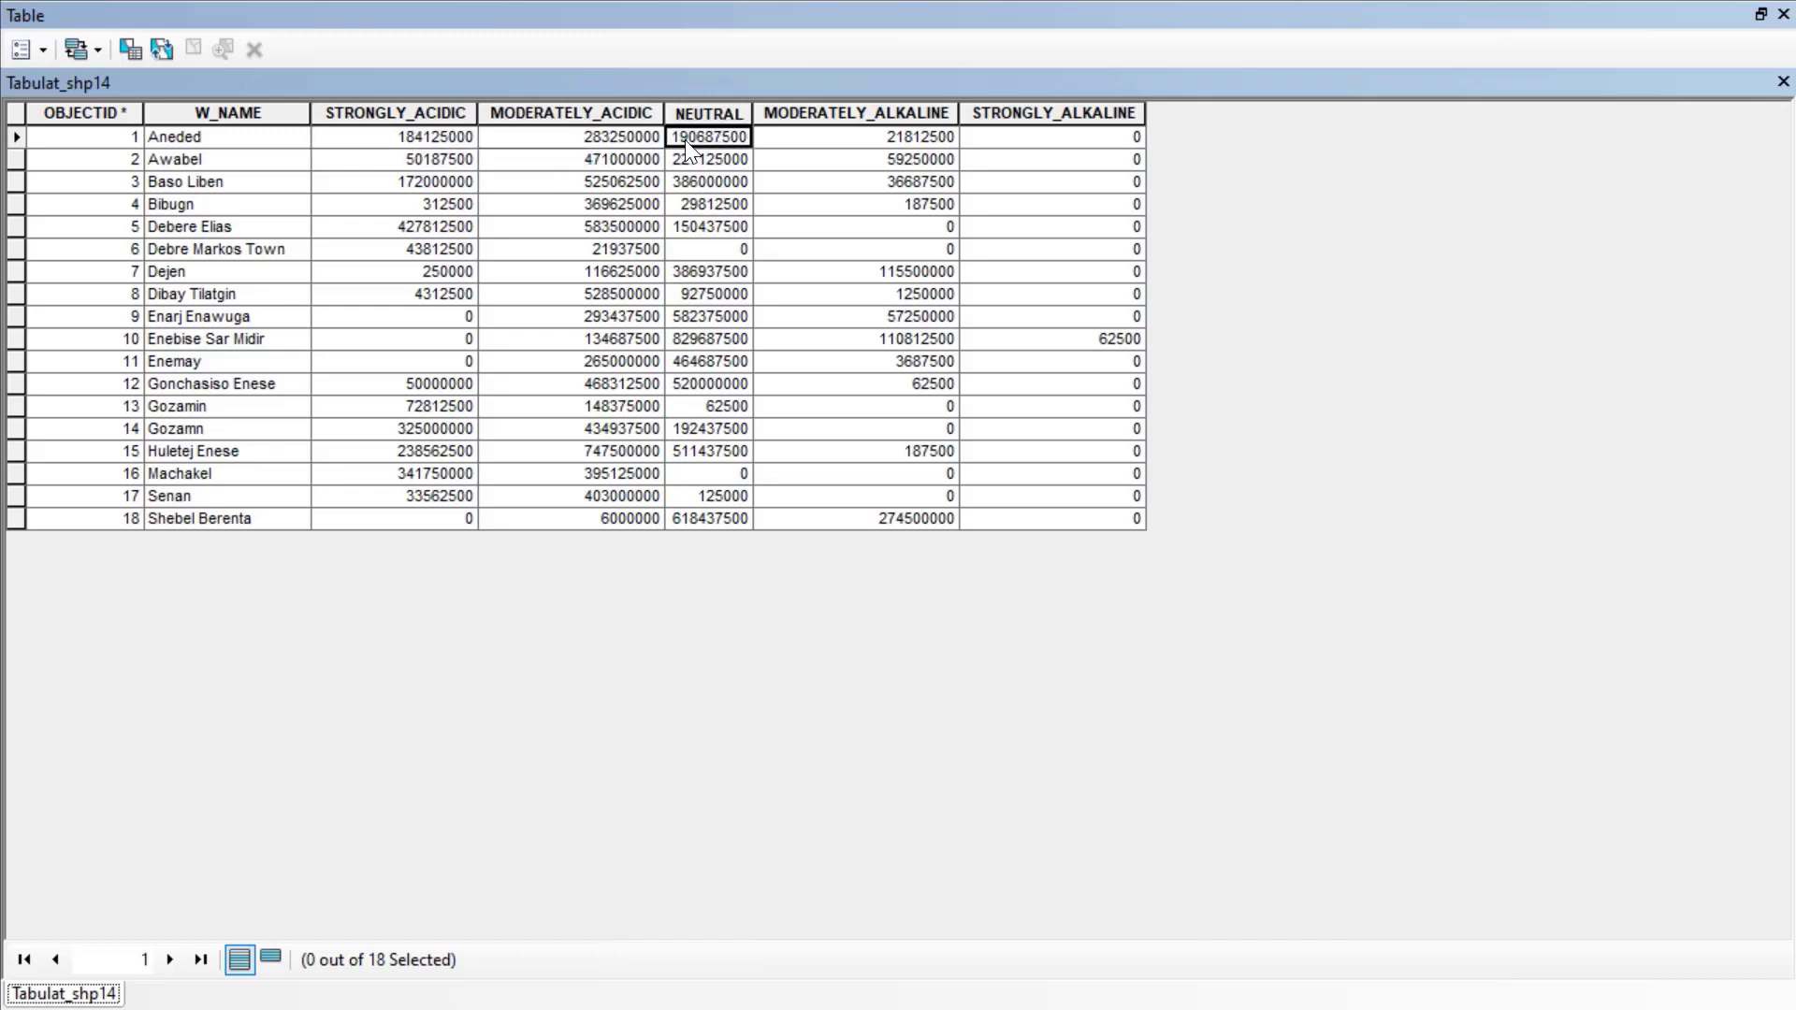
{"action": "left_click", "coordinate": [895, 137]}
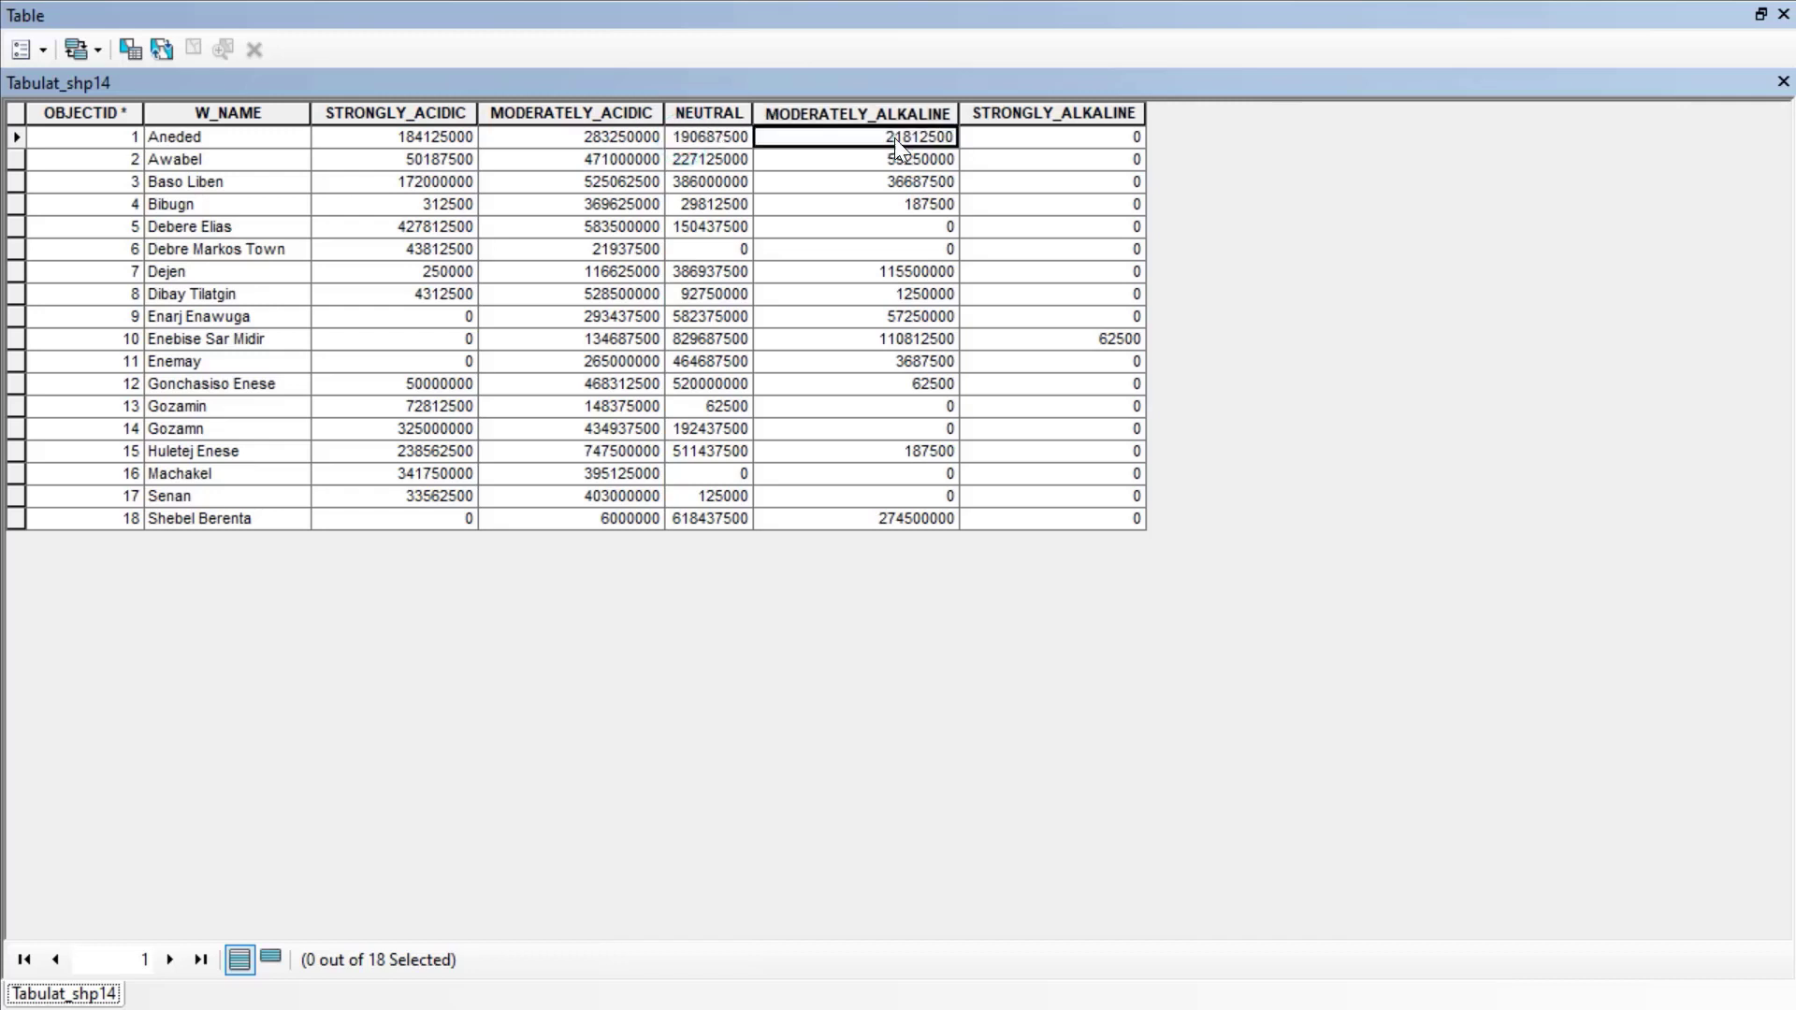
{"action": "left_click", "coordinate": [1046, 136]}
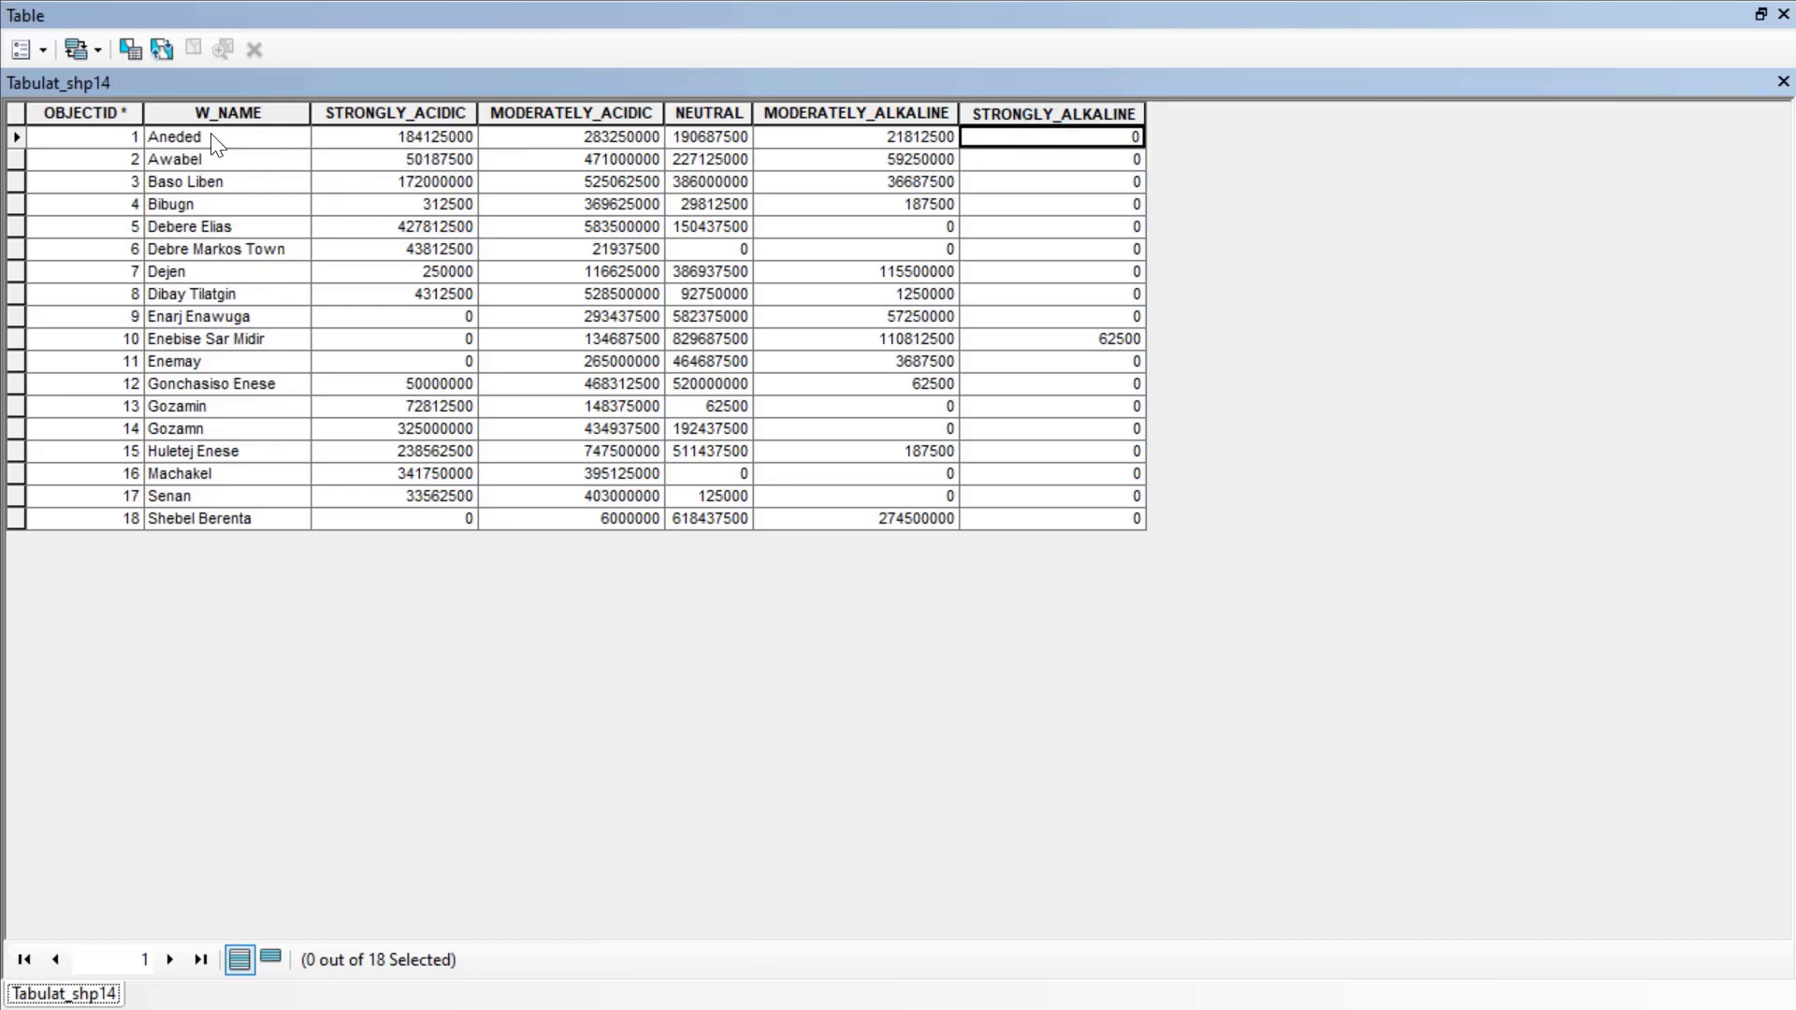
{"action": "left_click", "coordinate": [422, 140]}
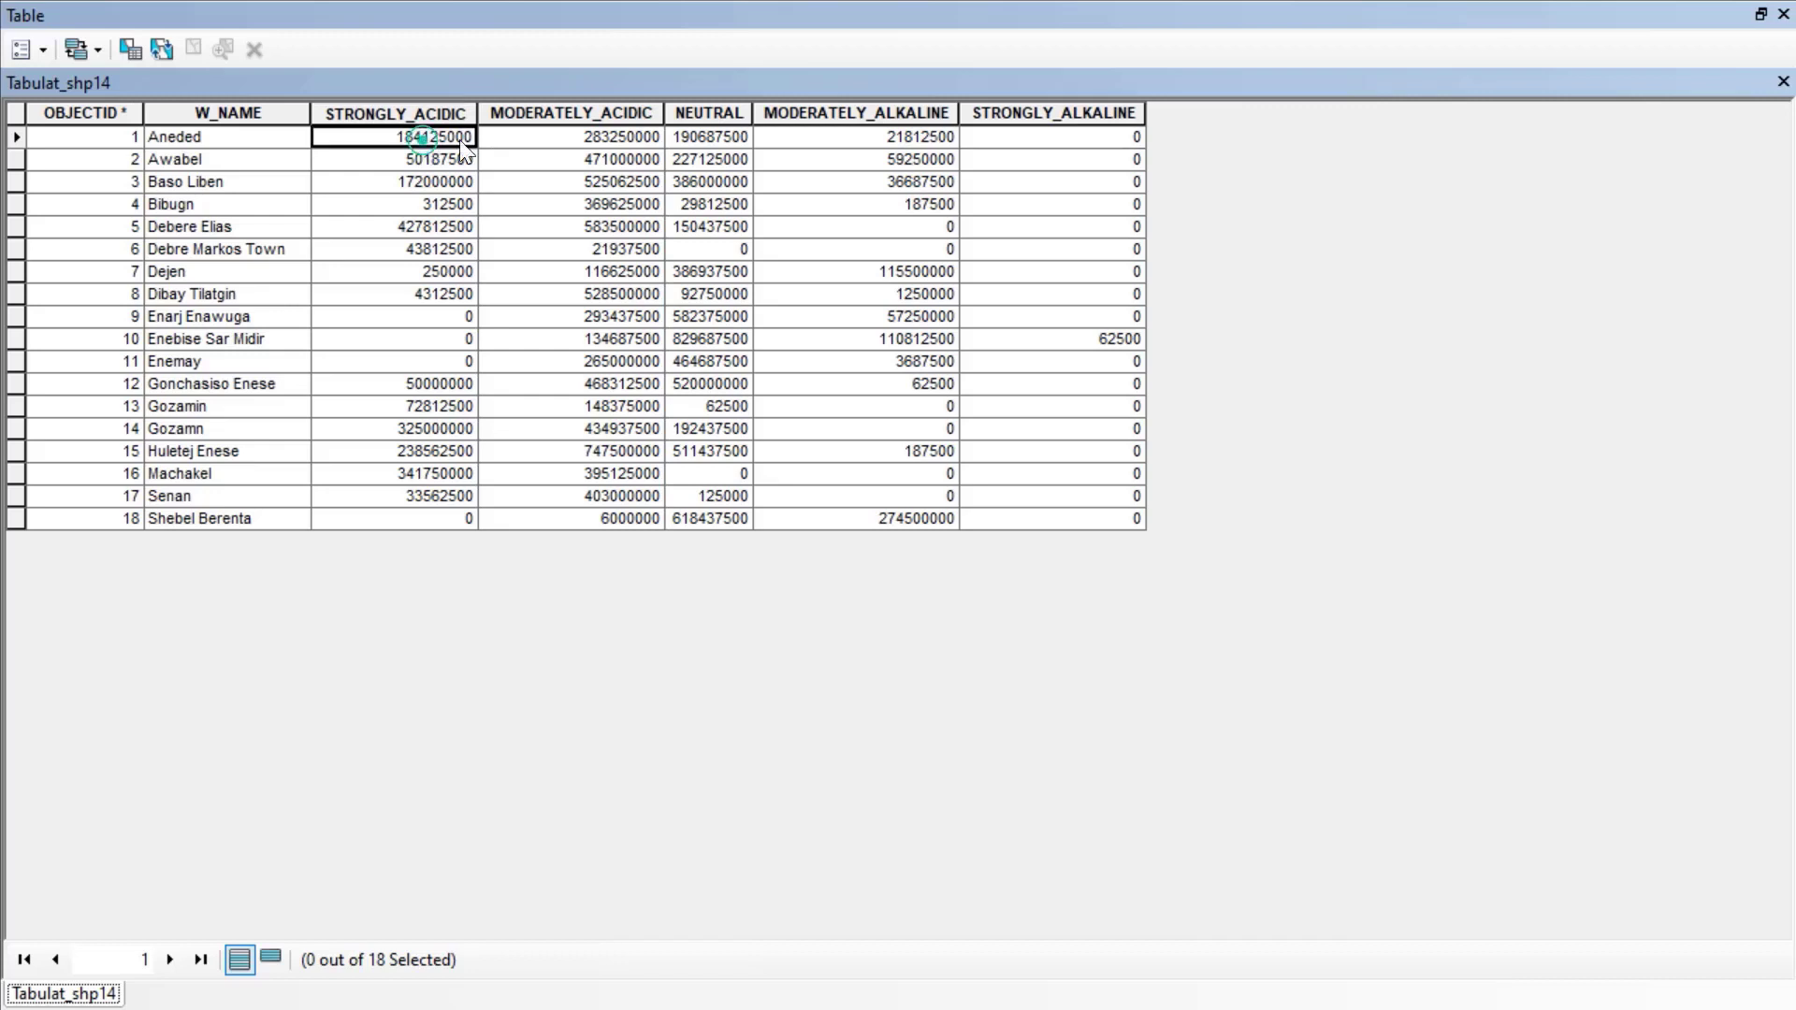
{"action": "left_click", "coordinate": [621, 144]}
{"action": "left_click", "coordinate": [696, 145]}
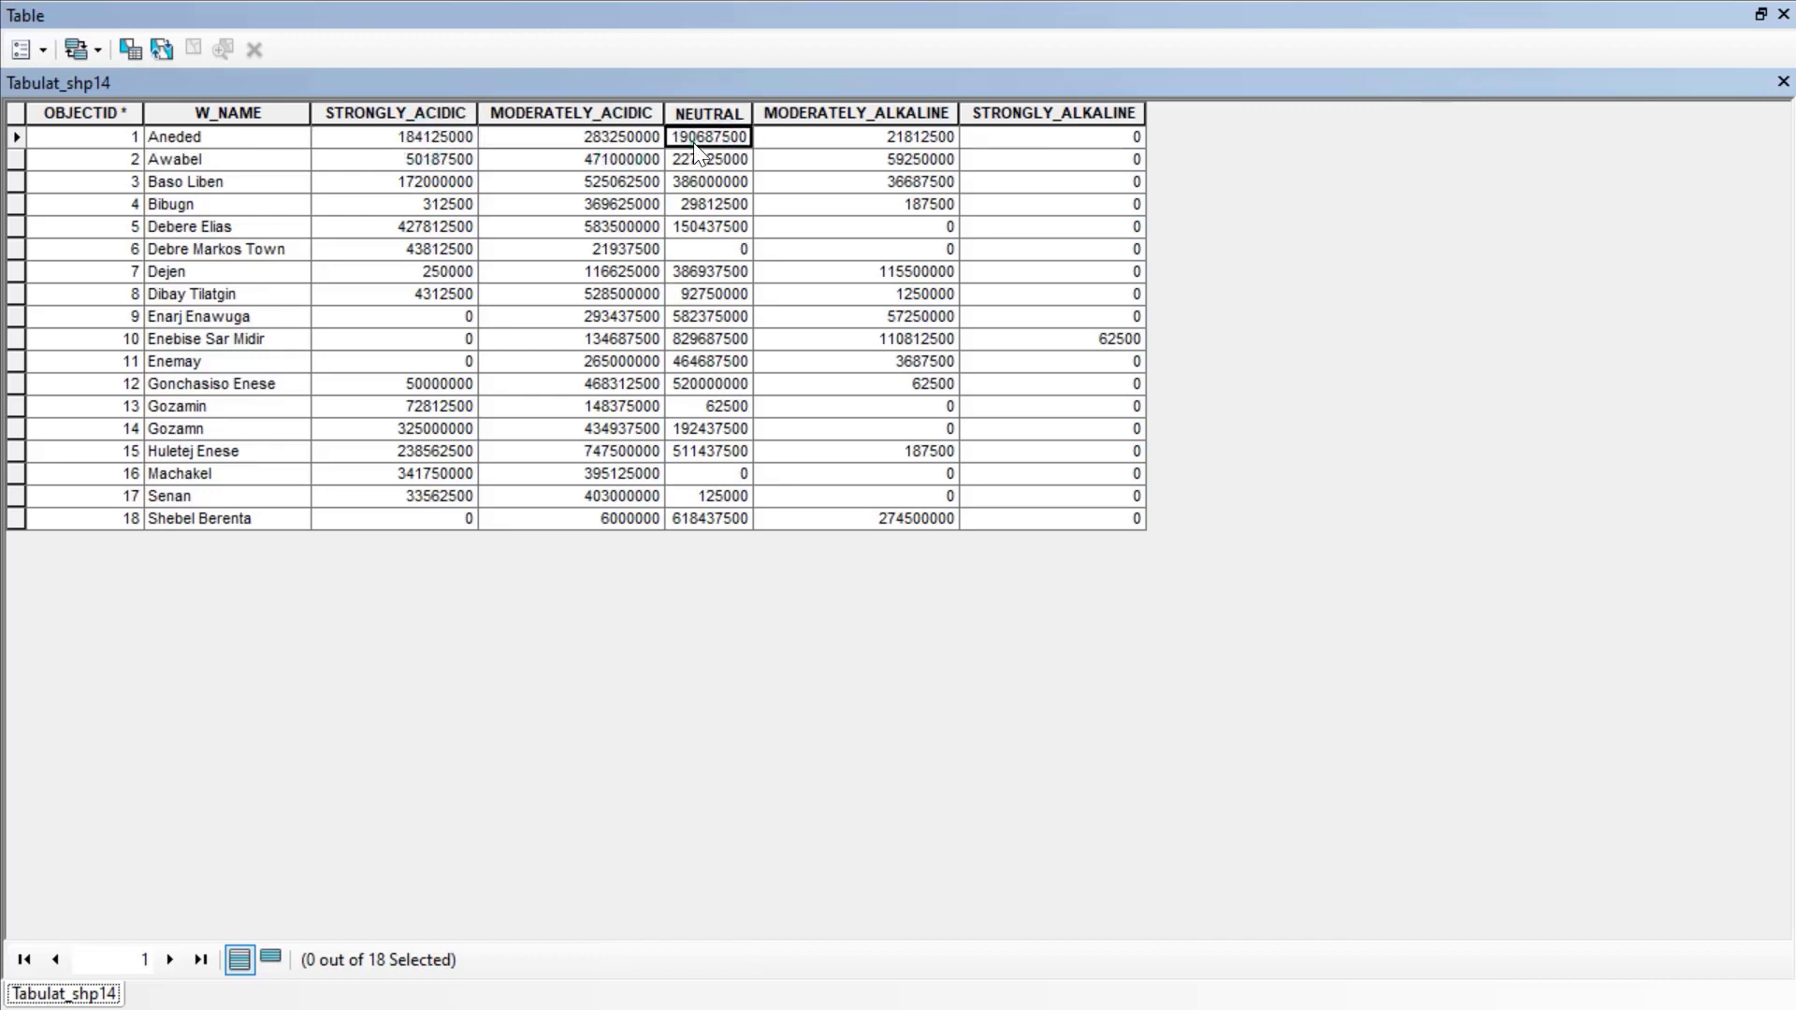
{"action": "left_click", "coordinate": [911, 137]}
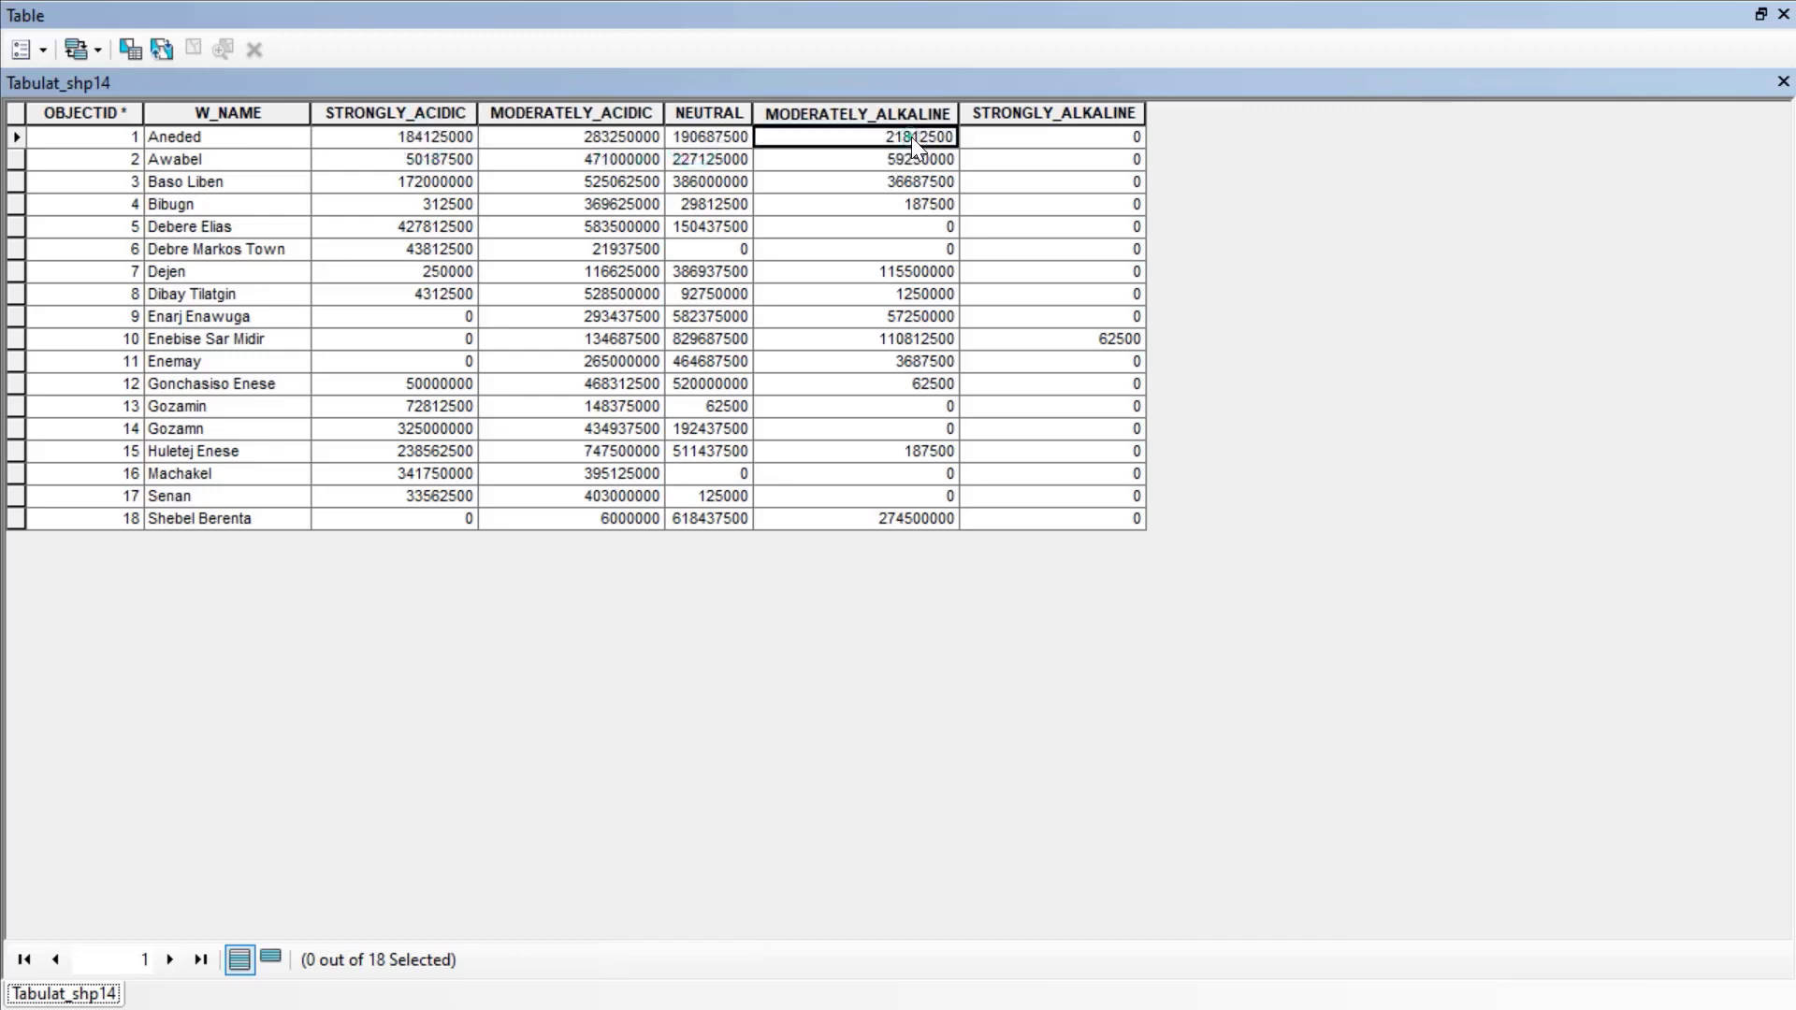
{"action": "left_click", "coordinate": [1082, 146]}
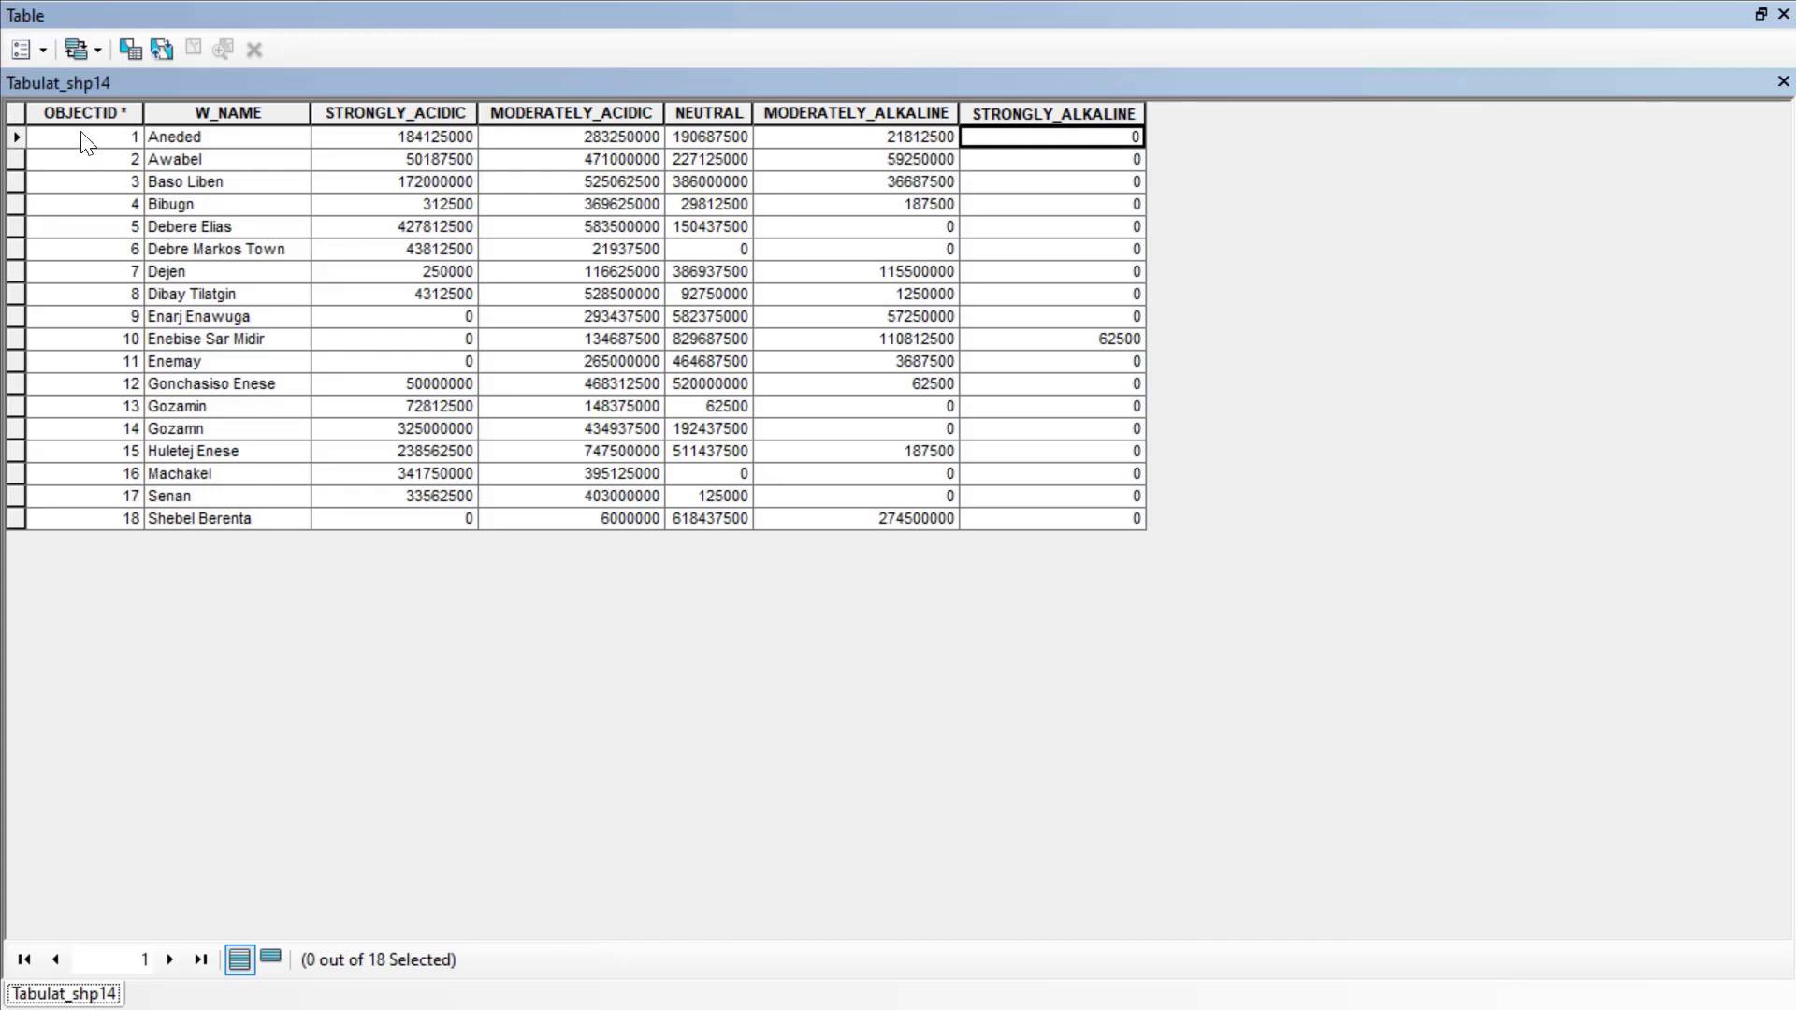
- Select all records of the tabulated area table and copy them
{"action": "left_click", "coordinate": [36, 45]}
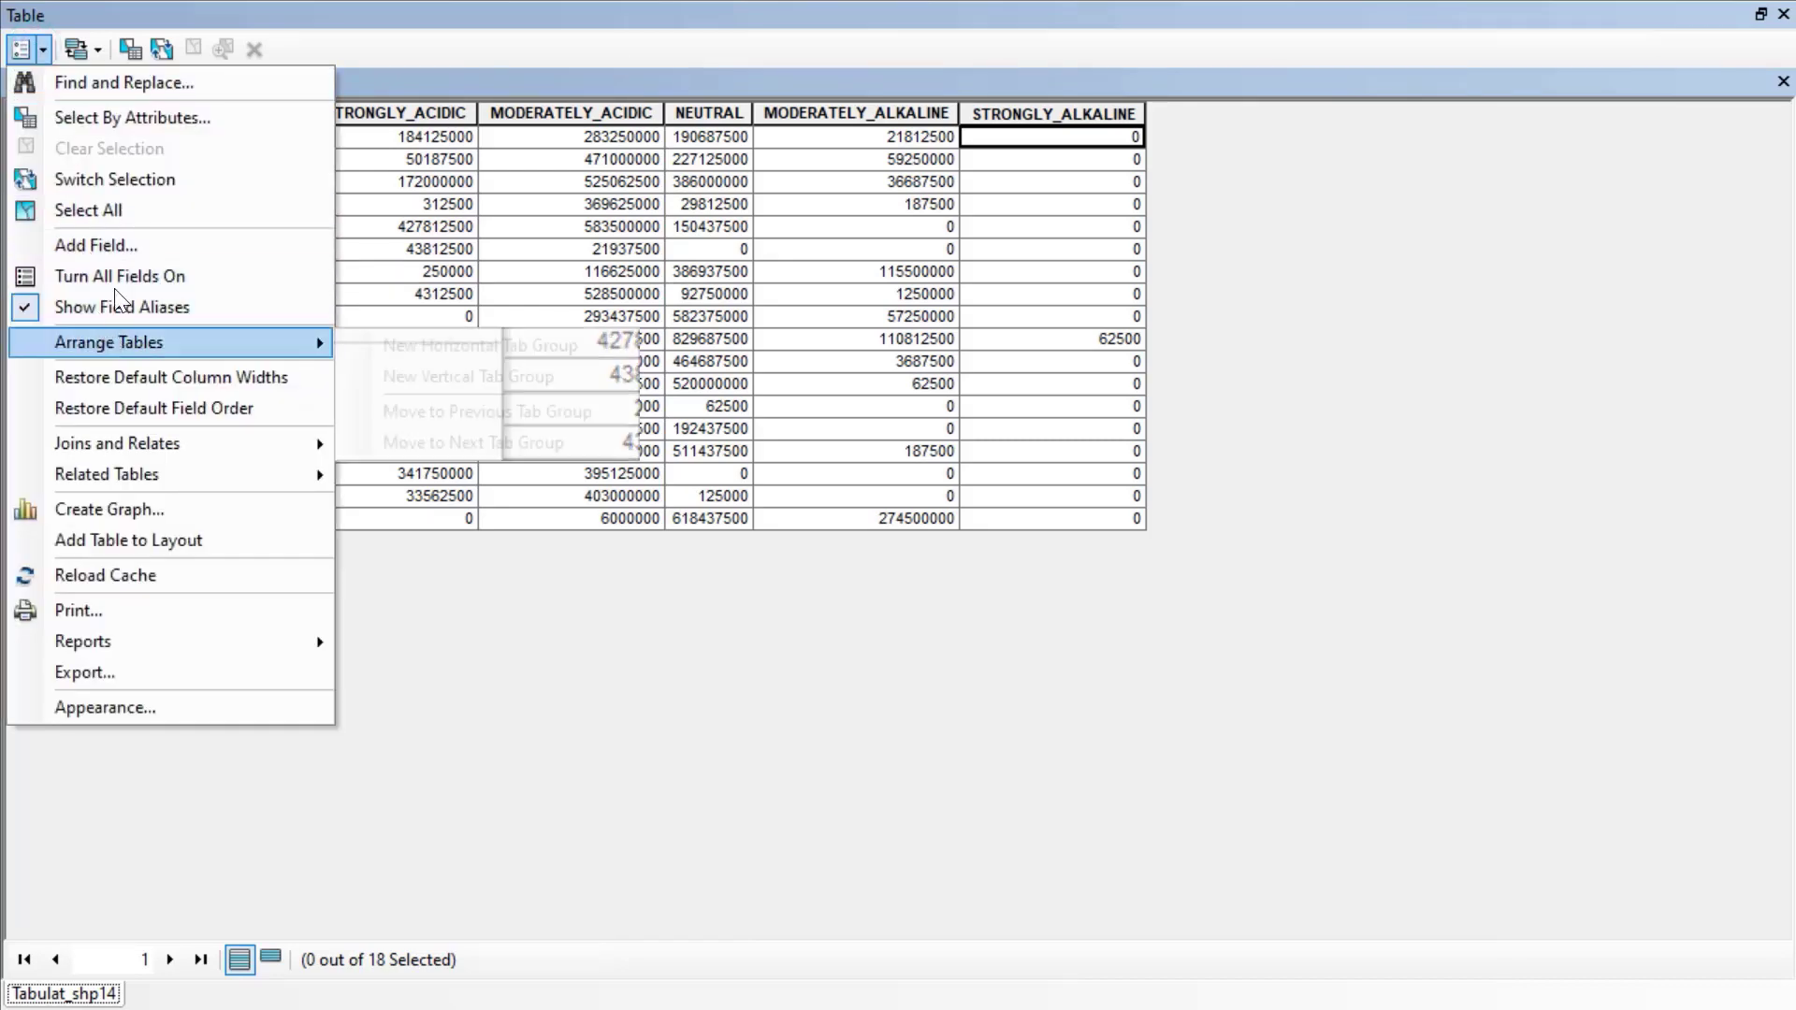
{"action": "left_click", "coordinate": [131, 211]}
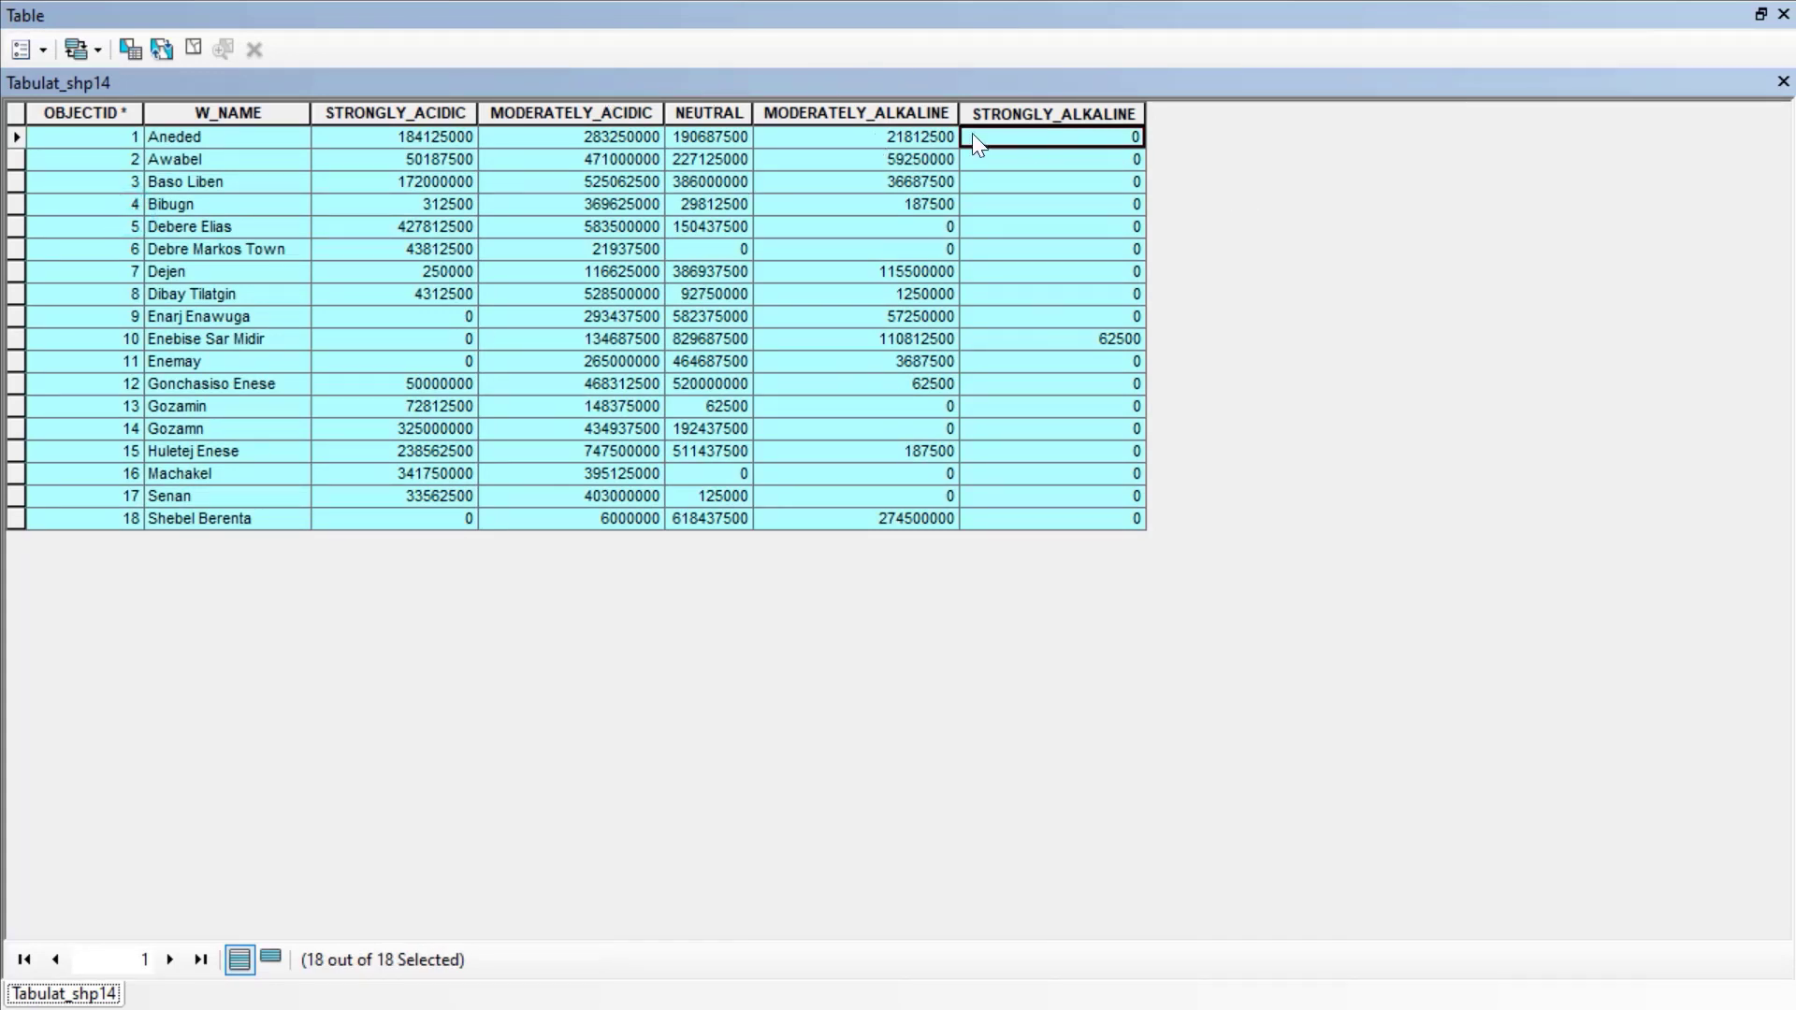
{"action": "right_click", "coordinate": [14, 177]}
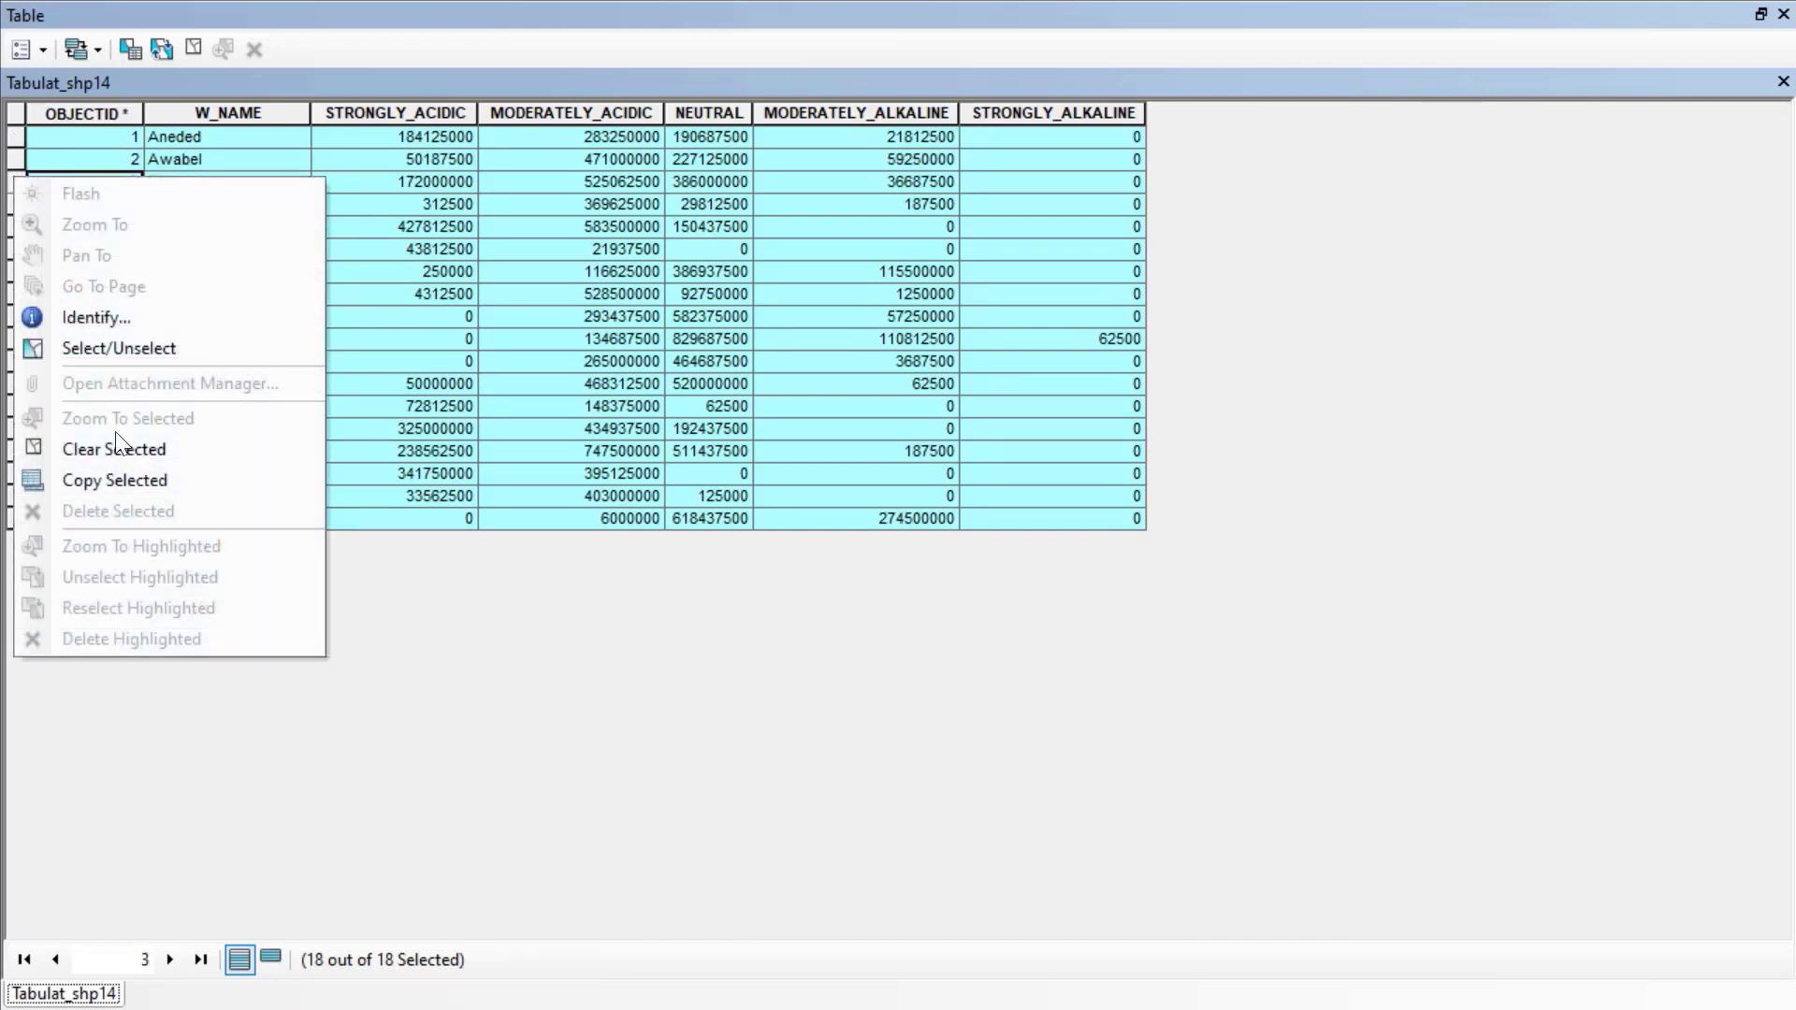
{"action": "left_click", "coordinate": [144, 479]}
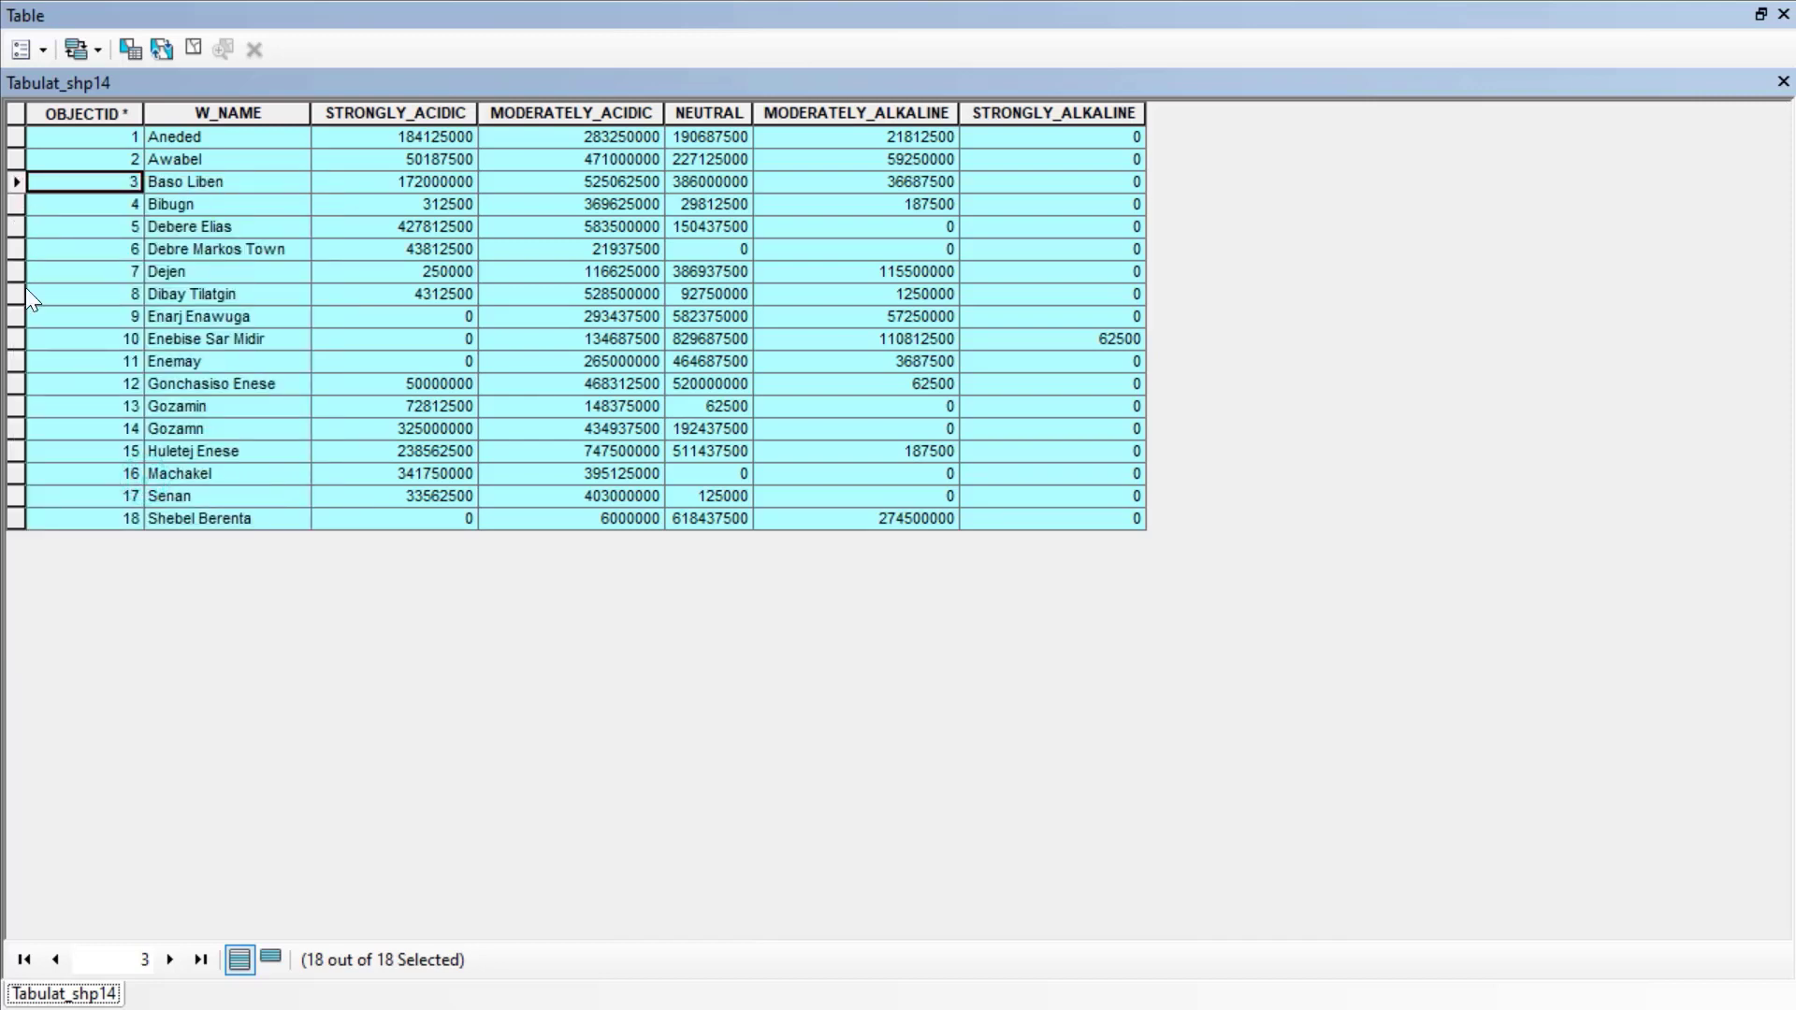
- Close the tabulated area table and paste the copied records into Sheet2 of the Excel workbook Book1, starting at cell A2
{"action": "left_click", "coordinate": [1784, 15]}
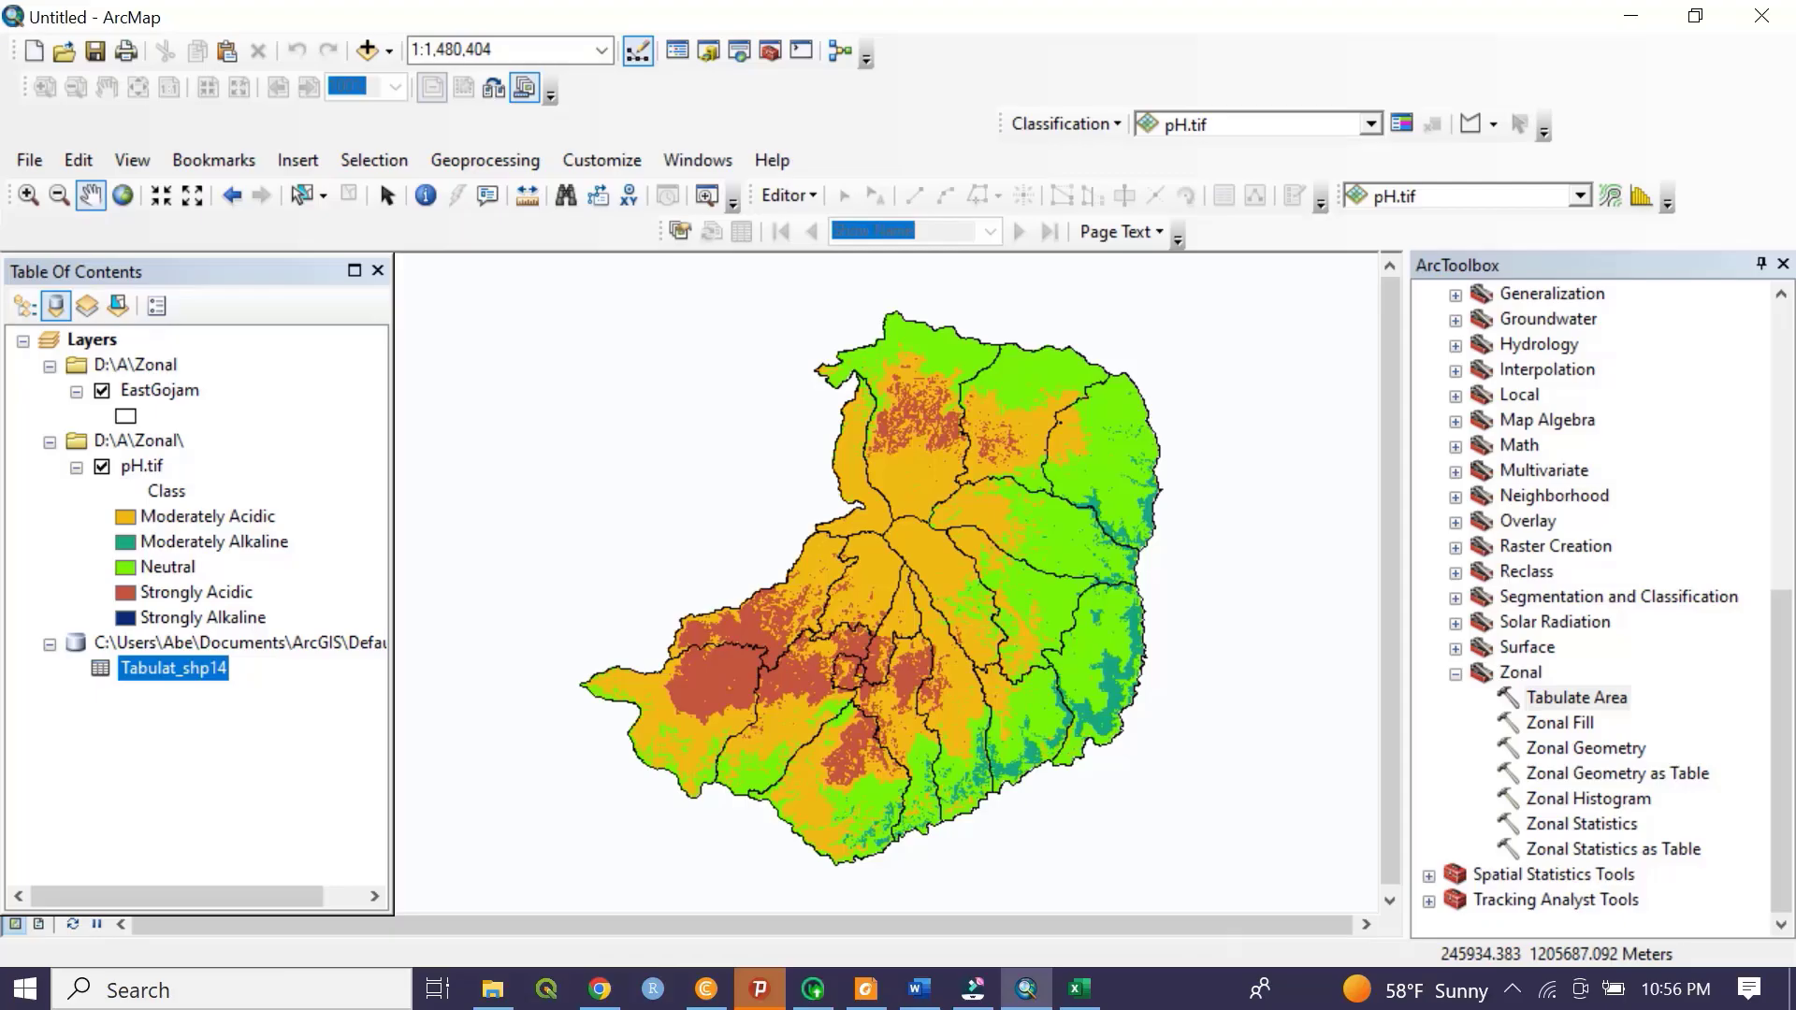
{"action": "left_click", "coordinate": [26, 990]}
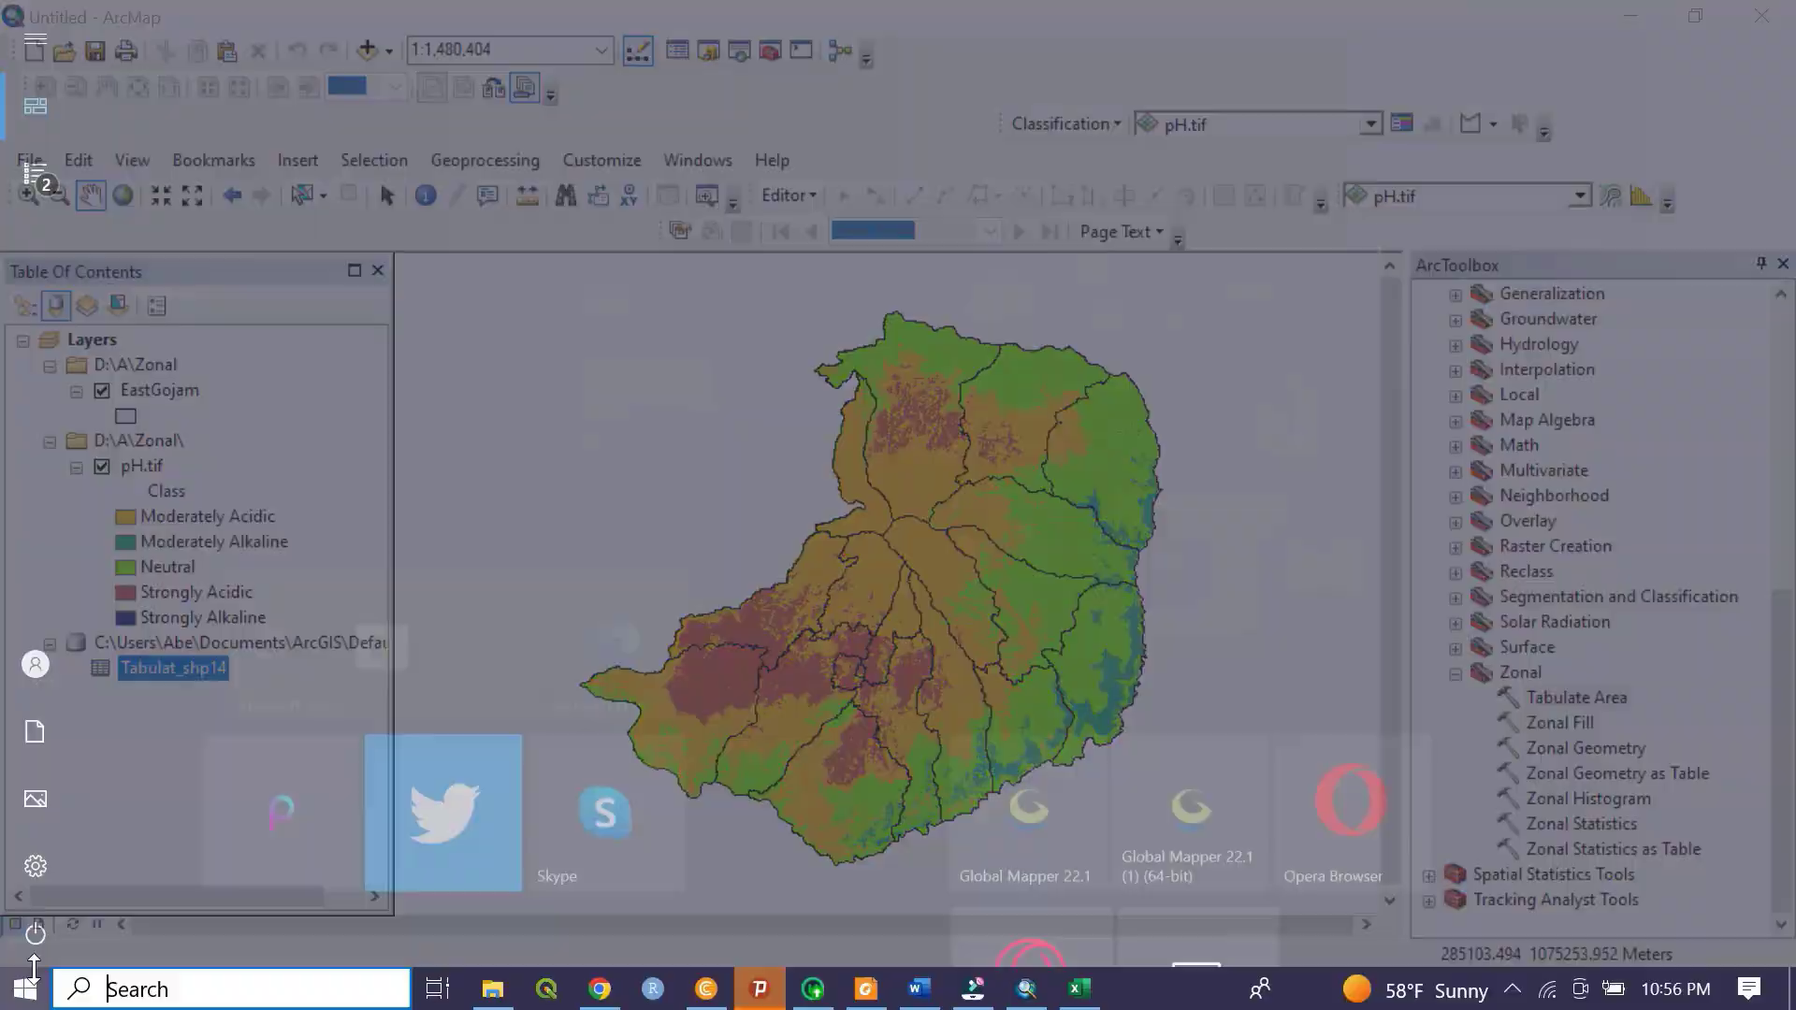
{"action": "type", "text": "exce"}
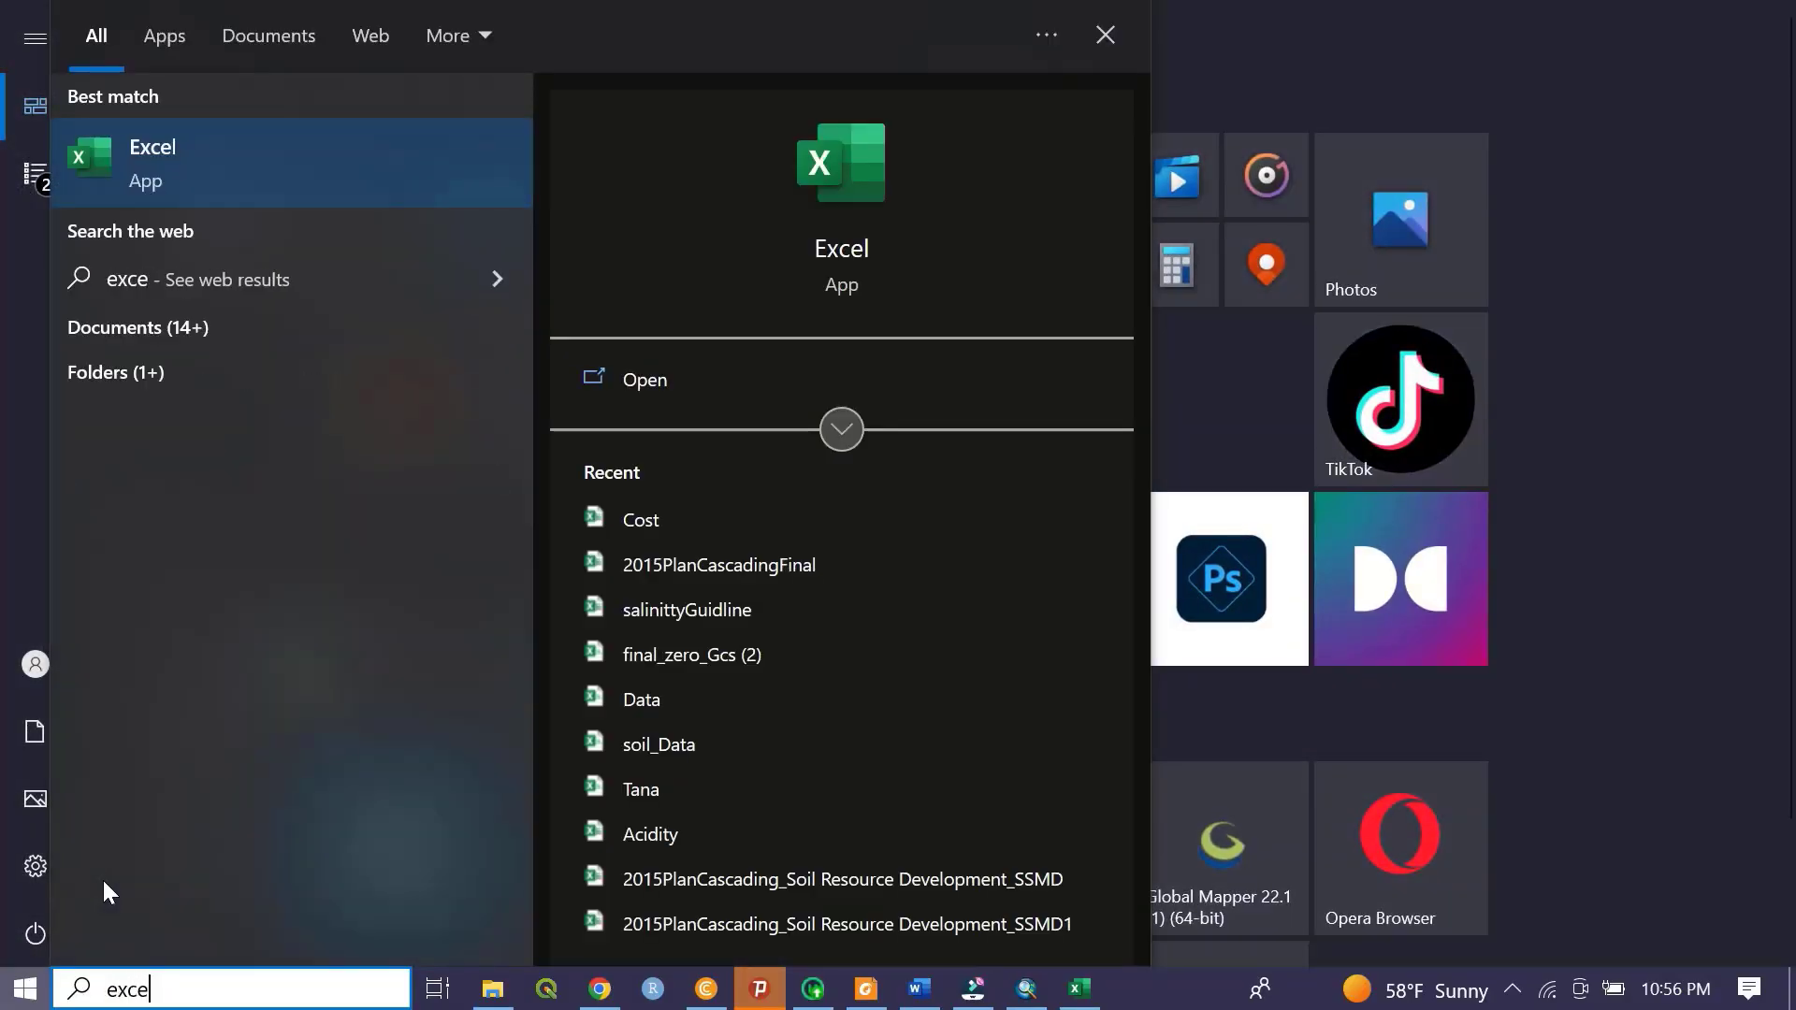
{"action": "key", "text": "Escape"}
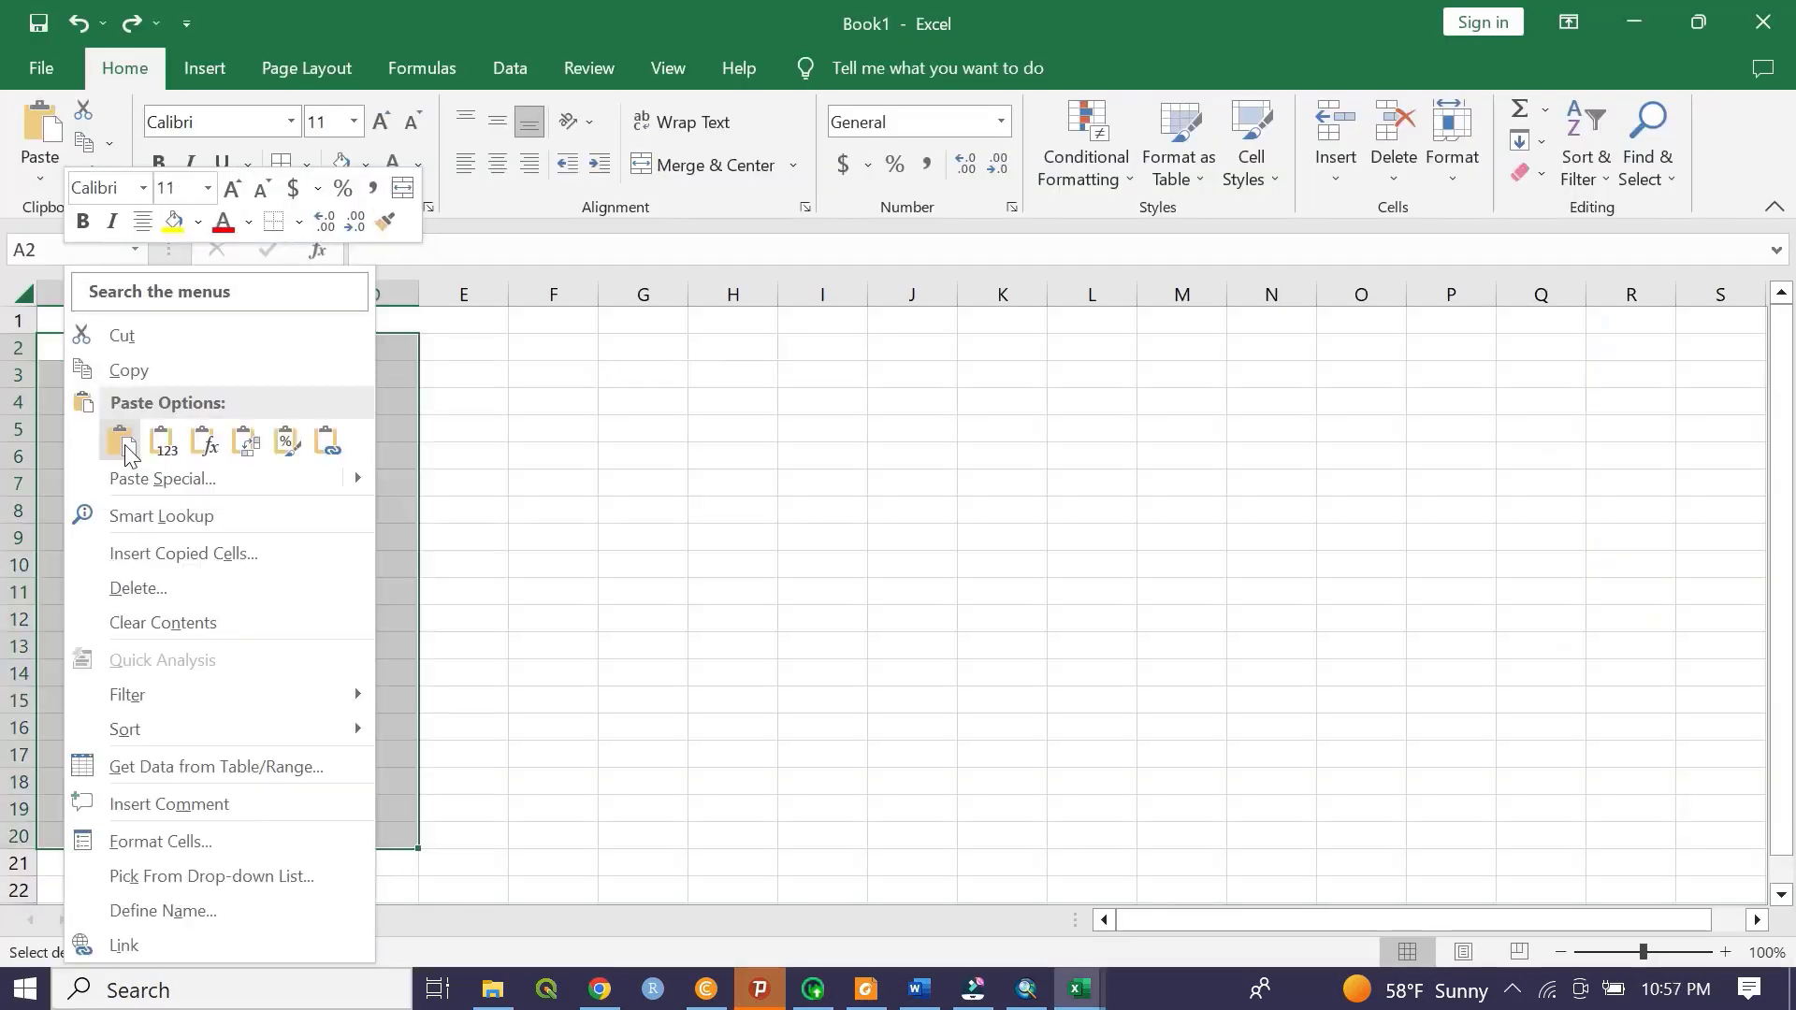
{"action": "left_click", "coordinate": [161, 444]}
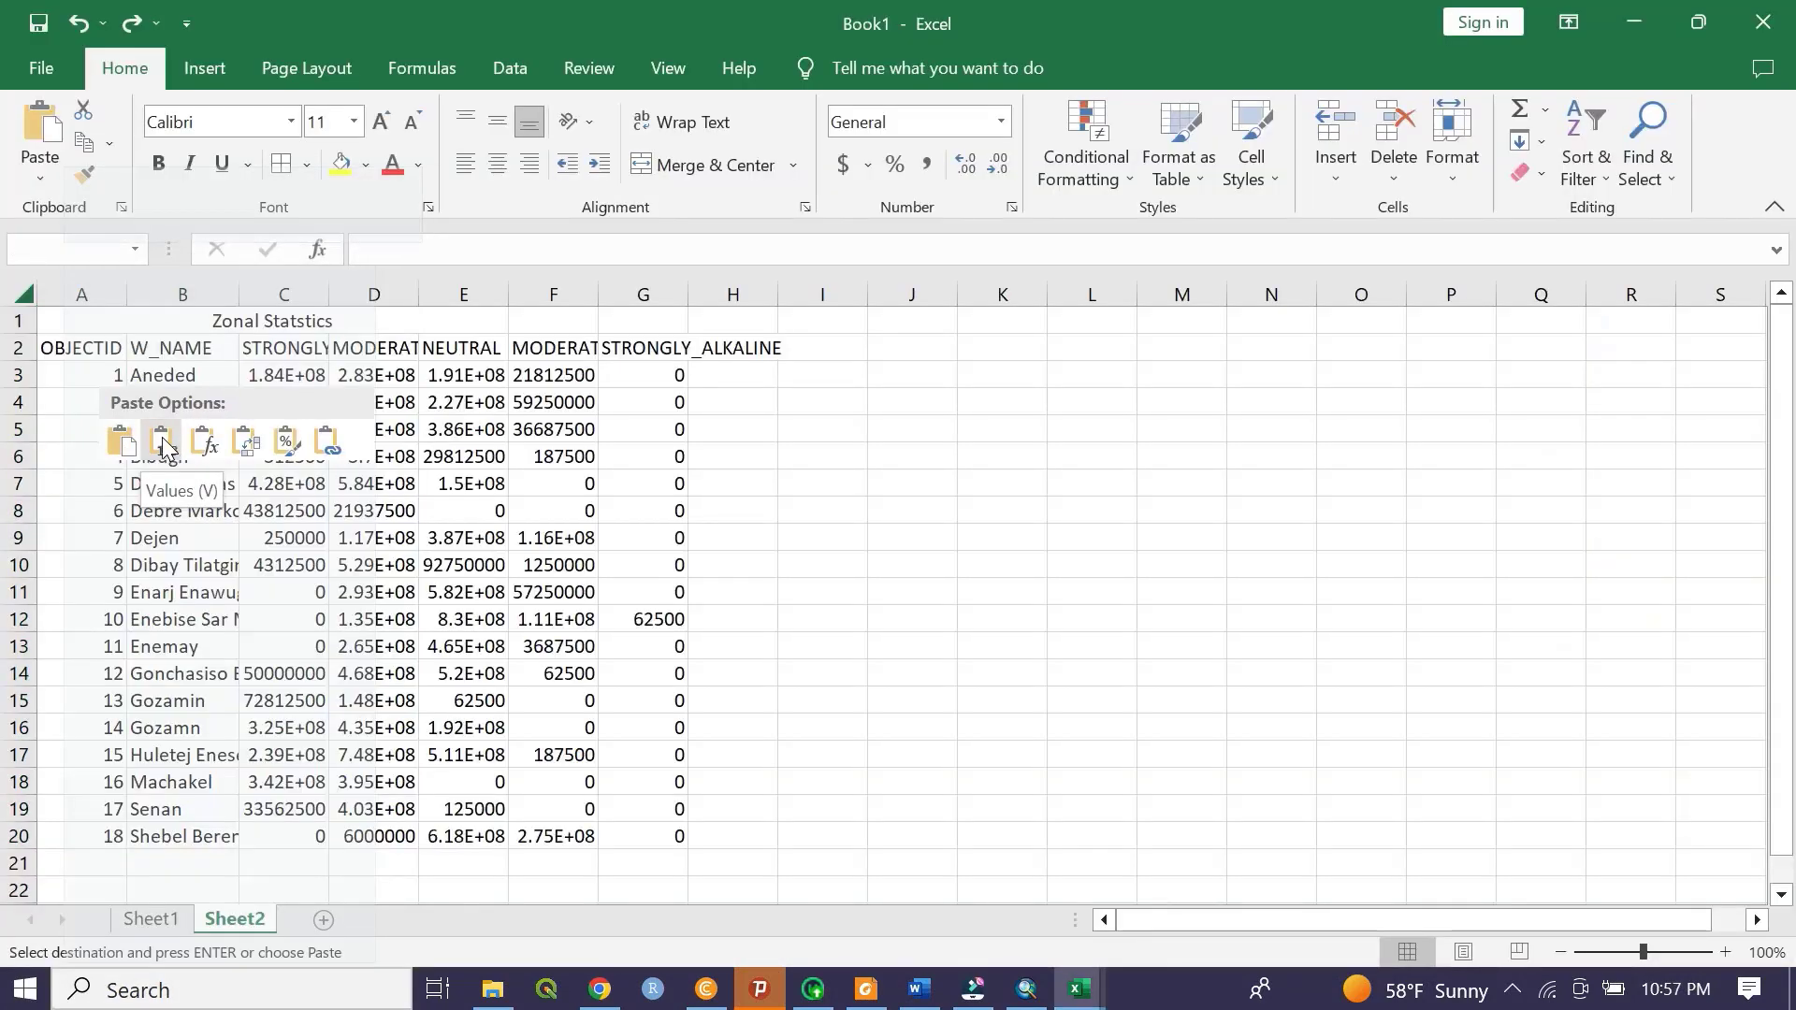
{"action": "left_click", "coordinate": [126, 445]}
{"action": "left_click", "coordinate": [1109, 511]}
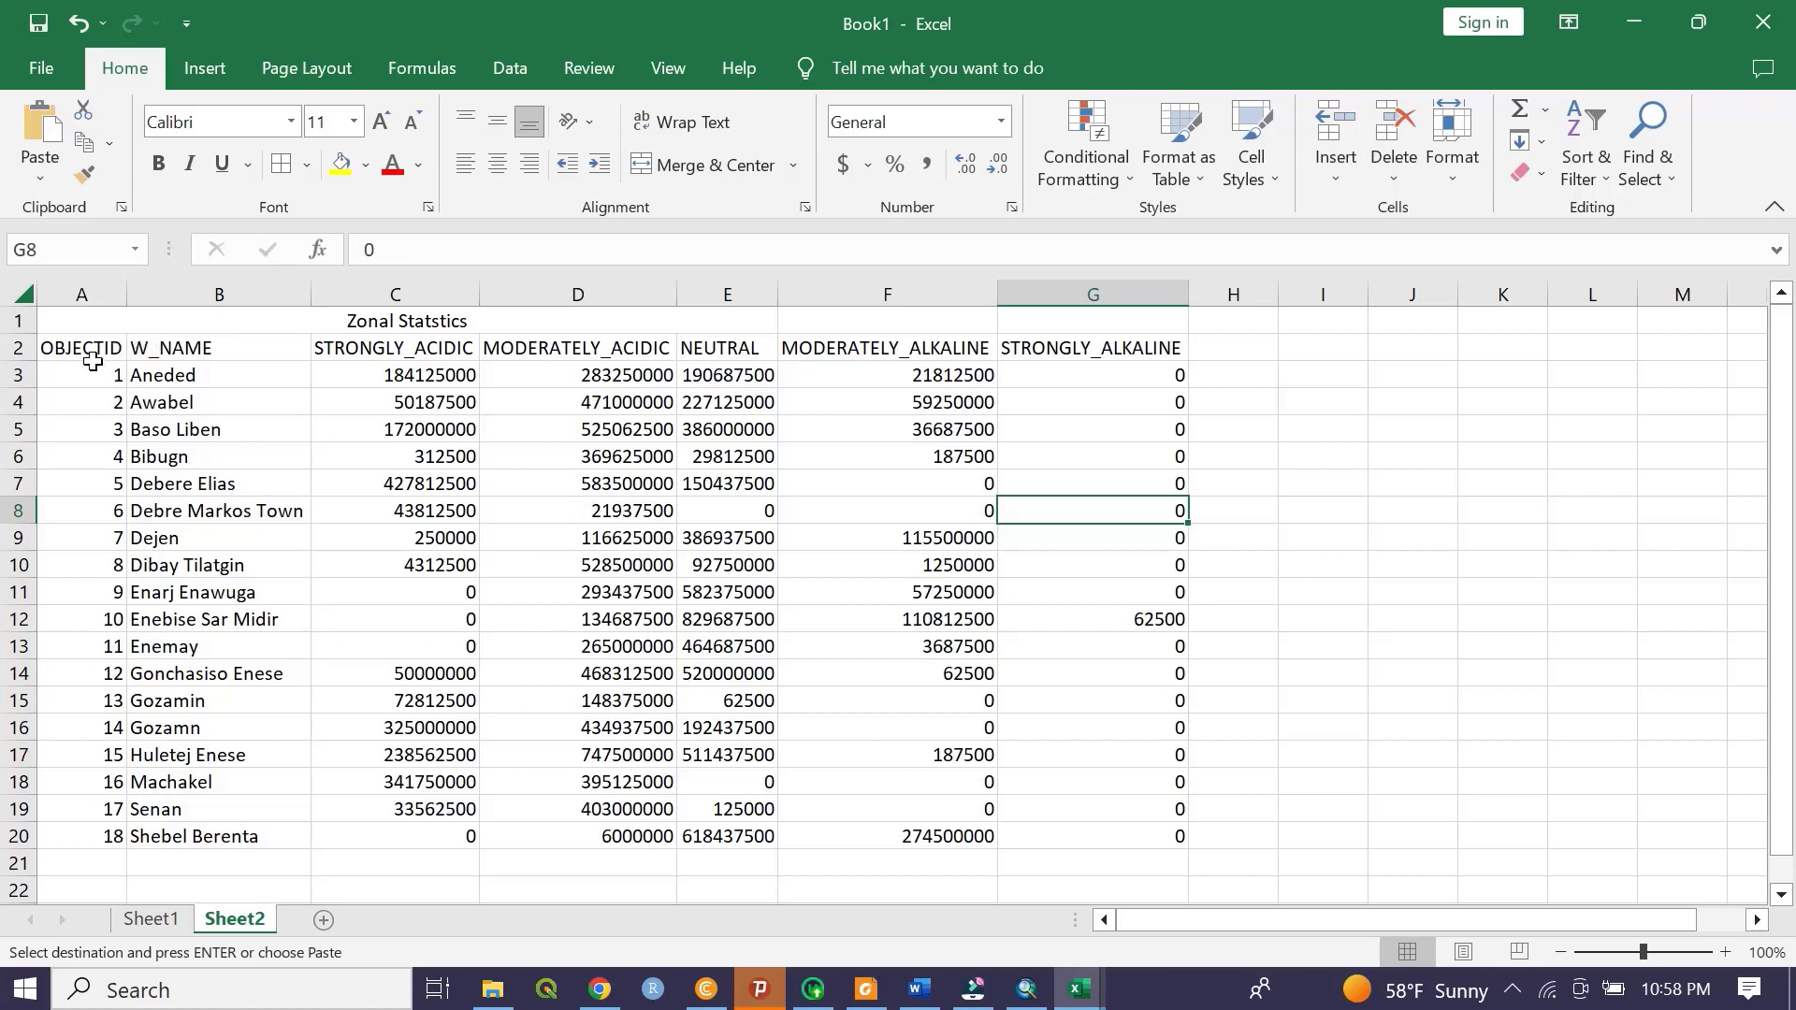
- Add the header SA in cell H2, beside the STRONGLY_ALKALINE column
{"action": "left_click", "coordinate": [167, 374]}
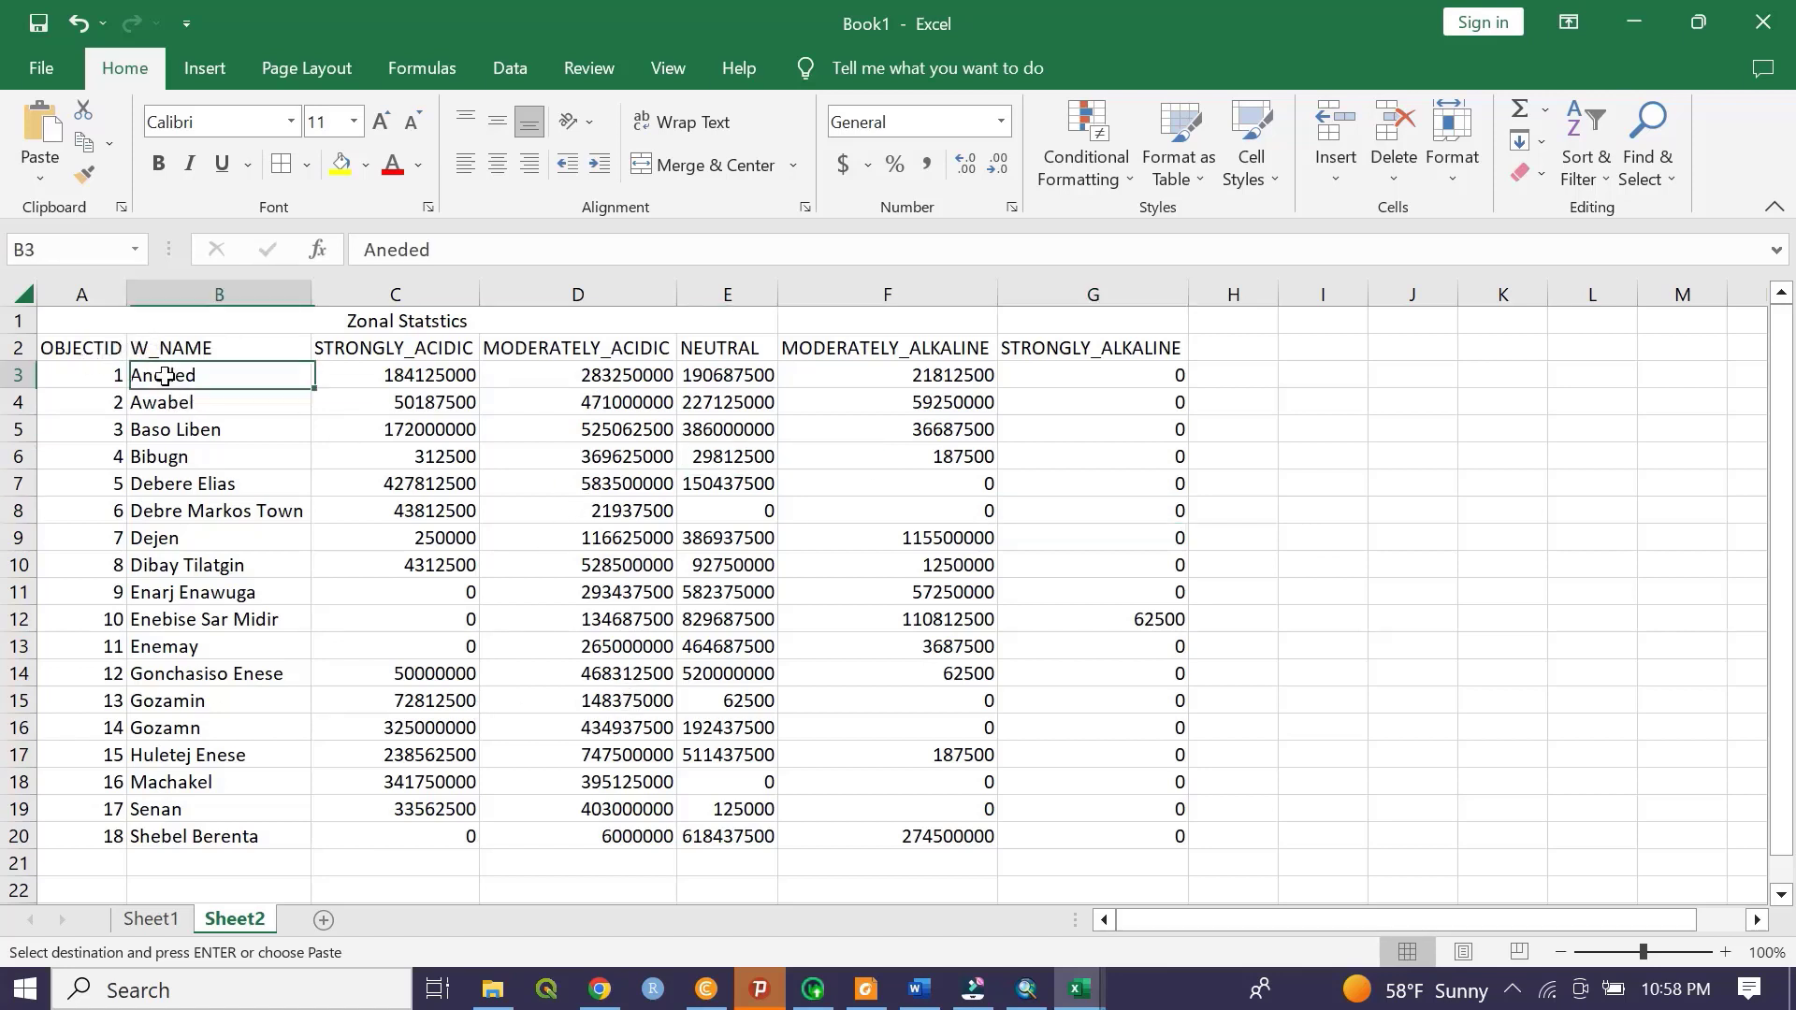
{"action": "left_click", "coordinate": [421, 369]}
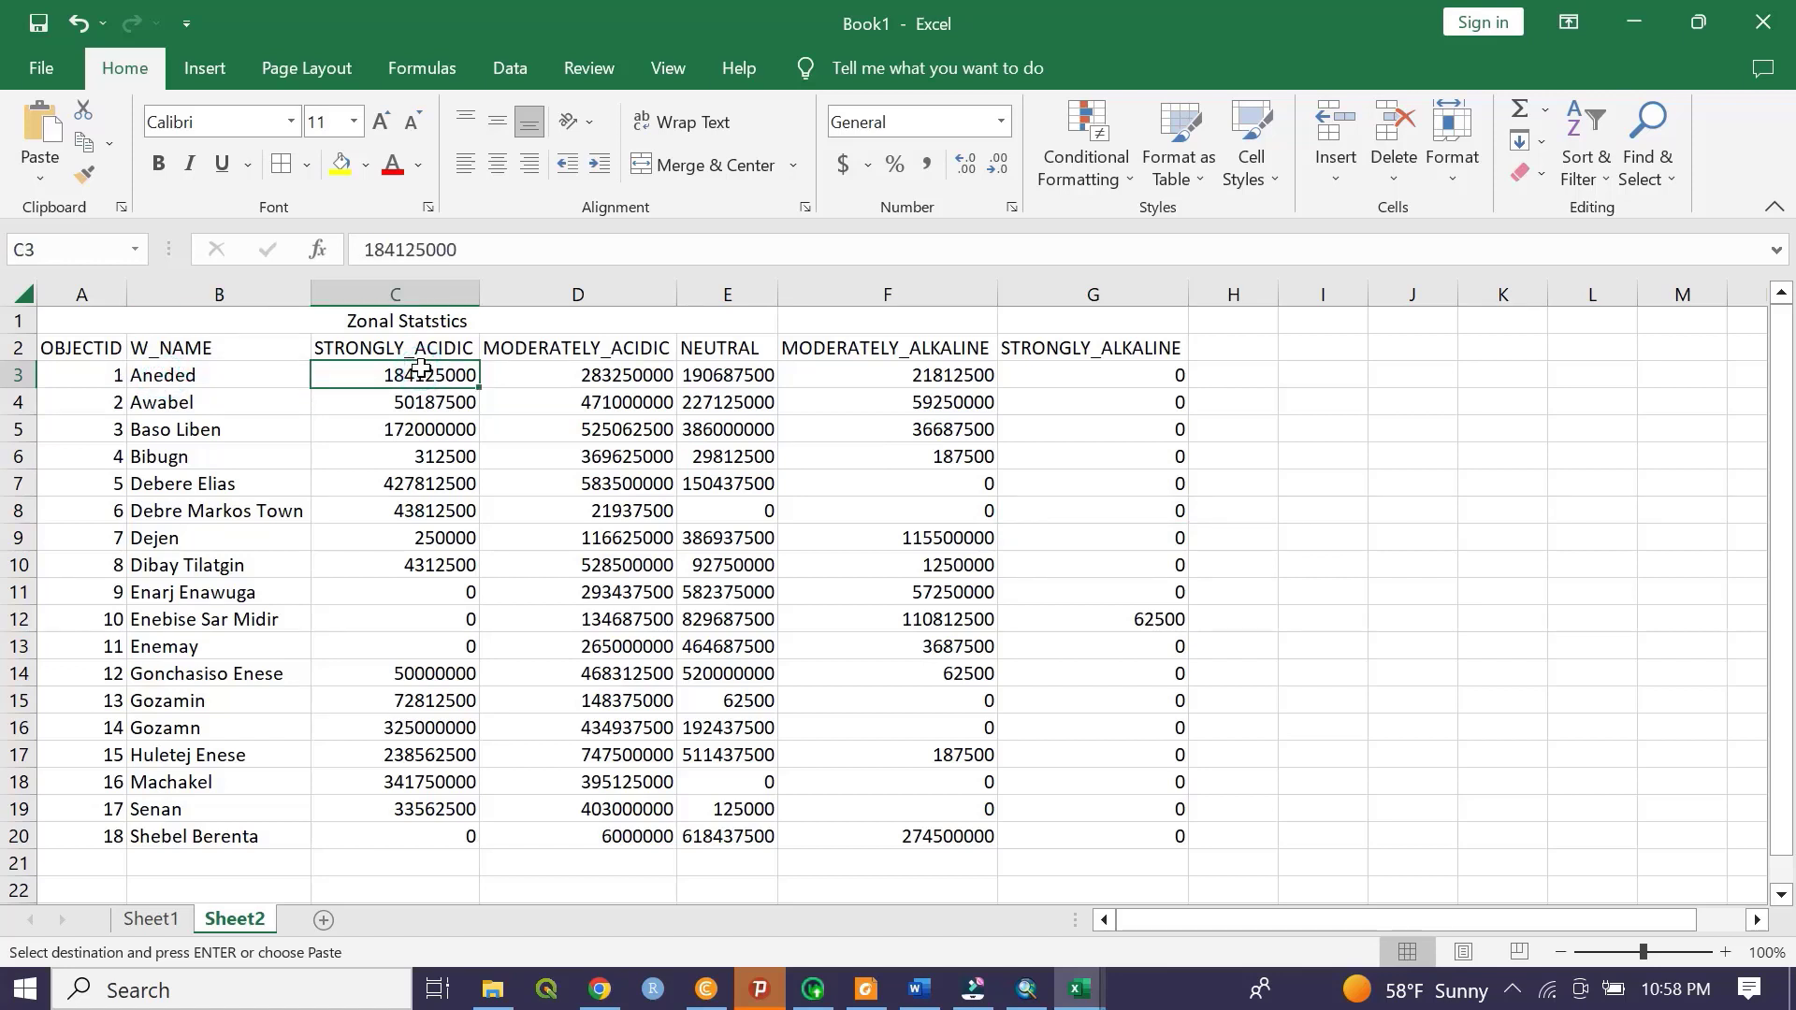
{"action": "left_click_drag", "start_coordinate": [421, 370], "coordinate": [422, 840]}
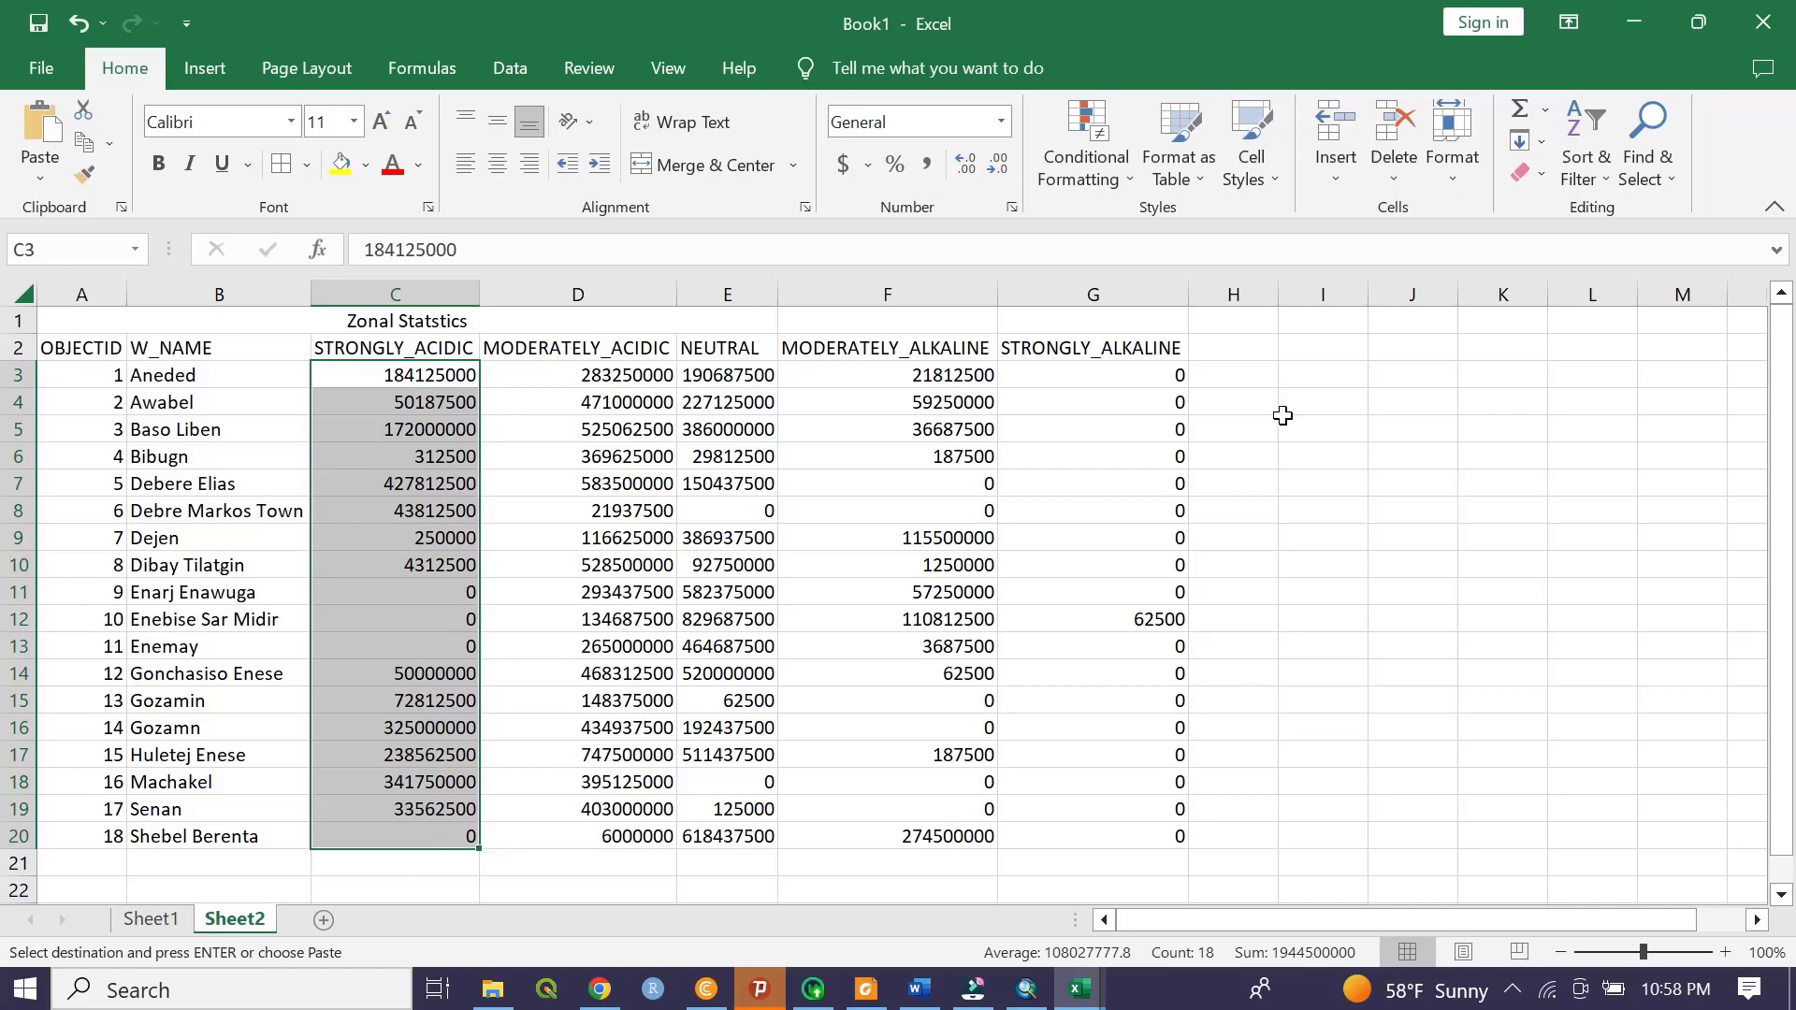
{"action": "left_click", "coordinate": [1227, 347]}
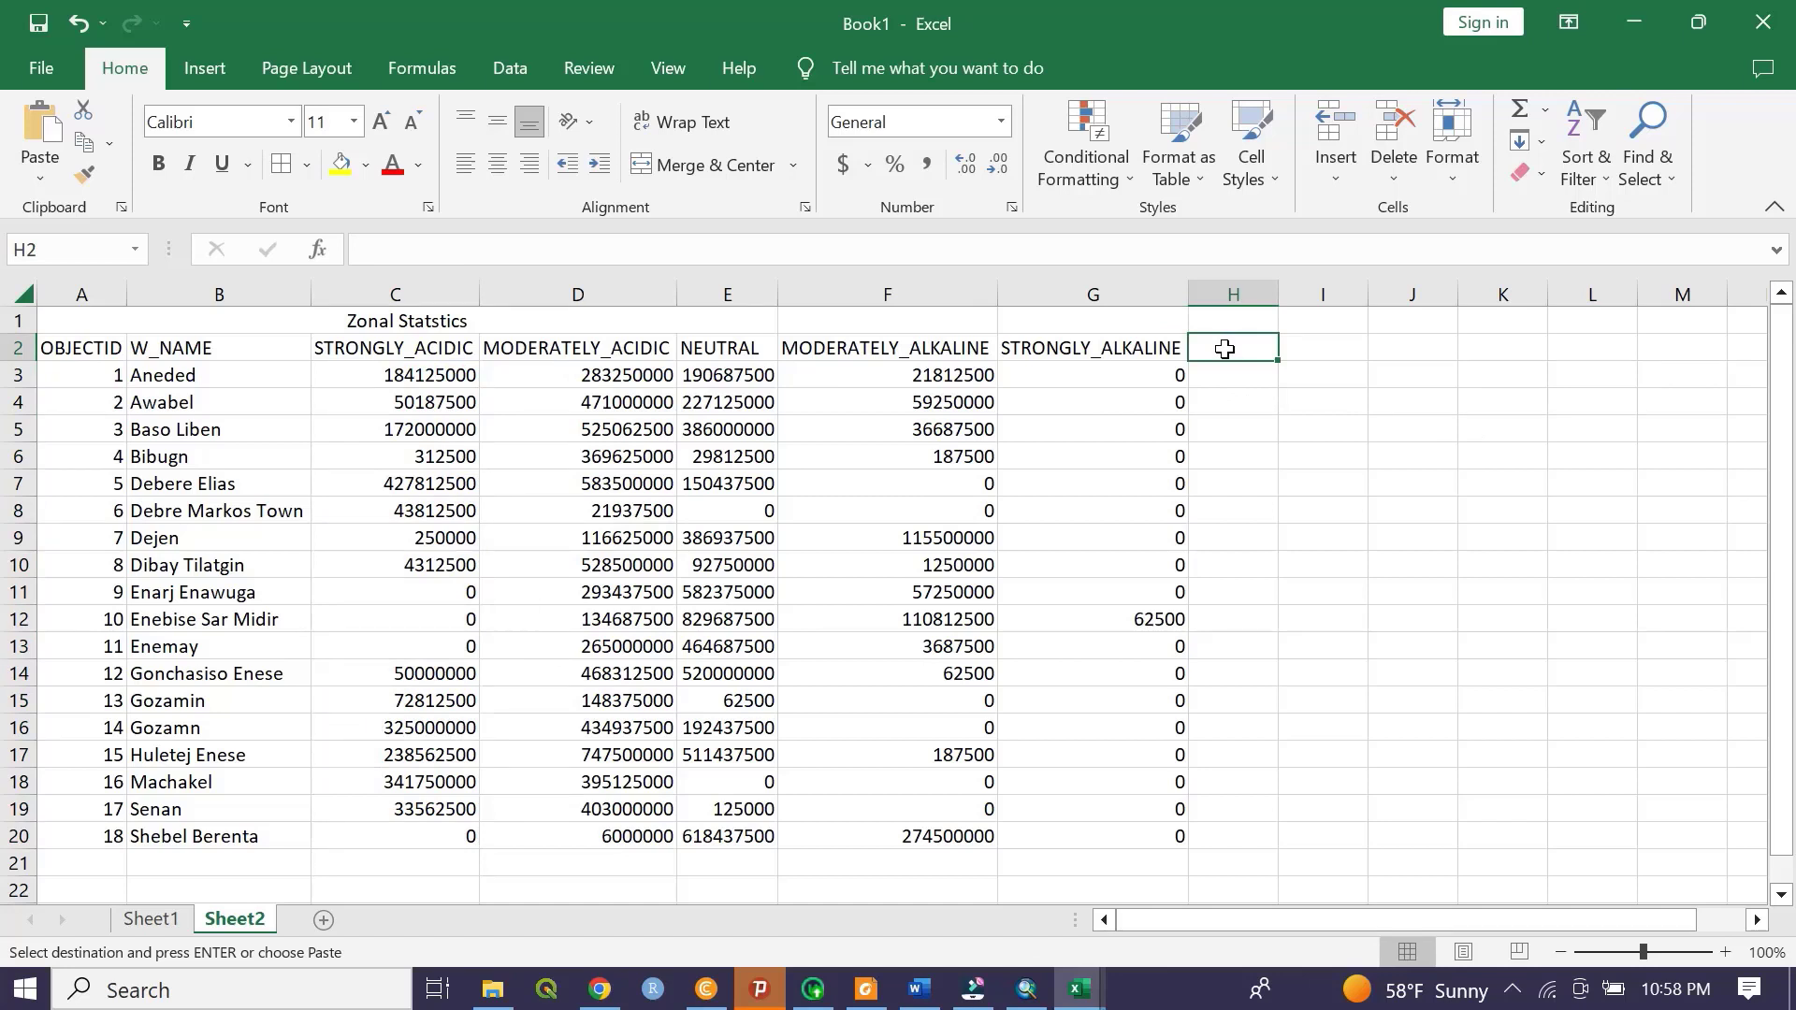
{"action": "type", "text": "SA"}
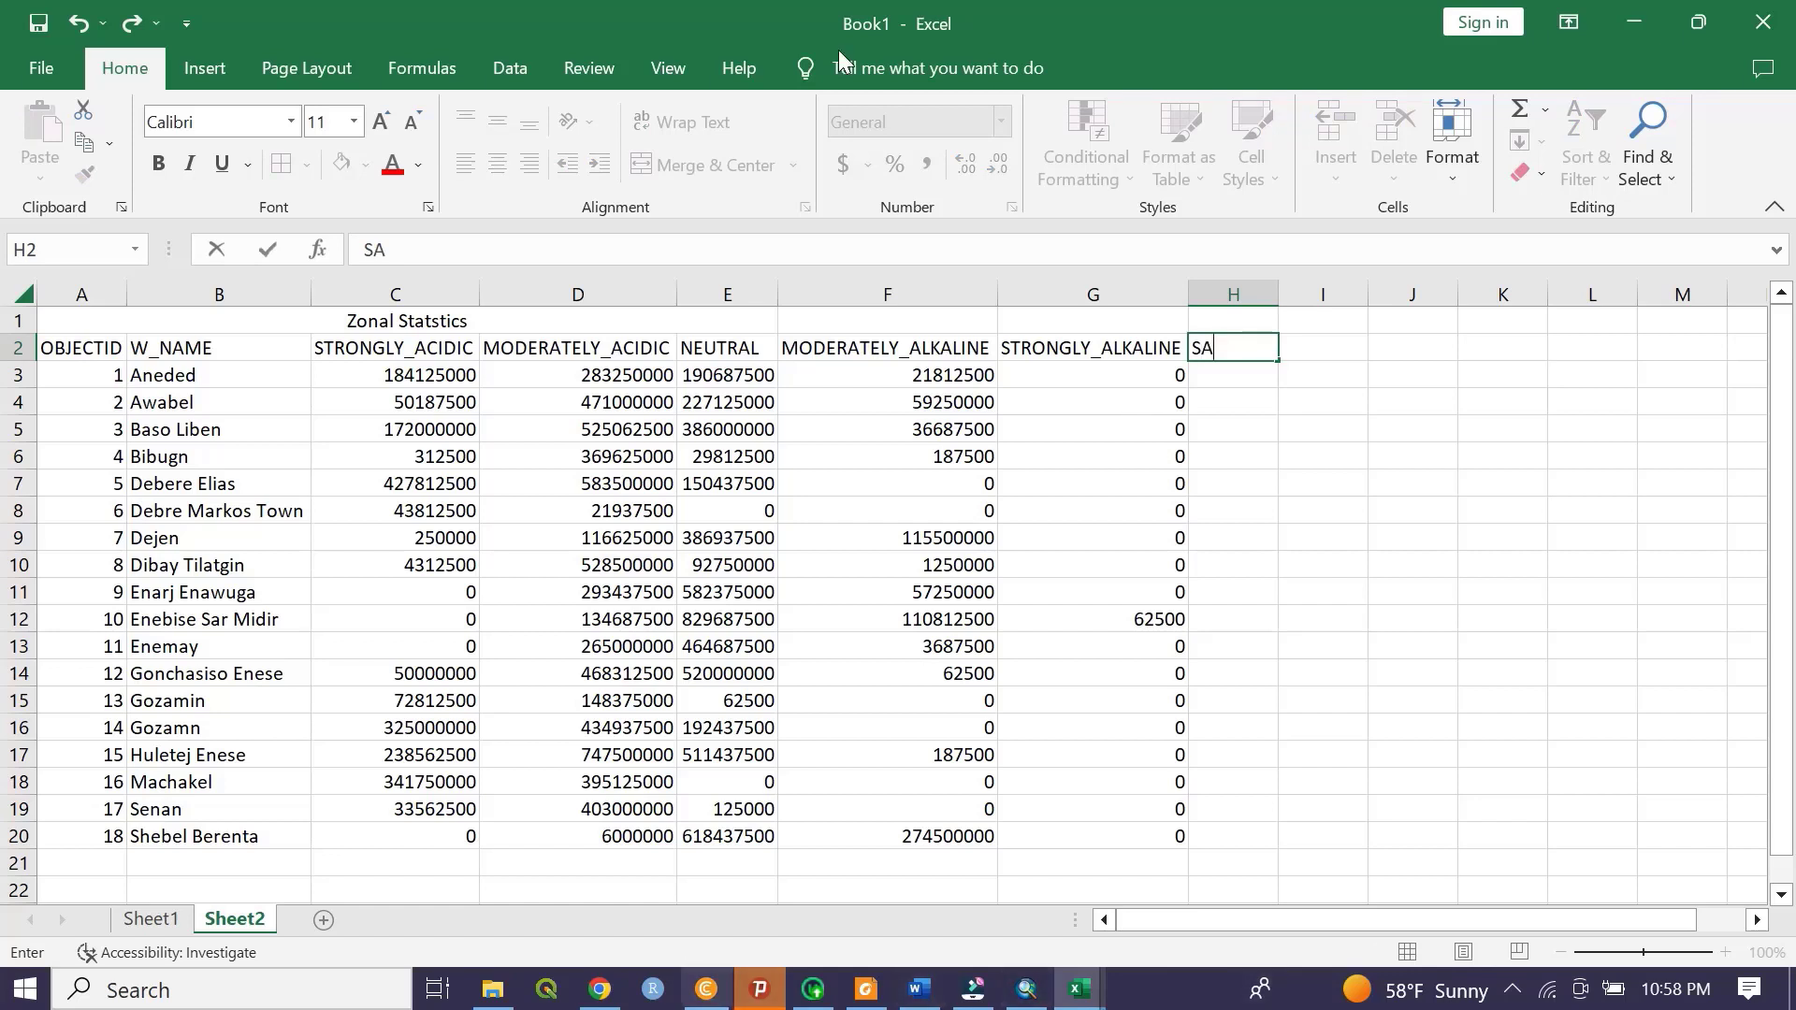
- Convert the strongly acidic areas to hectares with the formula =C3/10000 in H3, filled down to H20
{"action": "left_click", "coordinate": [1228, 375]}
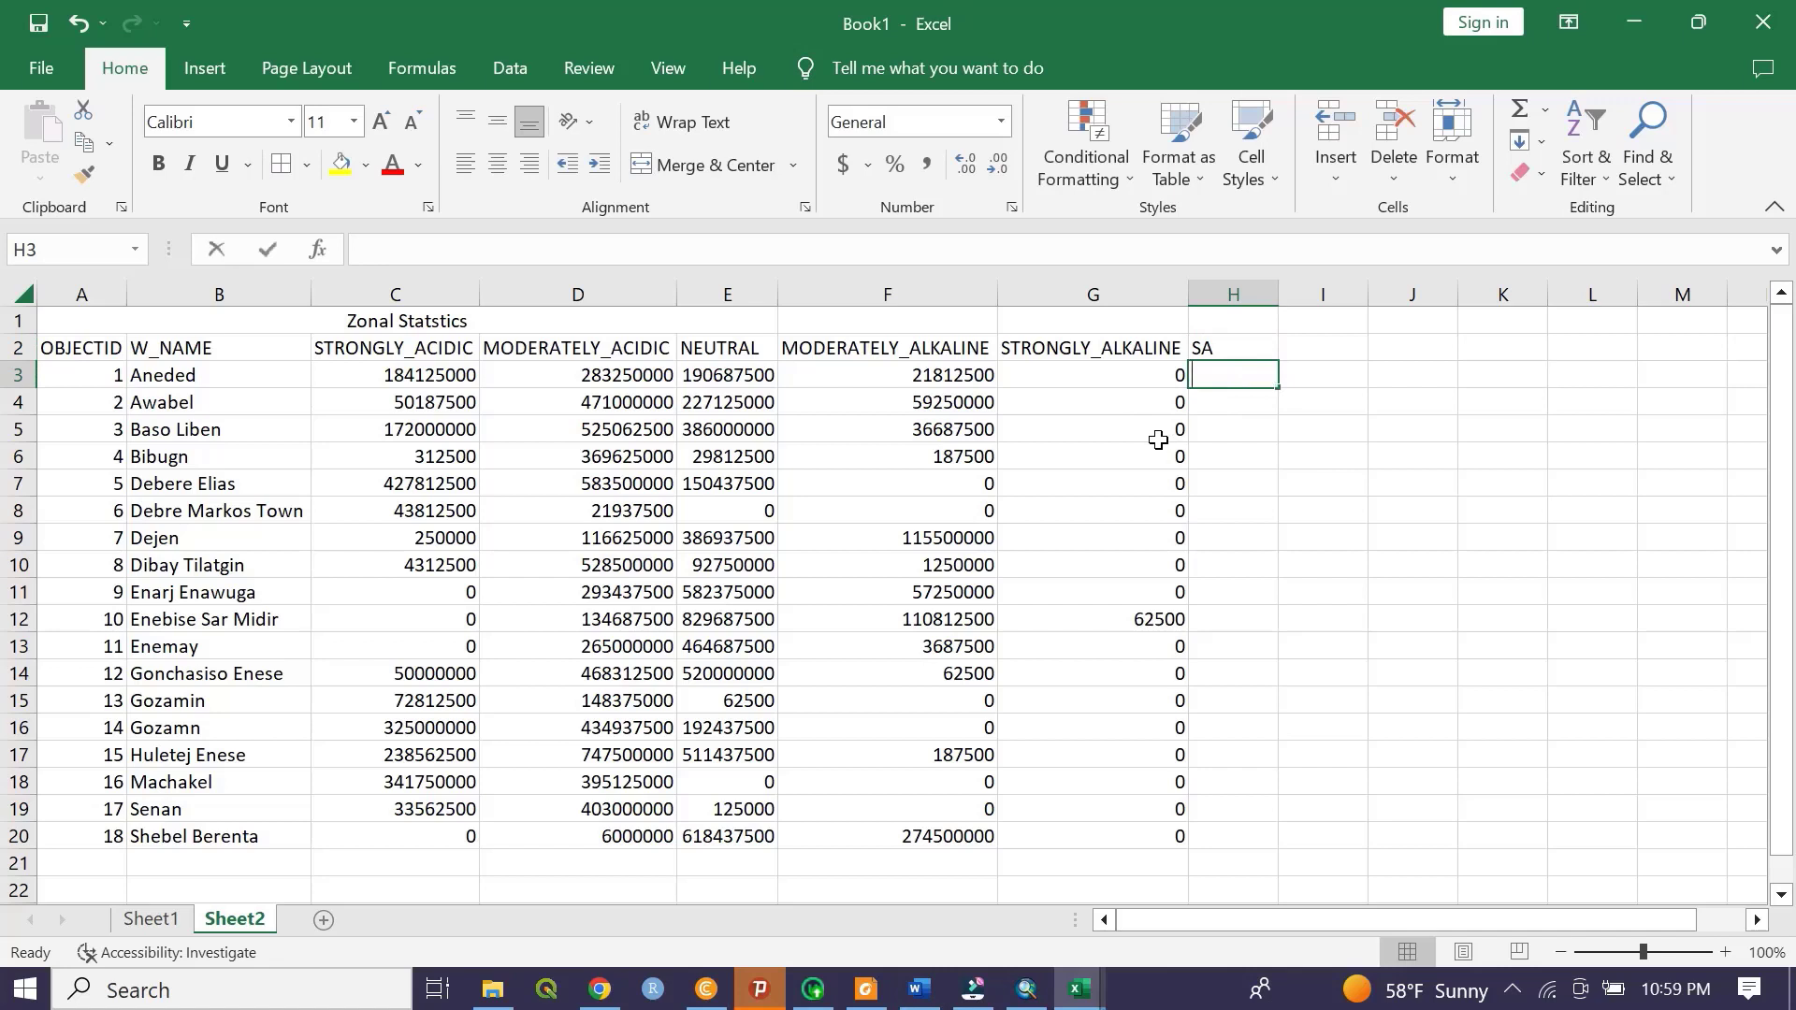
{"action": "type", "text": "="}
{"action": "left_click", "coordinate": [402, 376]}
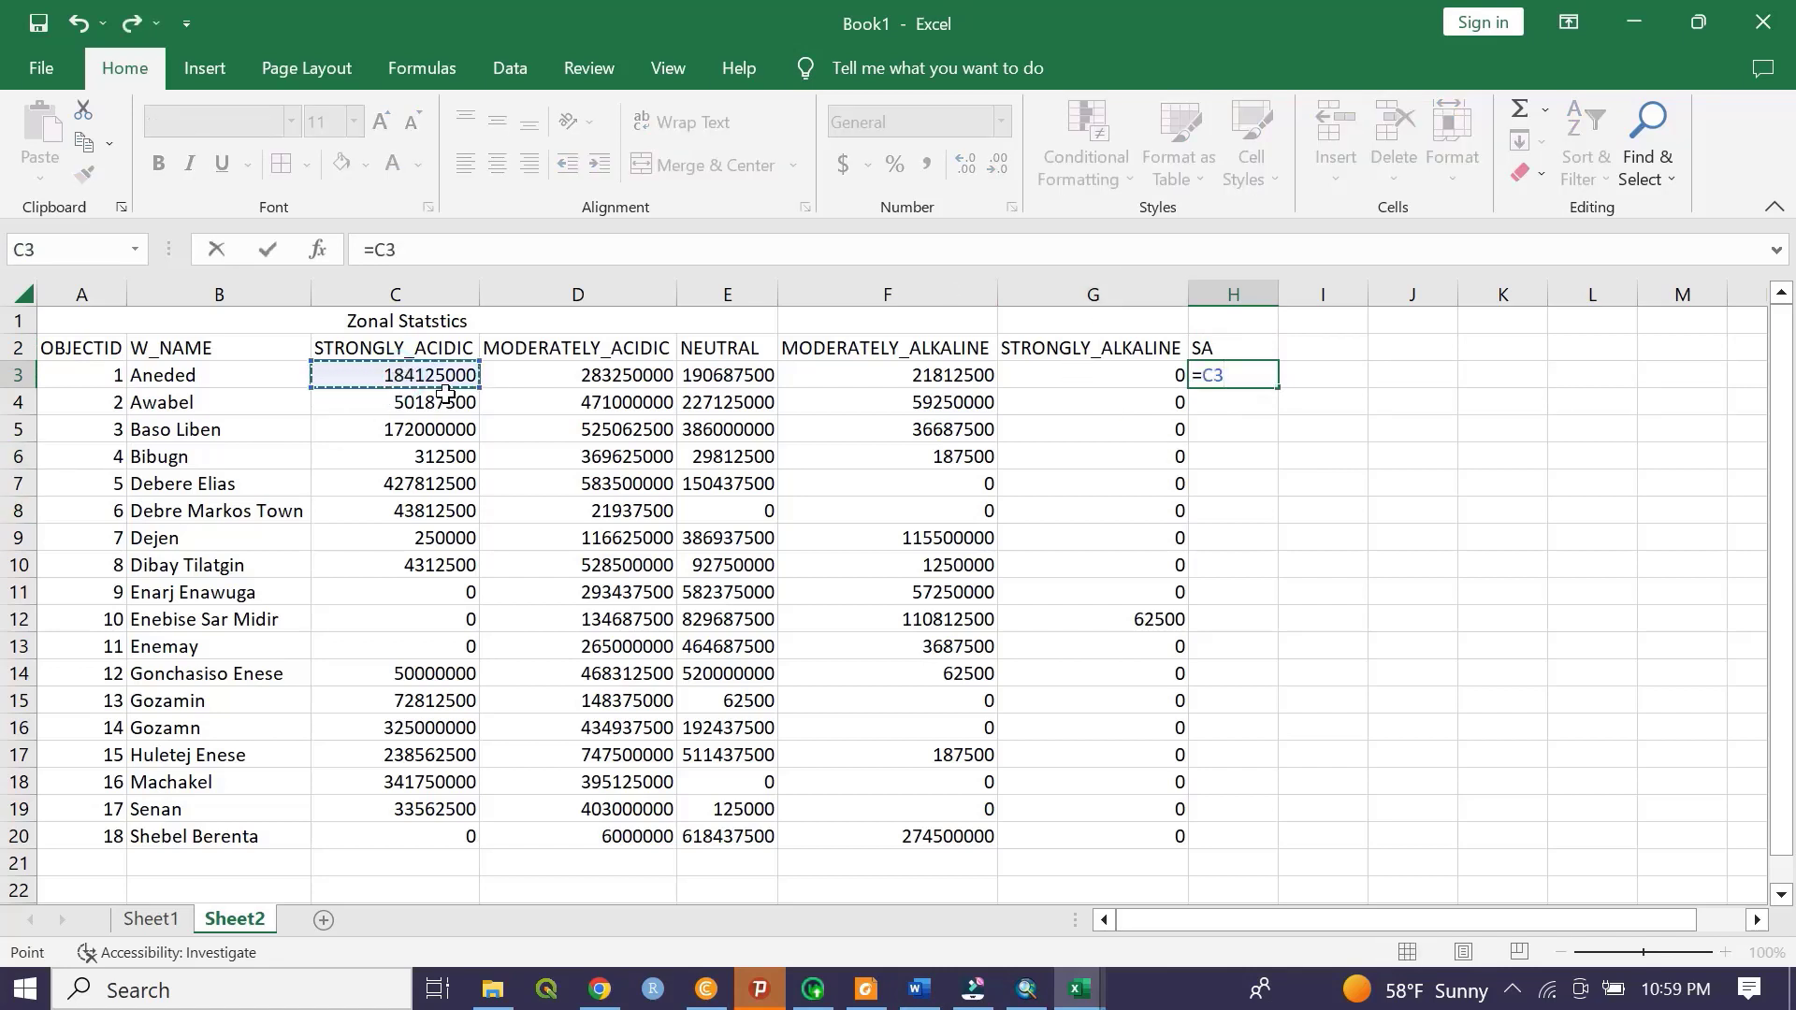
{"action": "type", "text": "/"}
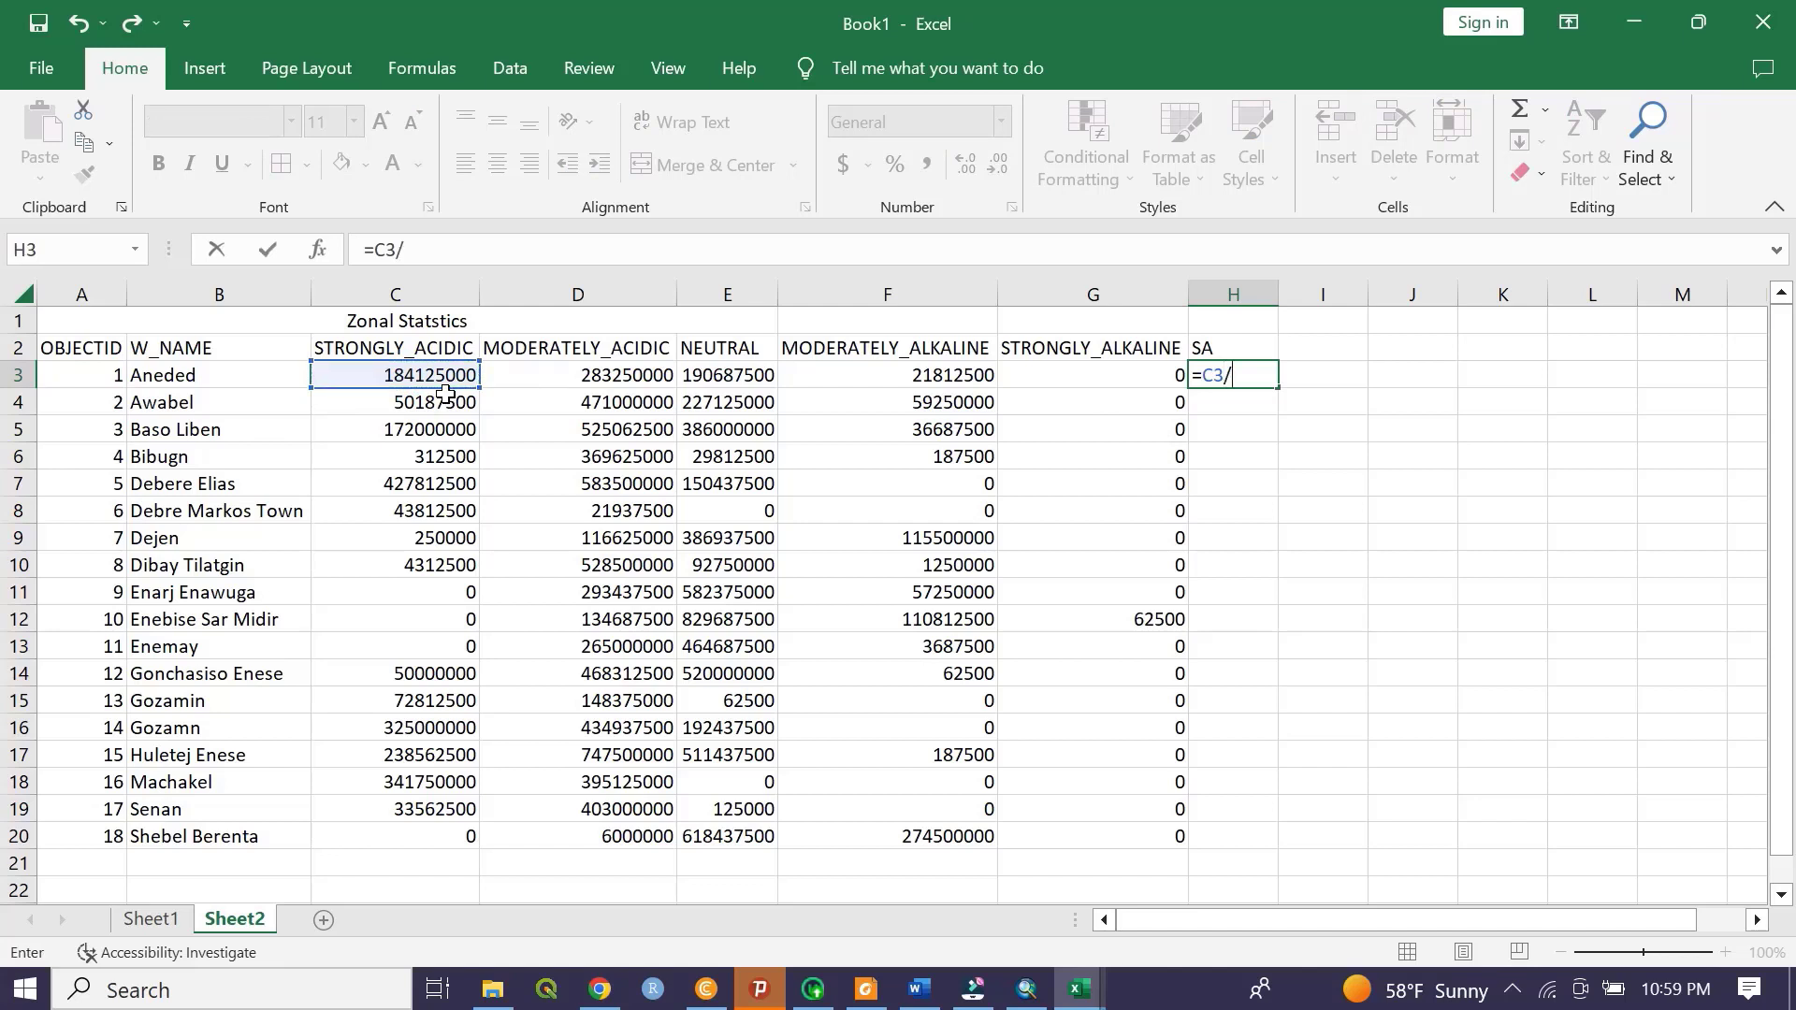
{"action": "type", "text": "10000"}
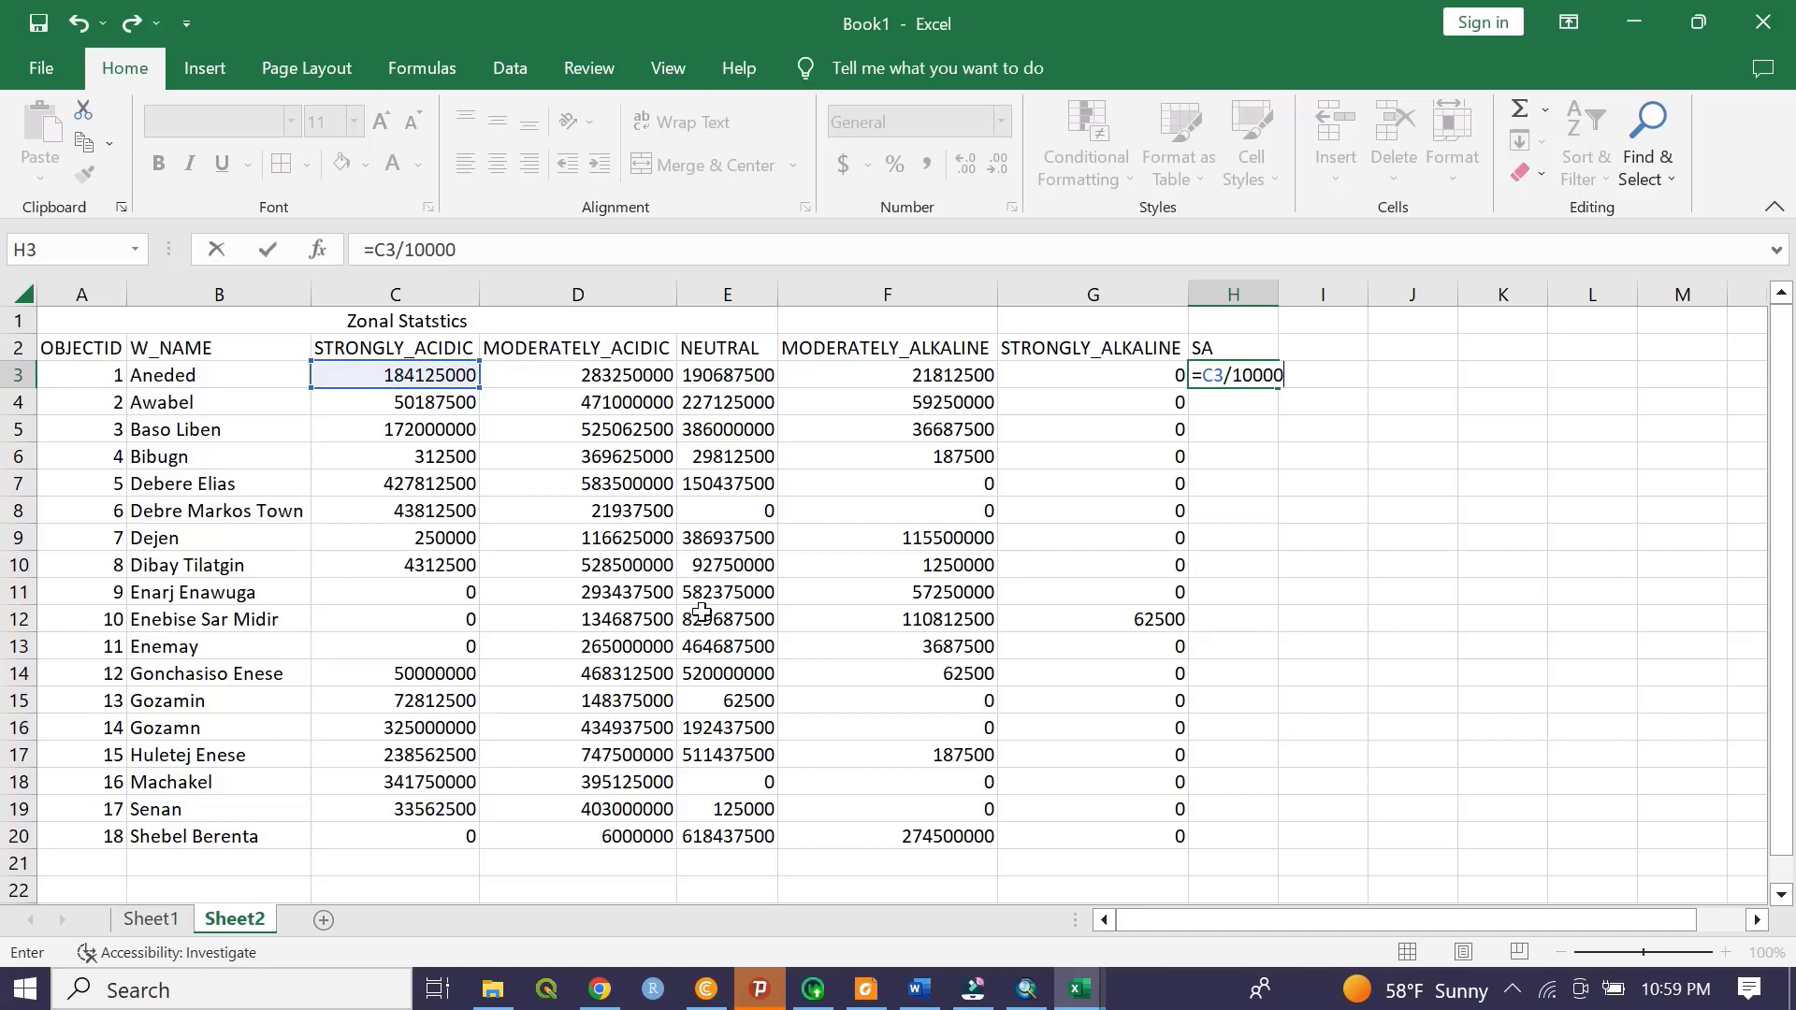
{"action": "left_click", "coordinate": [1286, 459]}
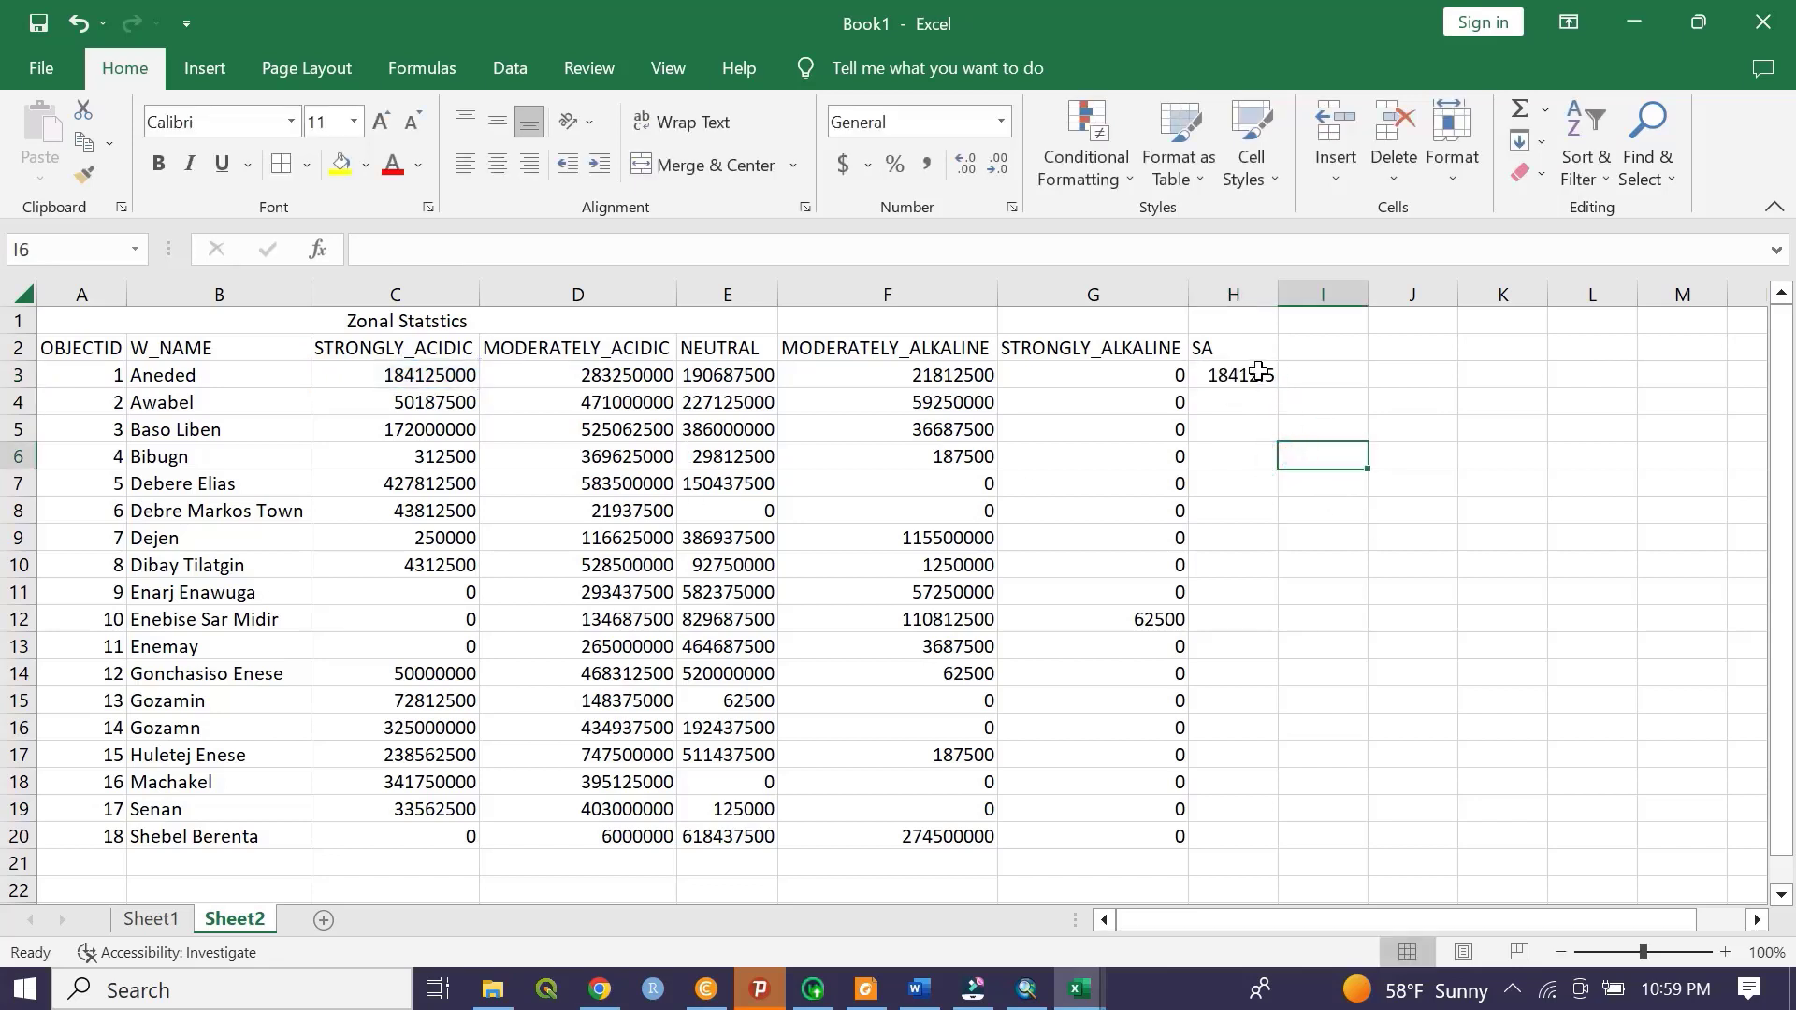
{"action": "left_click", "coordinate": [1256, 372]}
{"action": "left_click_drag", "start_coordinate": [1277, 391], "coordinate": [1207, 823]}
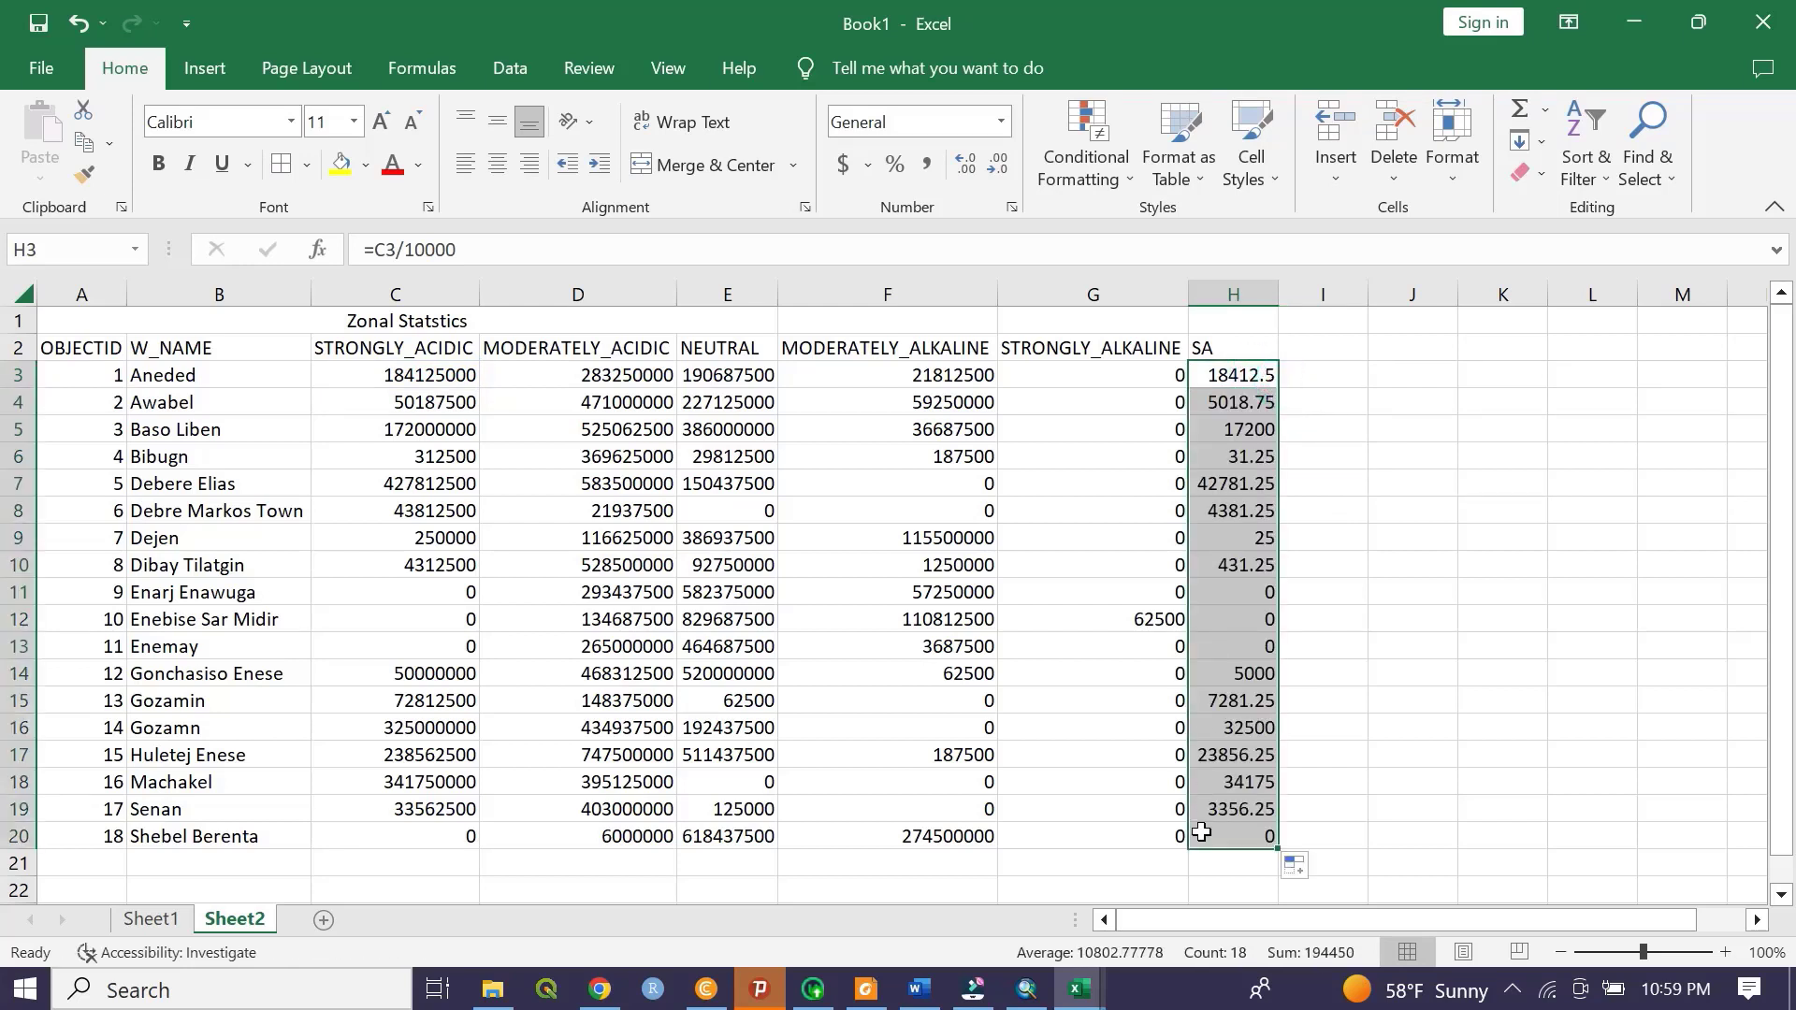
- Copy the converted areas in H3:H20 and paste them as values over the STRONGLY_ACIDIC column, starting at C3
{"action": "left_click_drag", "start_coordinate": [1250, 374], "coordinate": [1208, 831]}
{"action": "key", "text": "ctrl+c"}
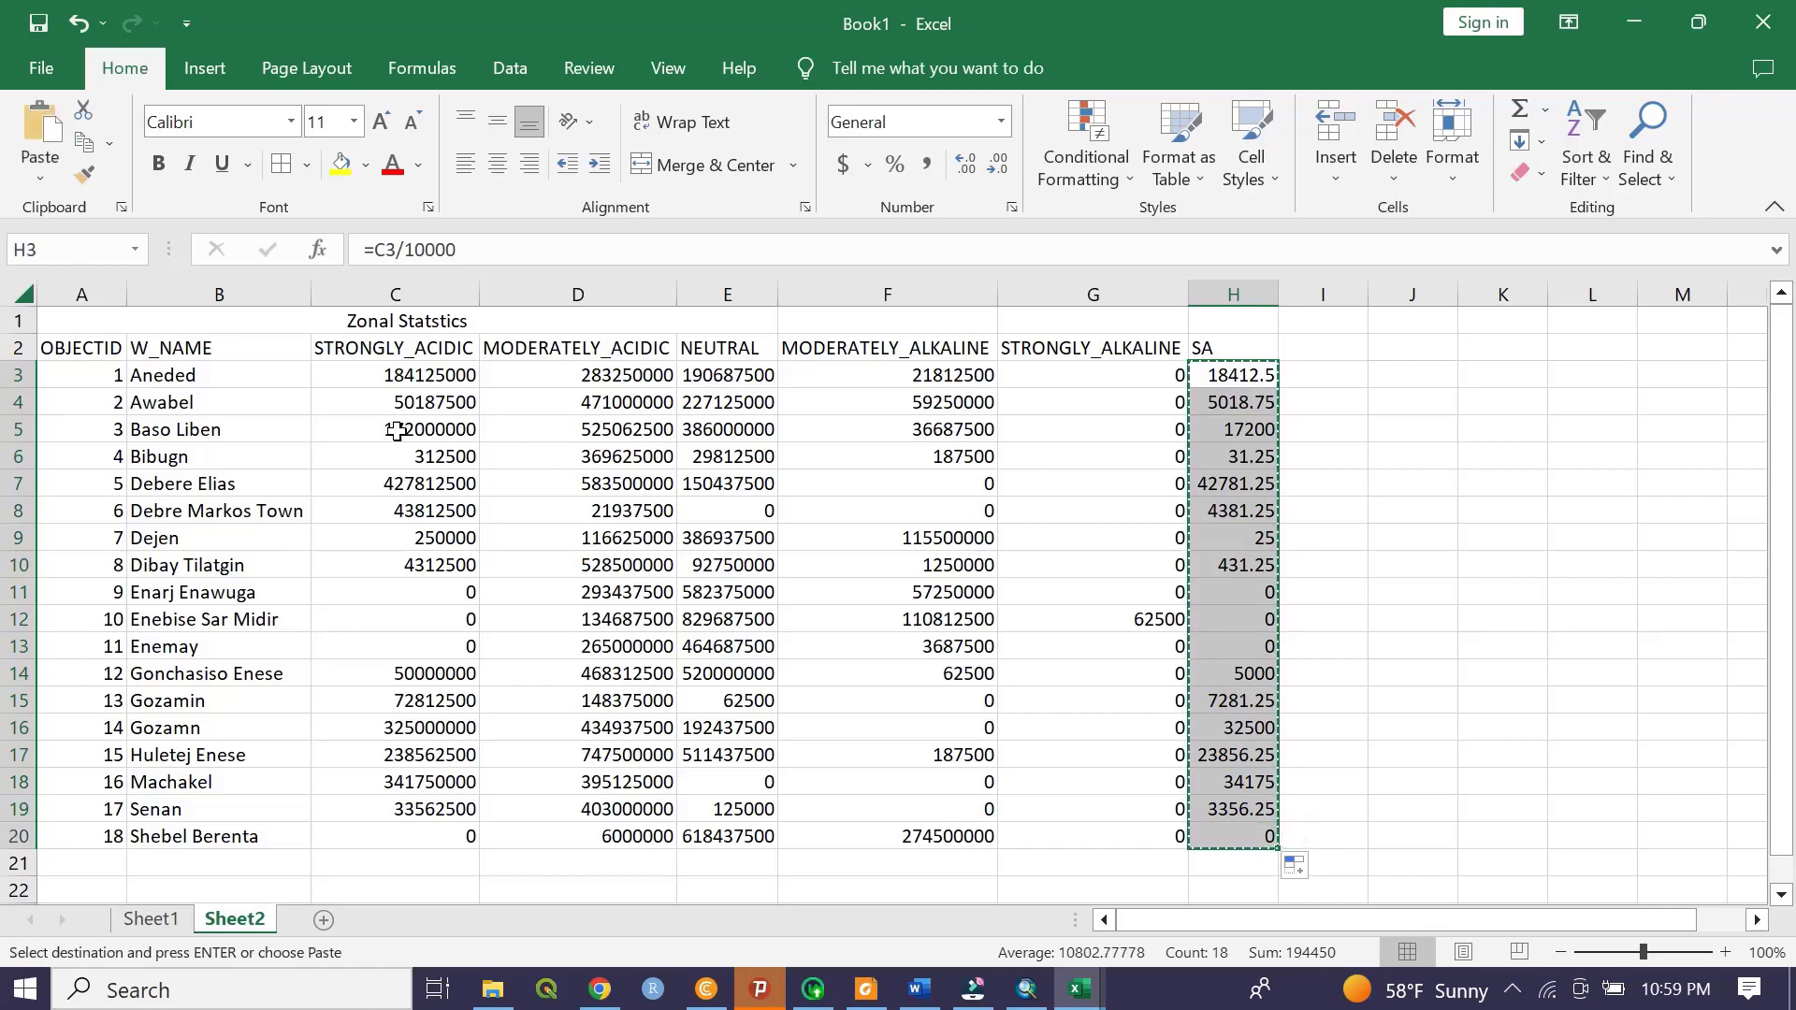
{"action": "left_click", "coordinate": [402, 374]}
{"action": "right_click", "coordinate": [404, 375]}
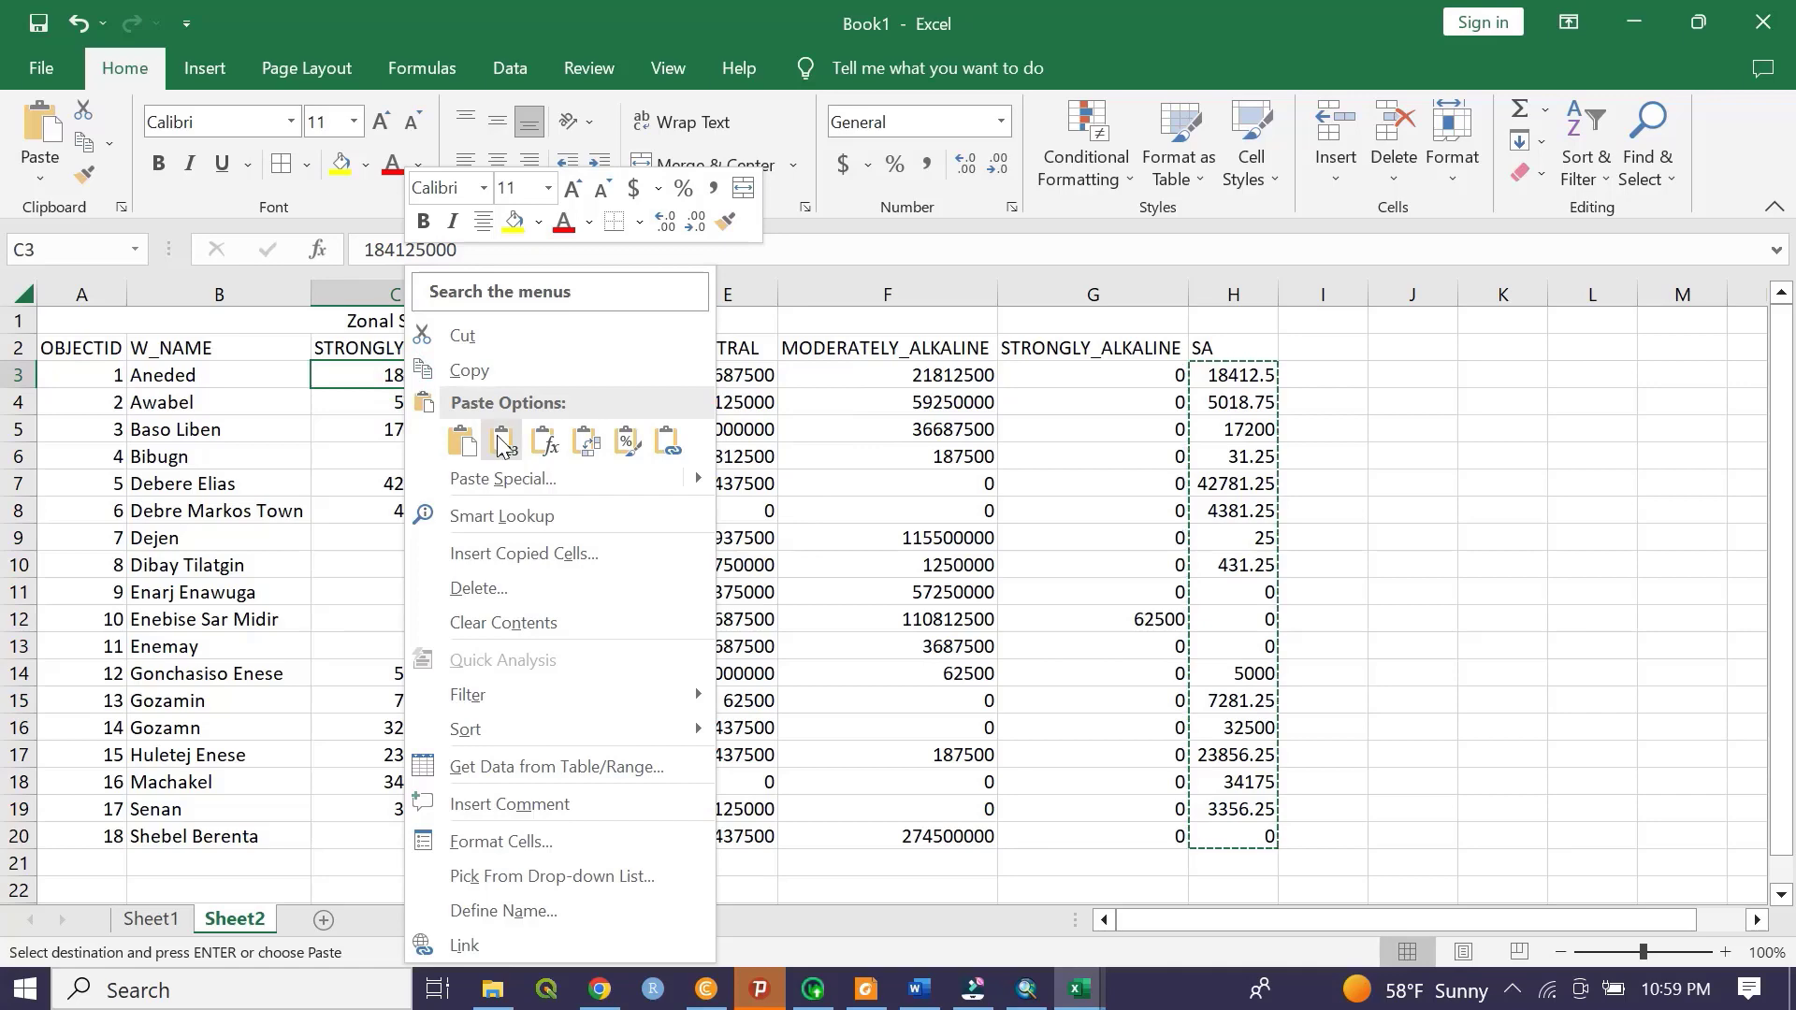
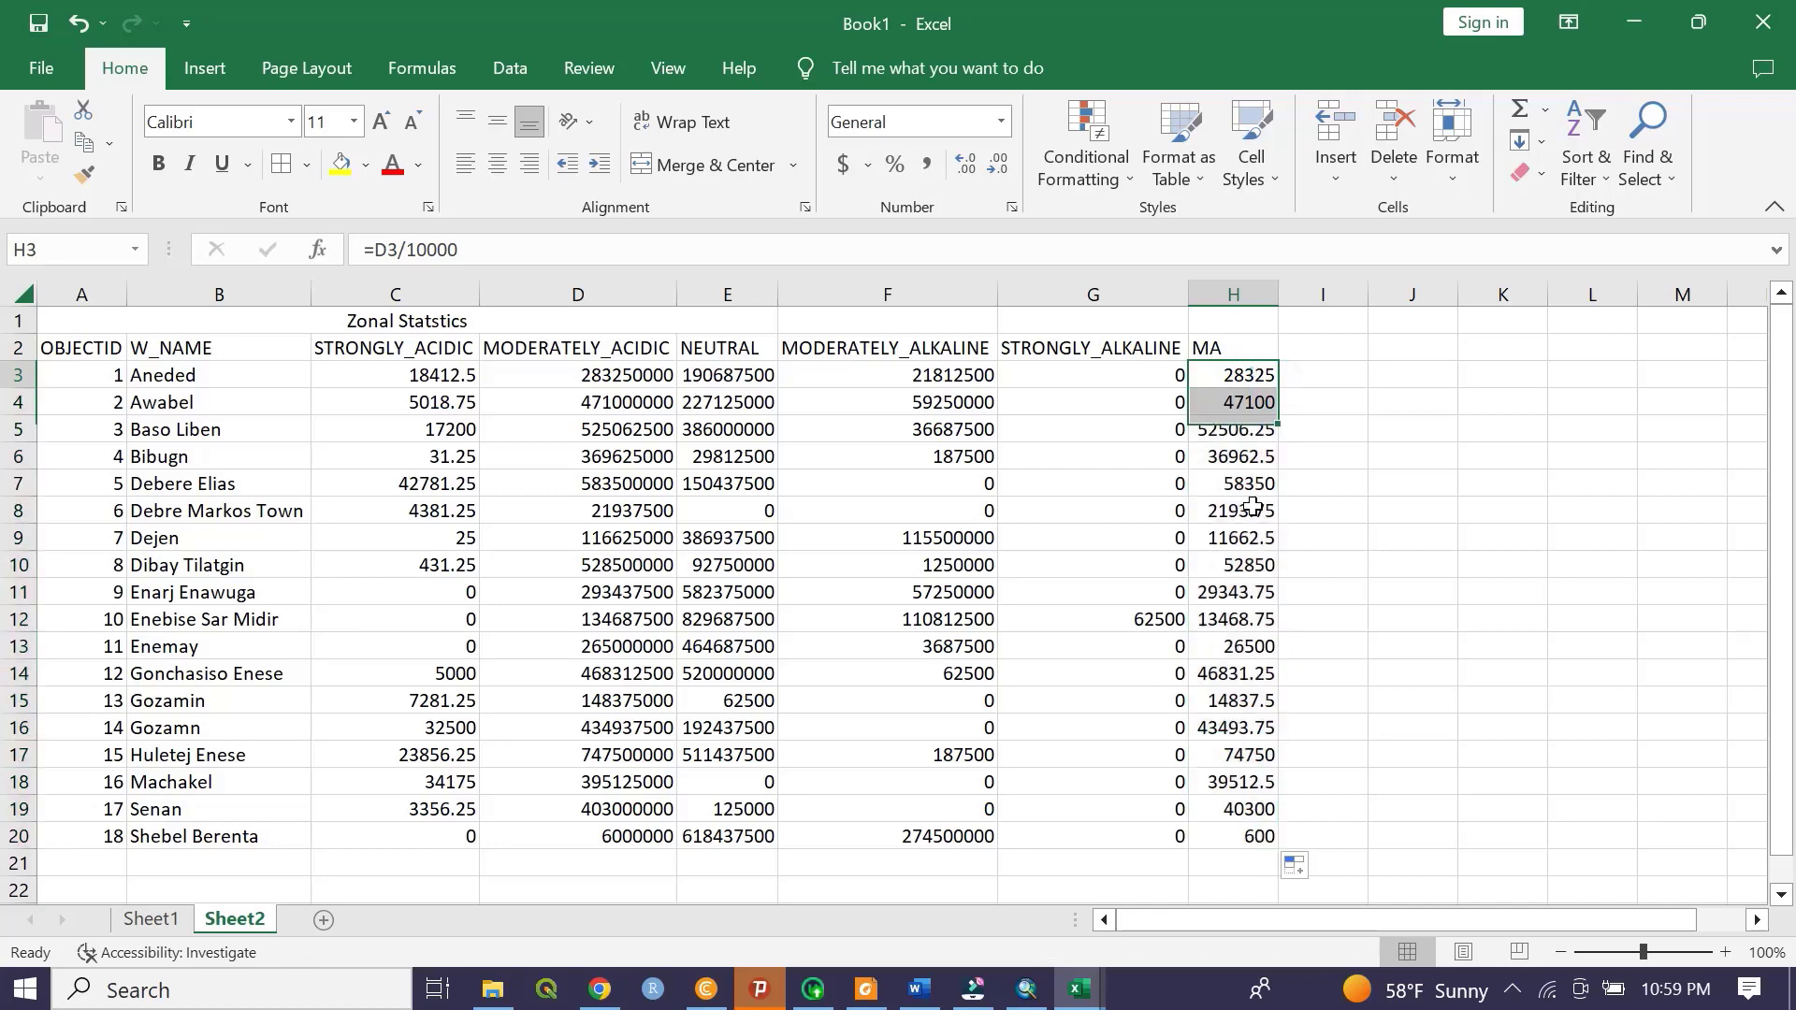
- Copy the converted MA areas in H3:H20 and paste them as values over the MODERATELY_ACIDIC column, starting at D3
{"action": "key", "text": "ctrl+c"}
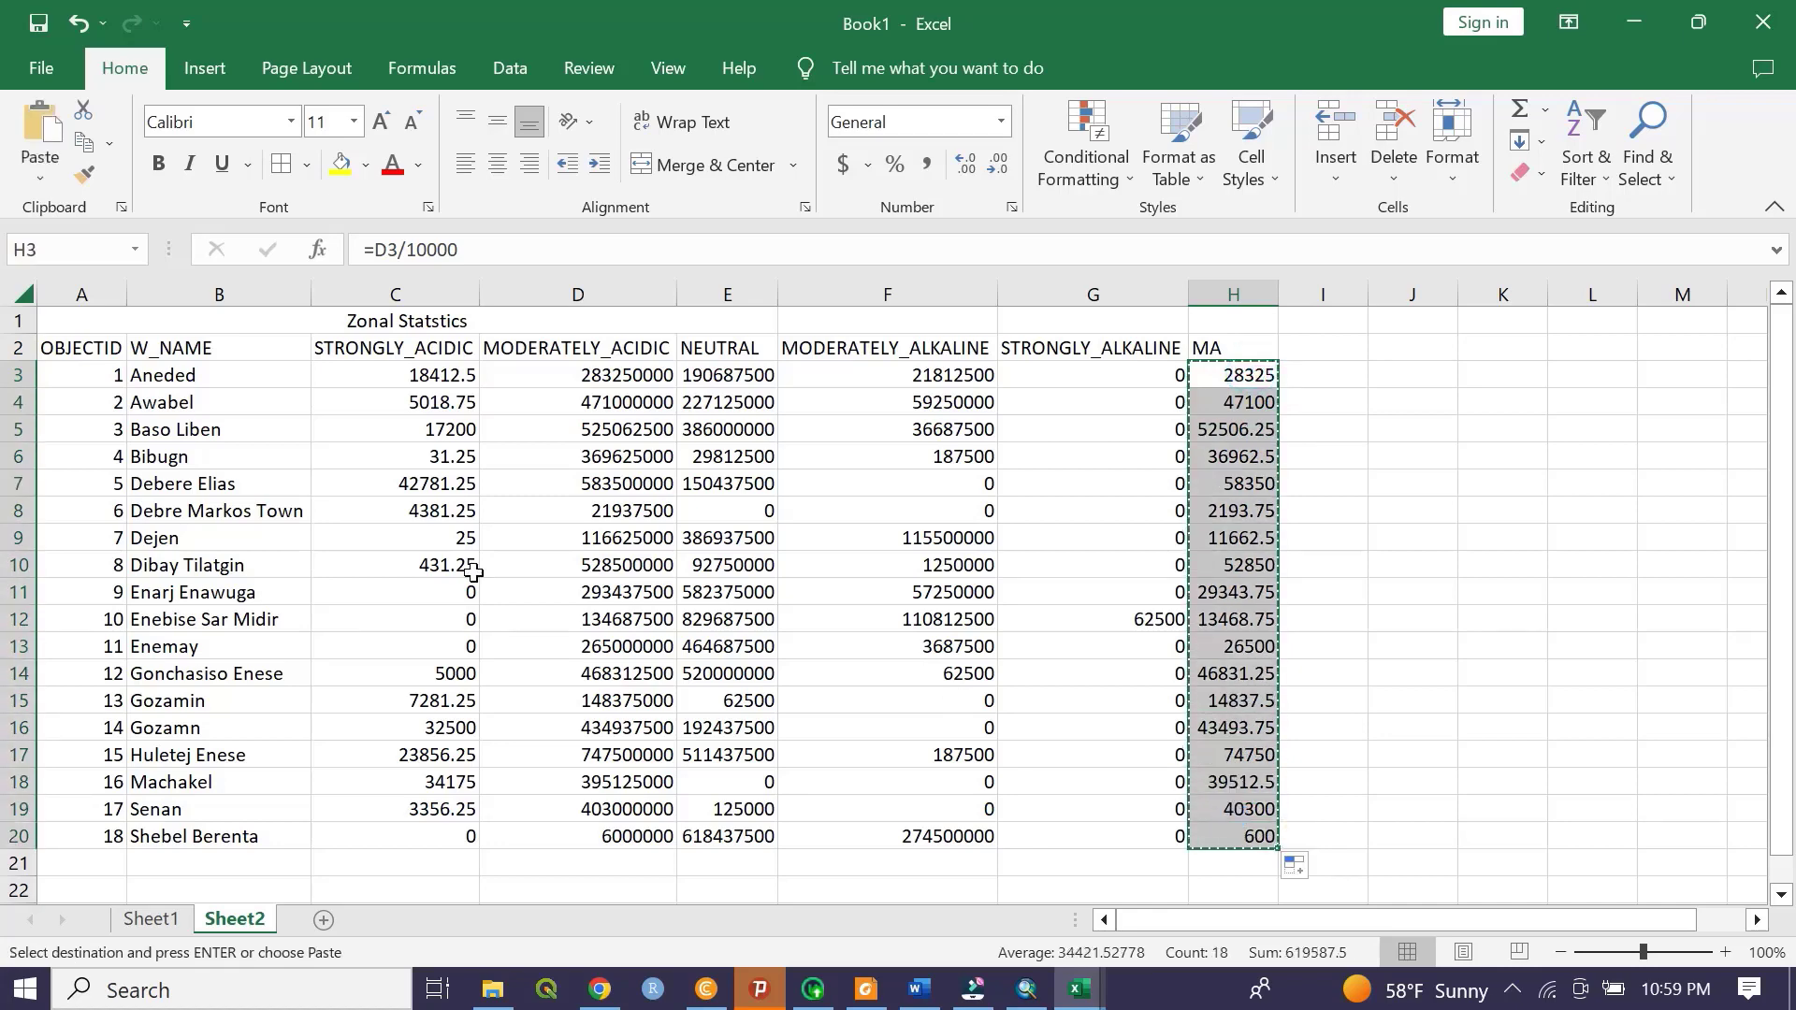
{"action": "right_click", "coordinate": [578, 367]}
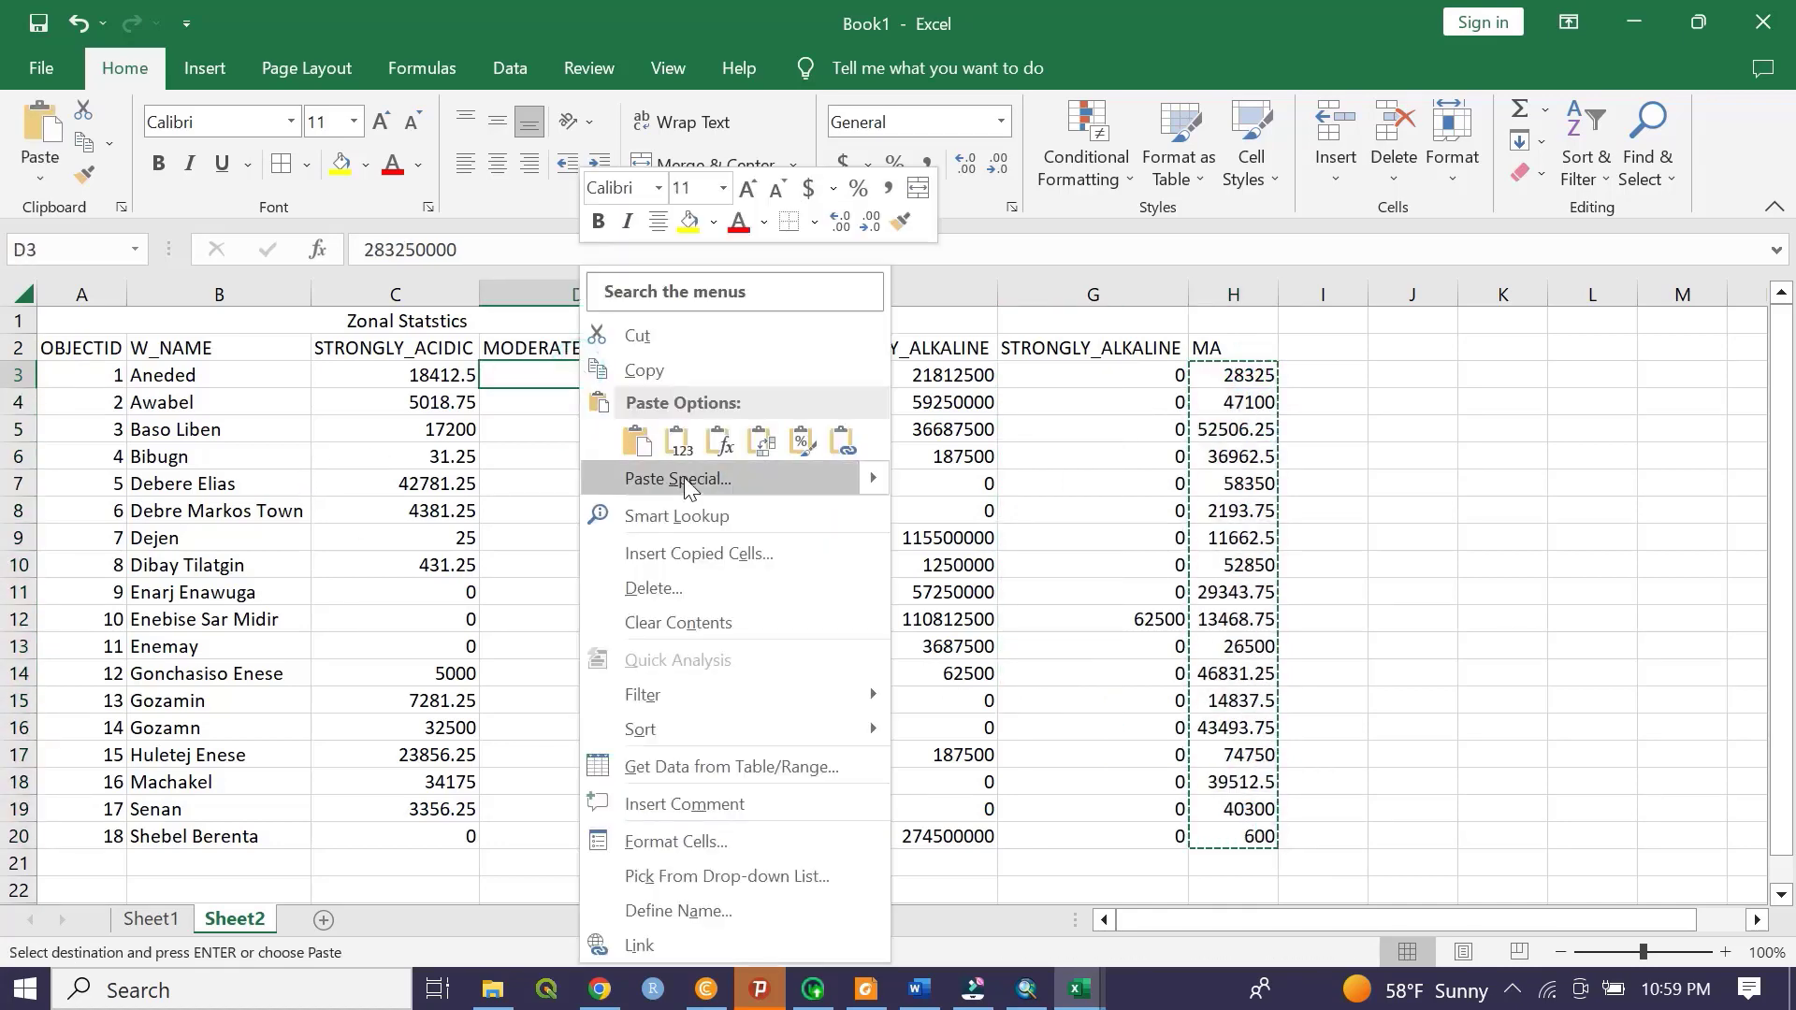
{"action": "mouse_move", "coordinate": [642, 477]}
{"action": "left_click", "coordinate": [685, 441]}
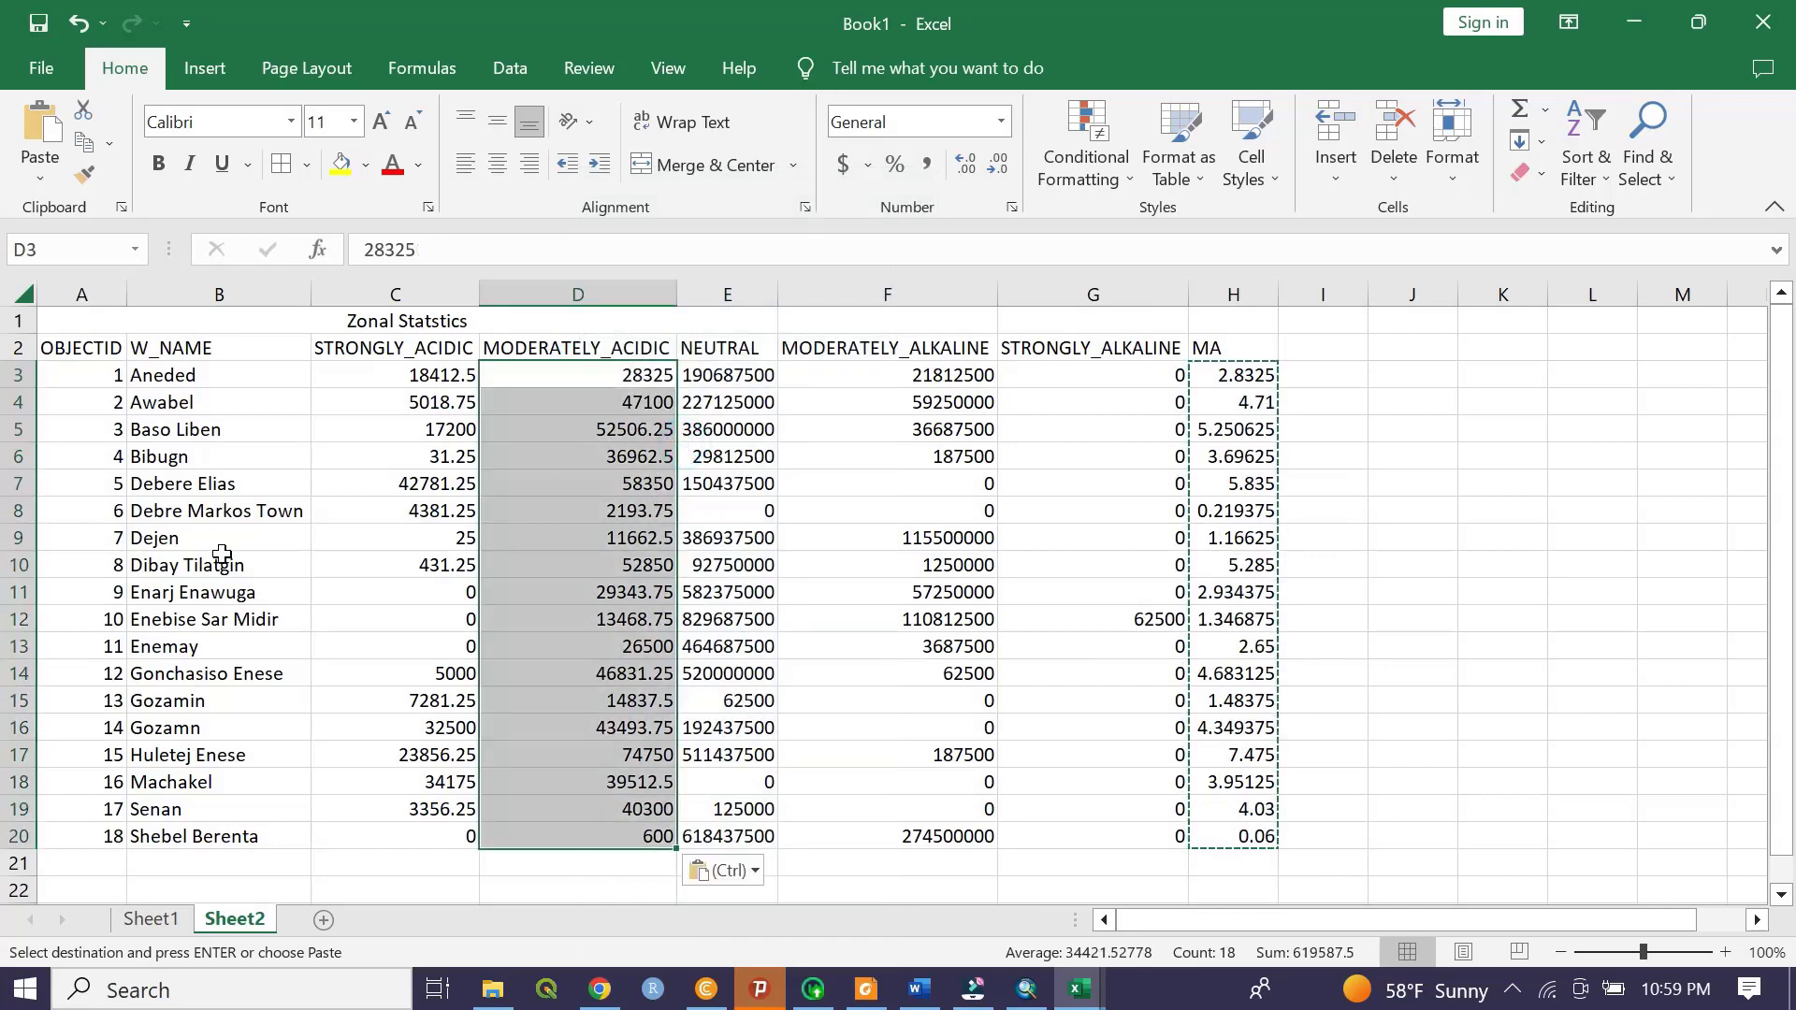
- Convert the neutral areas to hectares with the formula =E3/10000 in H3, filled down to H20
{"action": "left_click", "coordinate": [1199, 371]}
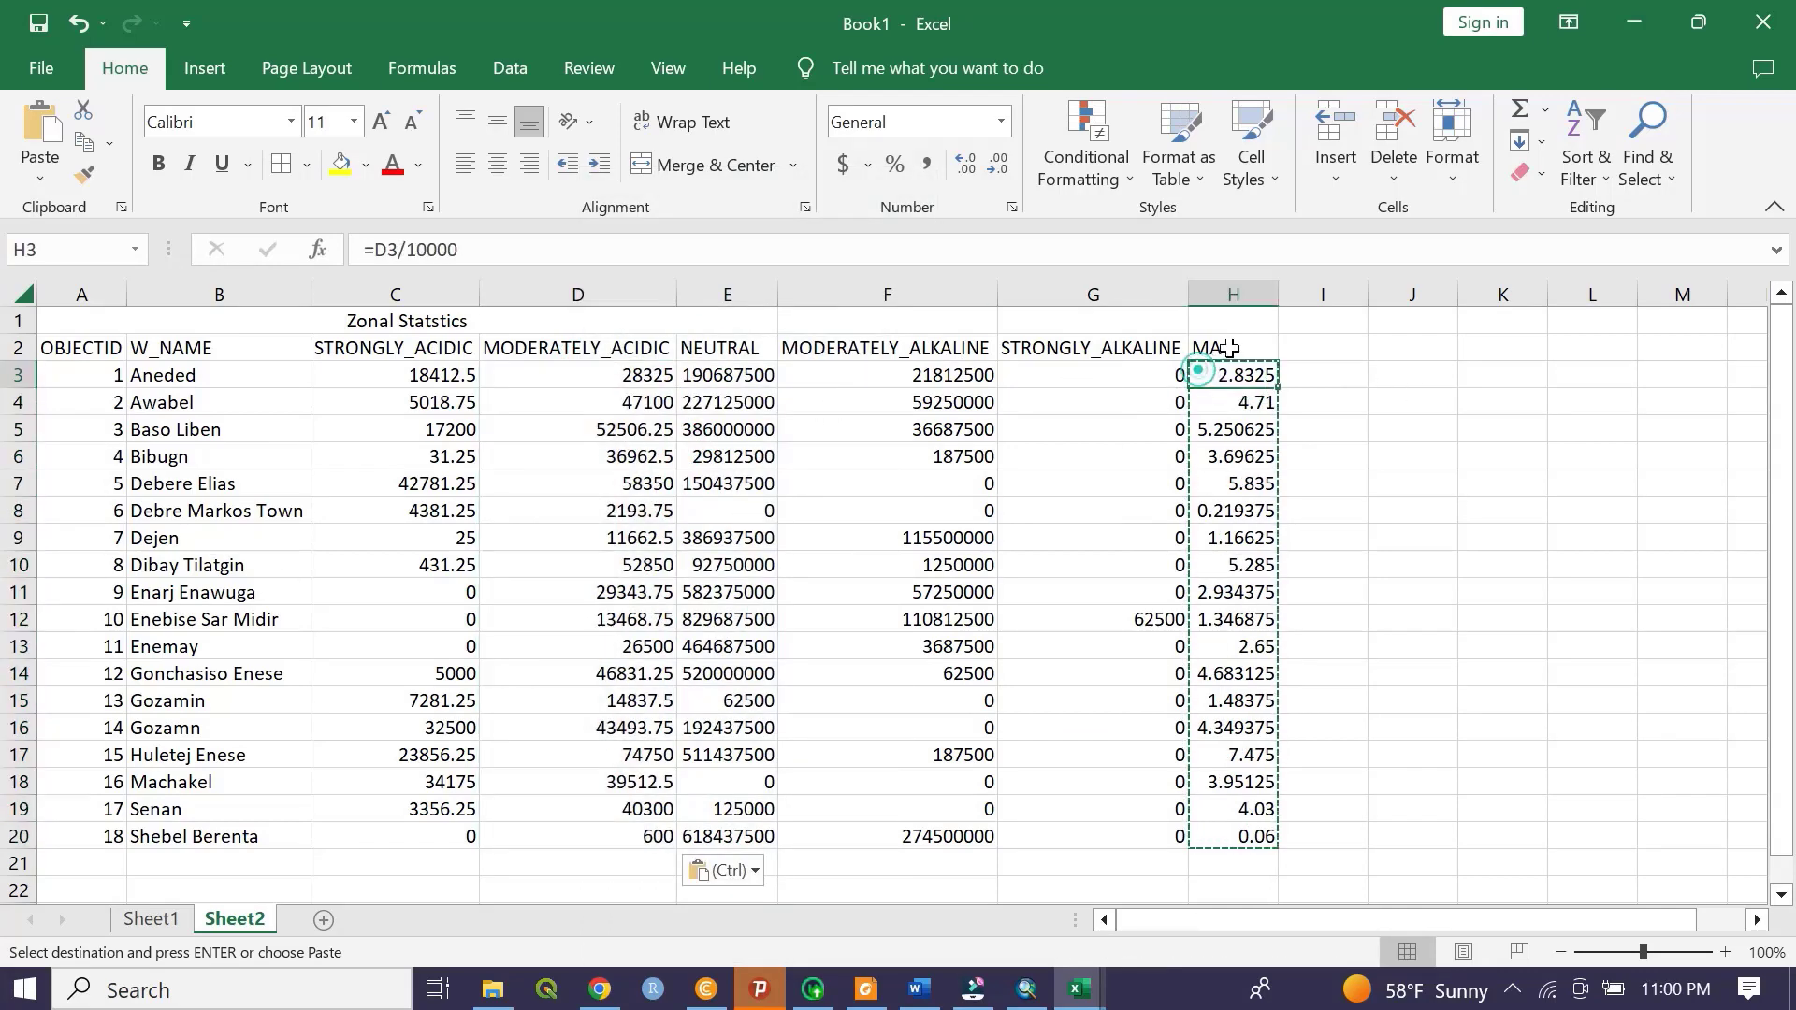
{"action": "type", "text": "="}
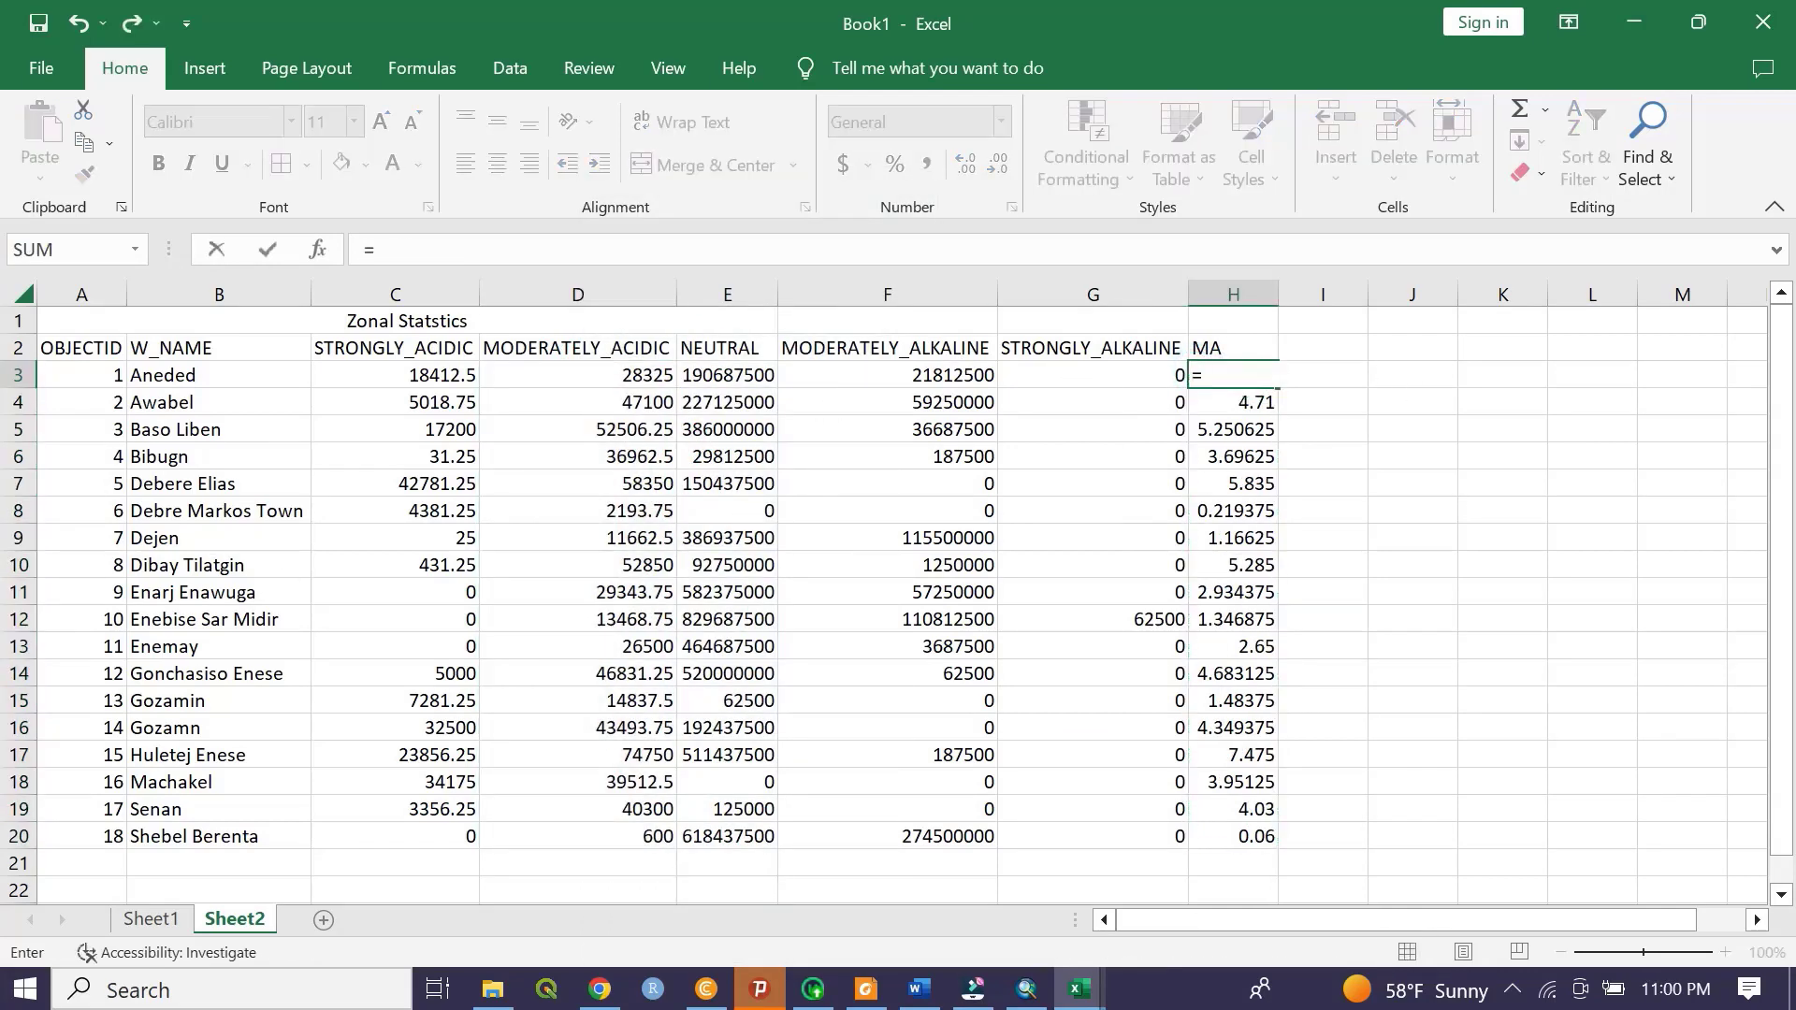
{"action": "left_click", "coordinate": [734, 378]}
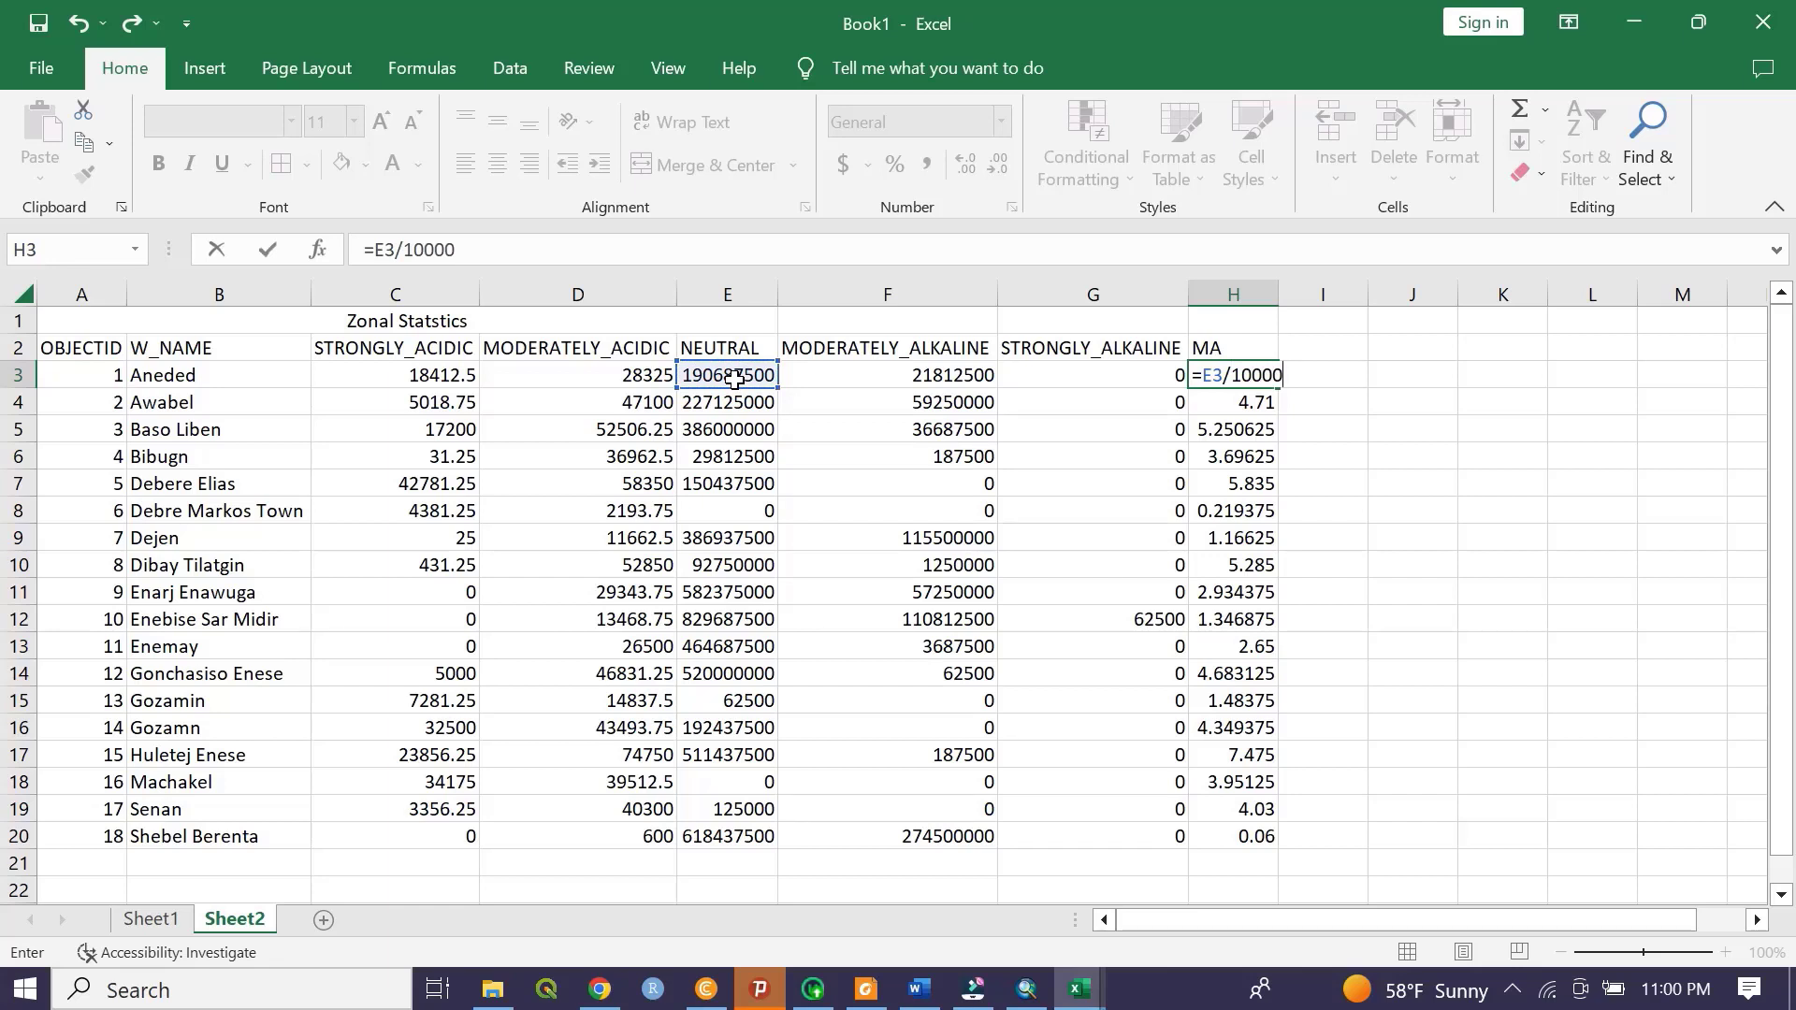
{"action": "key", "text": "Return"}
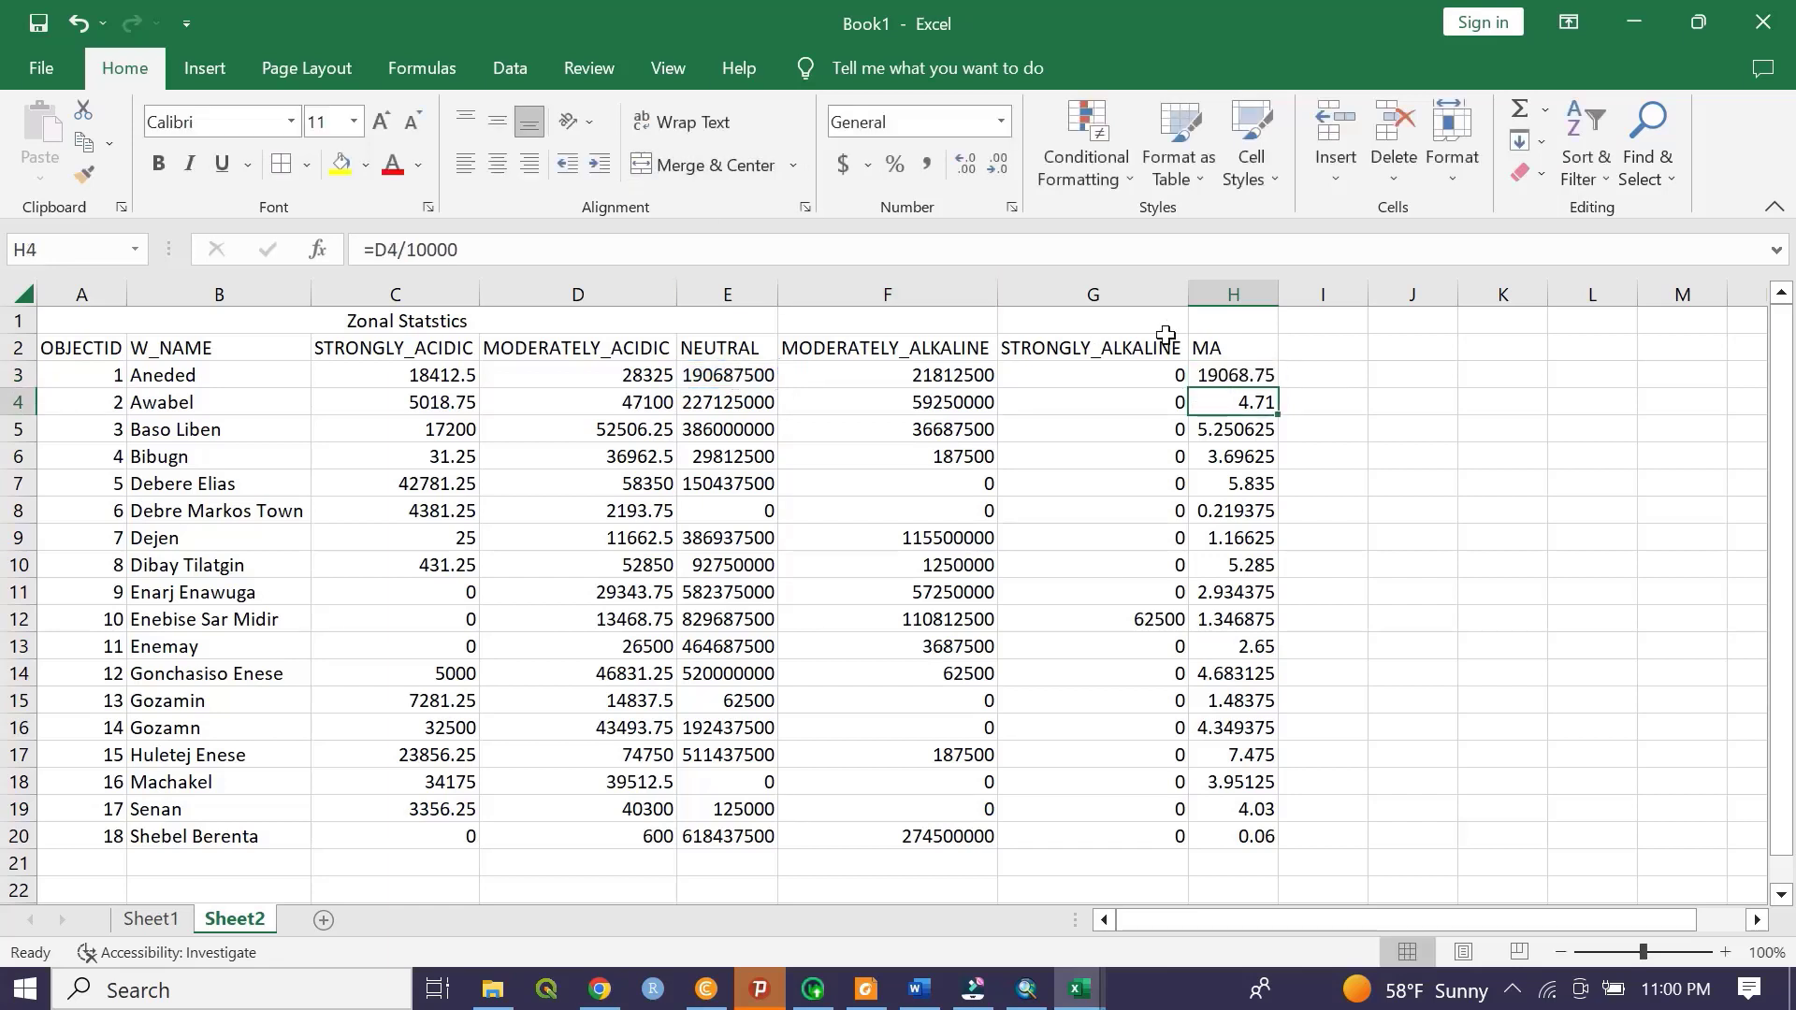
{"action": "left_click", "coordinate": [1246, 378]}
{"action": "left_click_drag", "start_coordinate": [1279, 389], "coordinate": [1258, 842]}
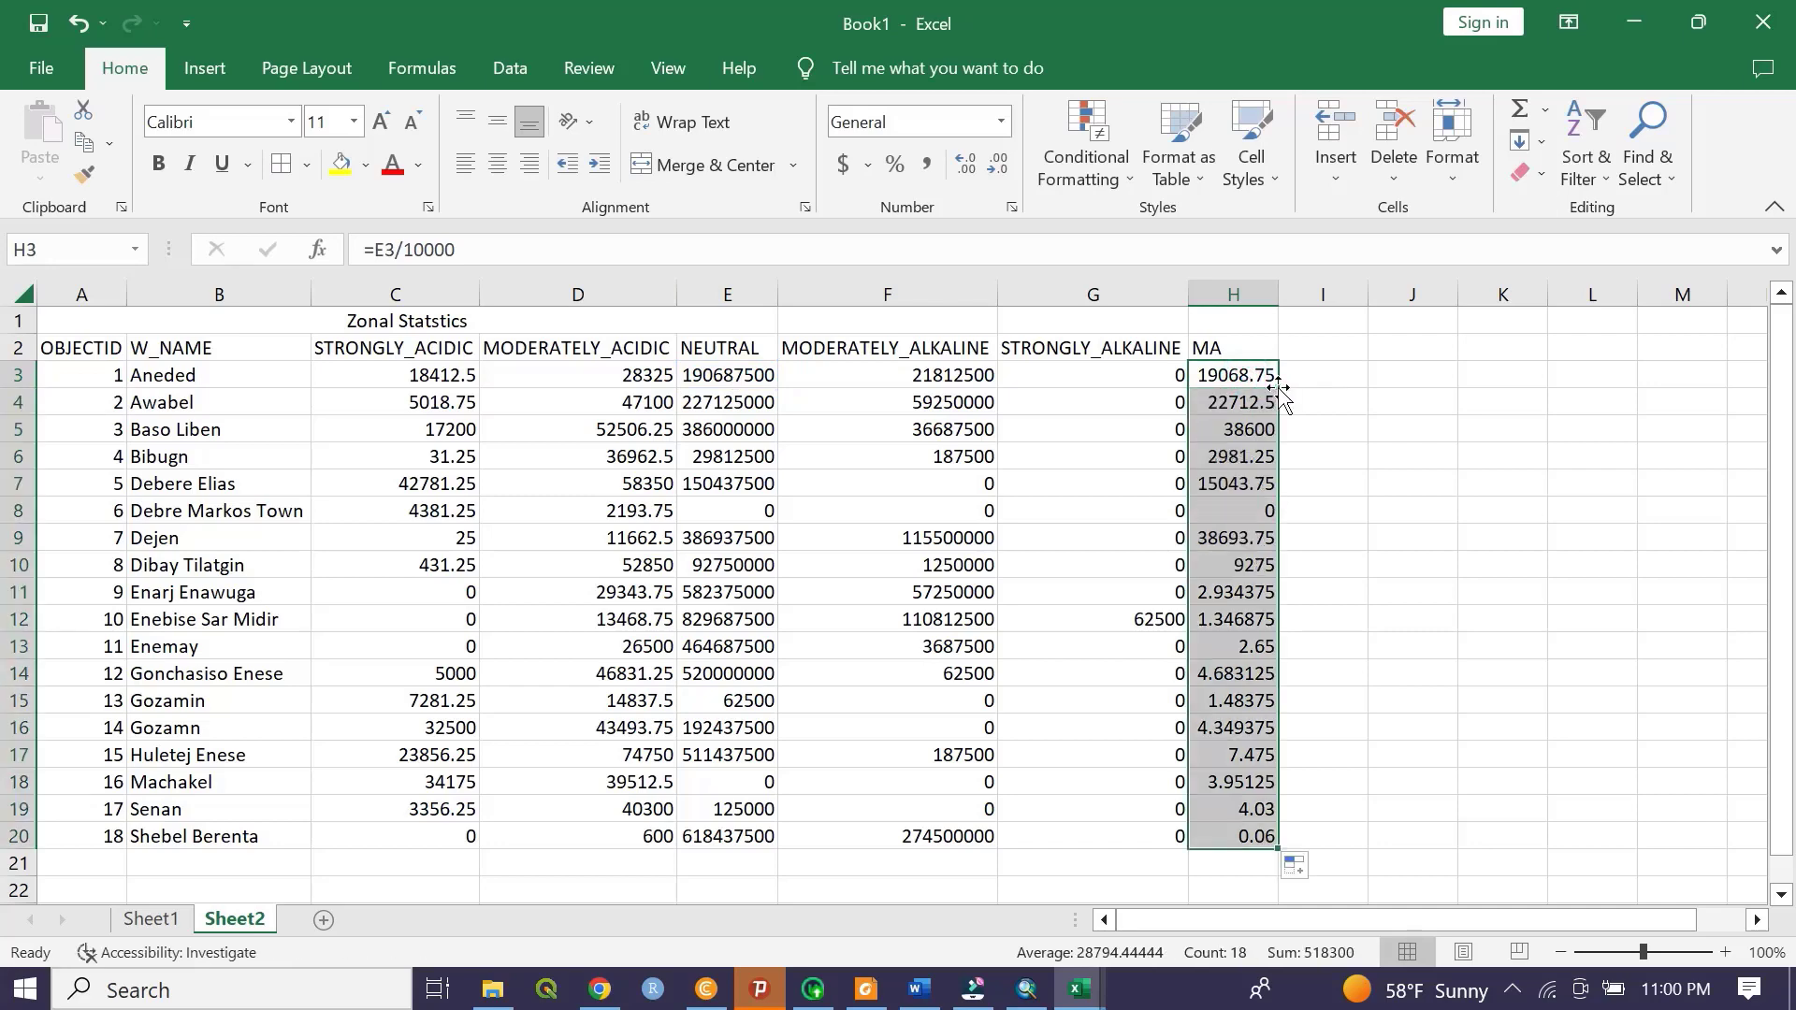
- Copy the converted areas in H3:H20 and paste them as values over the NEUTRAL column, starting at E3
{"action": "left_click_drag", "start_coordinate": [1235, 374], "coordinate": [1251, 819]}
{"action": "key", "text": "ctrl+c"}
{"action": "left_click", "coordinate": [697, 379]}
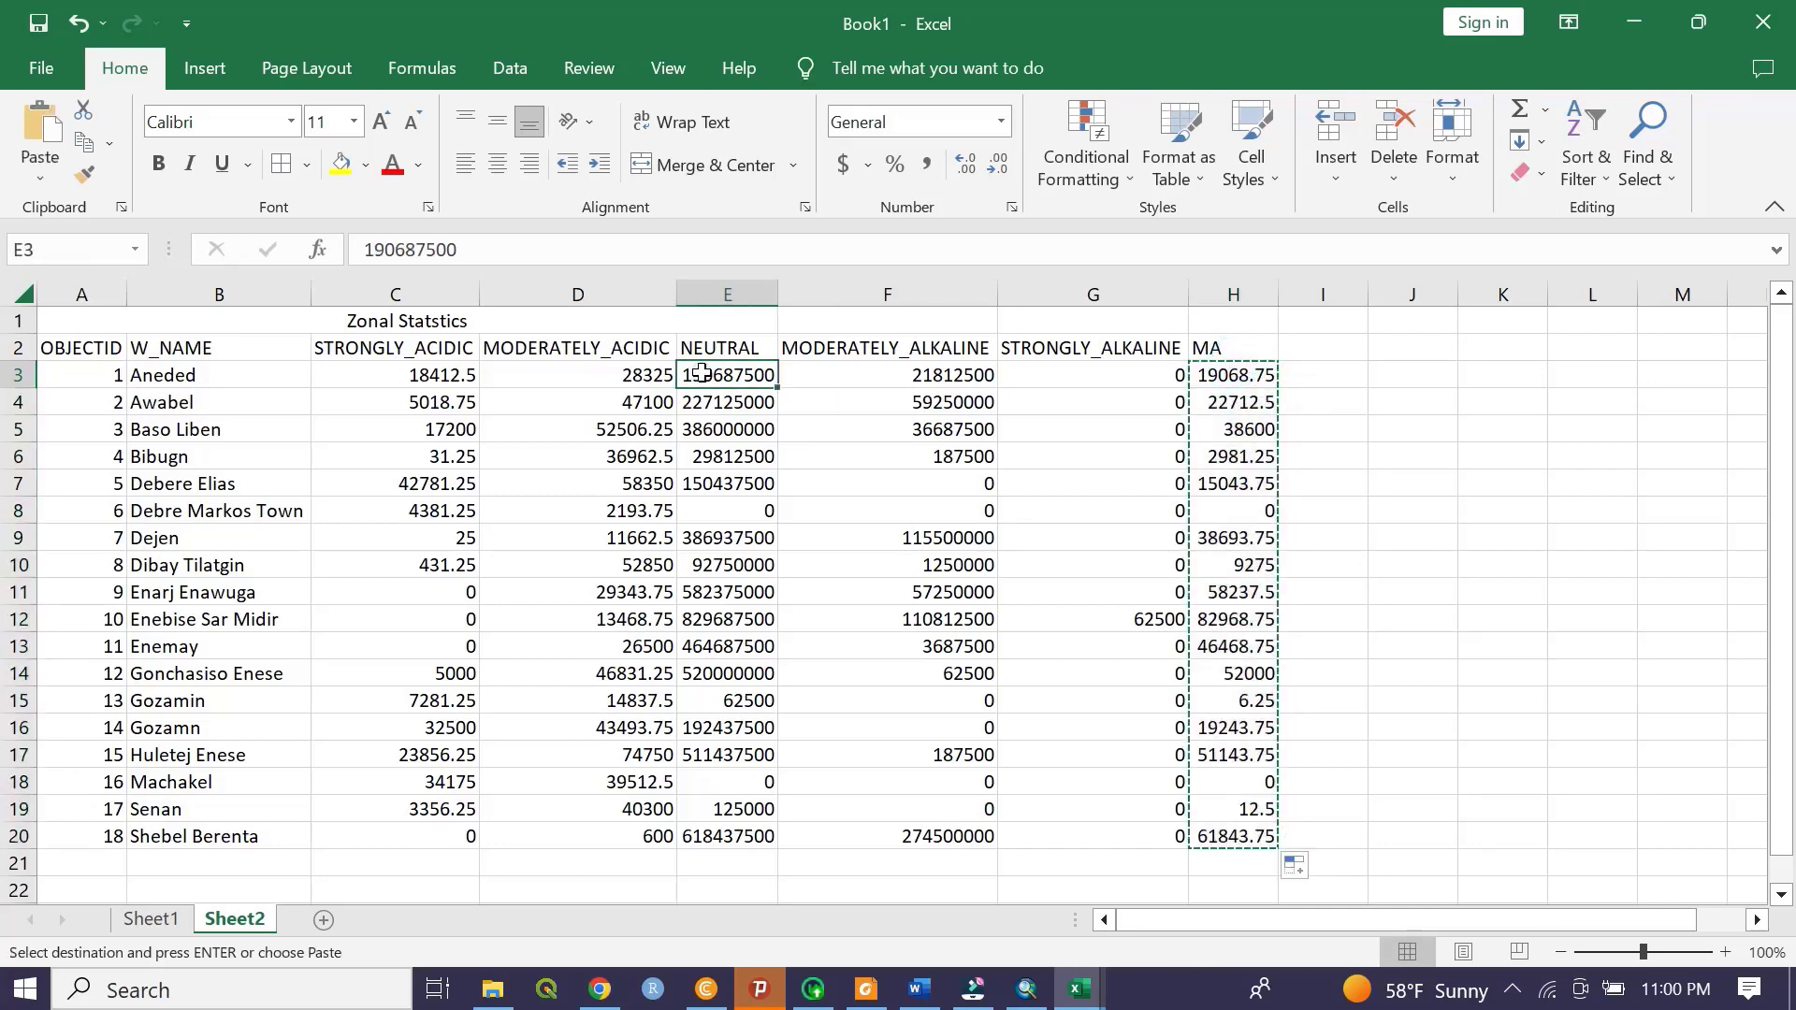
{"action": "right_click", "coordinate": [702, 379]}
{"action": "left_click", "coordinate": [797, 443]}
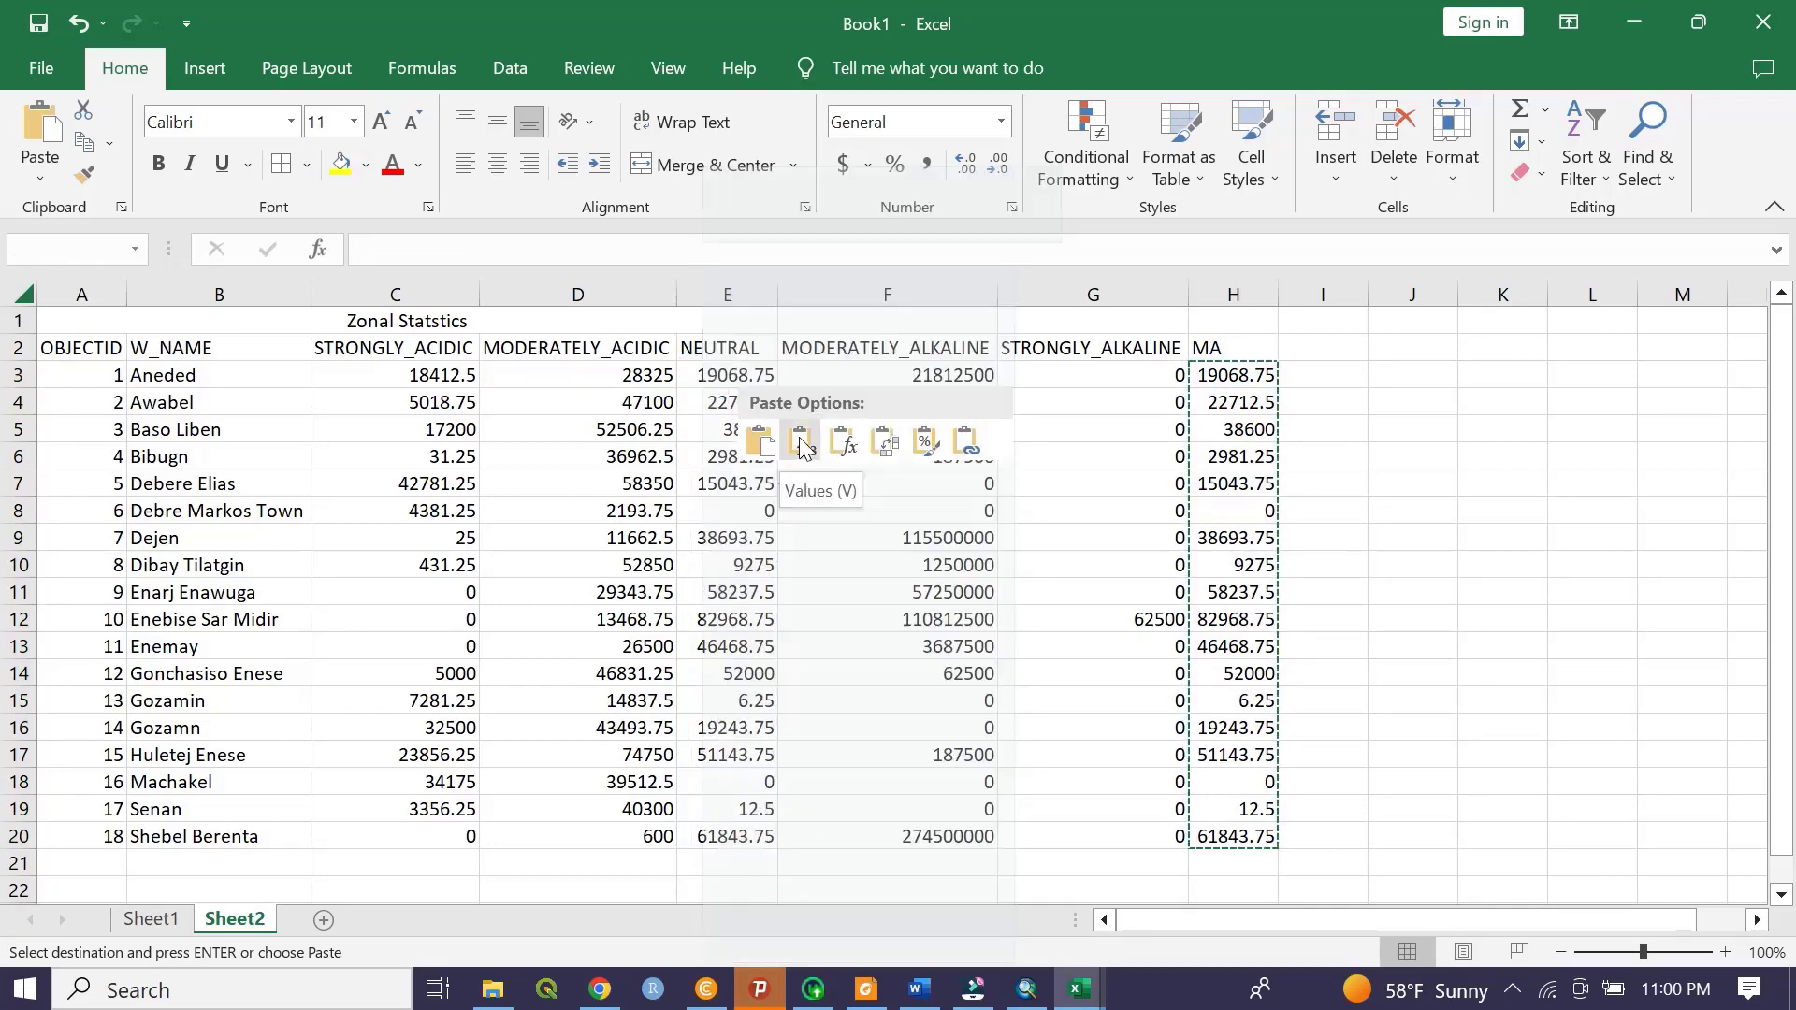
{"action": "left_click", "coordinate": [816, 515]}
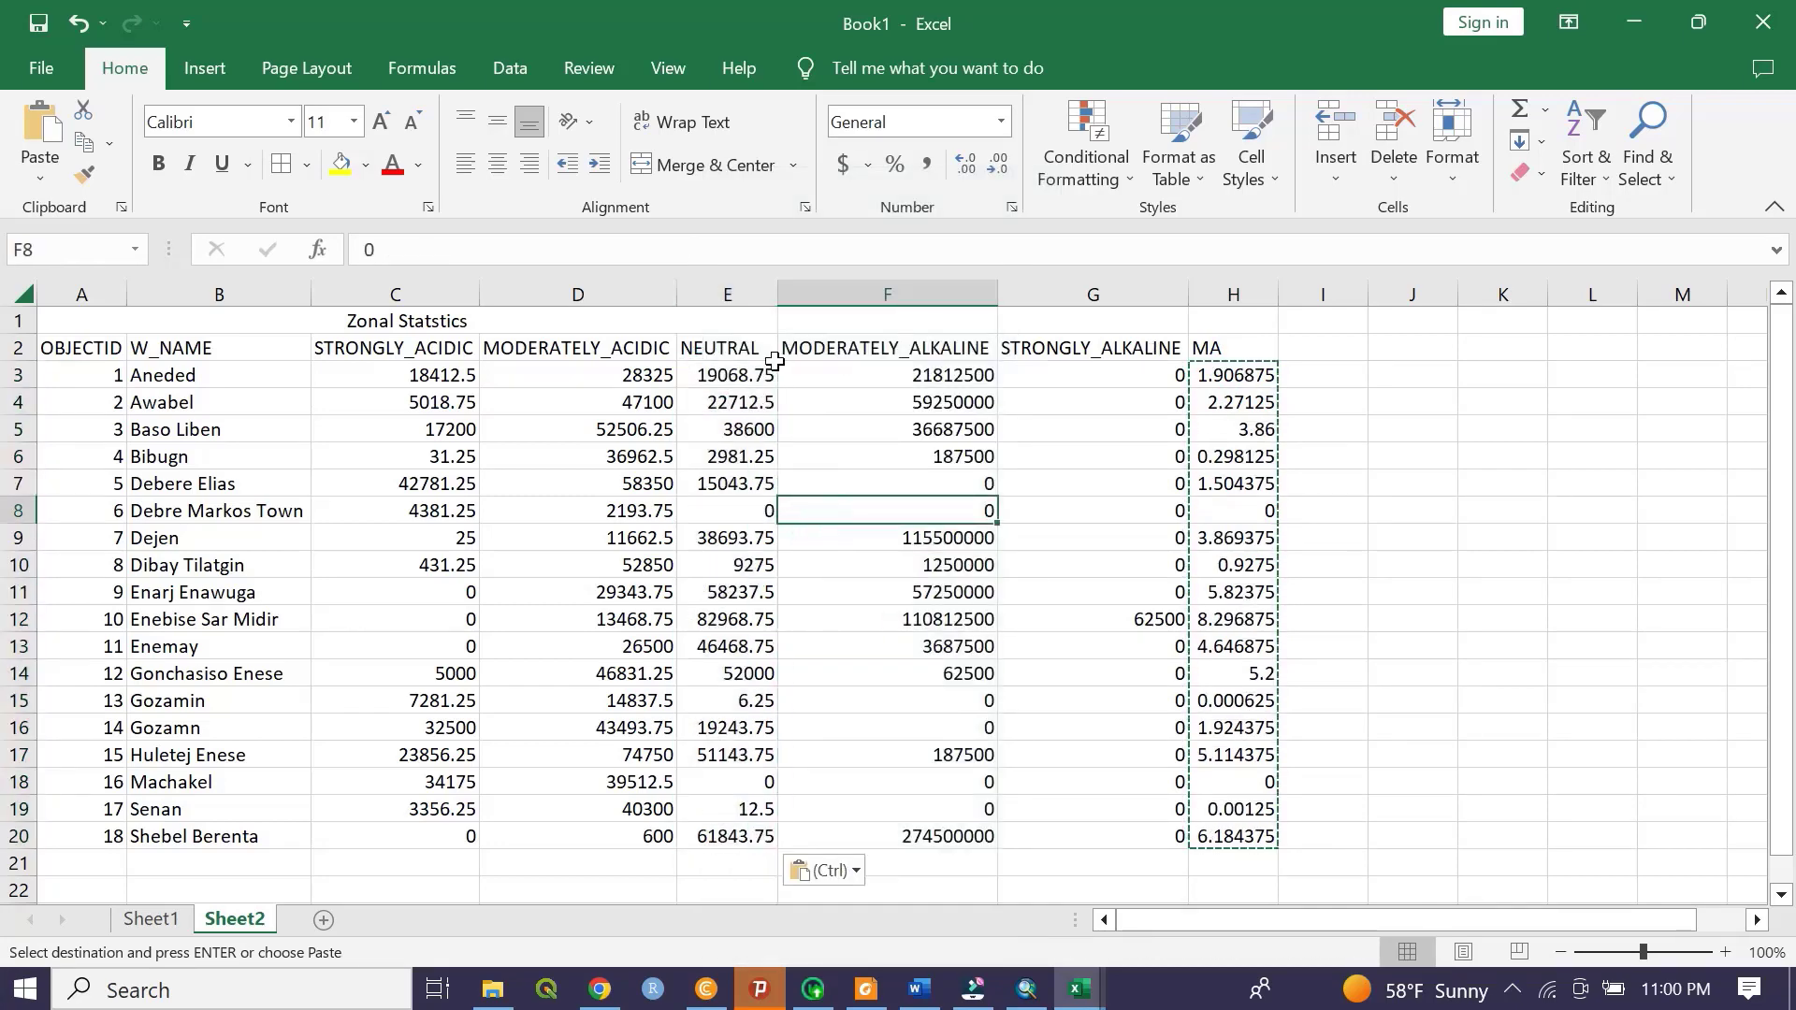
- Enter the formula =F3/10000 in H3 to convert Aneded's moderately alkaline area to hectares
{"action": "left_click", "coordinate": [1198, 374]}
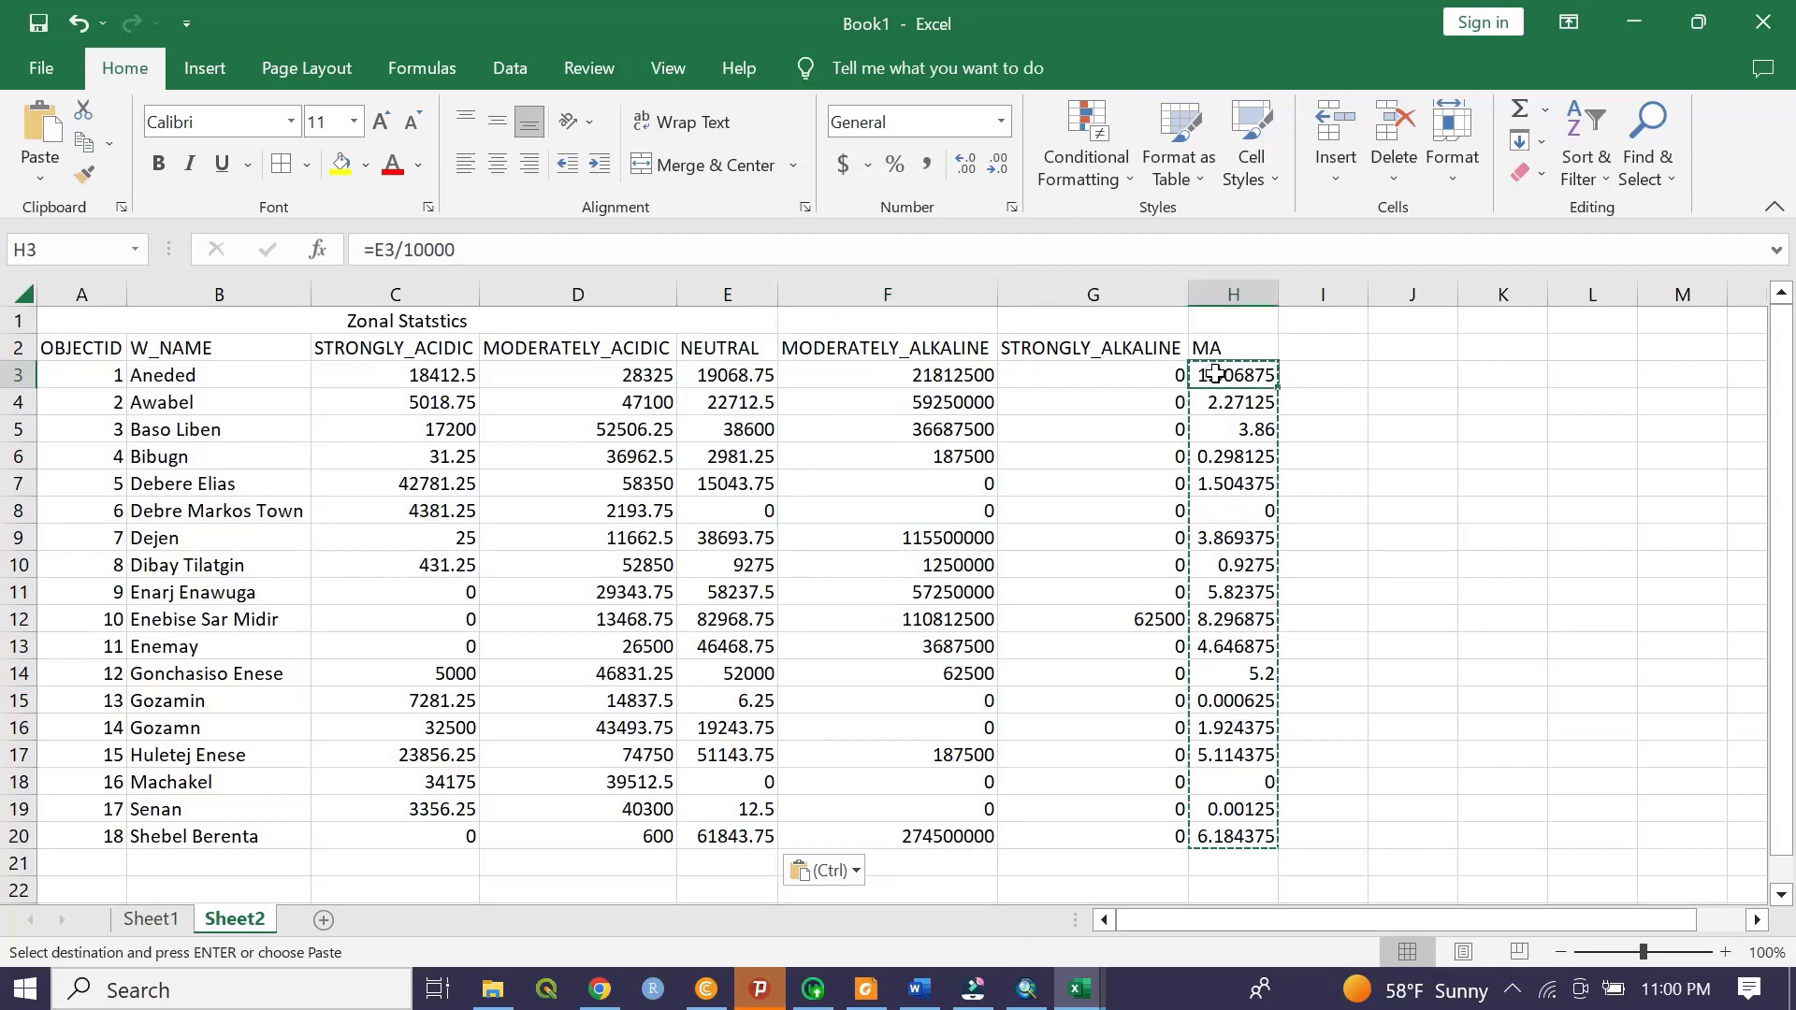
{"action": "type", "text": "="}
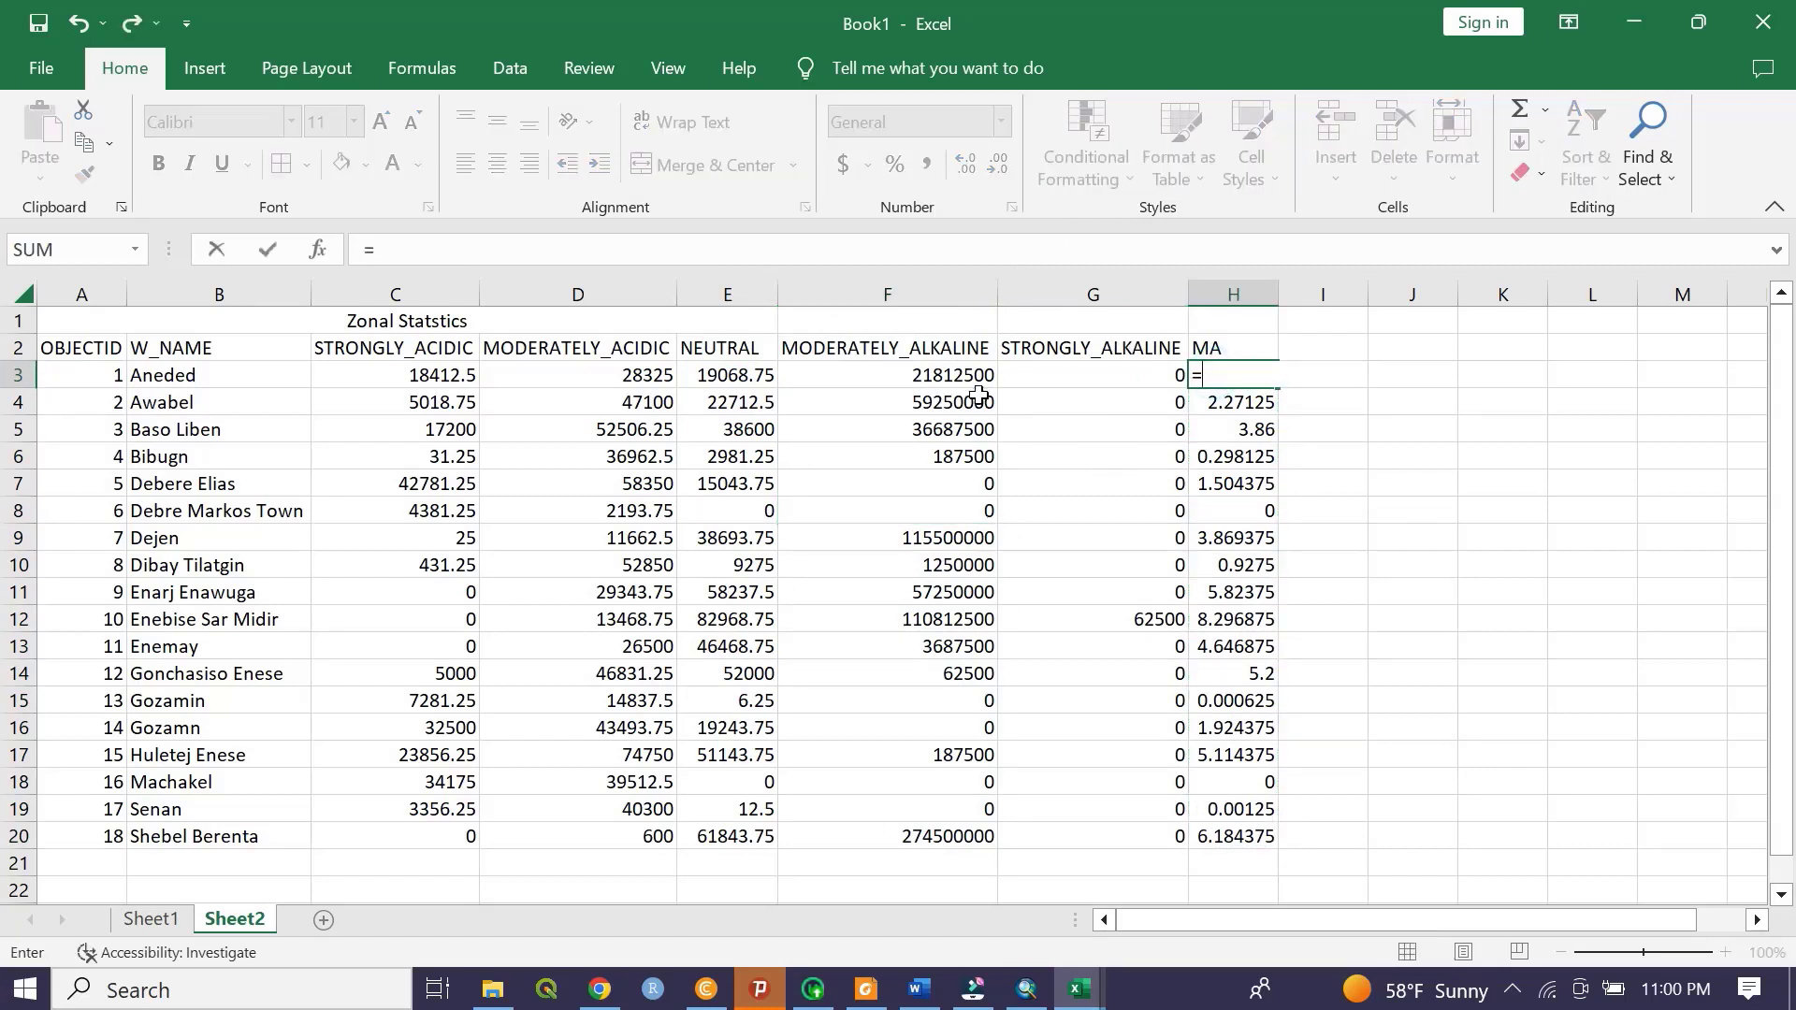
{"action": "left_click", "coordinate": [945, 377]}
{"action": "type", "text": "/10000"}
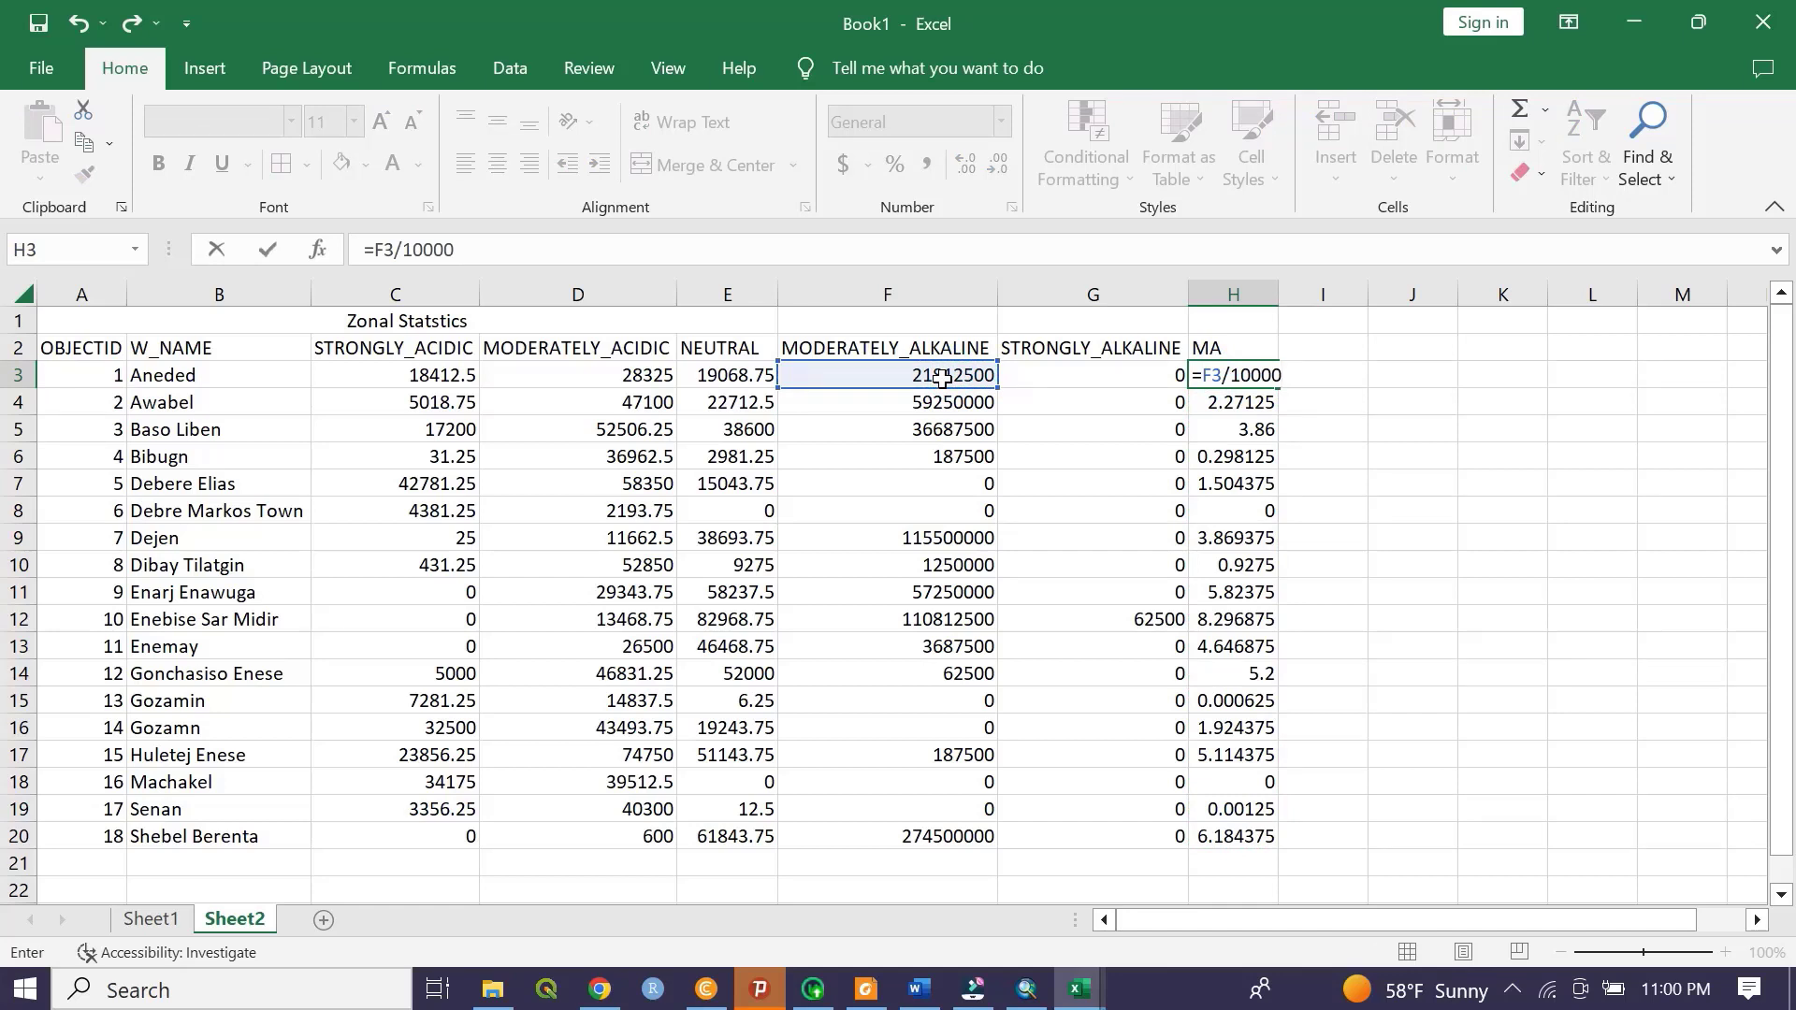
{"action": "key", "text": "Return"}
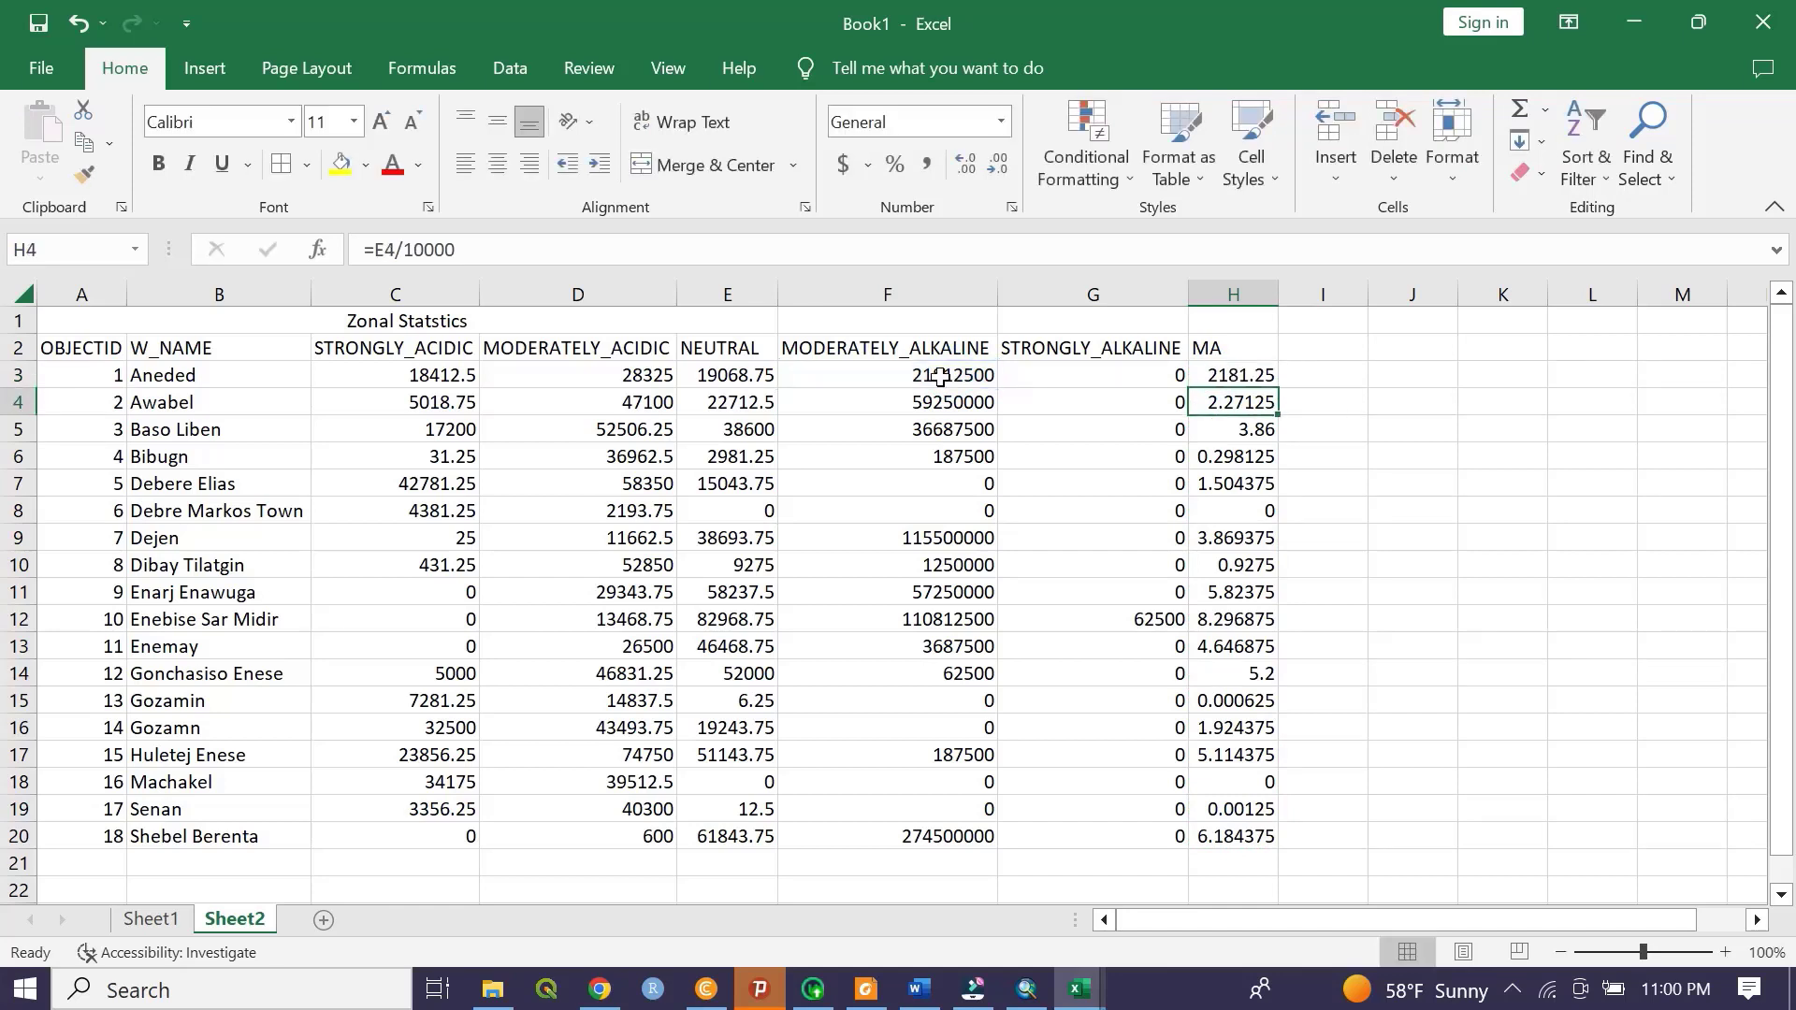
- Fill the moderately alkaline conversion formula from H3 down to H20
{"action": "left_click", "coordinate": [1247, 360]}
{"action": "left_click", "coordinate": [1241, 373]}
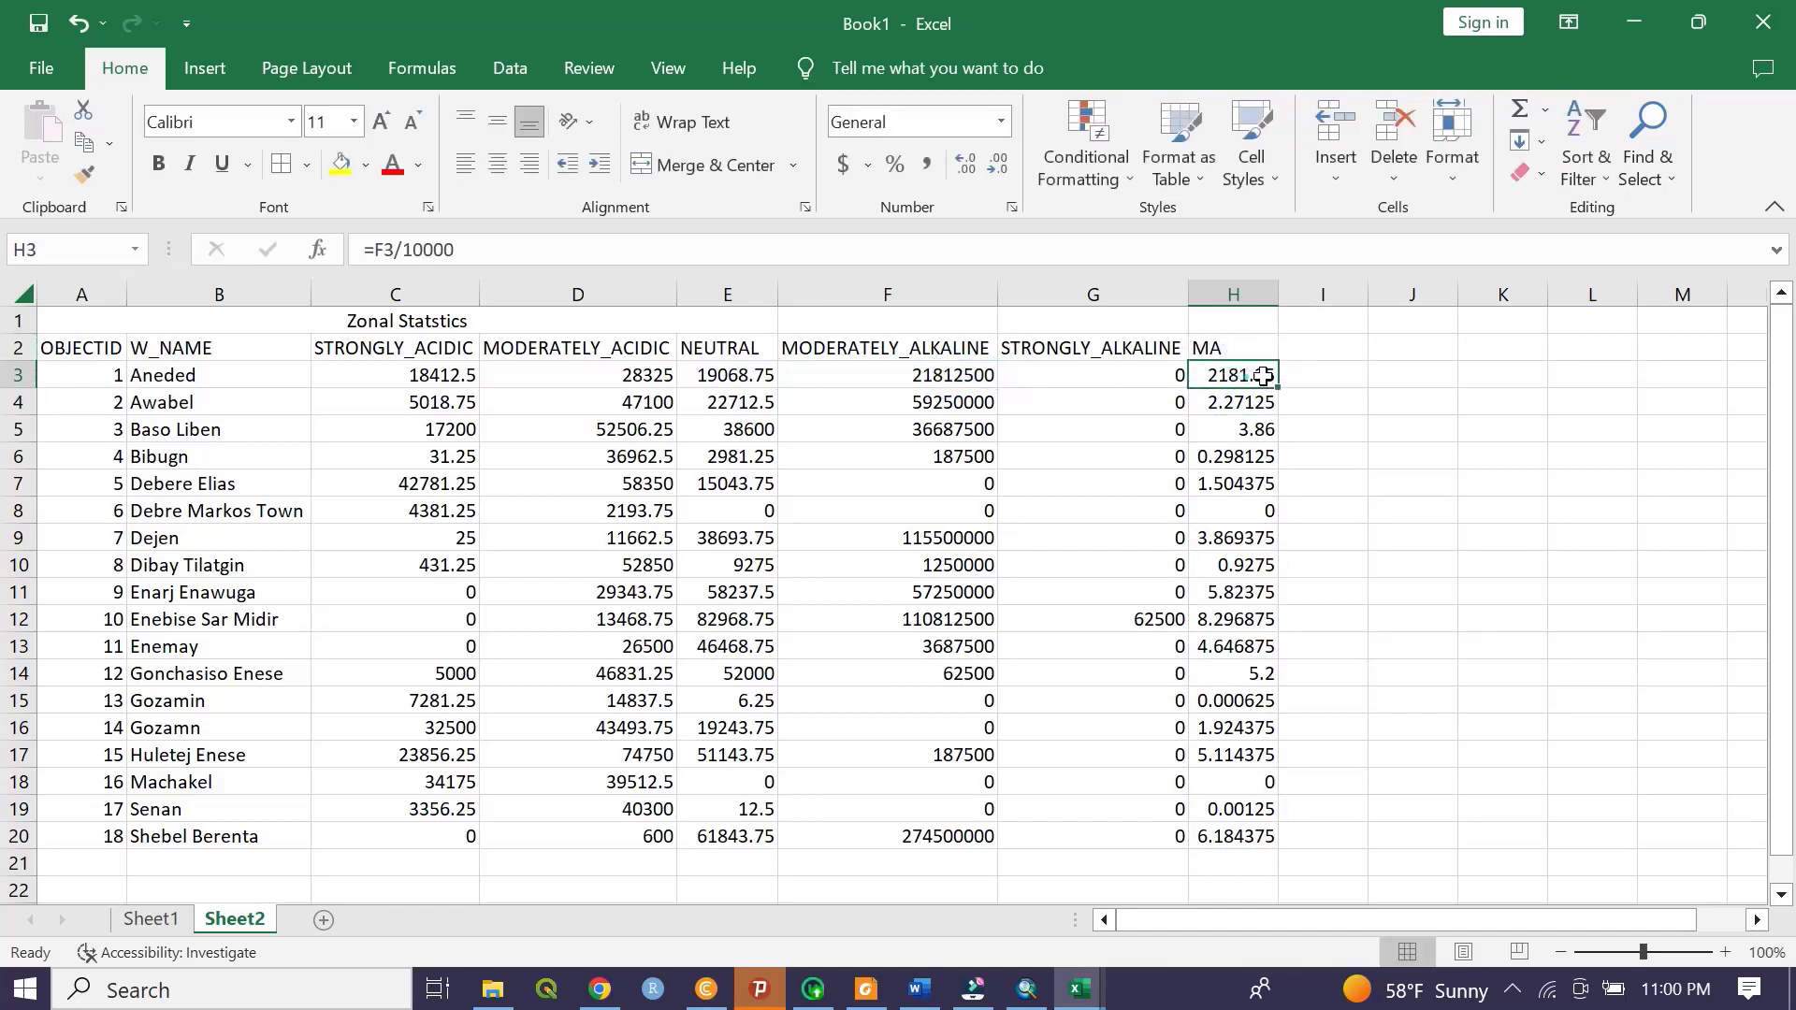
{"action": "left_click_drag", "start_coordinate": [1277, 386], "coordinate": [1255, 837]}
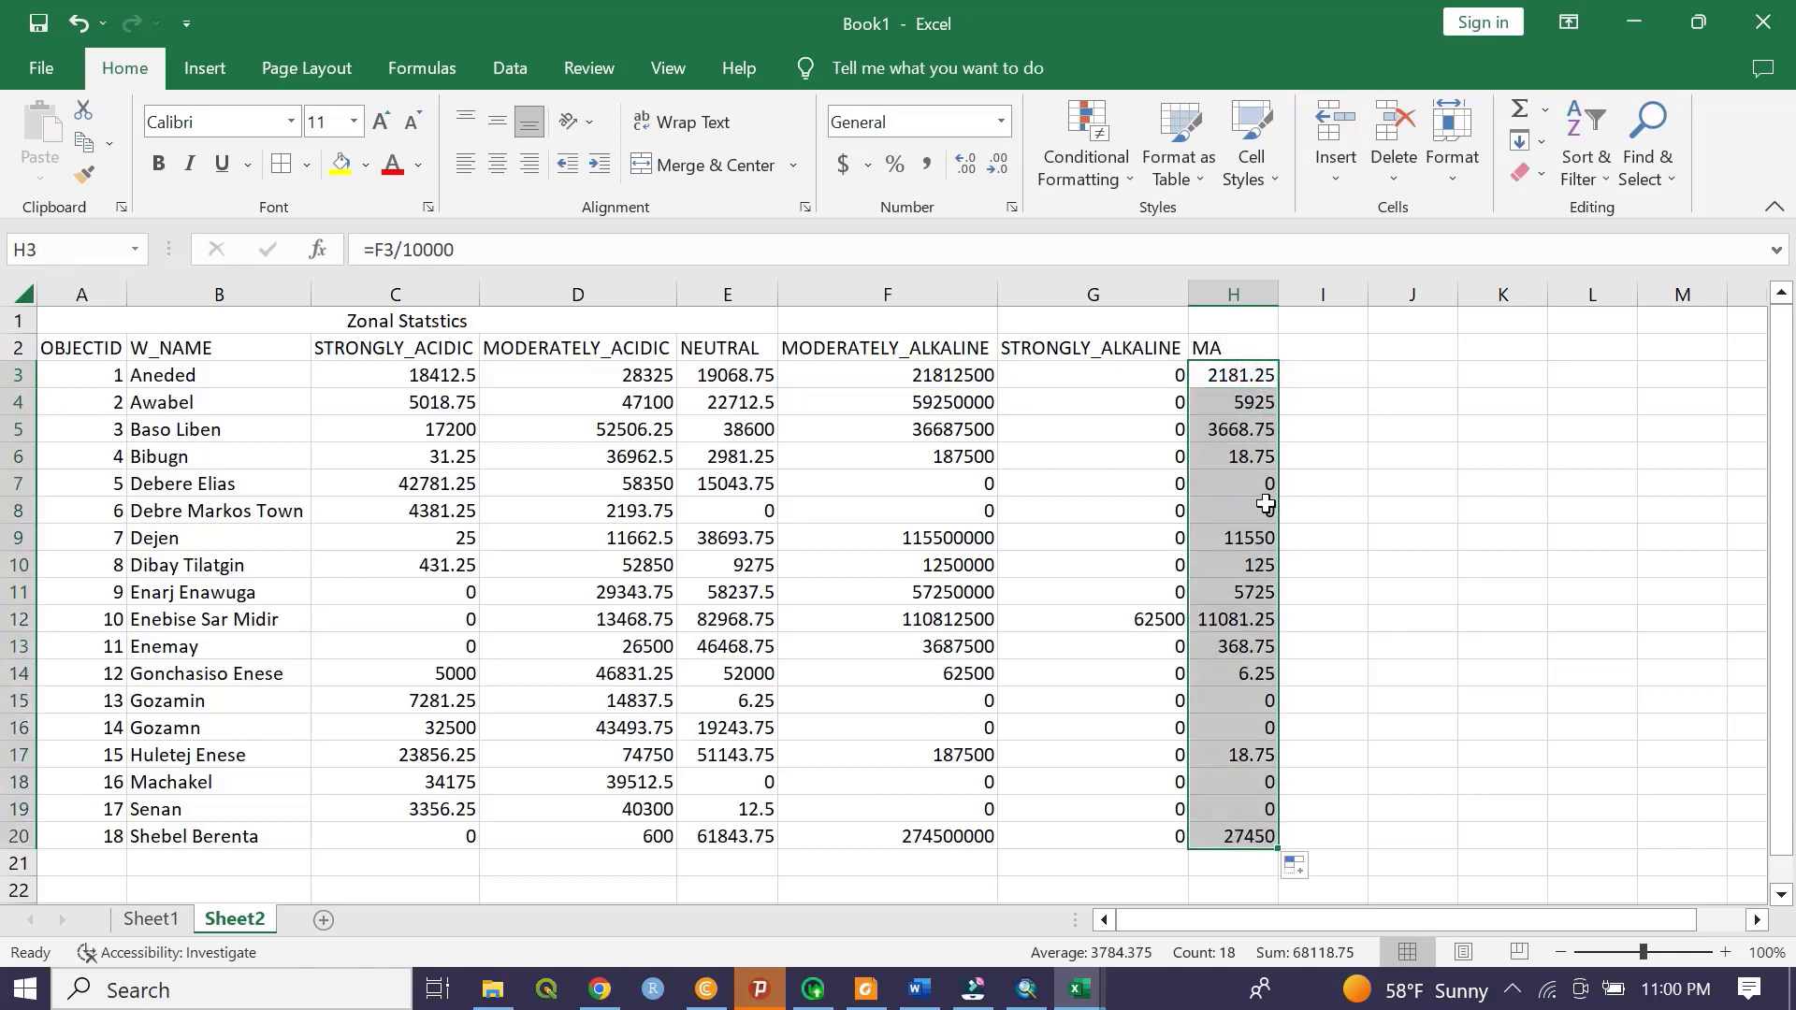
- Copy the converted areas in H3:H20 and paste them as values over the MODERATELY_ALKALINE column, starting at F3
{"action": "key", "text": "ctrl+c"}
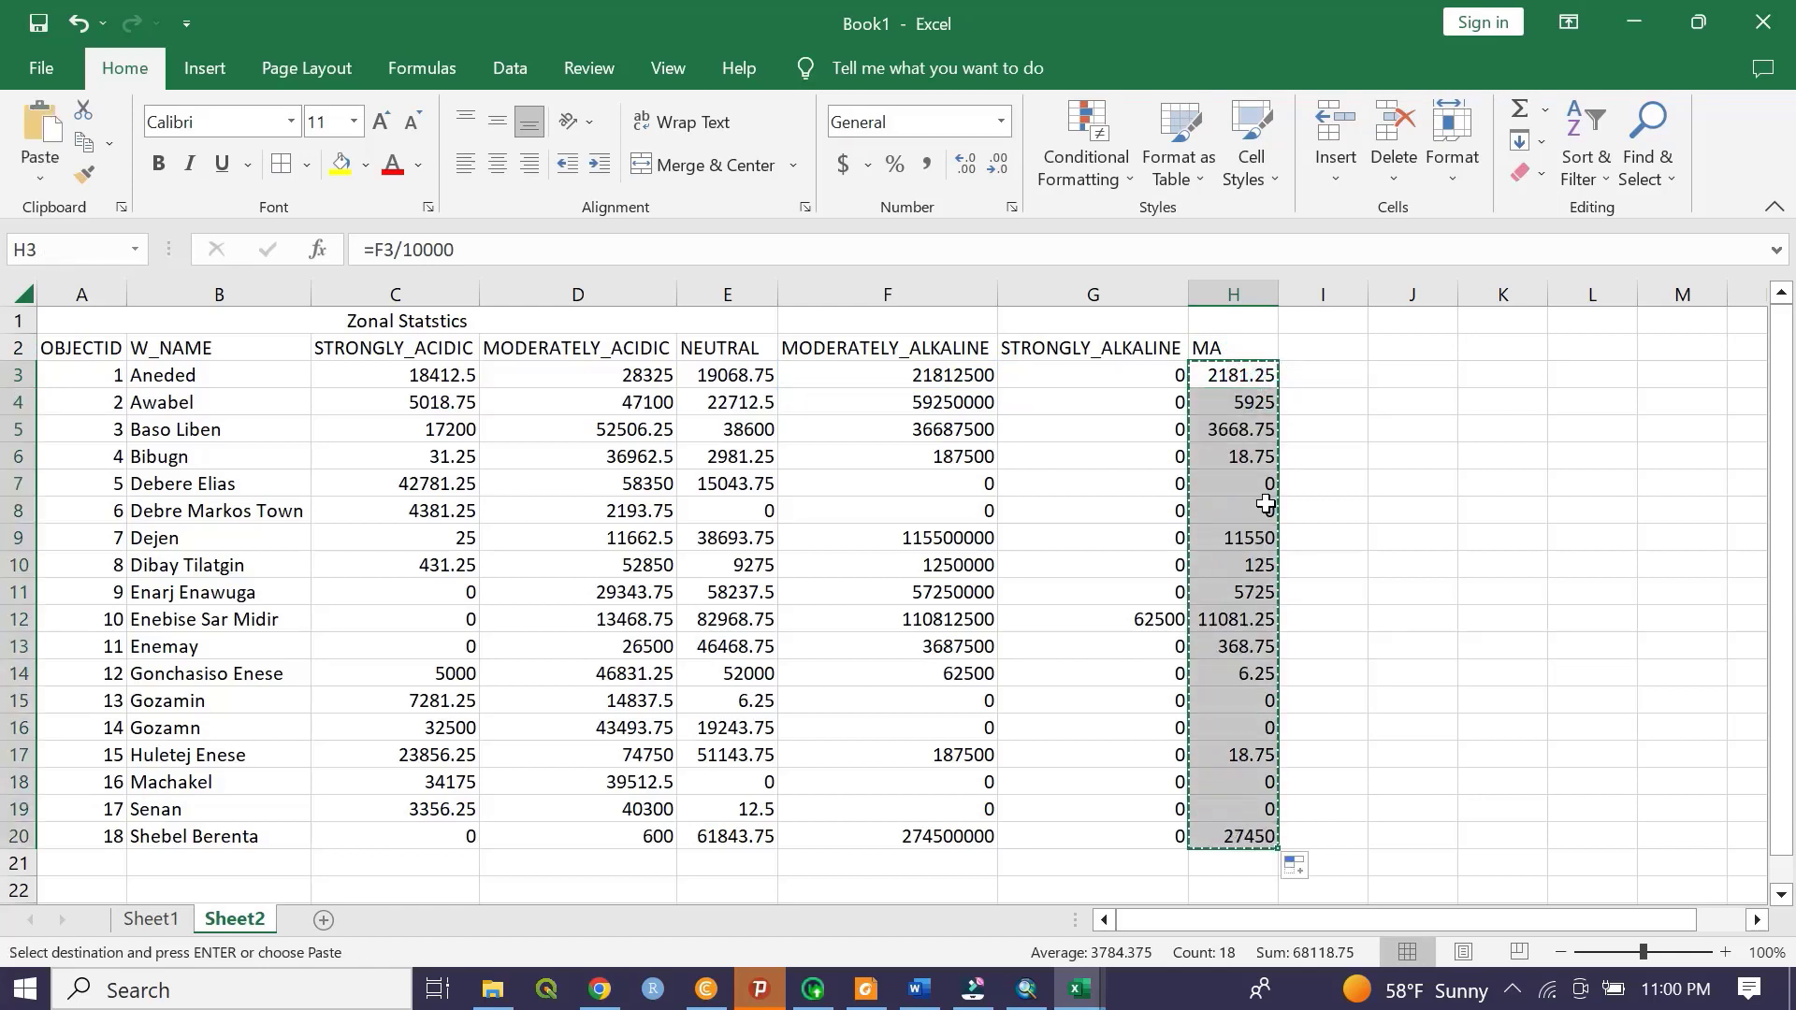
{"action": "left_click", "coordinate": [886, 375]}
{"action": "right_click", "coordinate": [886, 375]}
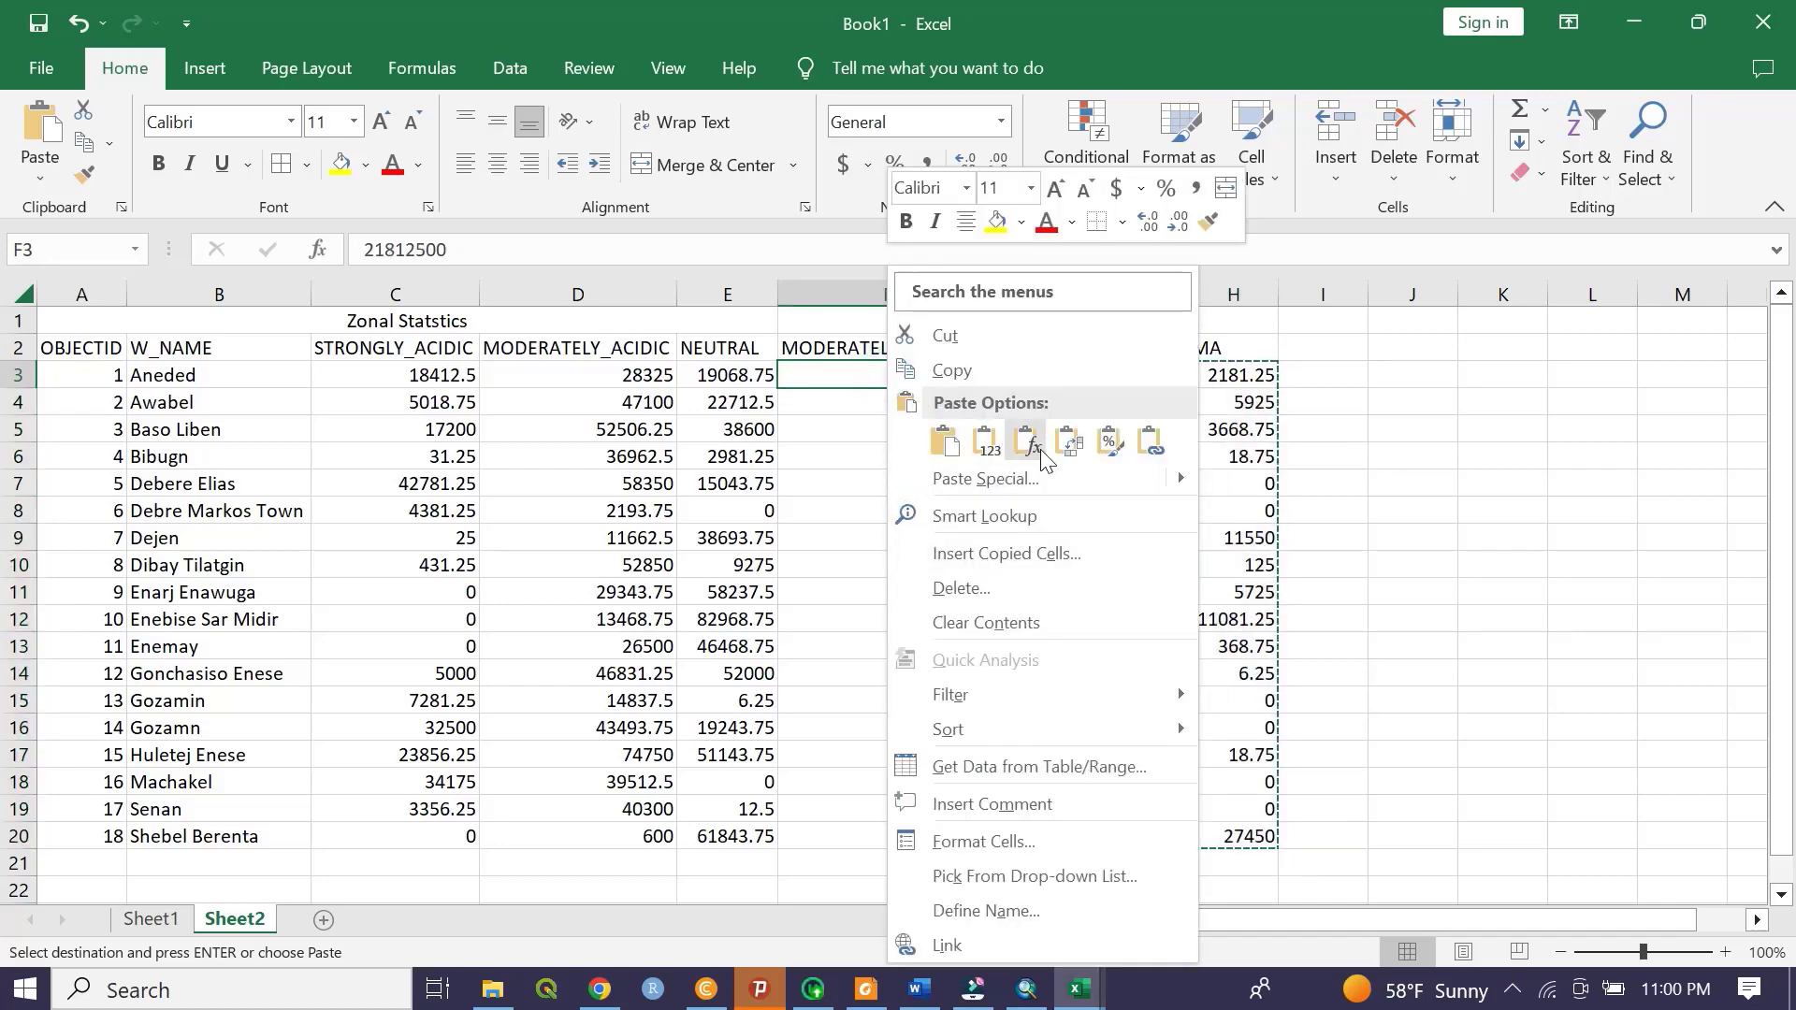
{"action": "left_click", "coordinate": [986, 441]}
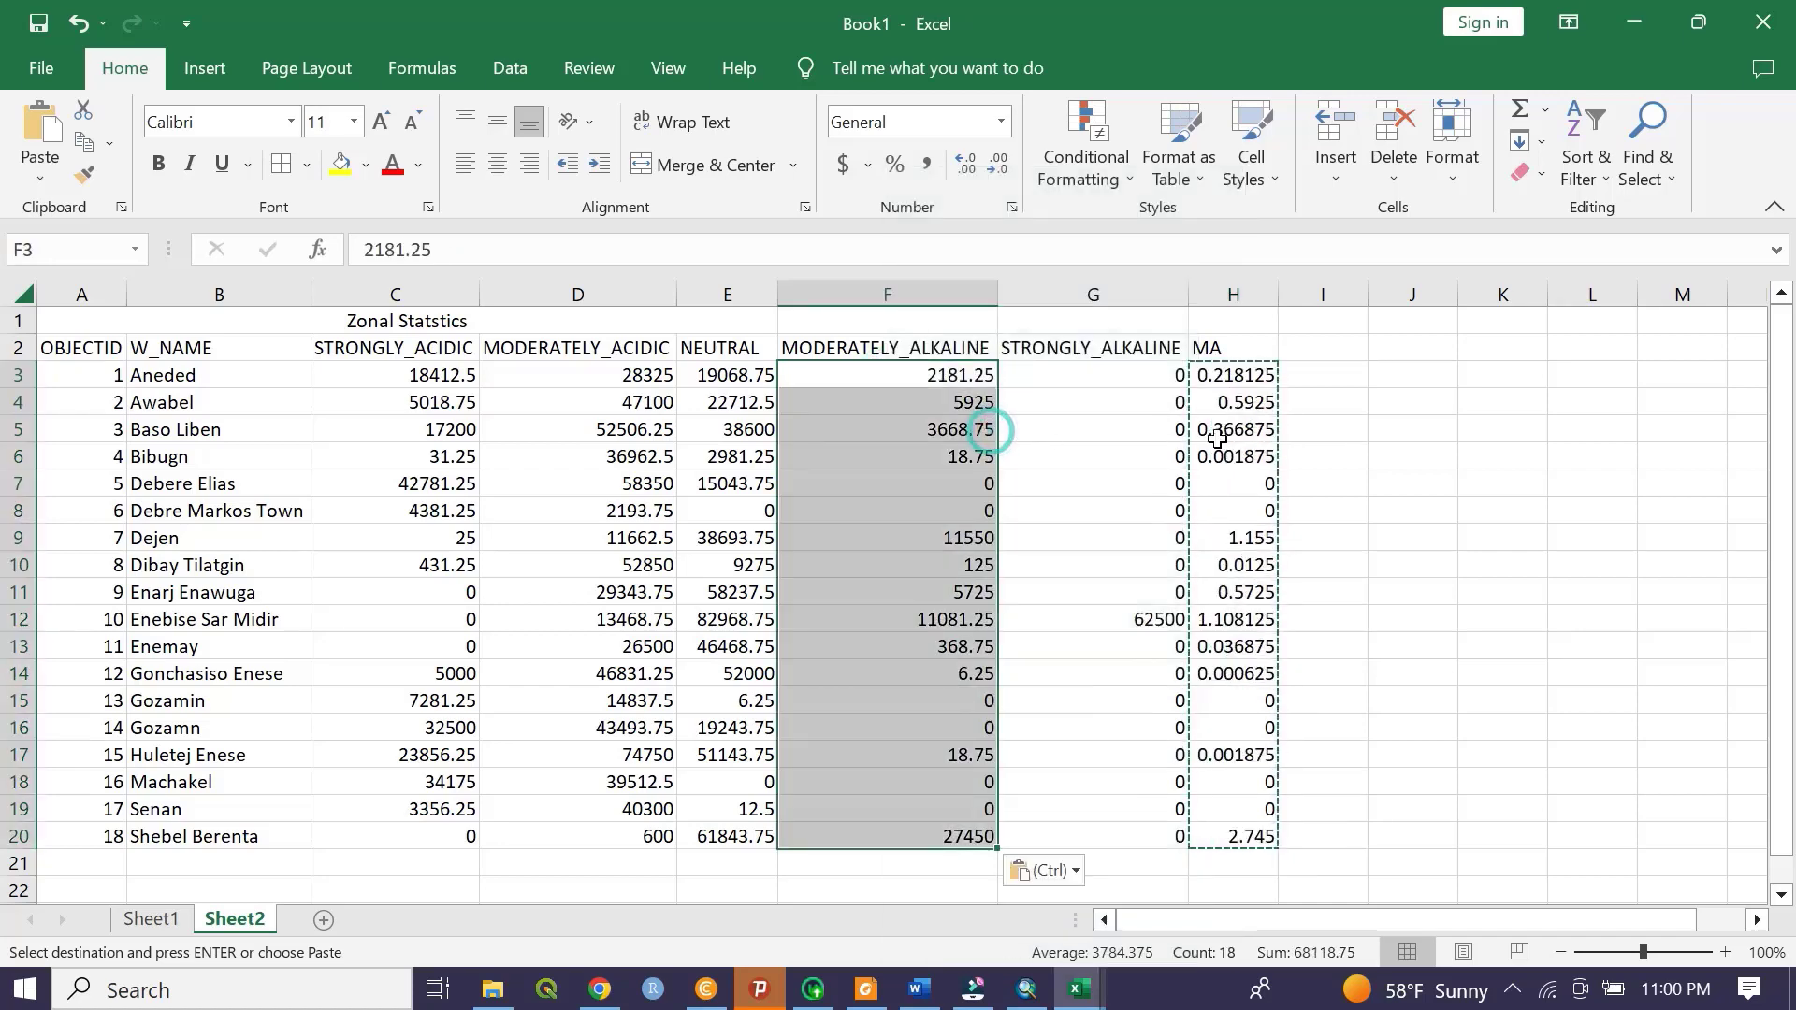
- Convert the strongly alkaline areas to hectares with the formula =G3/10000 in H3, filled down to H20
{"action": "left_click", "coordinate": [1144, 385]}
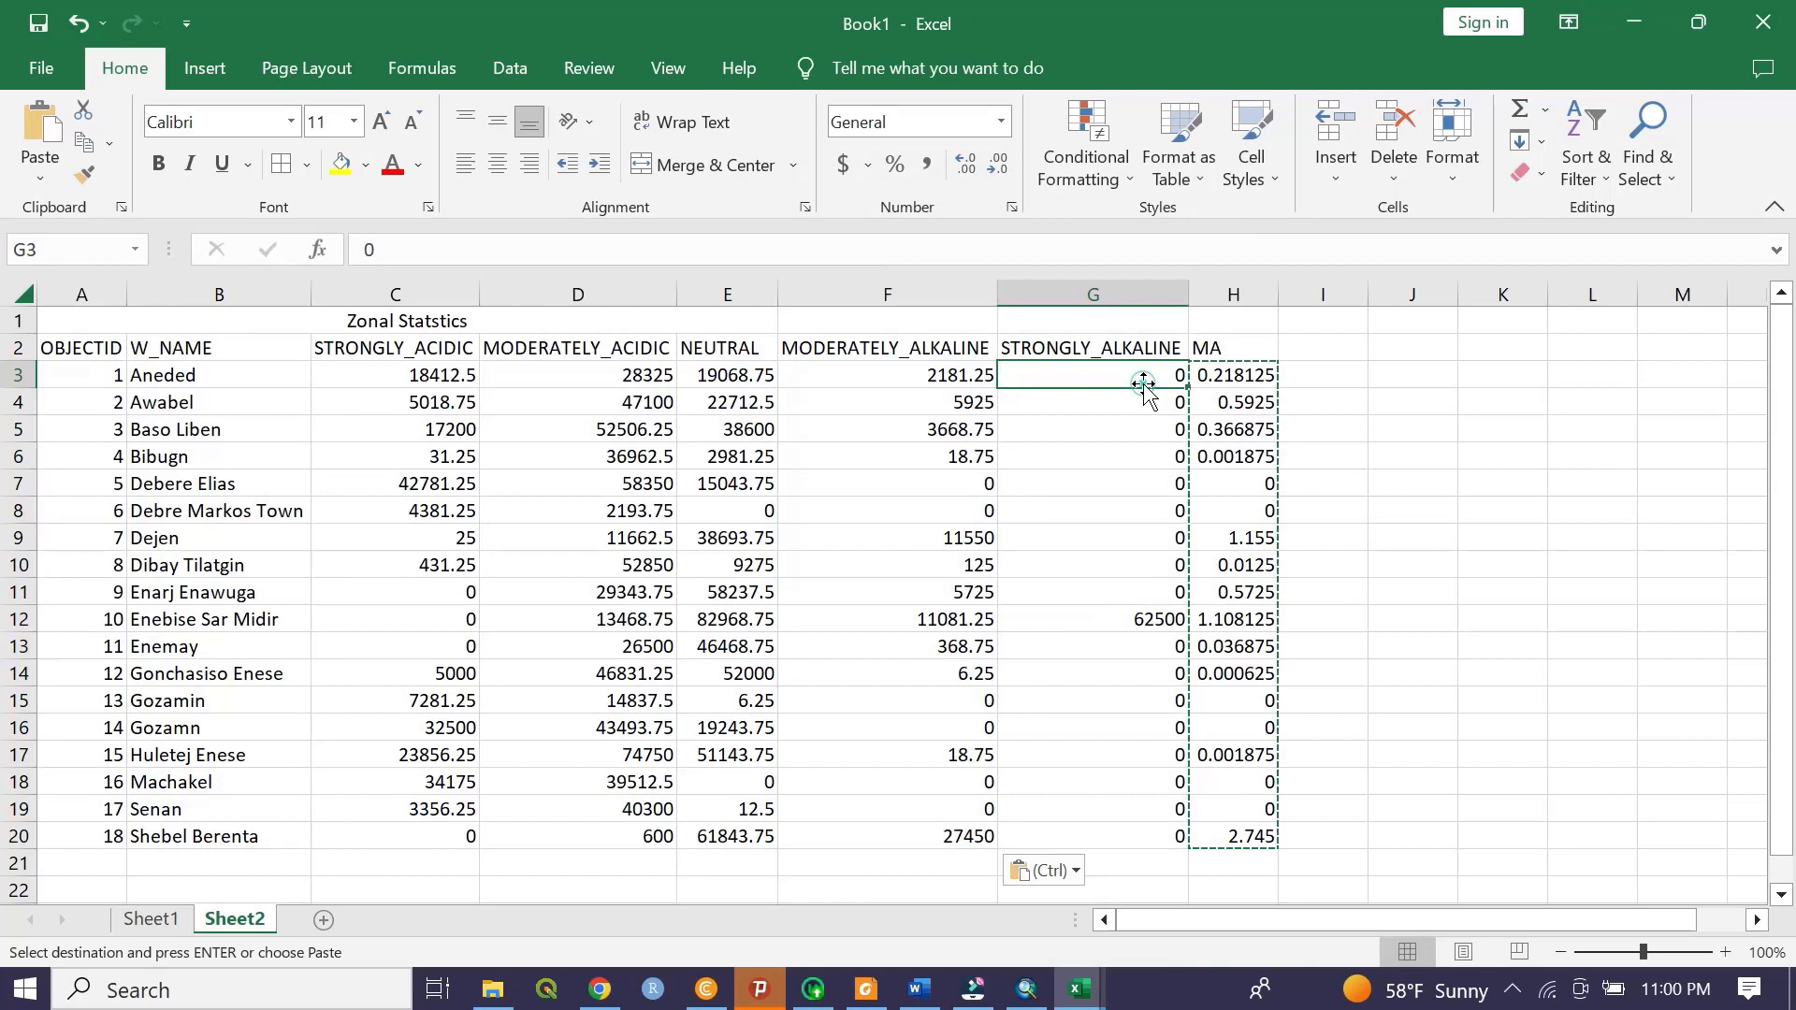
{"action": "left_click", "coordinate": [1240, 379]}
{"action": "type", "text": "="}
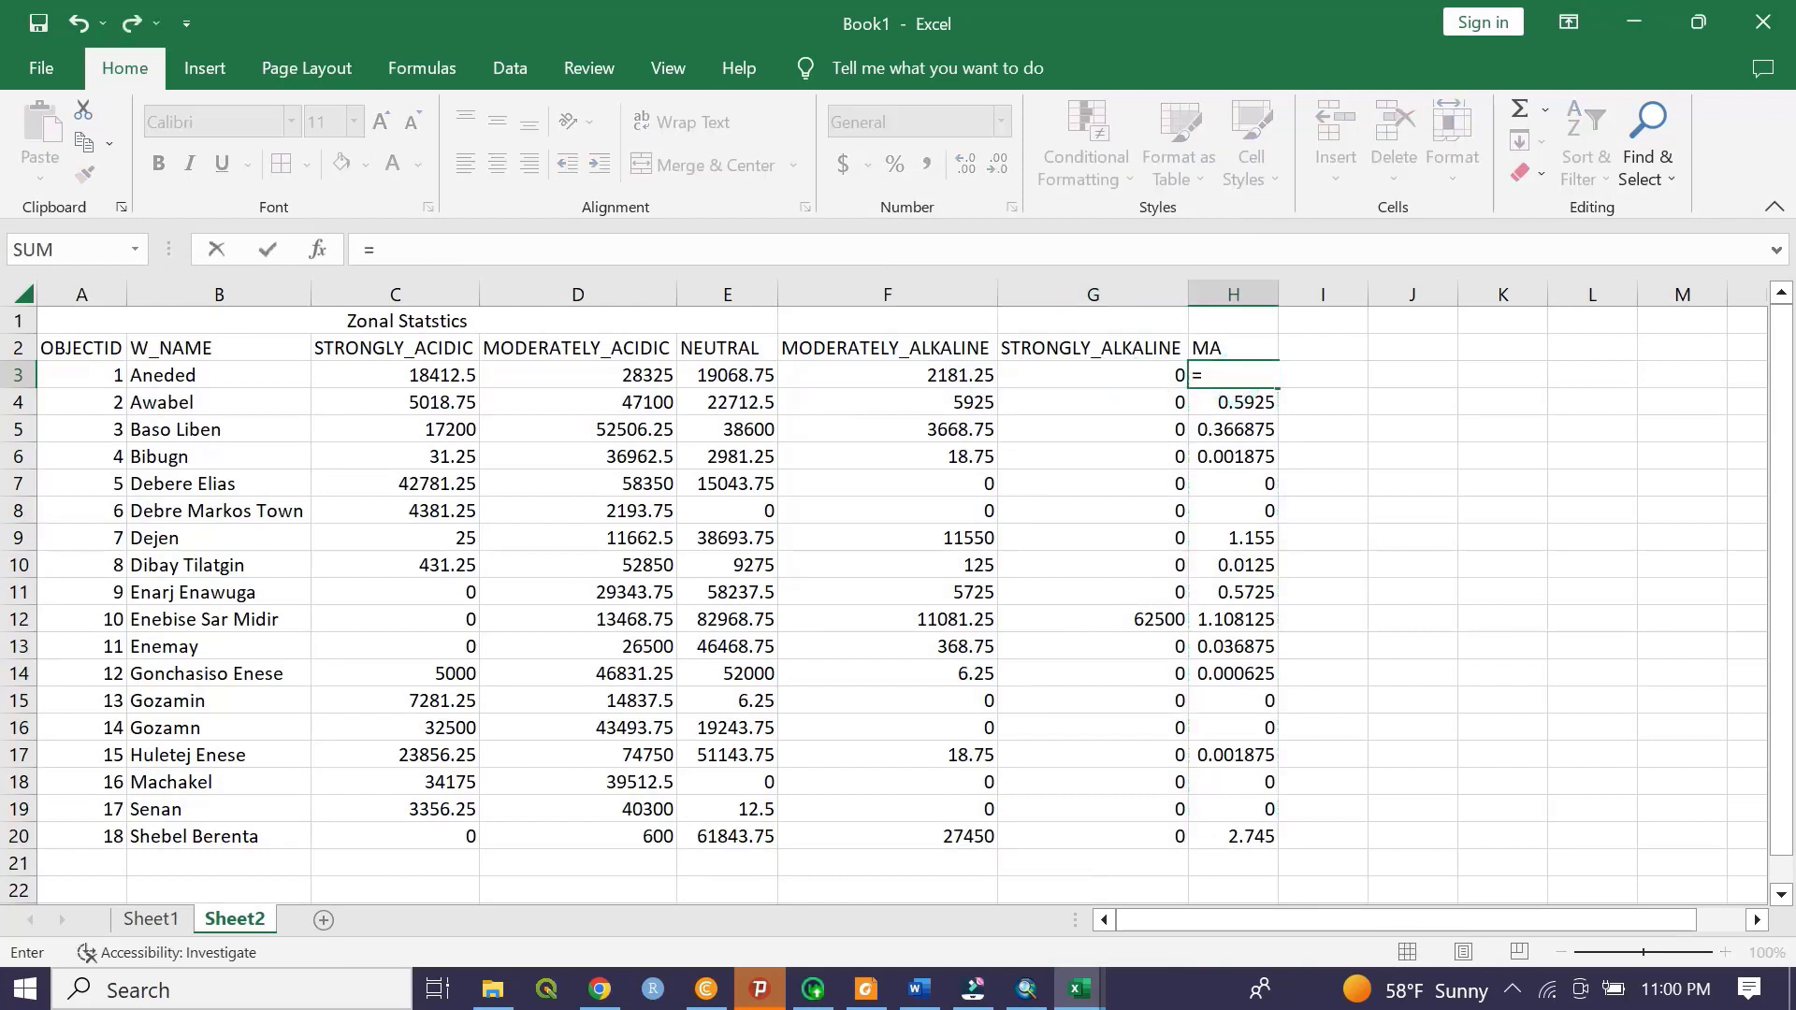
{"action": "left_click", "coordinate": [1168, 374]}
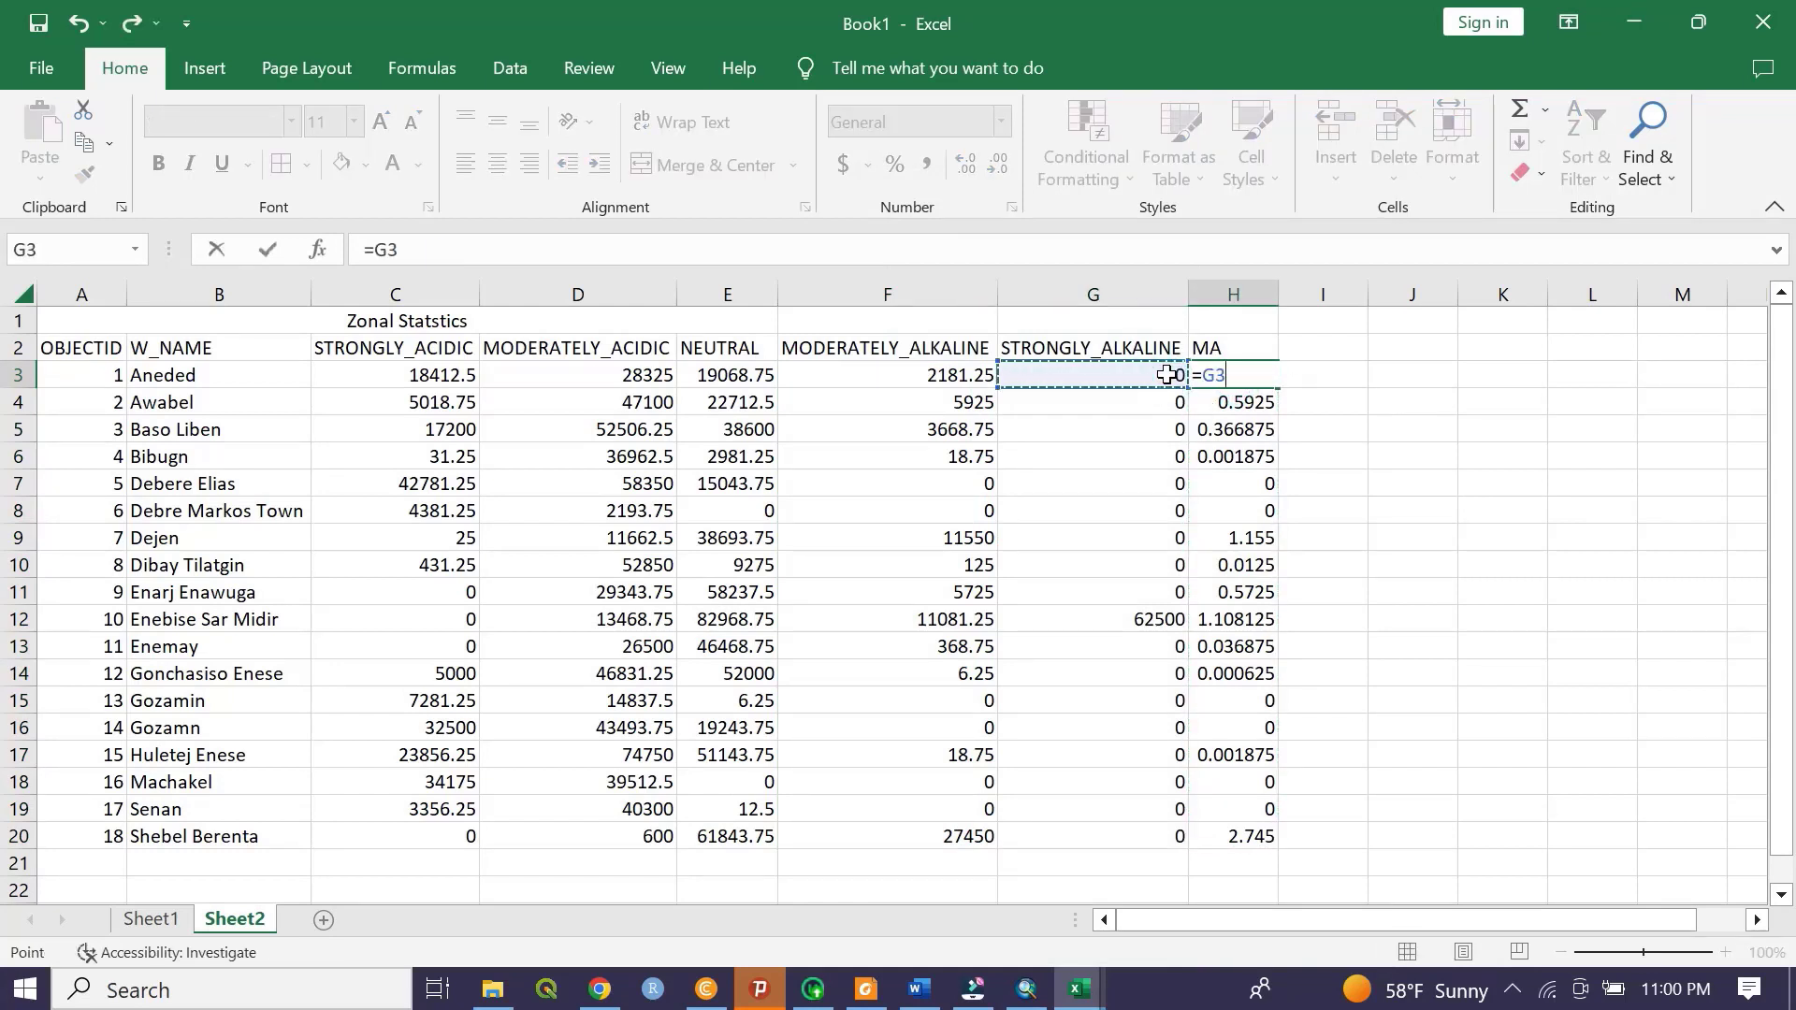
{"action": "type", "text": "/10000"}
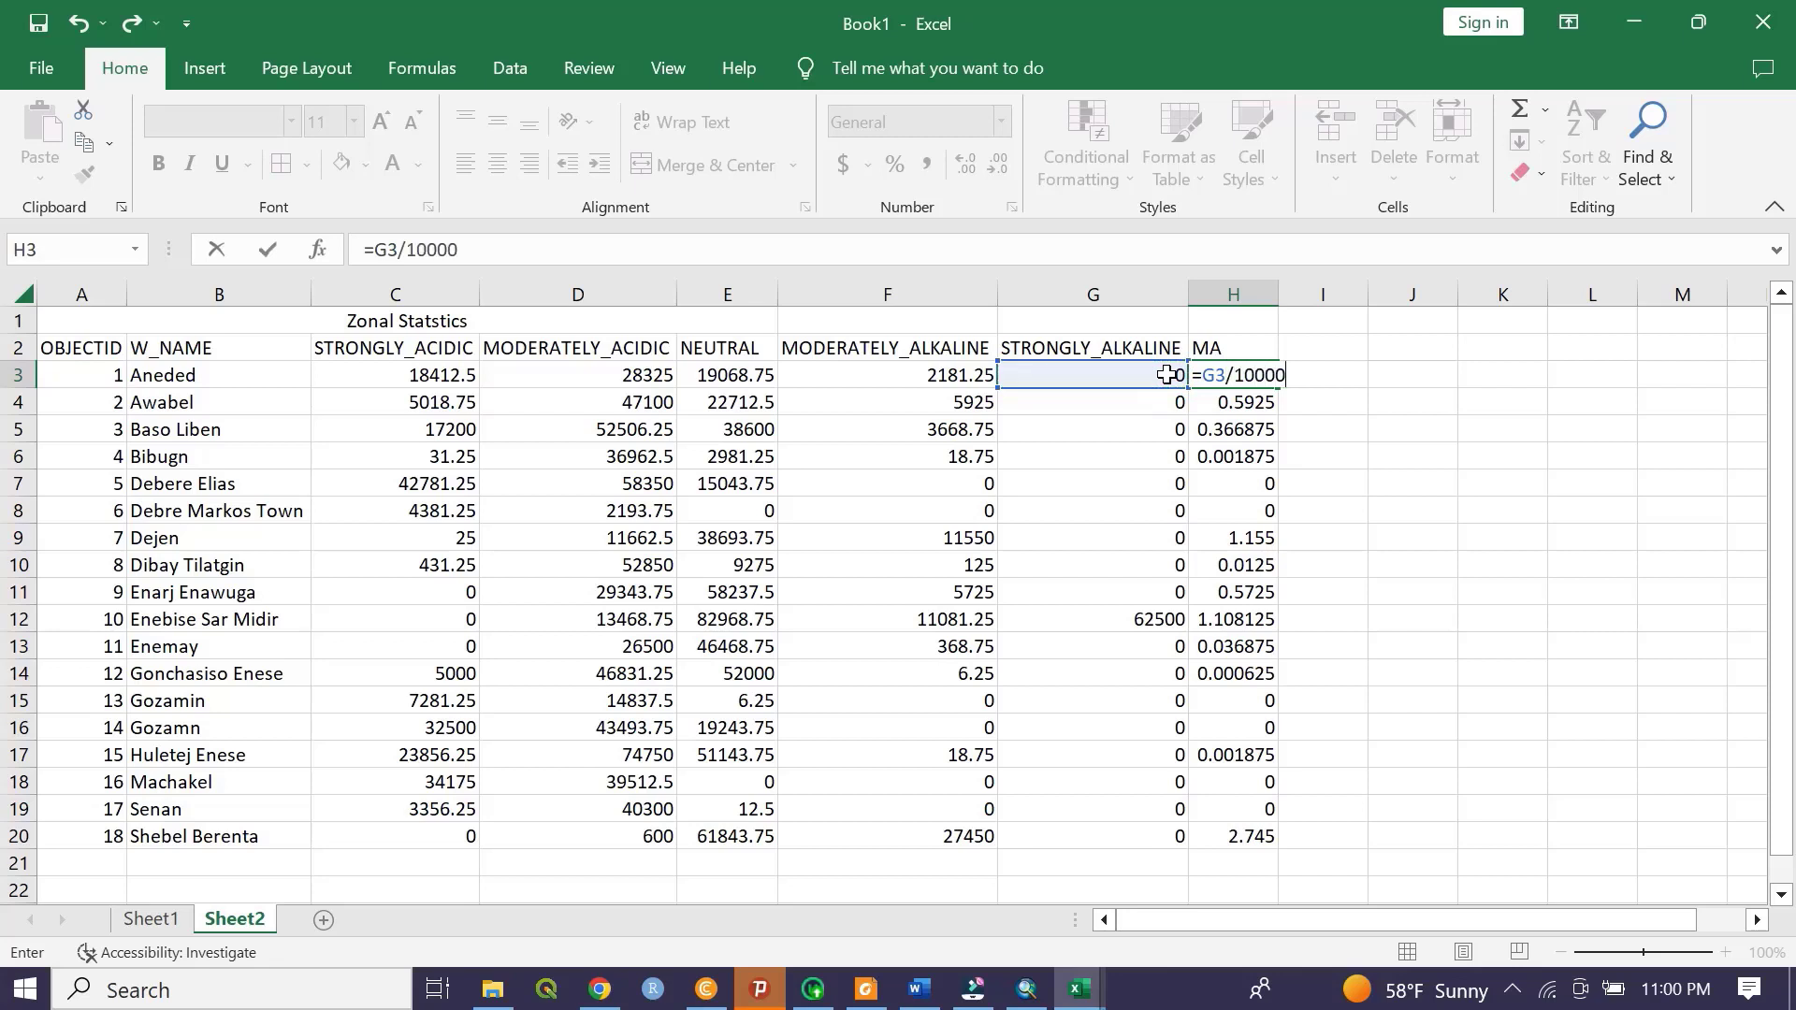
{"action": "key", "text": "Return"}
{"action": "left_click", "coordinate": [1264, 380]}
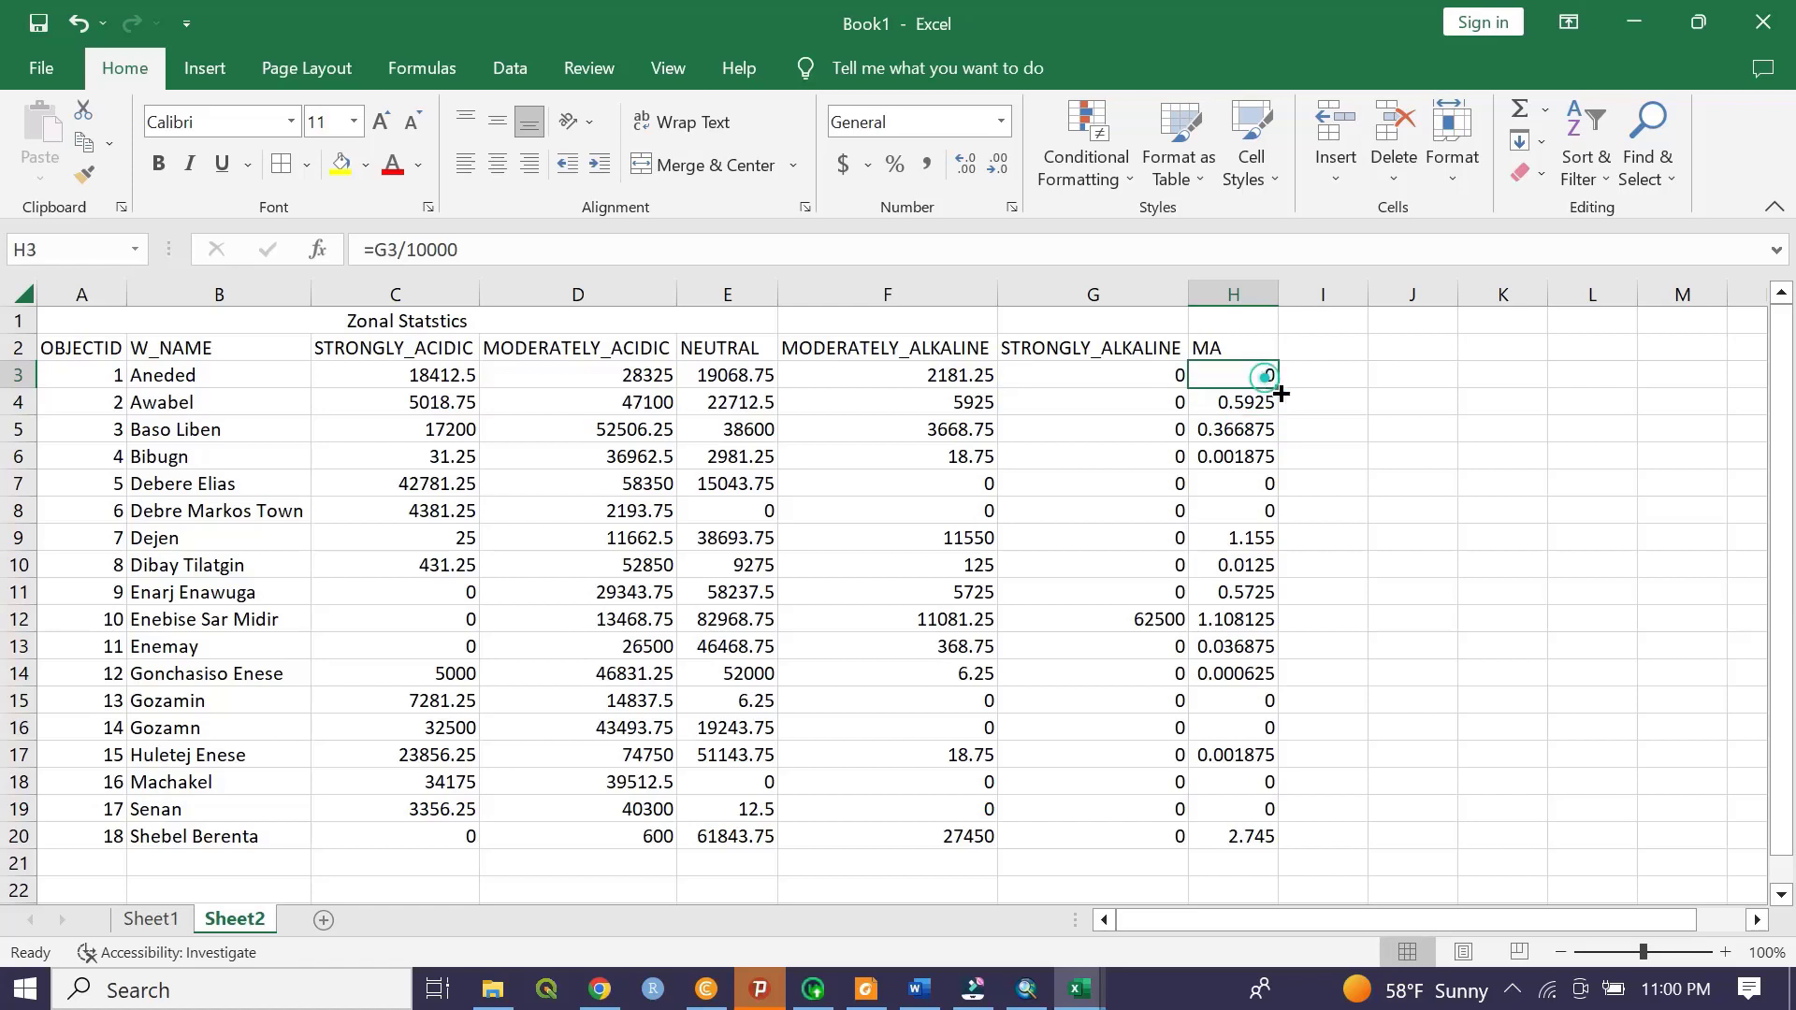
{"action": "left_click_drag", "start_coordinate": [1314, 402], "coordinate": [1235, 538]}
{"action": "left_click", "coordinate": [1223, 372]}
{"action": "left_click_drag", "start_coordinate": [1278, 388], "coordinate": [1265, 839]}
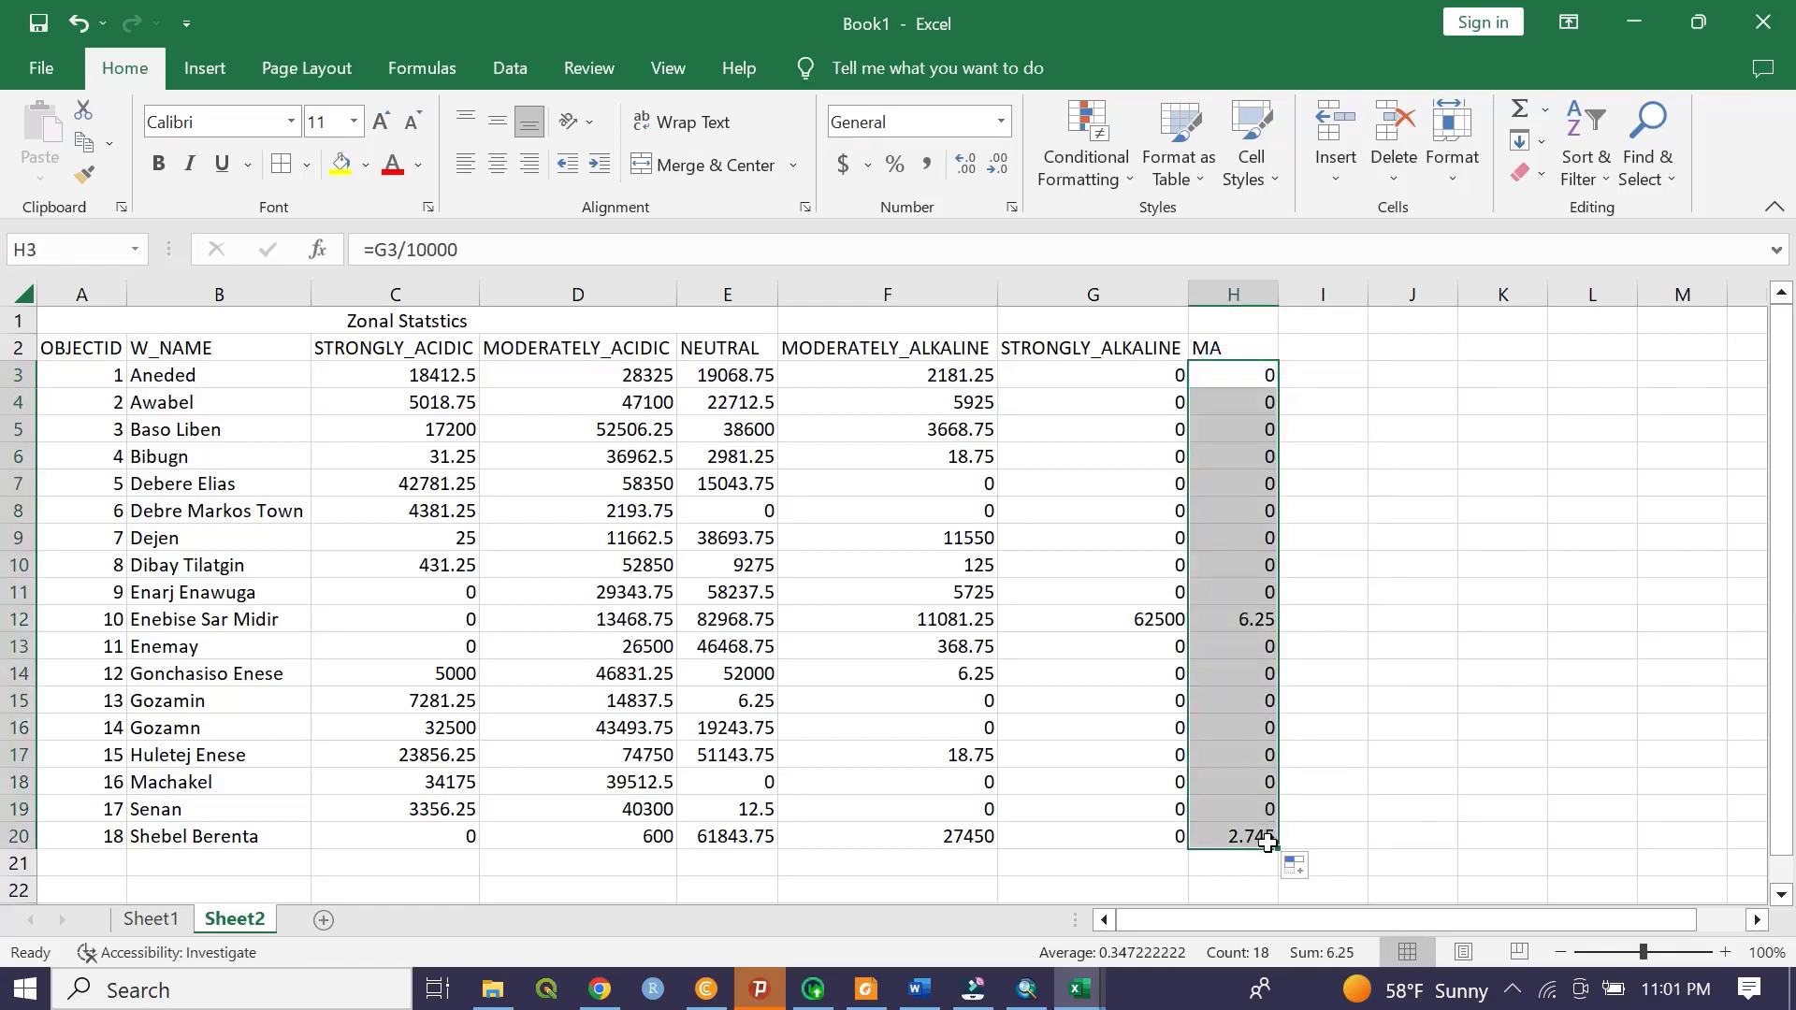
- Copy the converted areas in H3:H20 and paste them as values over the STRONGLY_ALKALINE column, starting at G3
{"action": "key", "text": "ctrl+c"}
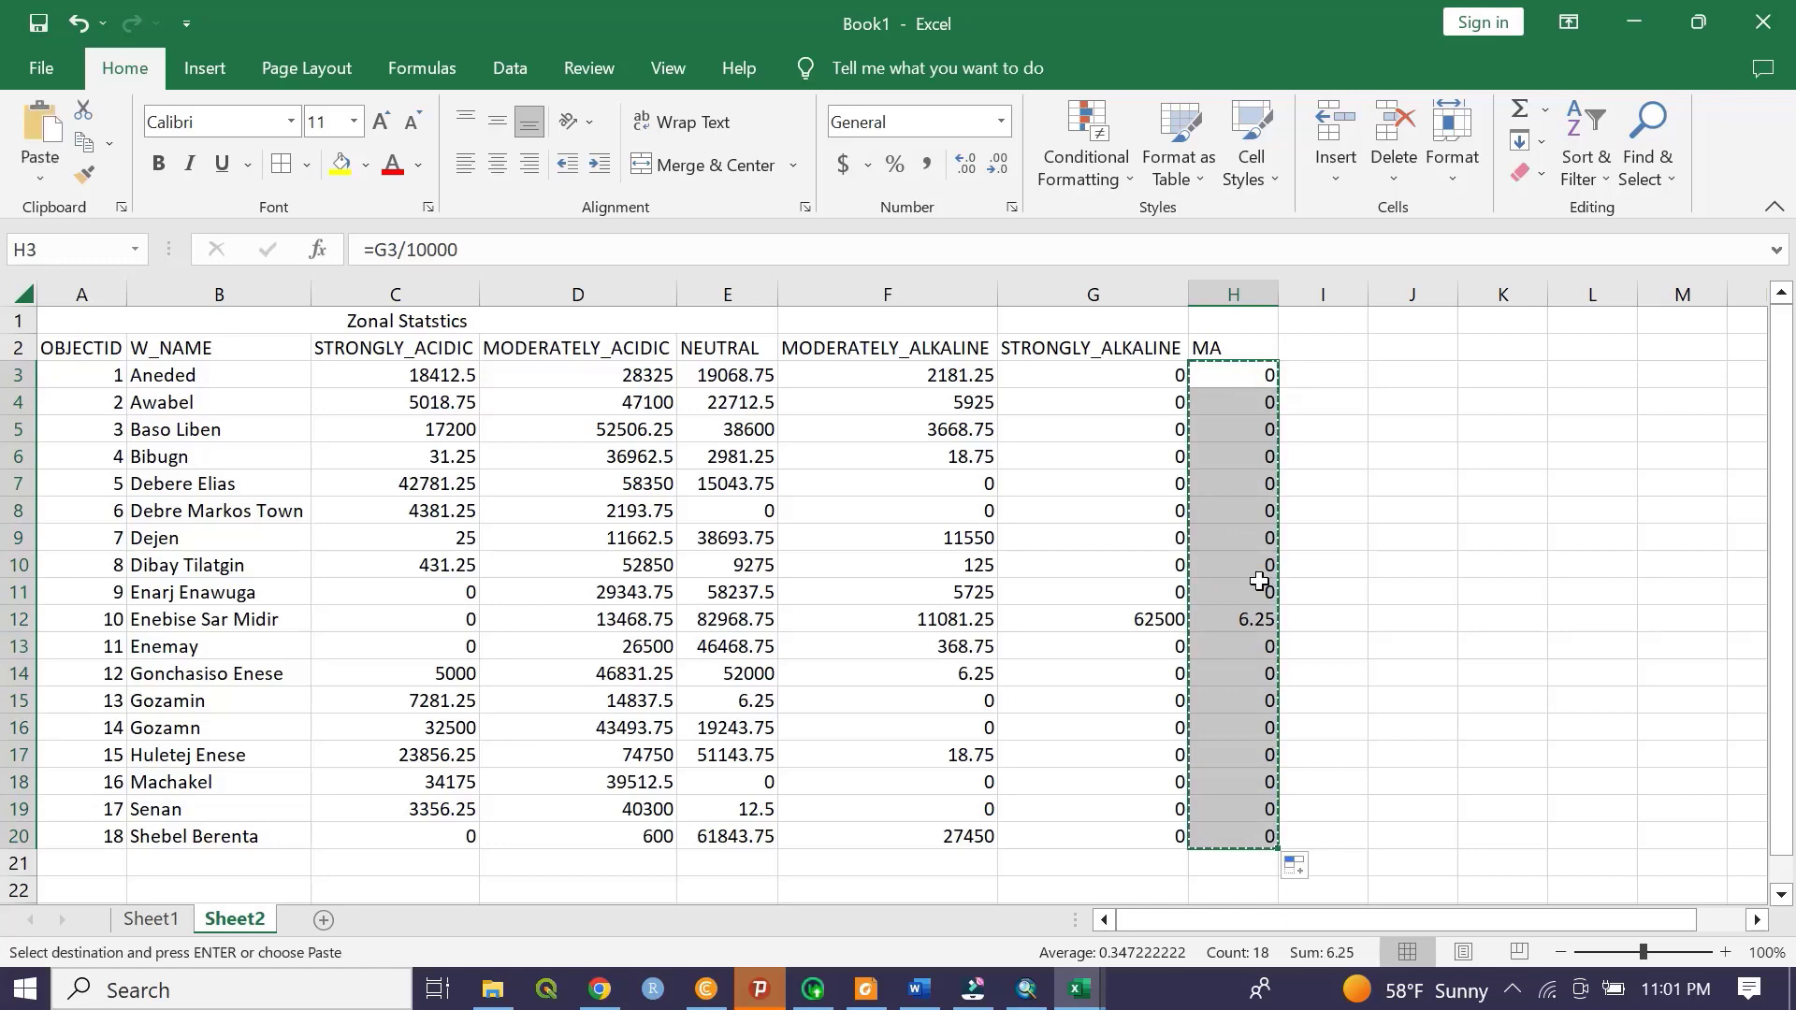
{"action": "right_click", "coordinate": [1085, 372]}
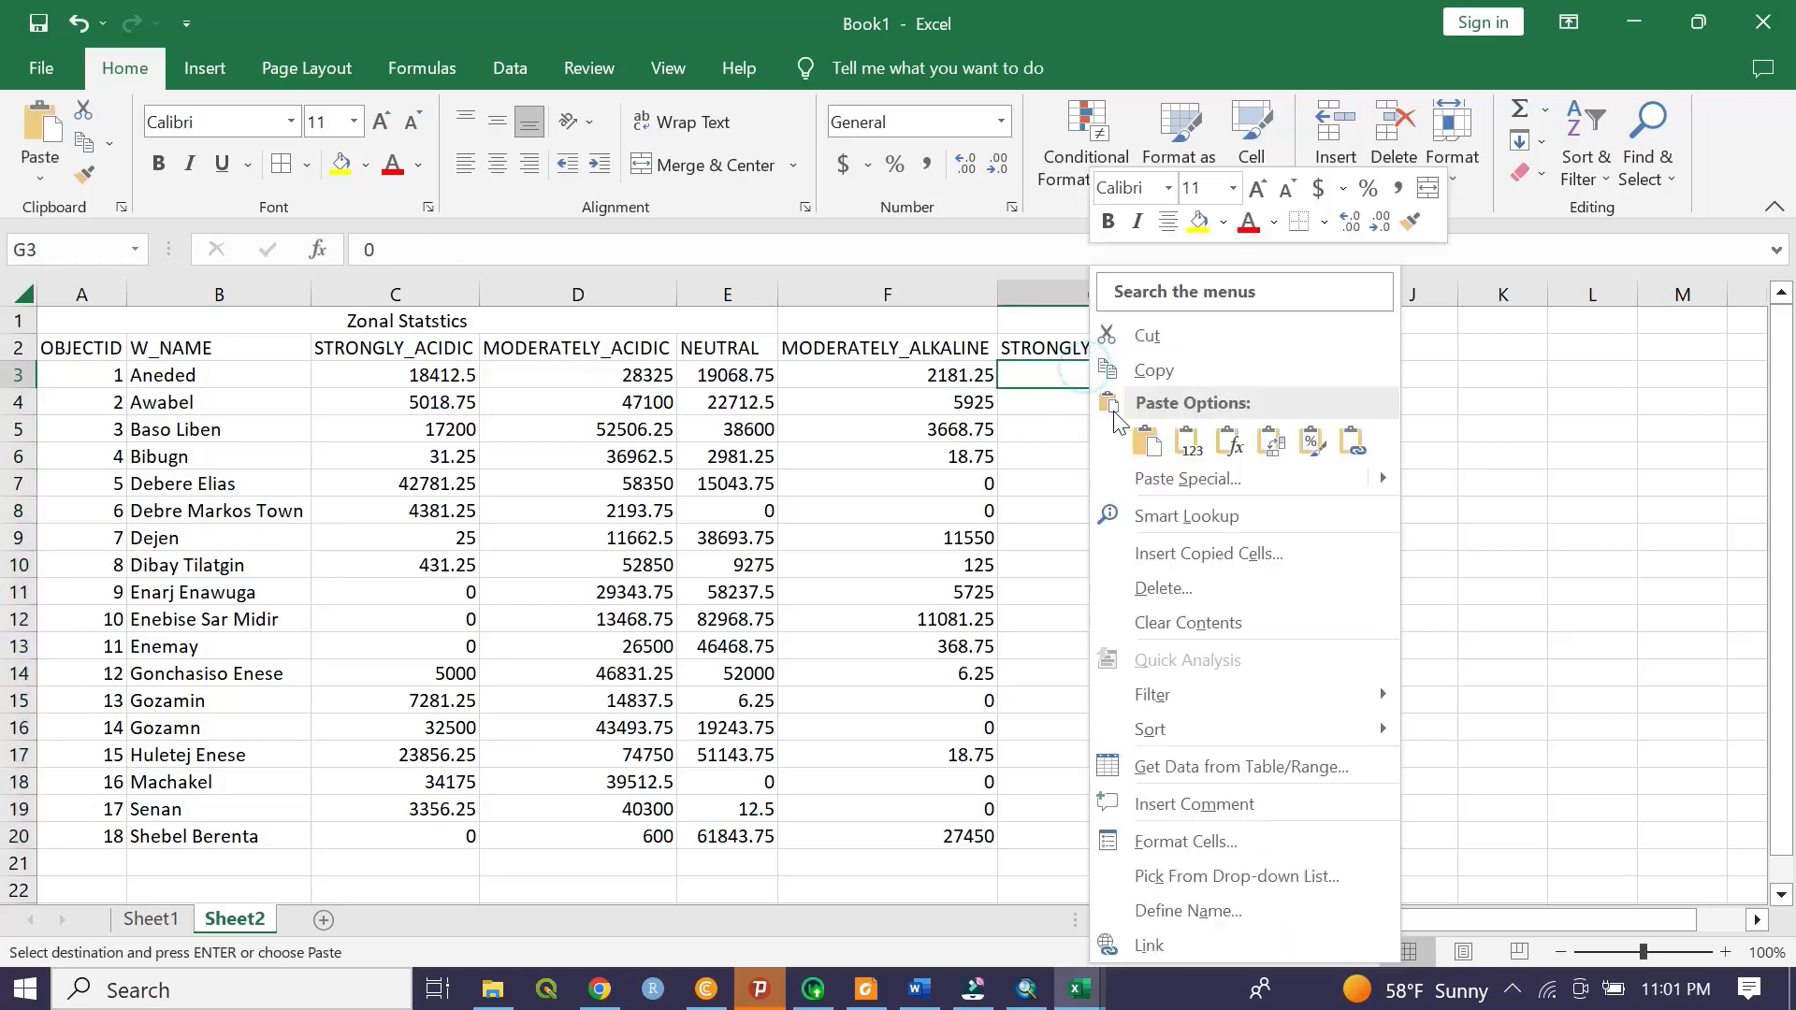
{"action": "left_click", "coordinate": [1188, 442]}
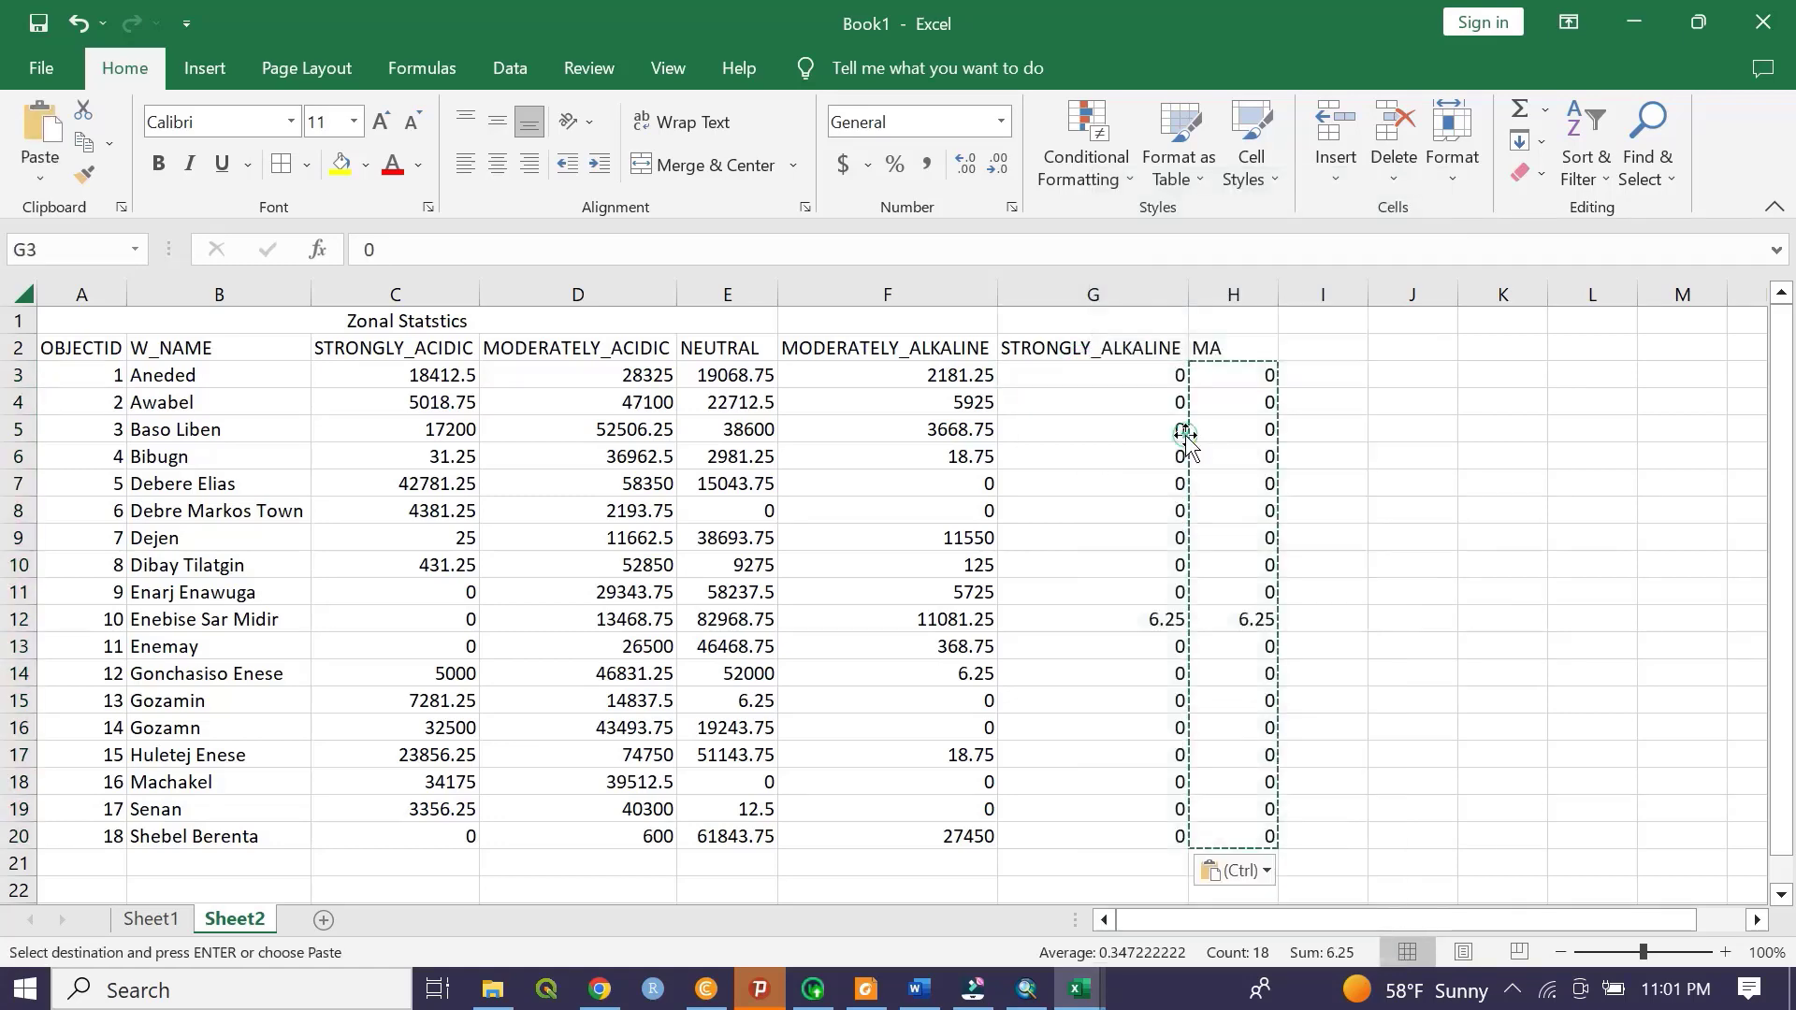
- Delete the helper column H and apply all borders to the table in A2:G20
{"action": "right_click", "coordinate": [1233, 295]}
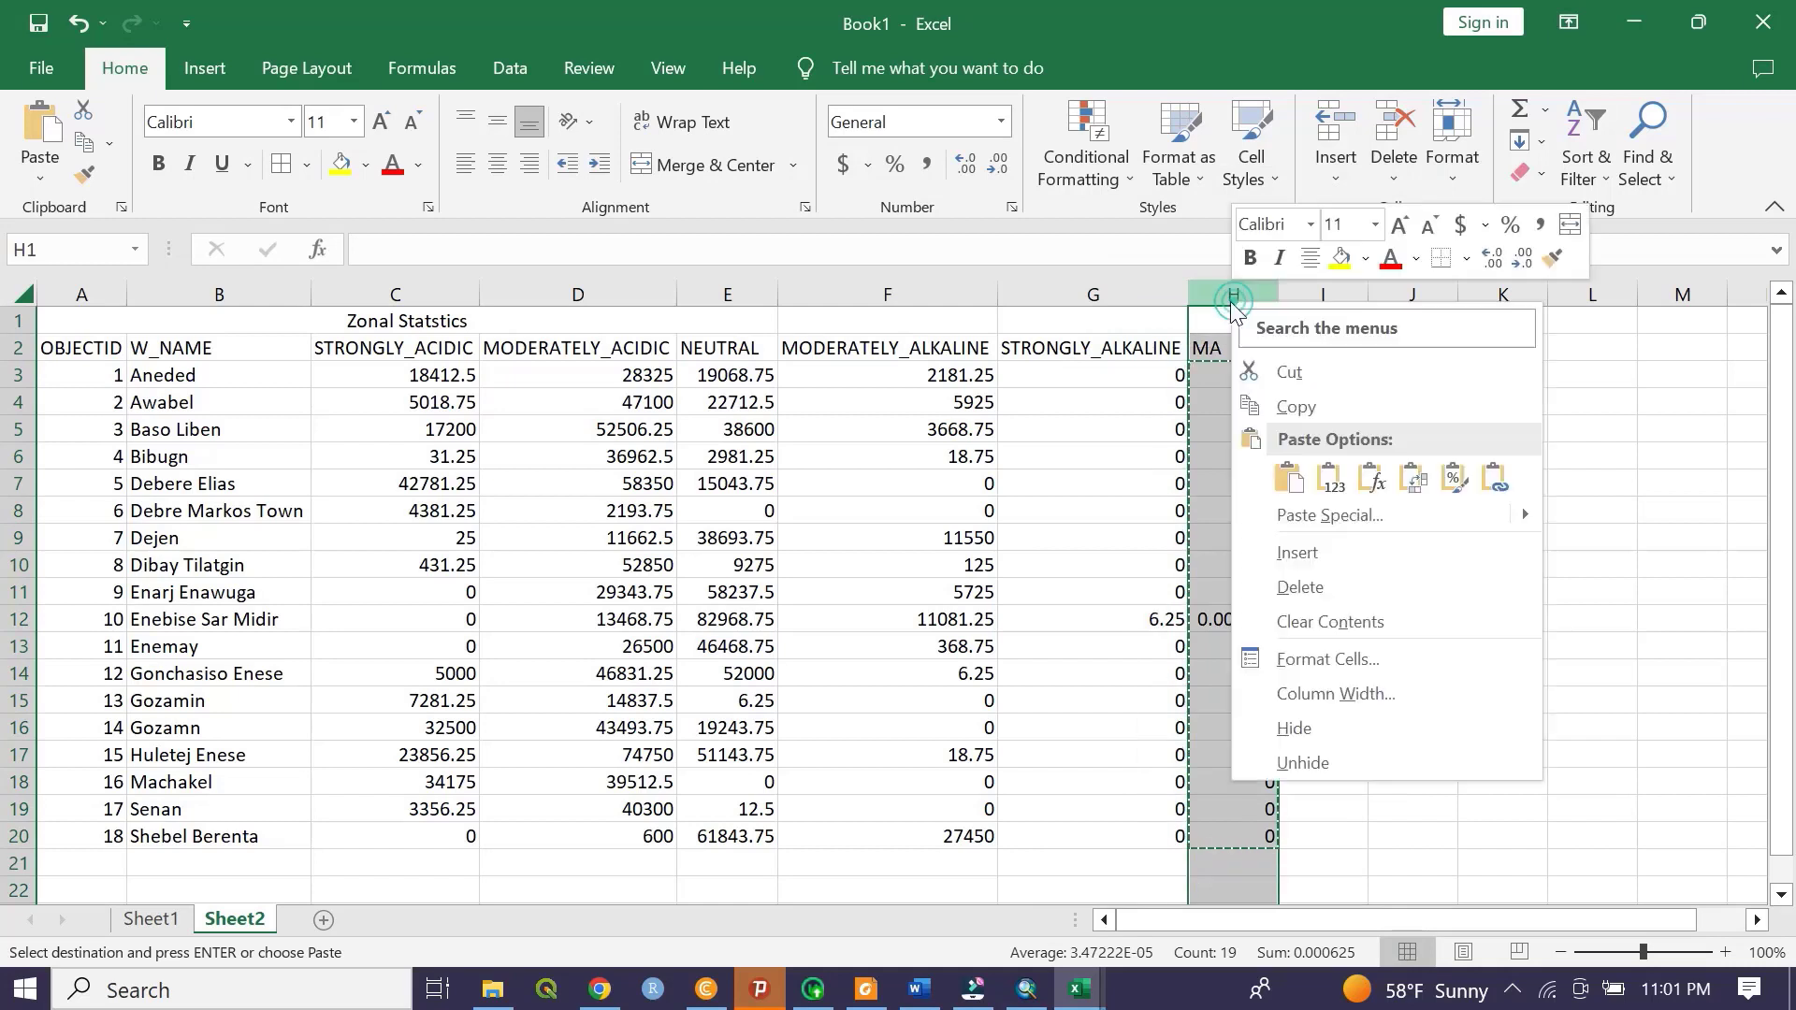
{"action": "left_click", "coordinate": [1295, 596]}
{"action": "left_click", "coordinate": [1319, 643]}
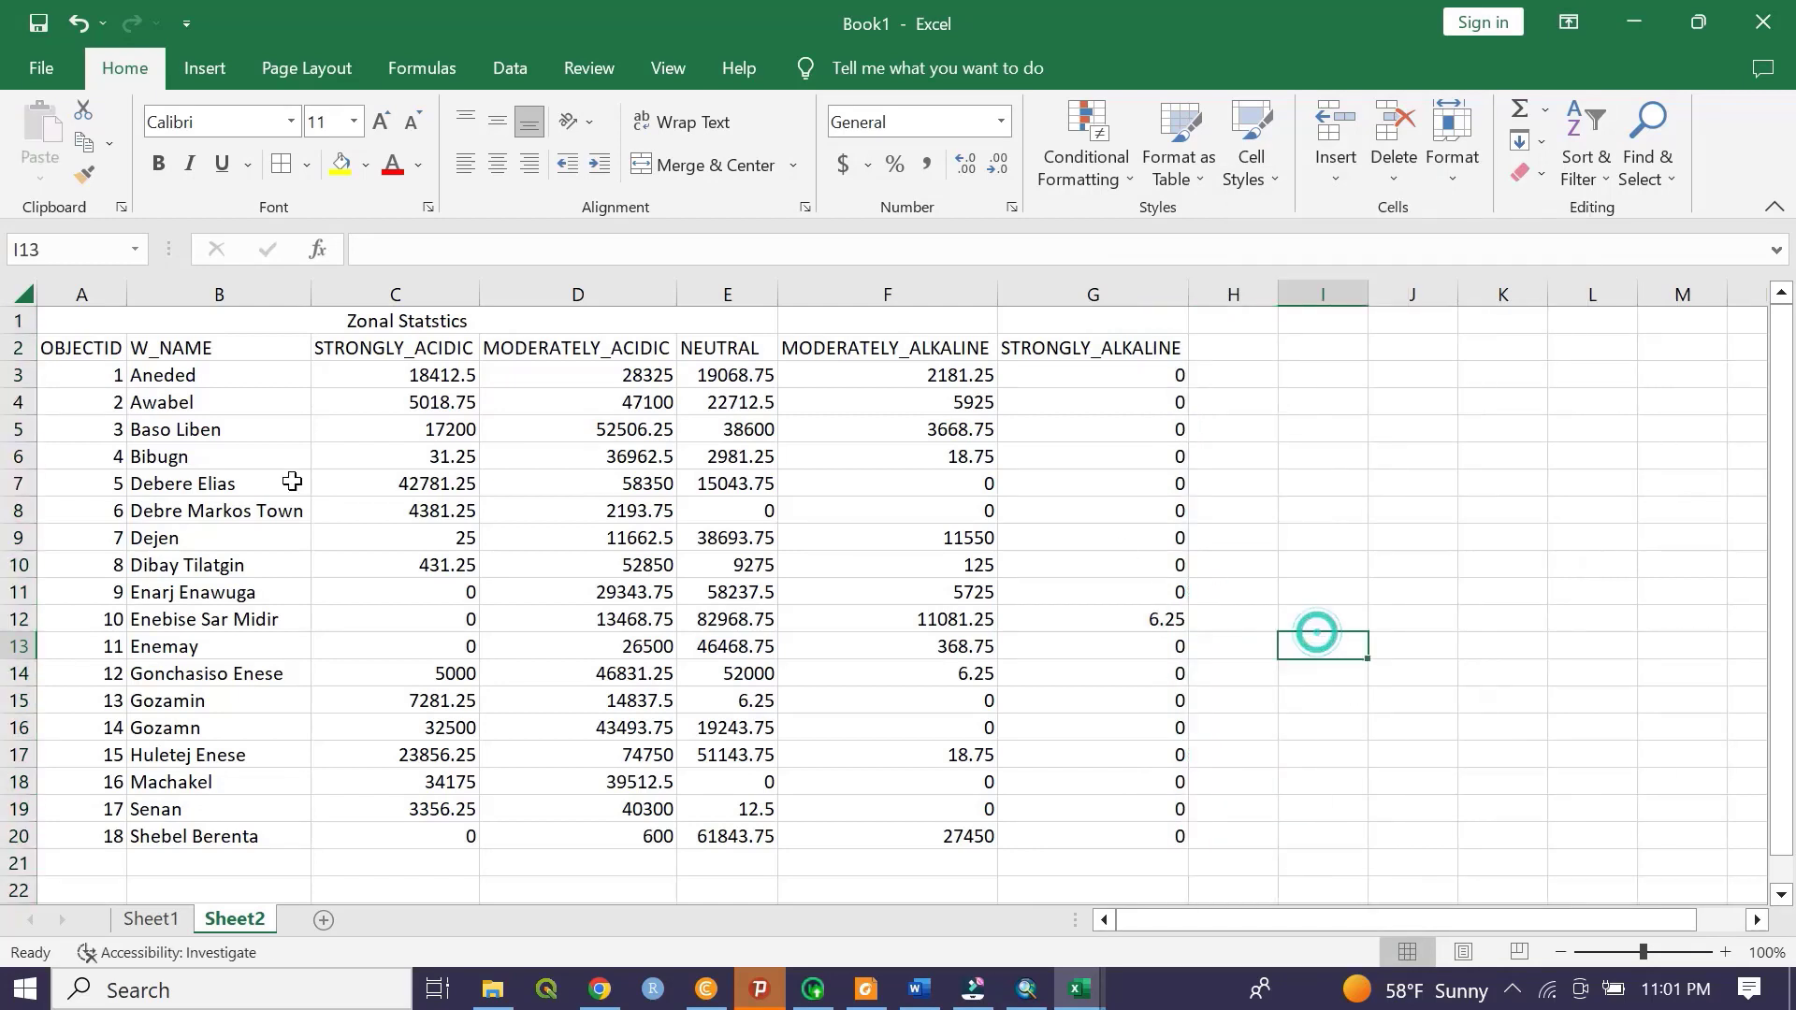
{"action": "left_click_drag", "start_coordinate": [74, 348], "coordinate": [1156, 836]}
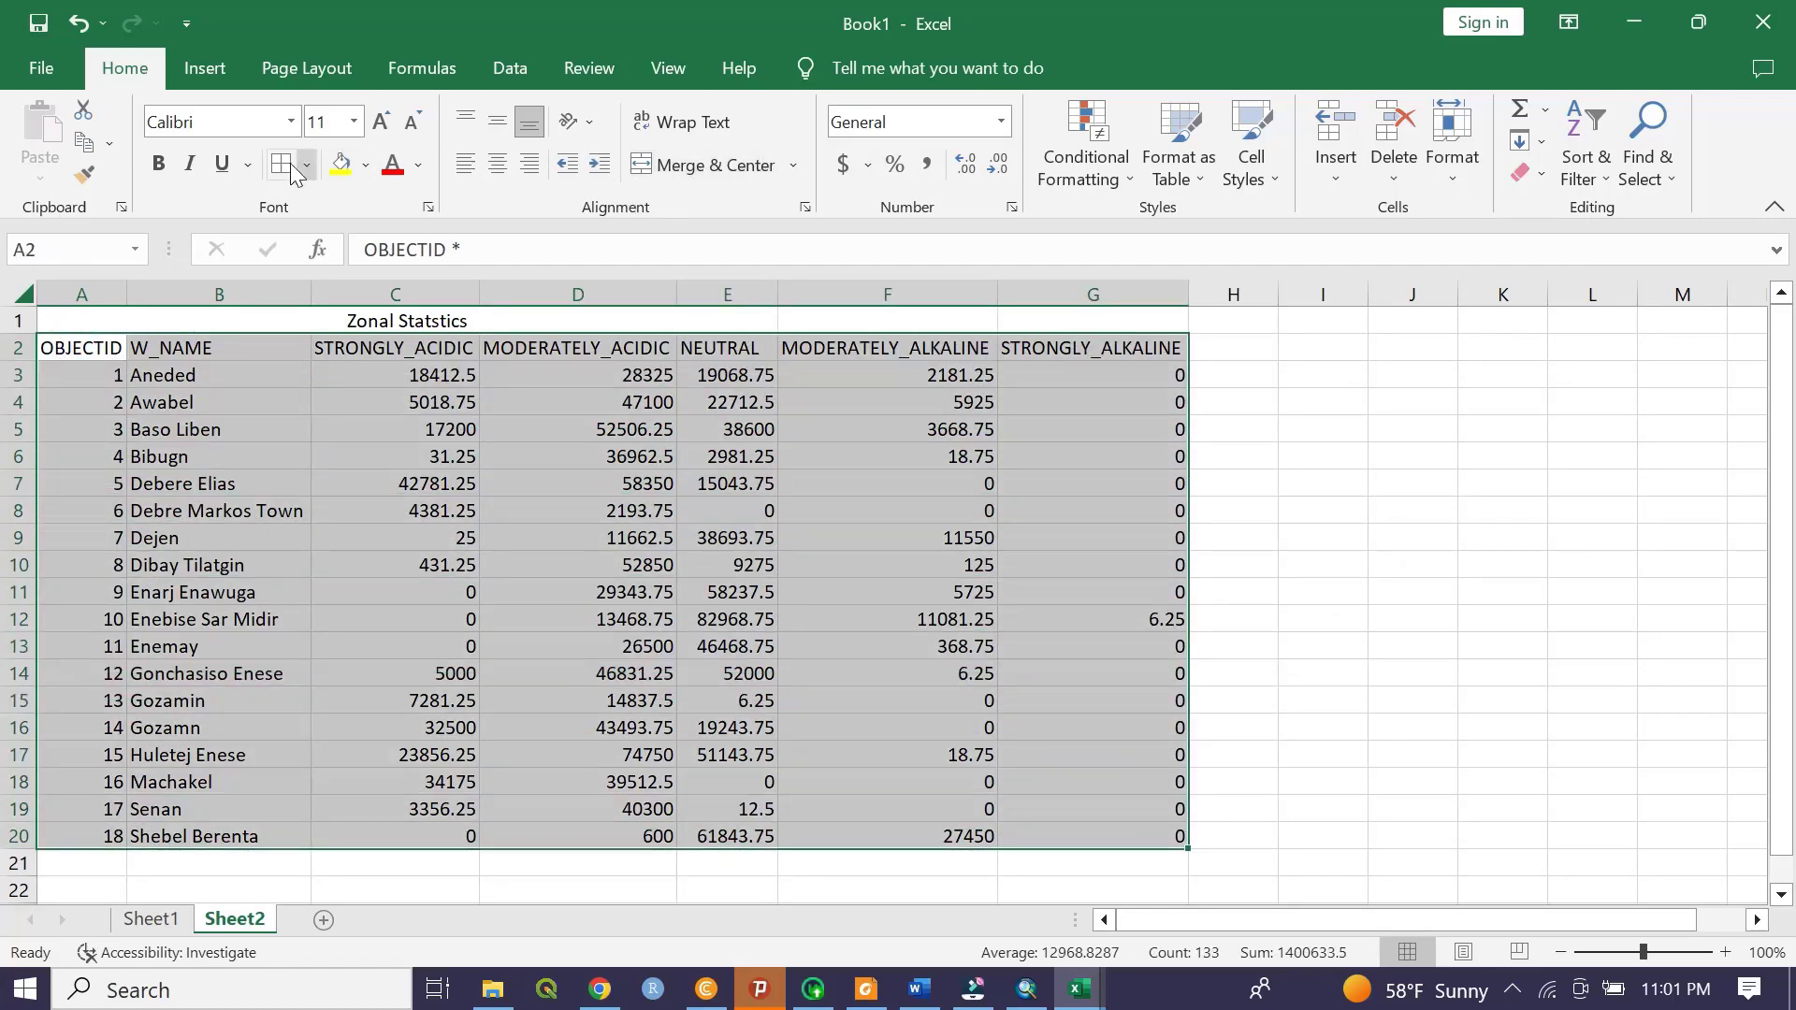
- Format the Zonal Statstics title in row 1 as bold green Times New Roman text
{"action": "left_click", "coordinate": [402, 323]}
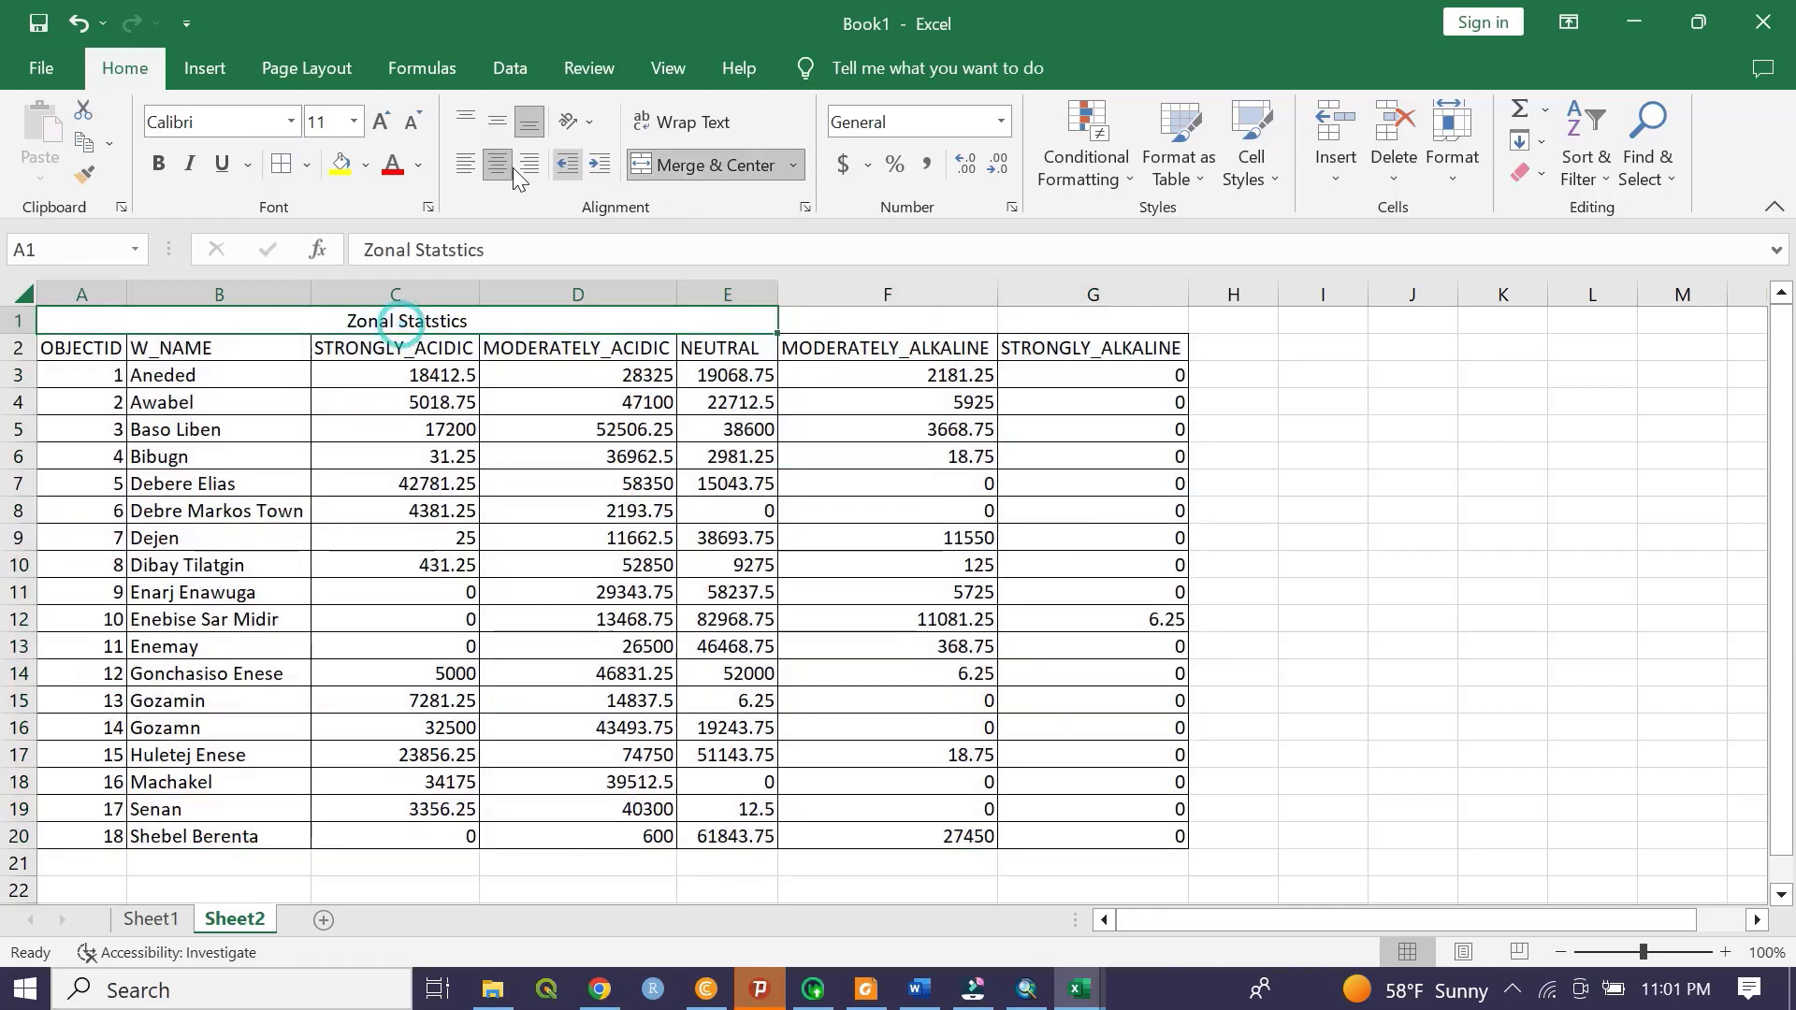
{"action": "left_click", "coordinate": [215, 122]}
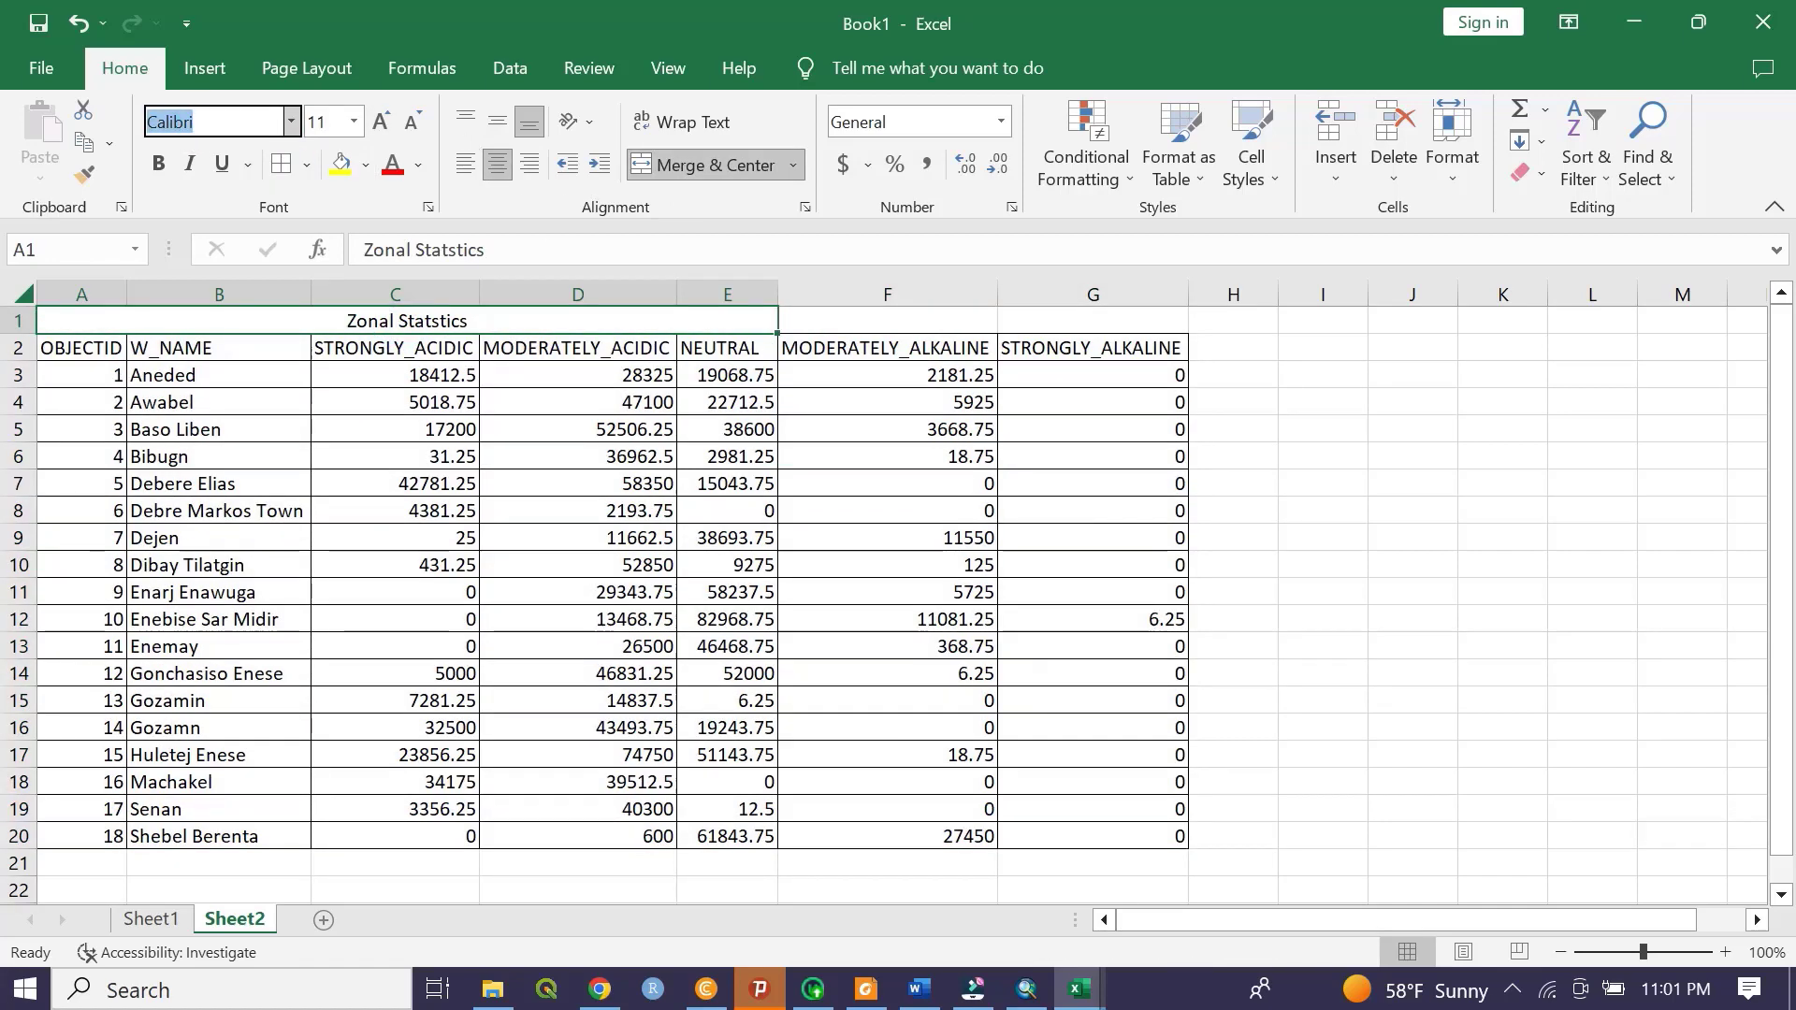
{"action": "type", "text": "Times New Roman"}
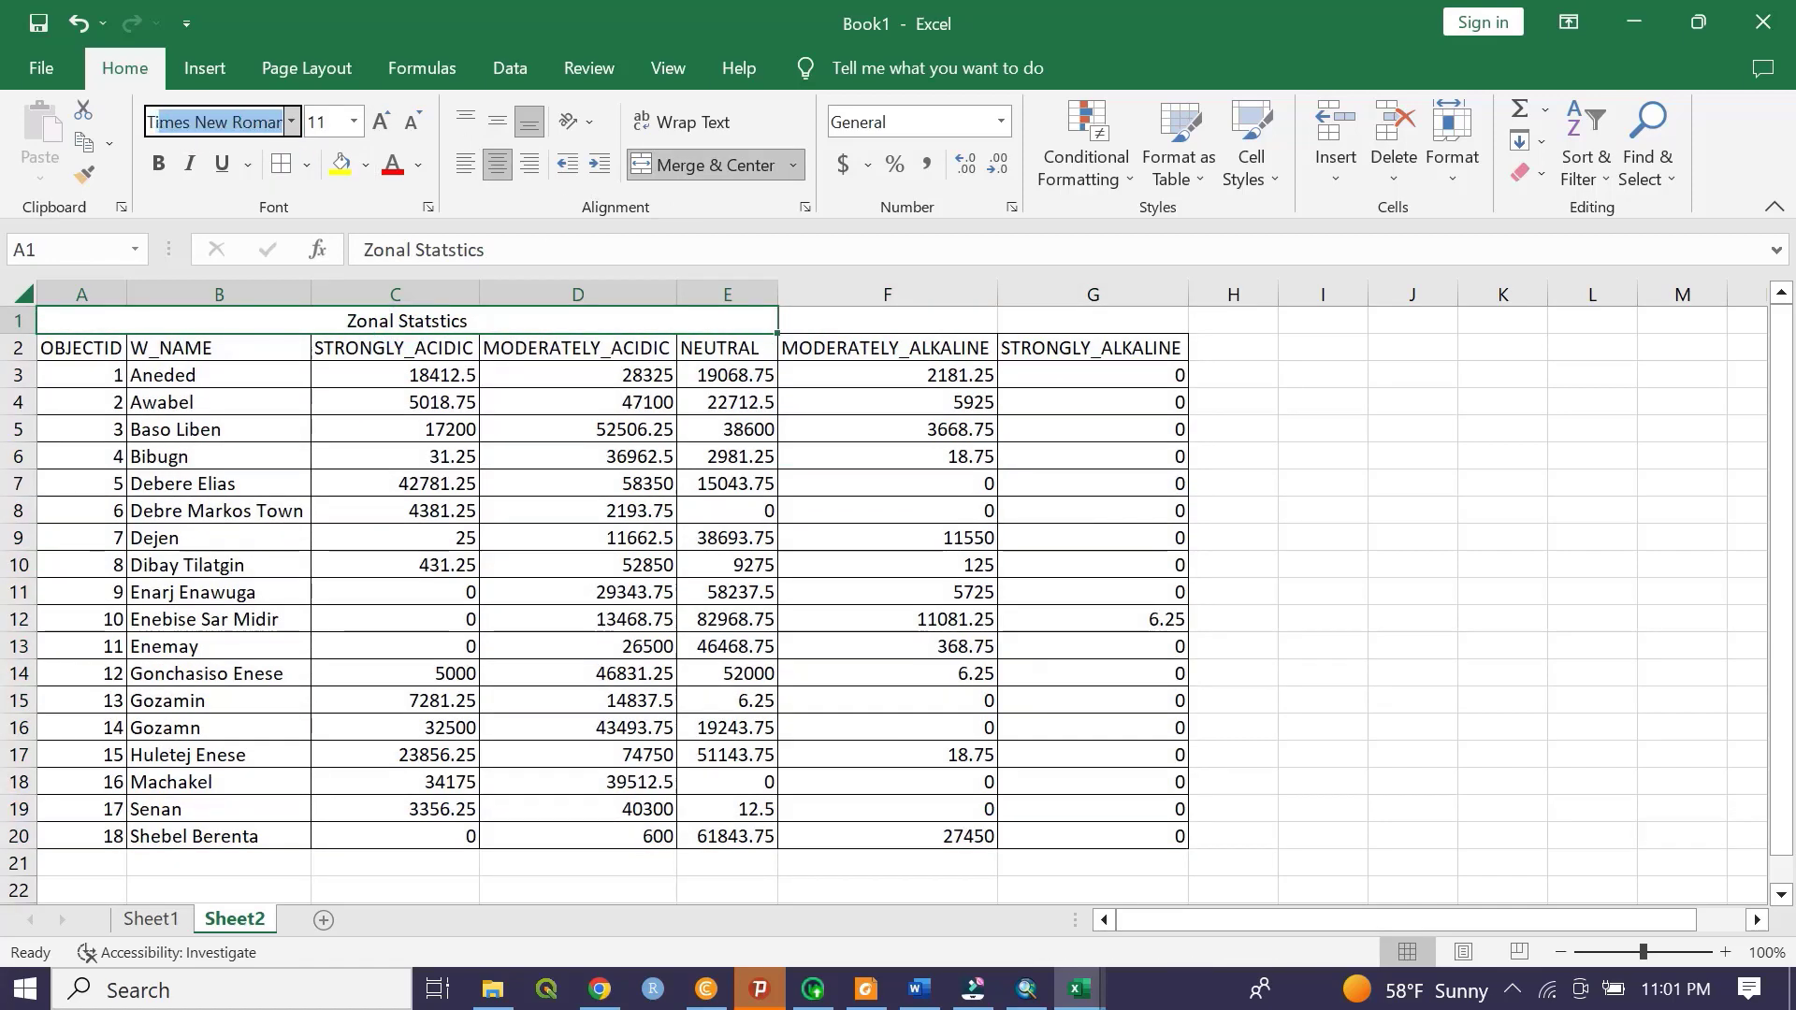
{"action": "key", "text": "Return"}
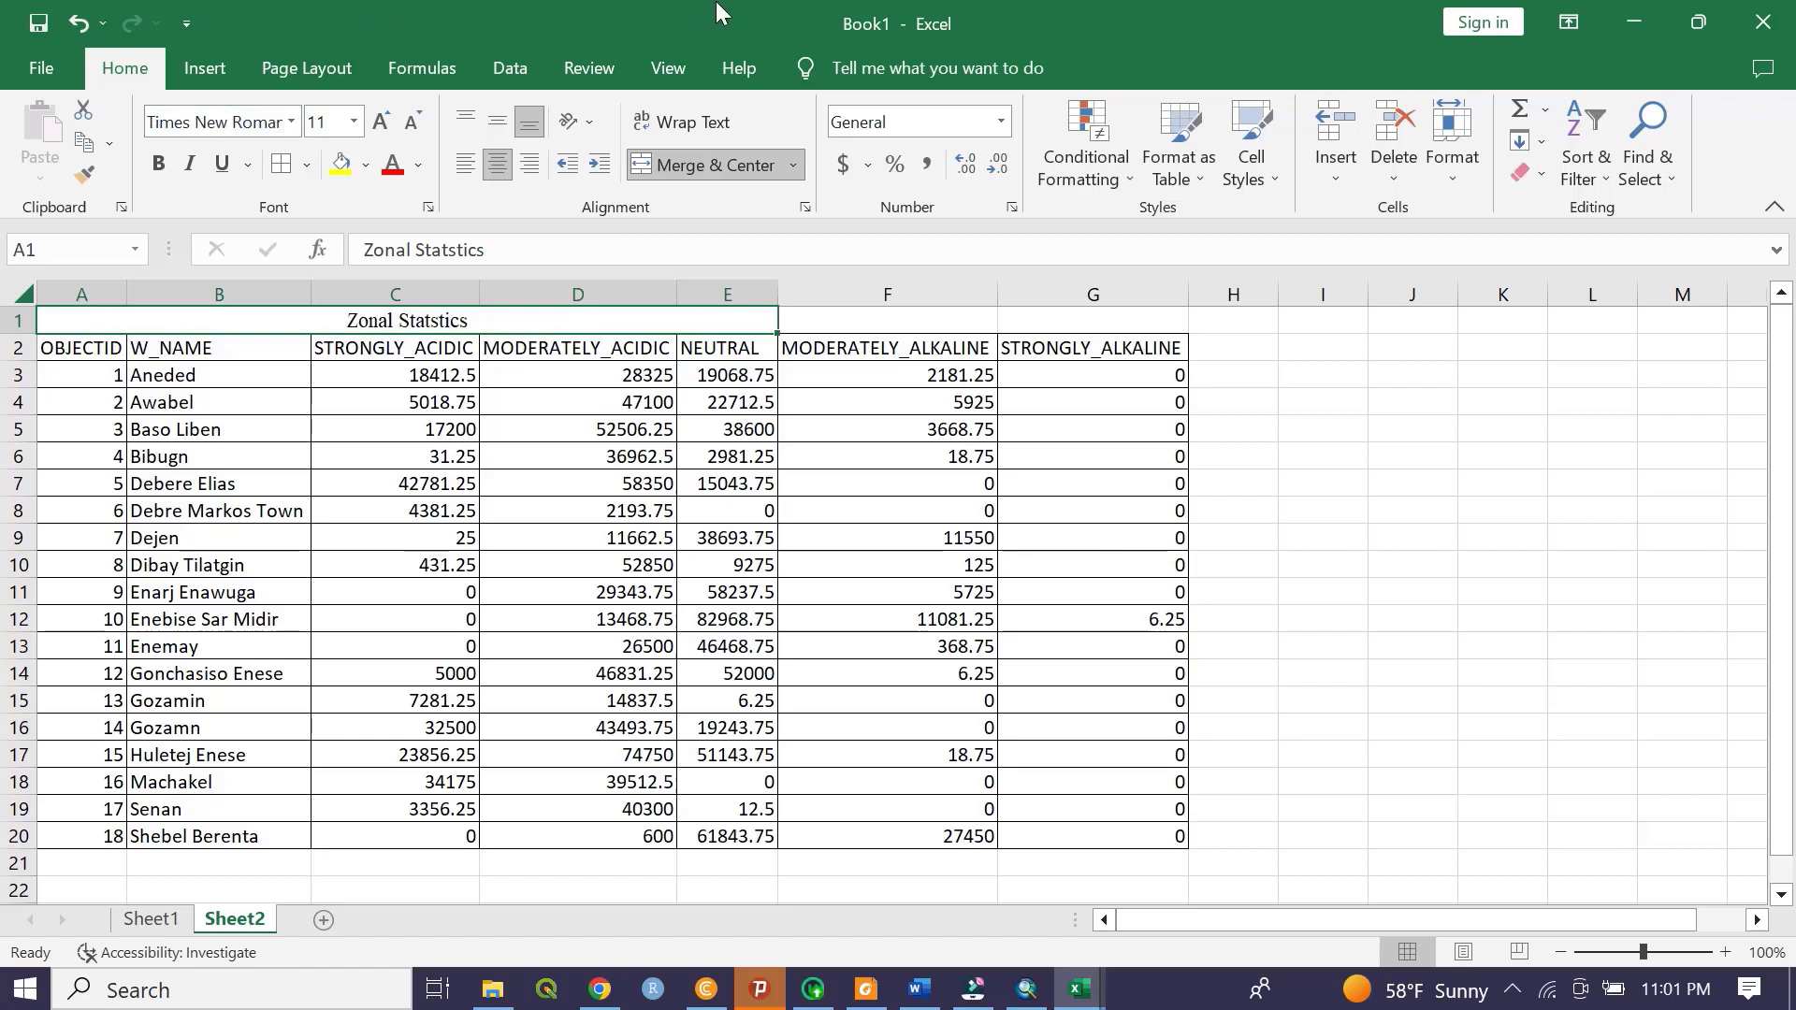
{"action": "left_click", "coordinate": [157, 165]}
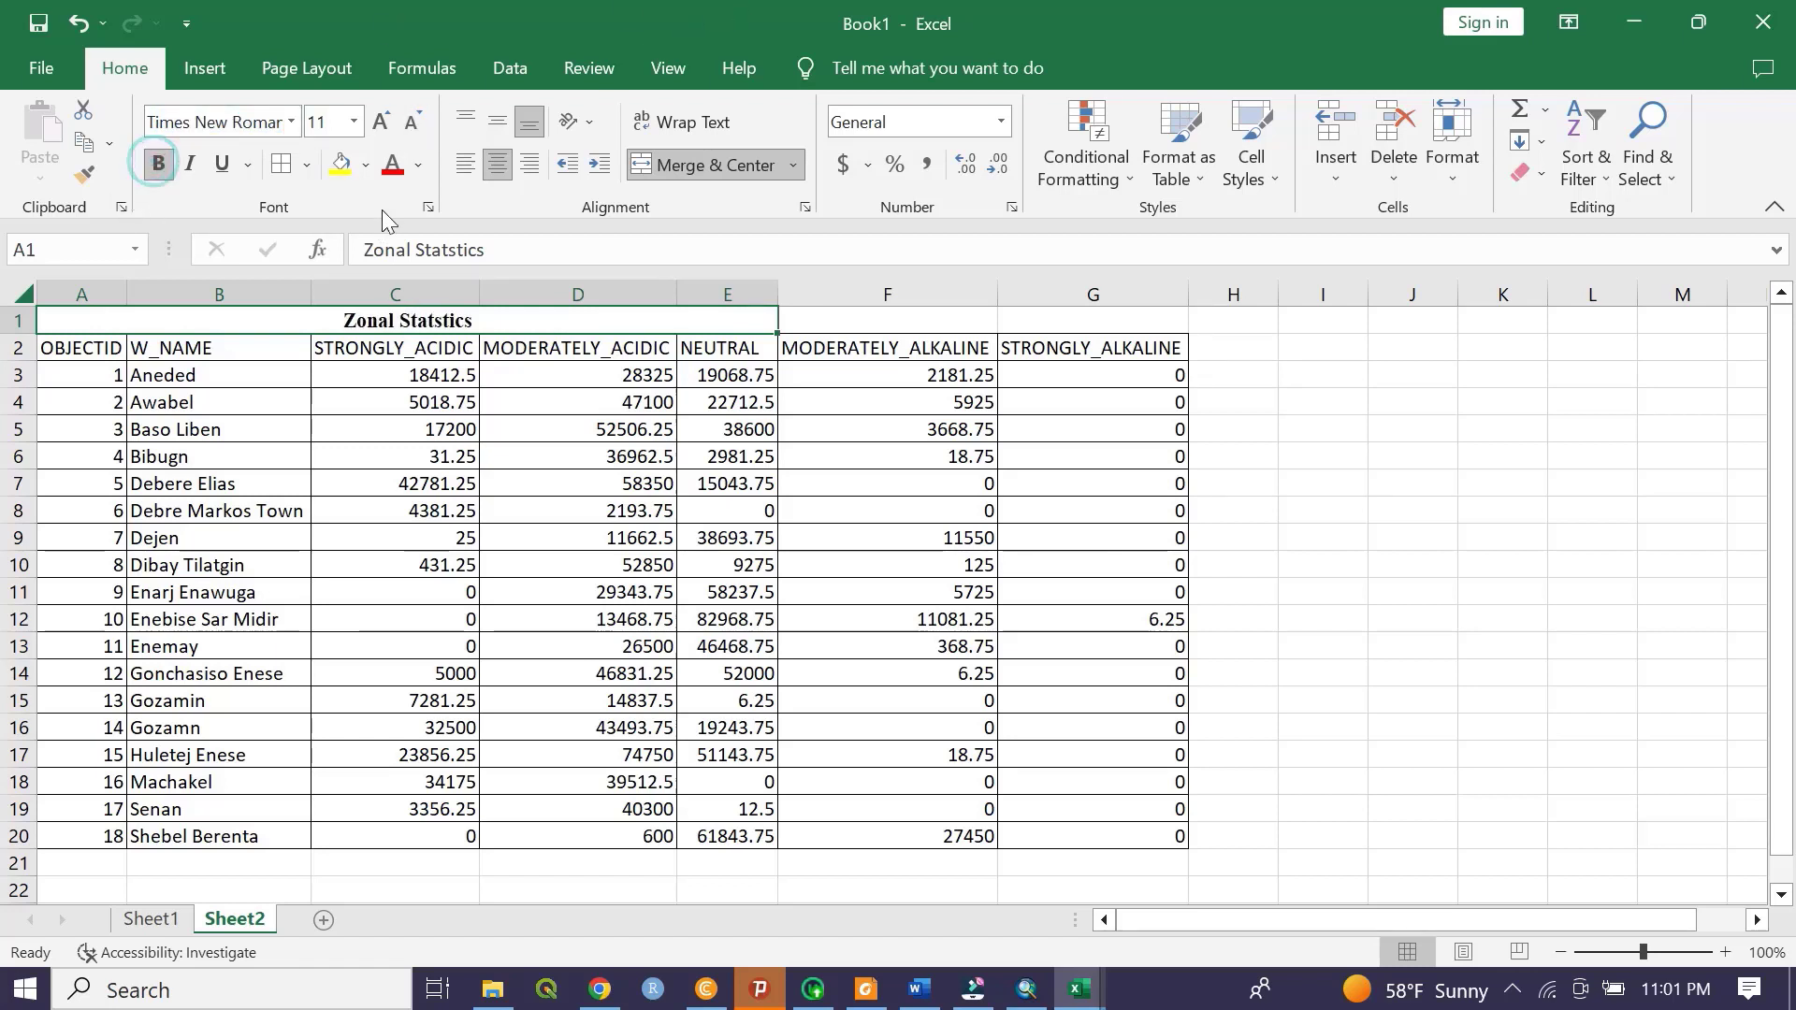
{"action": "left_click", "coordinate": [417, 166]}
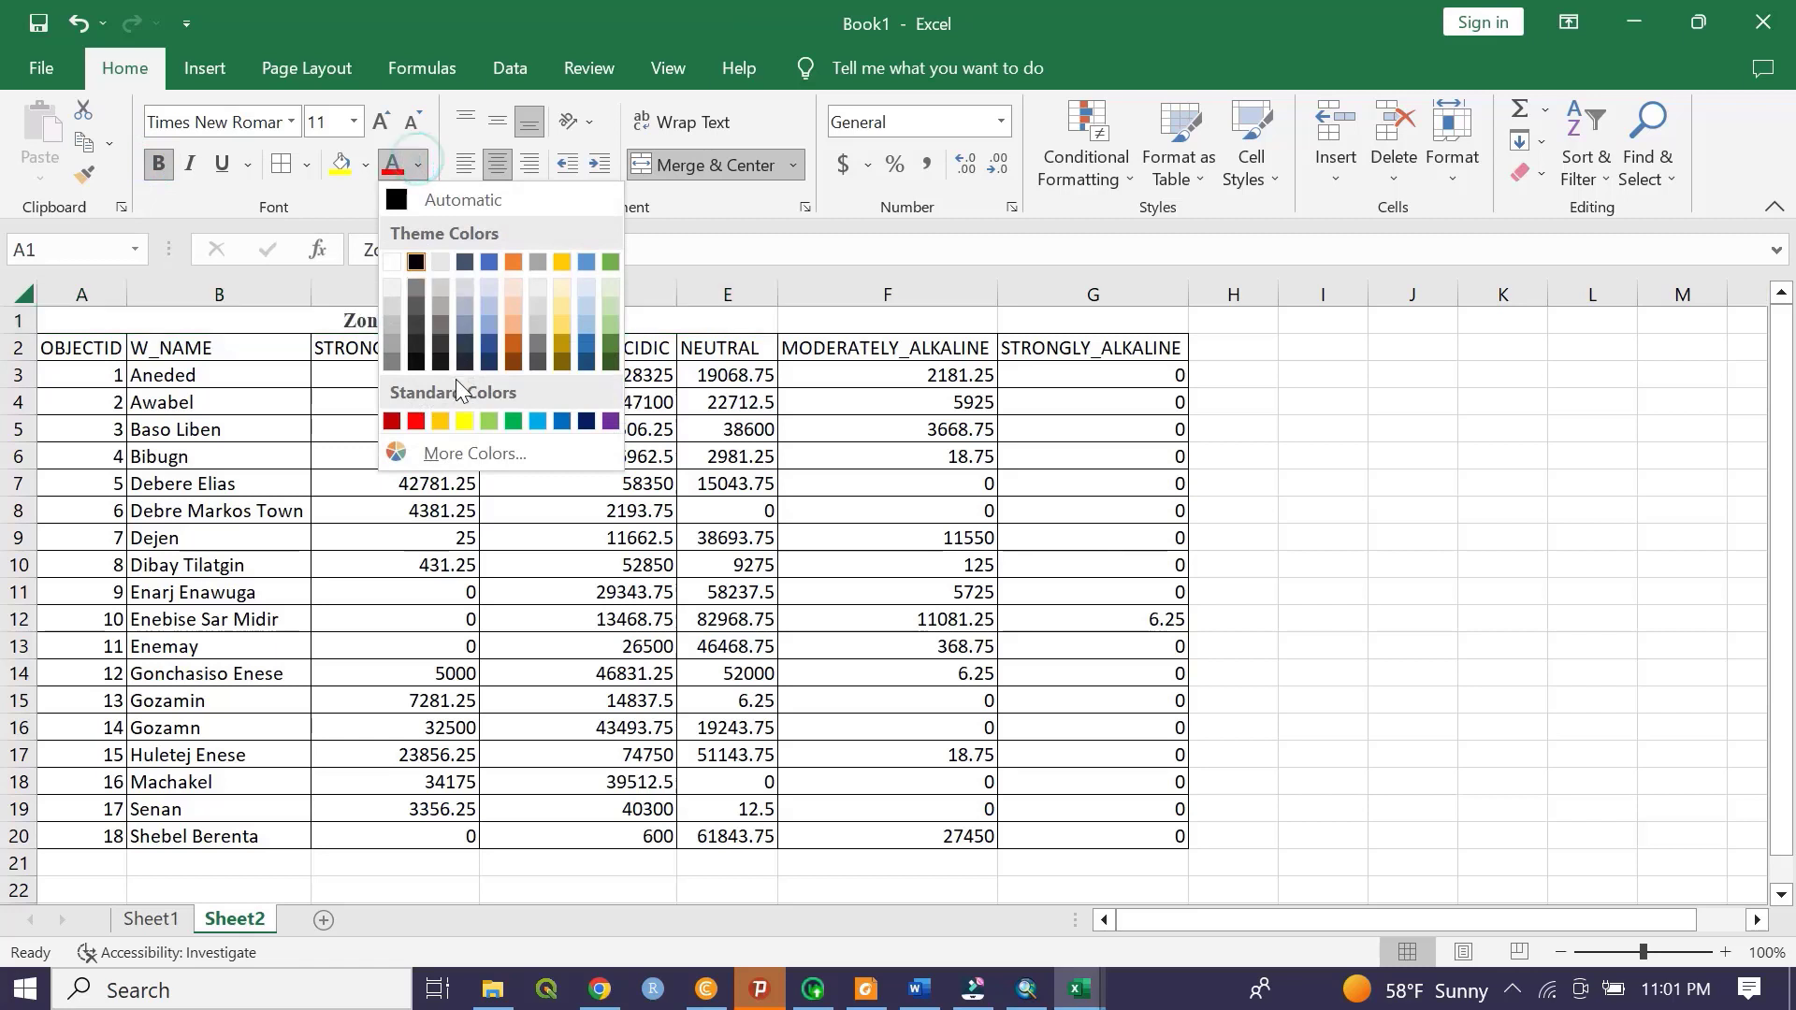
{"action": "left_click", "coordinate": [510, 421]}
{"action": "left_click", "coordinate": [835, 484]}
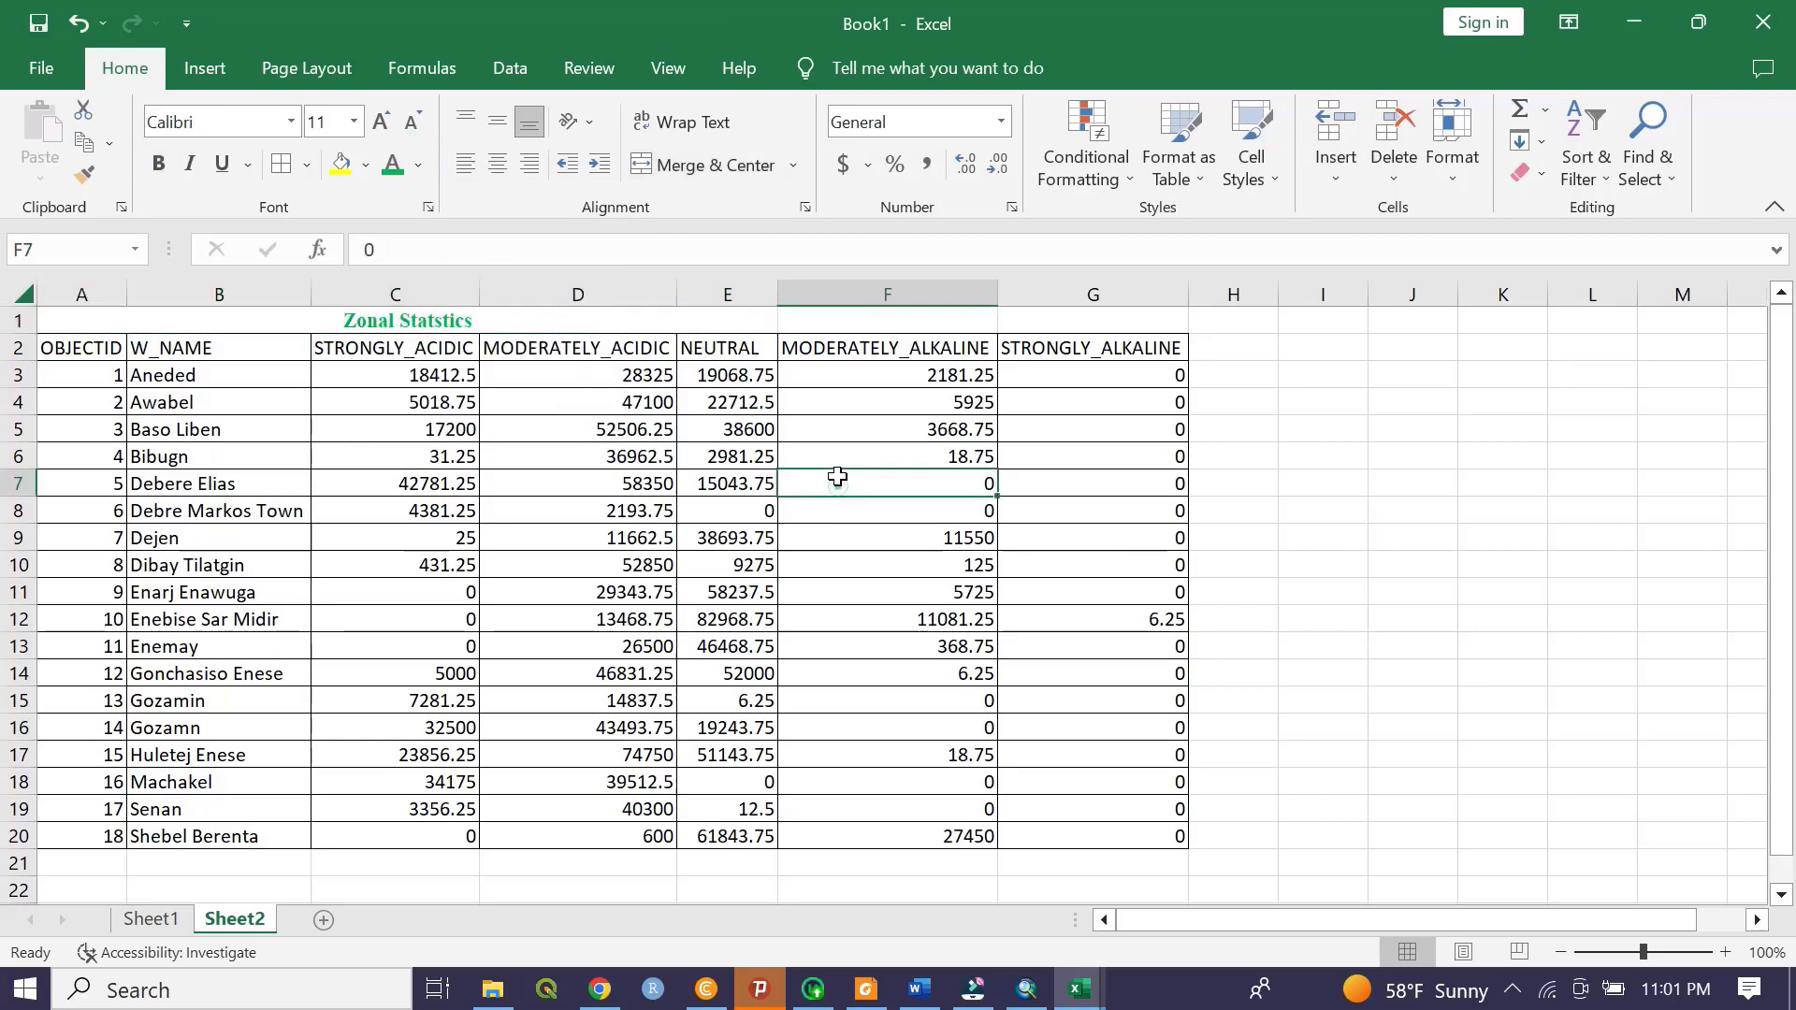
- Narrow the MODERATELY_ALKALINE and STRONGLY_ALKALINE columns, F and G
{"action": "left_click_drag", "start_coordinate": [998, 290], "coordinate": [955, 290]}
{"action": "left_click_drag", "start_coordinate": [1147, 293], "coordinate": [1098, 292]}
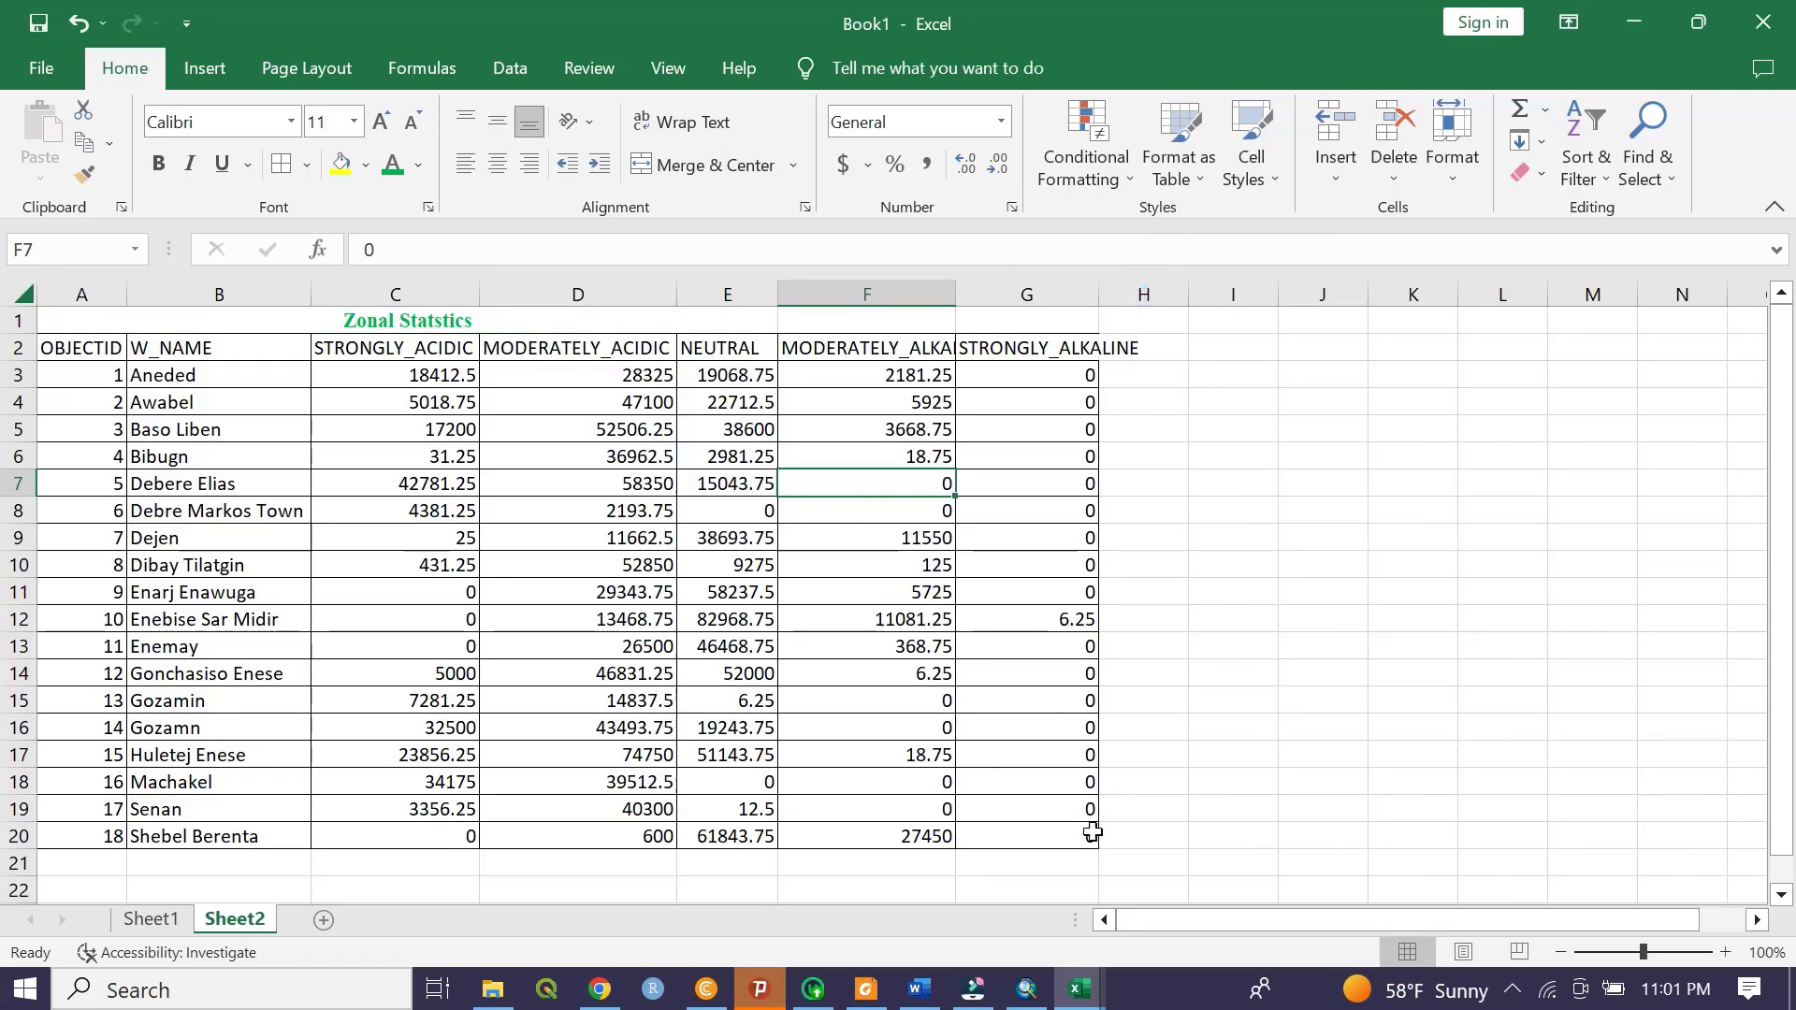
- Switch to ArcMap and open the attribute table of the EastGojam layer
{"action": "mouse_move", "coordinate": [1025, 997]}
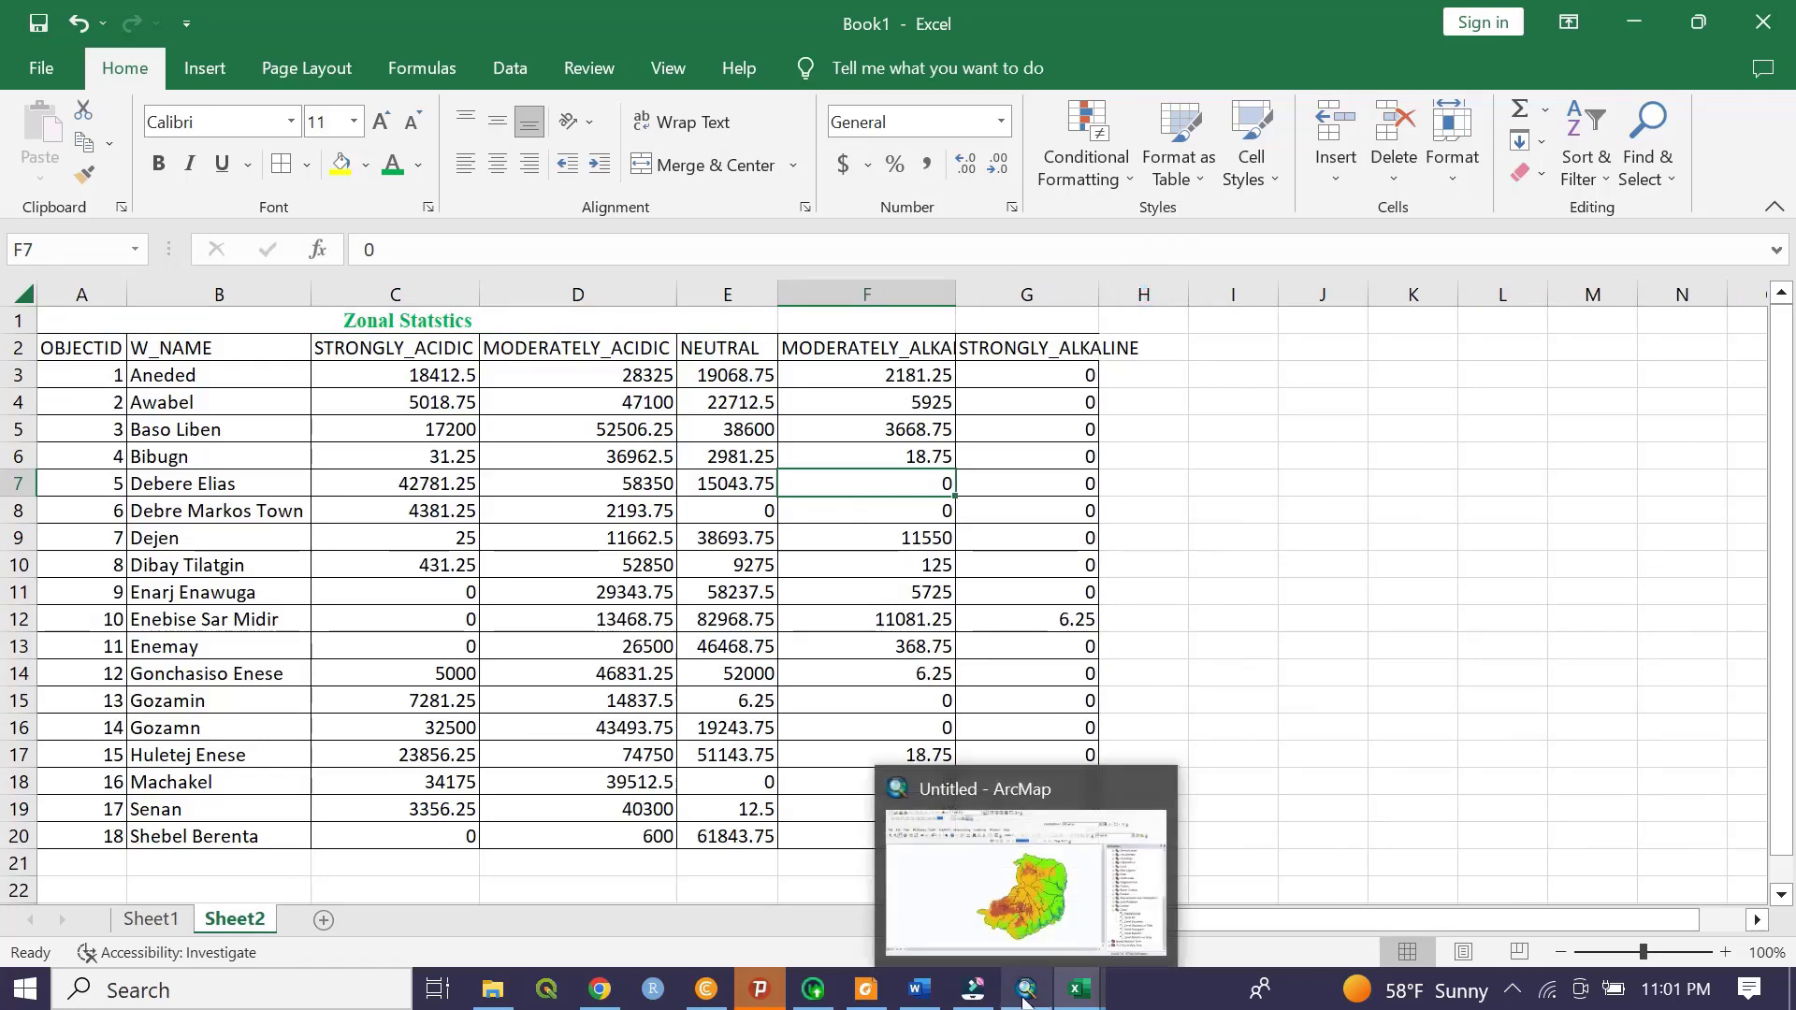
{"action": "left_click", "coordinate": [1025, 997]}
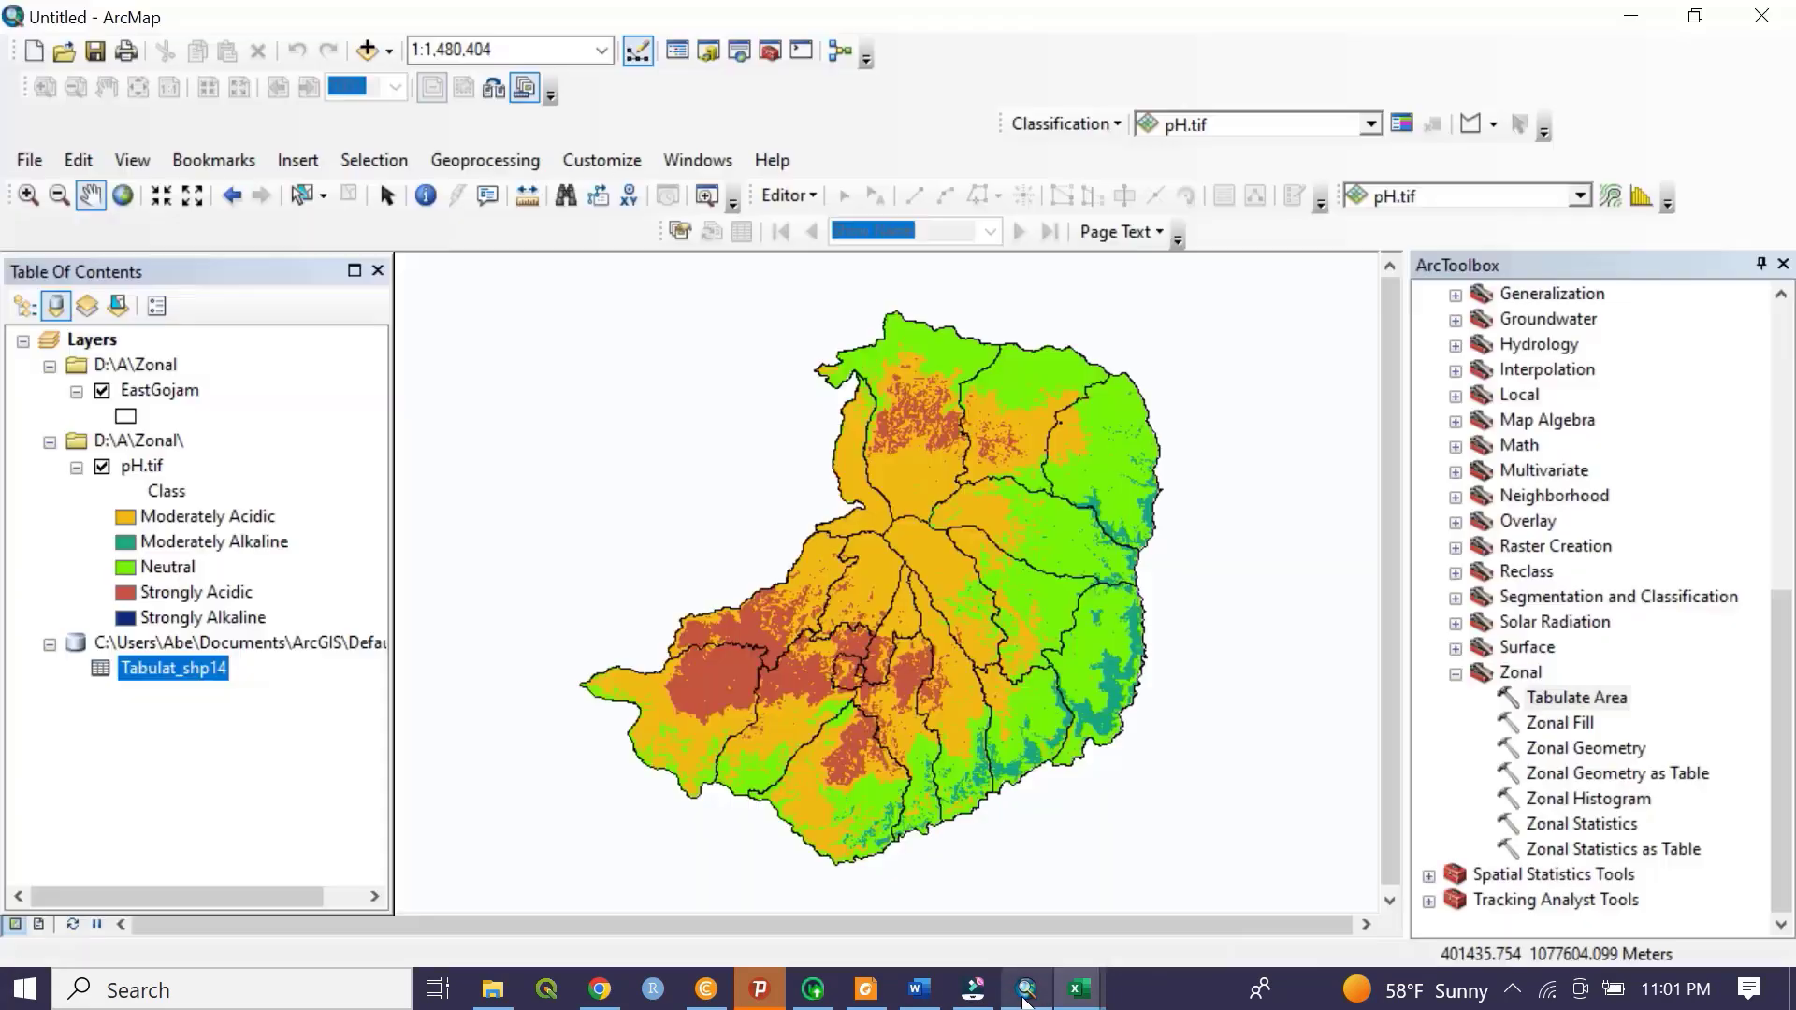
{"action": "left_click", "coordinate": [154, 389]}
{"action": "right_click", "coordinate": [155, 389]}
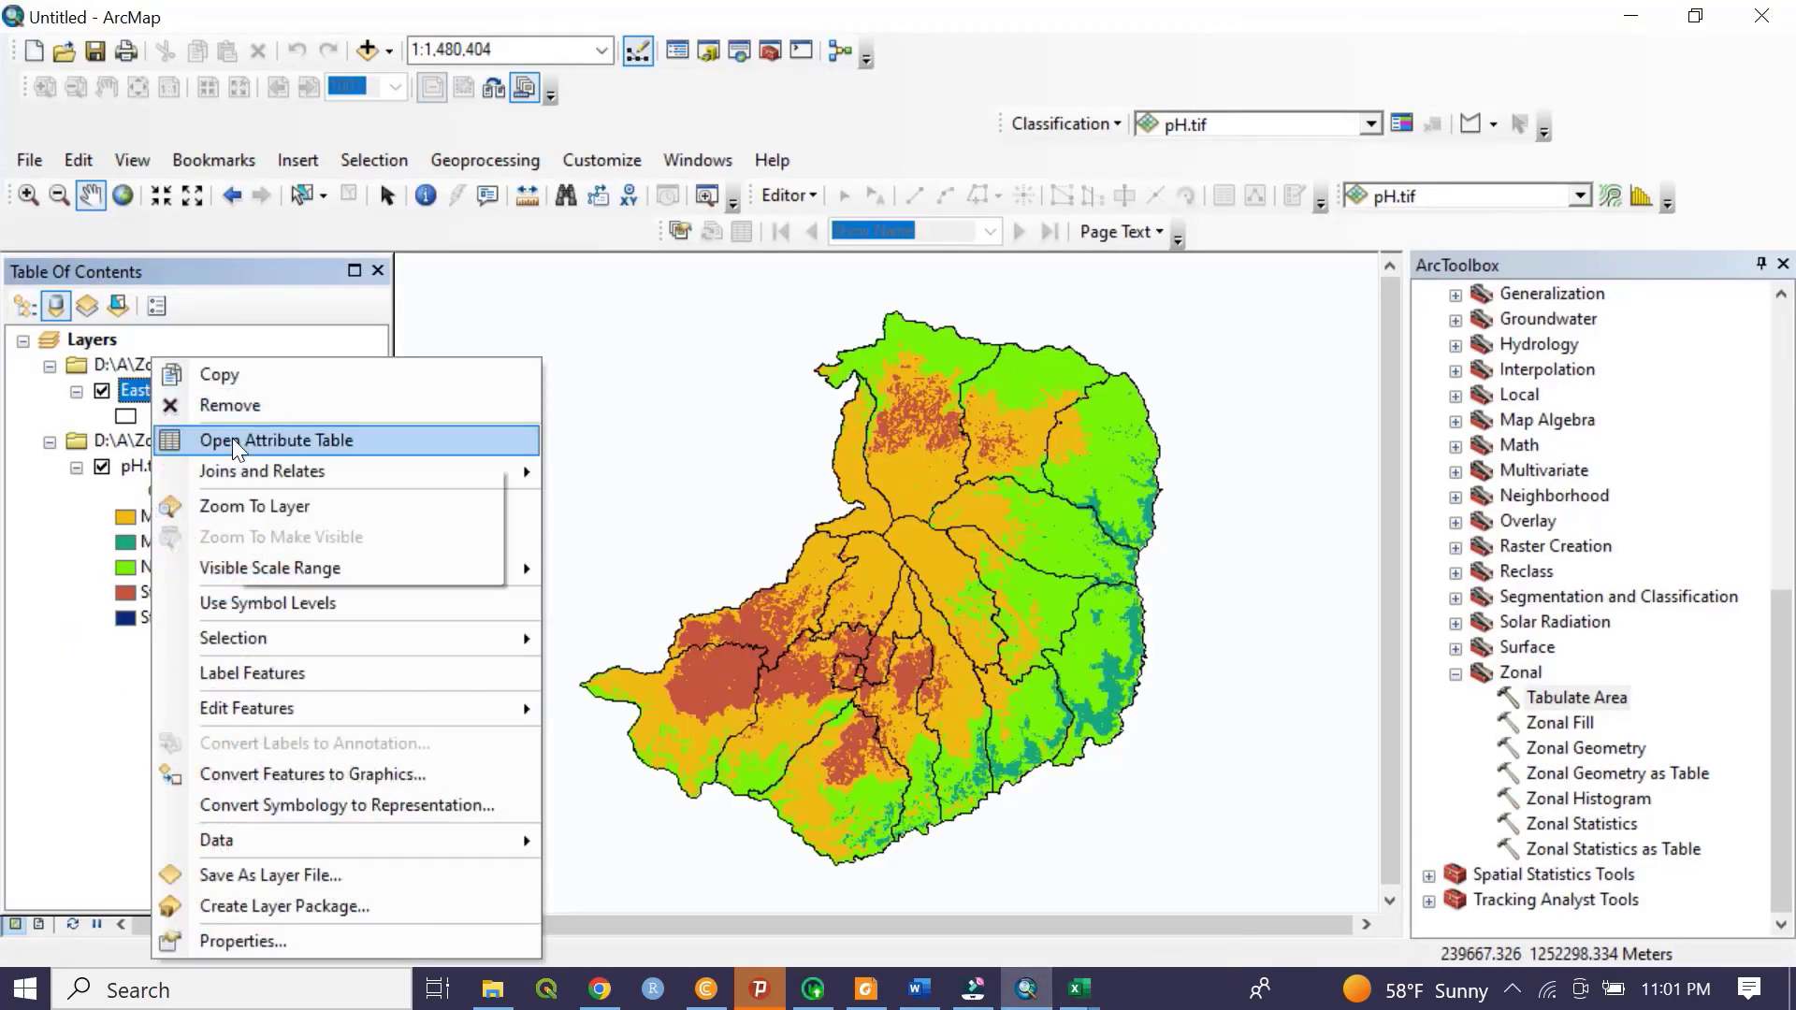
{"action": "left_click", "coordinate": [231, 440]}
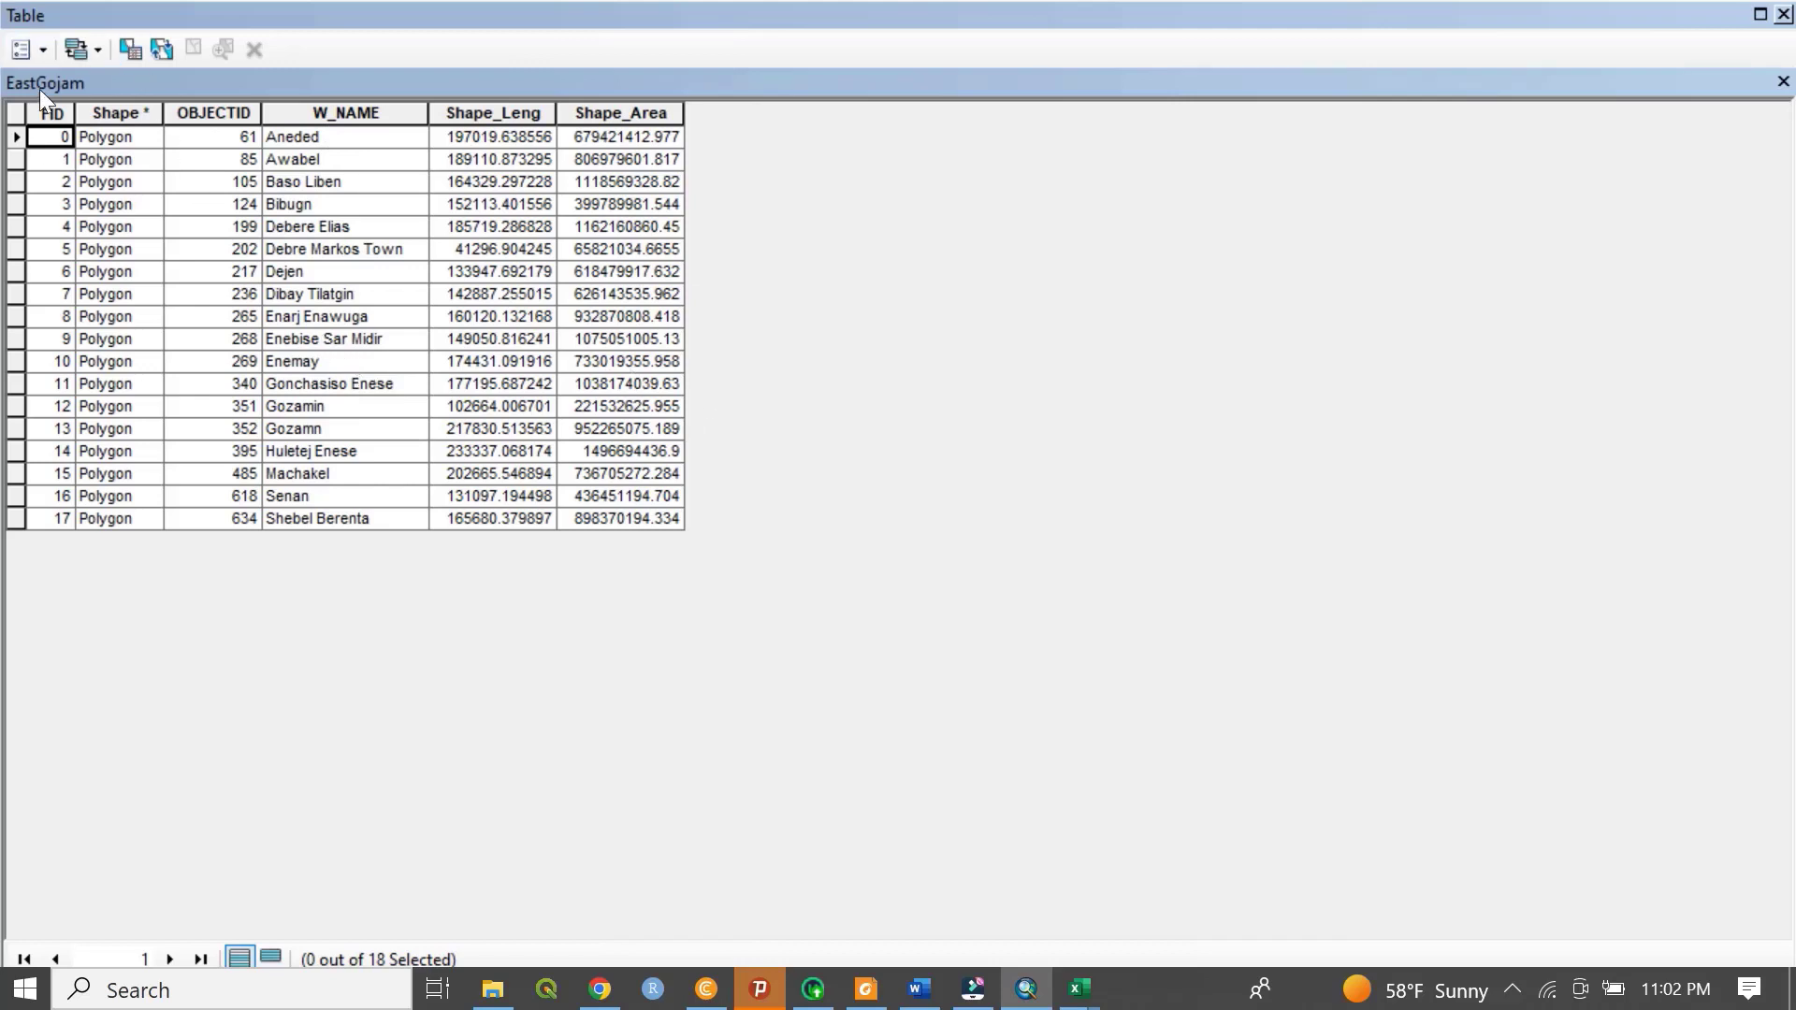
- Add a field named Area_Ha of type Double to the EastGojam attribute table
{"action": "left_click", "coordinate": [43, 49]}
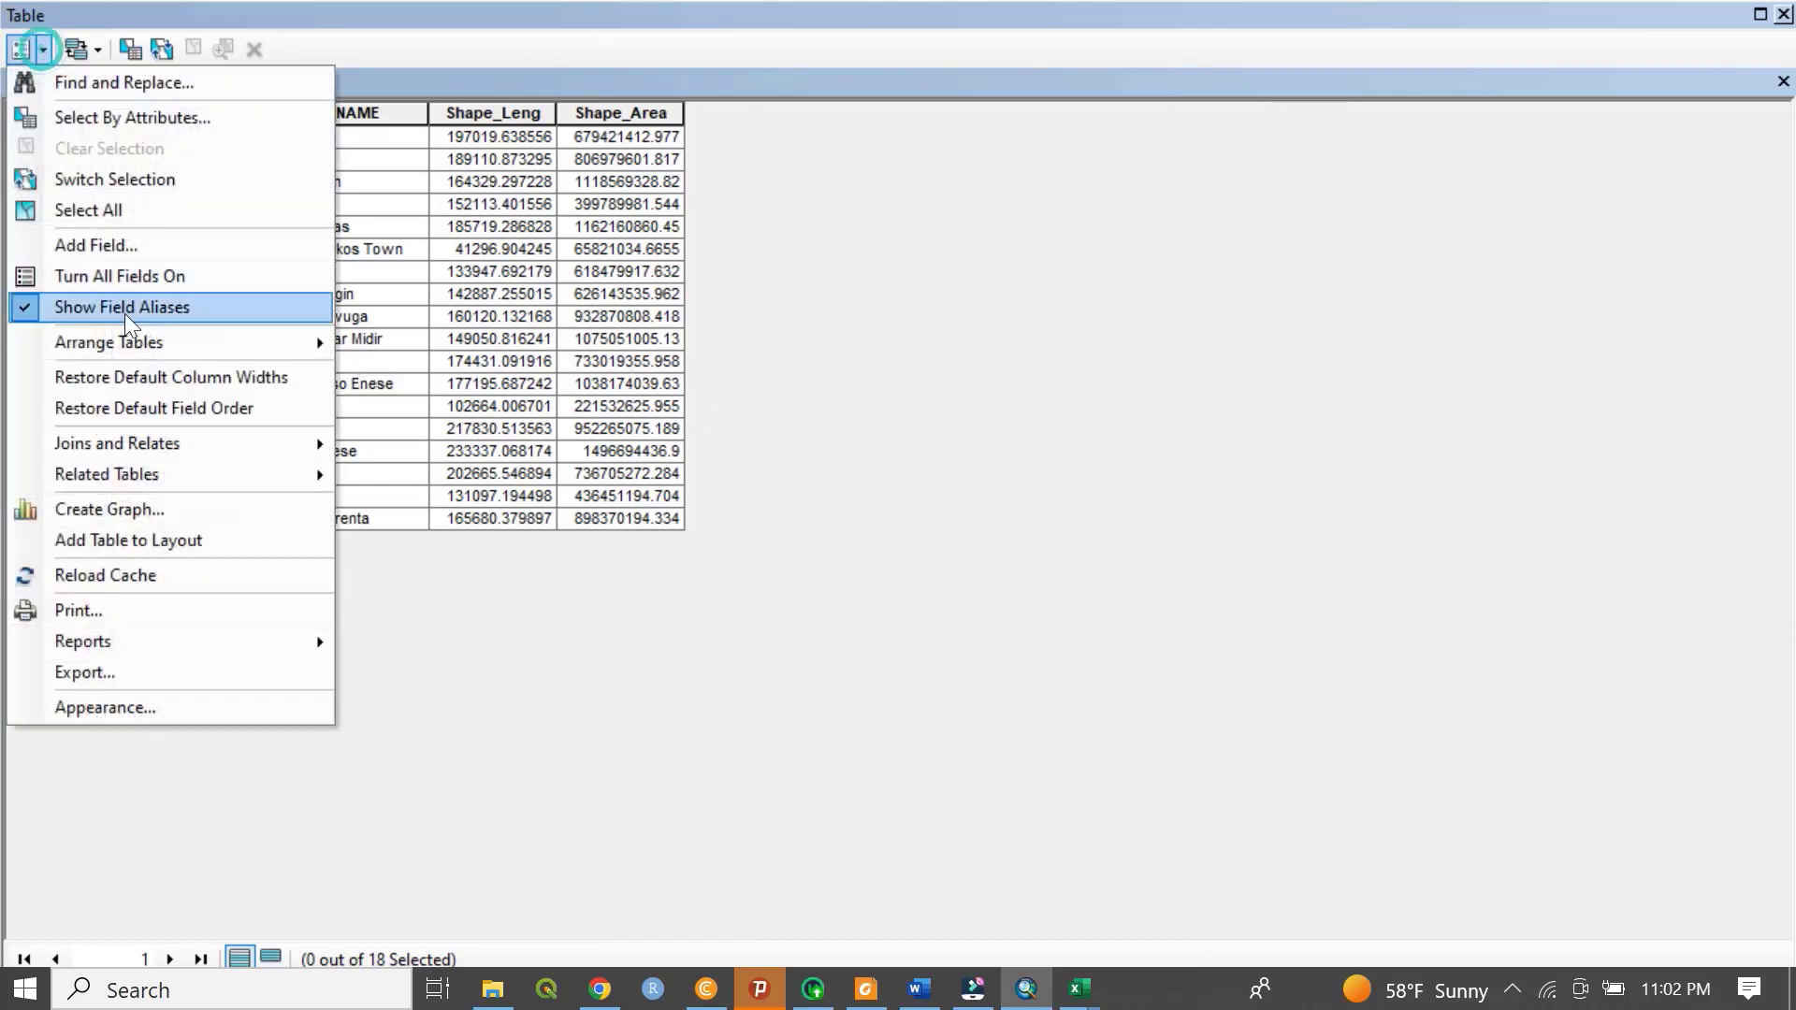
{"action": "left_click", "coordinate": [151, 242]}
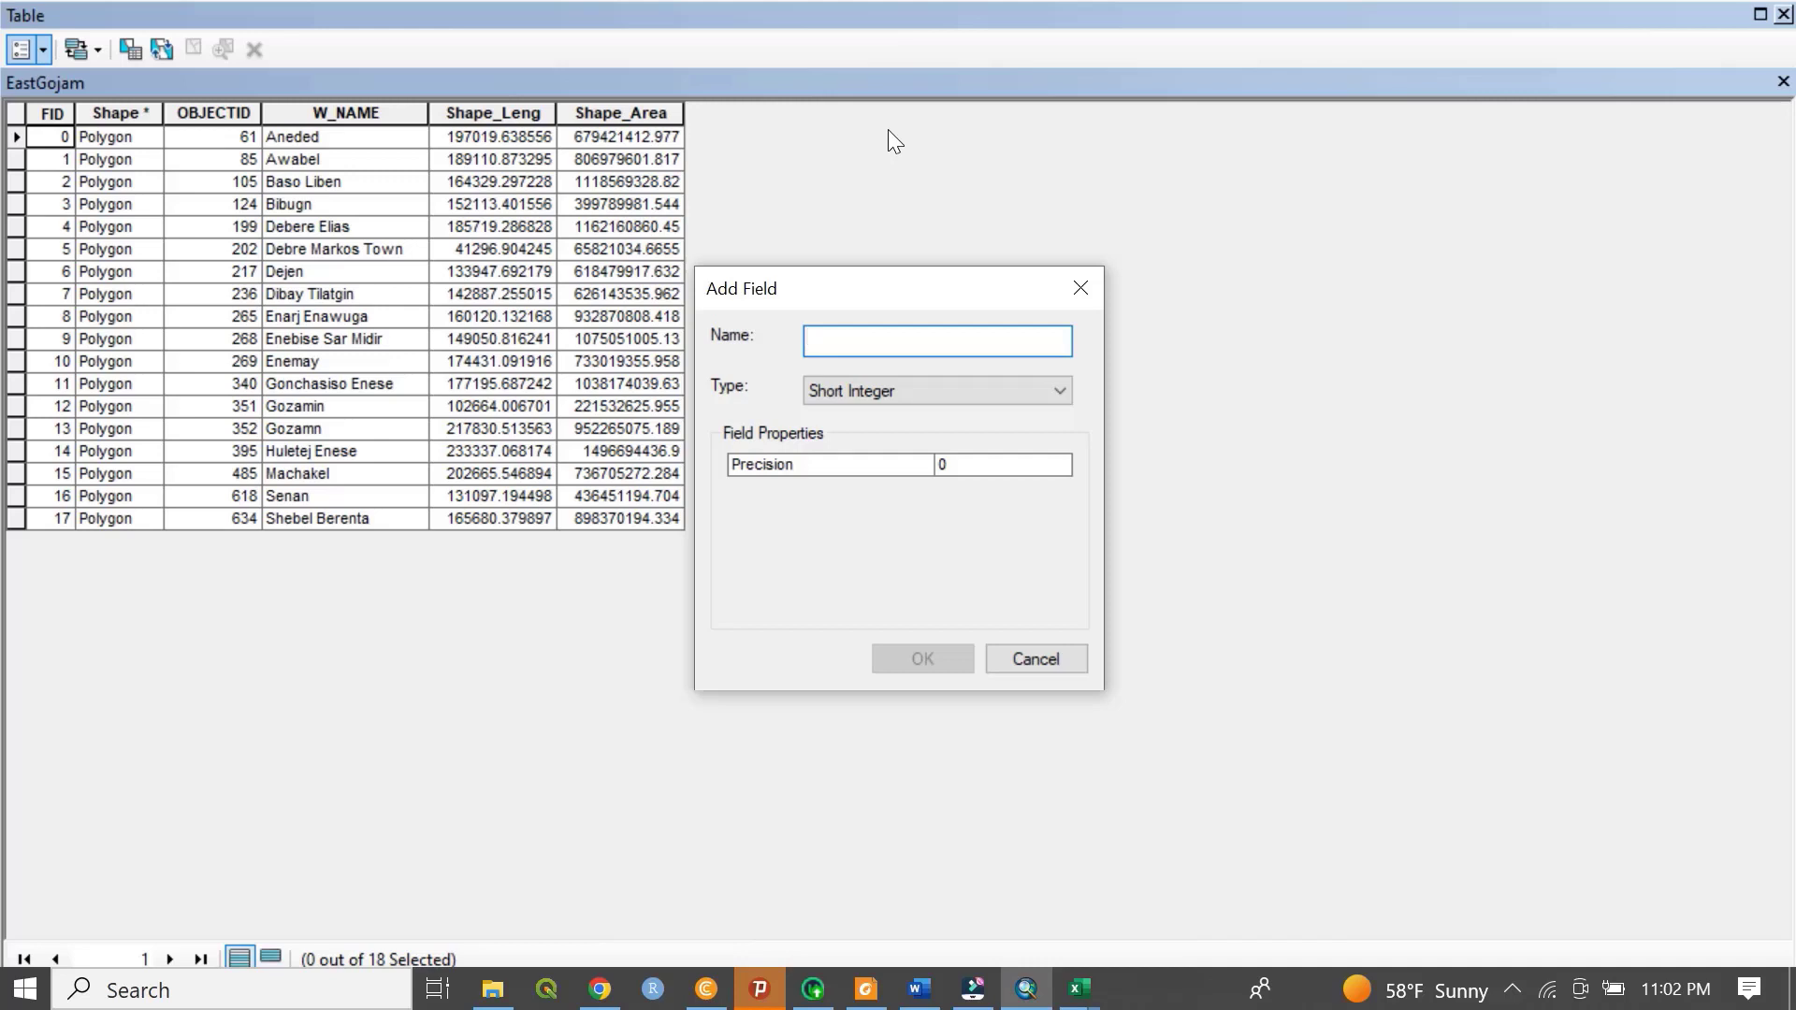
{"action": "type", "text": "Area"}
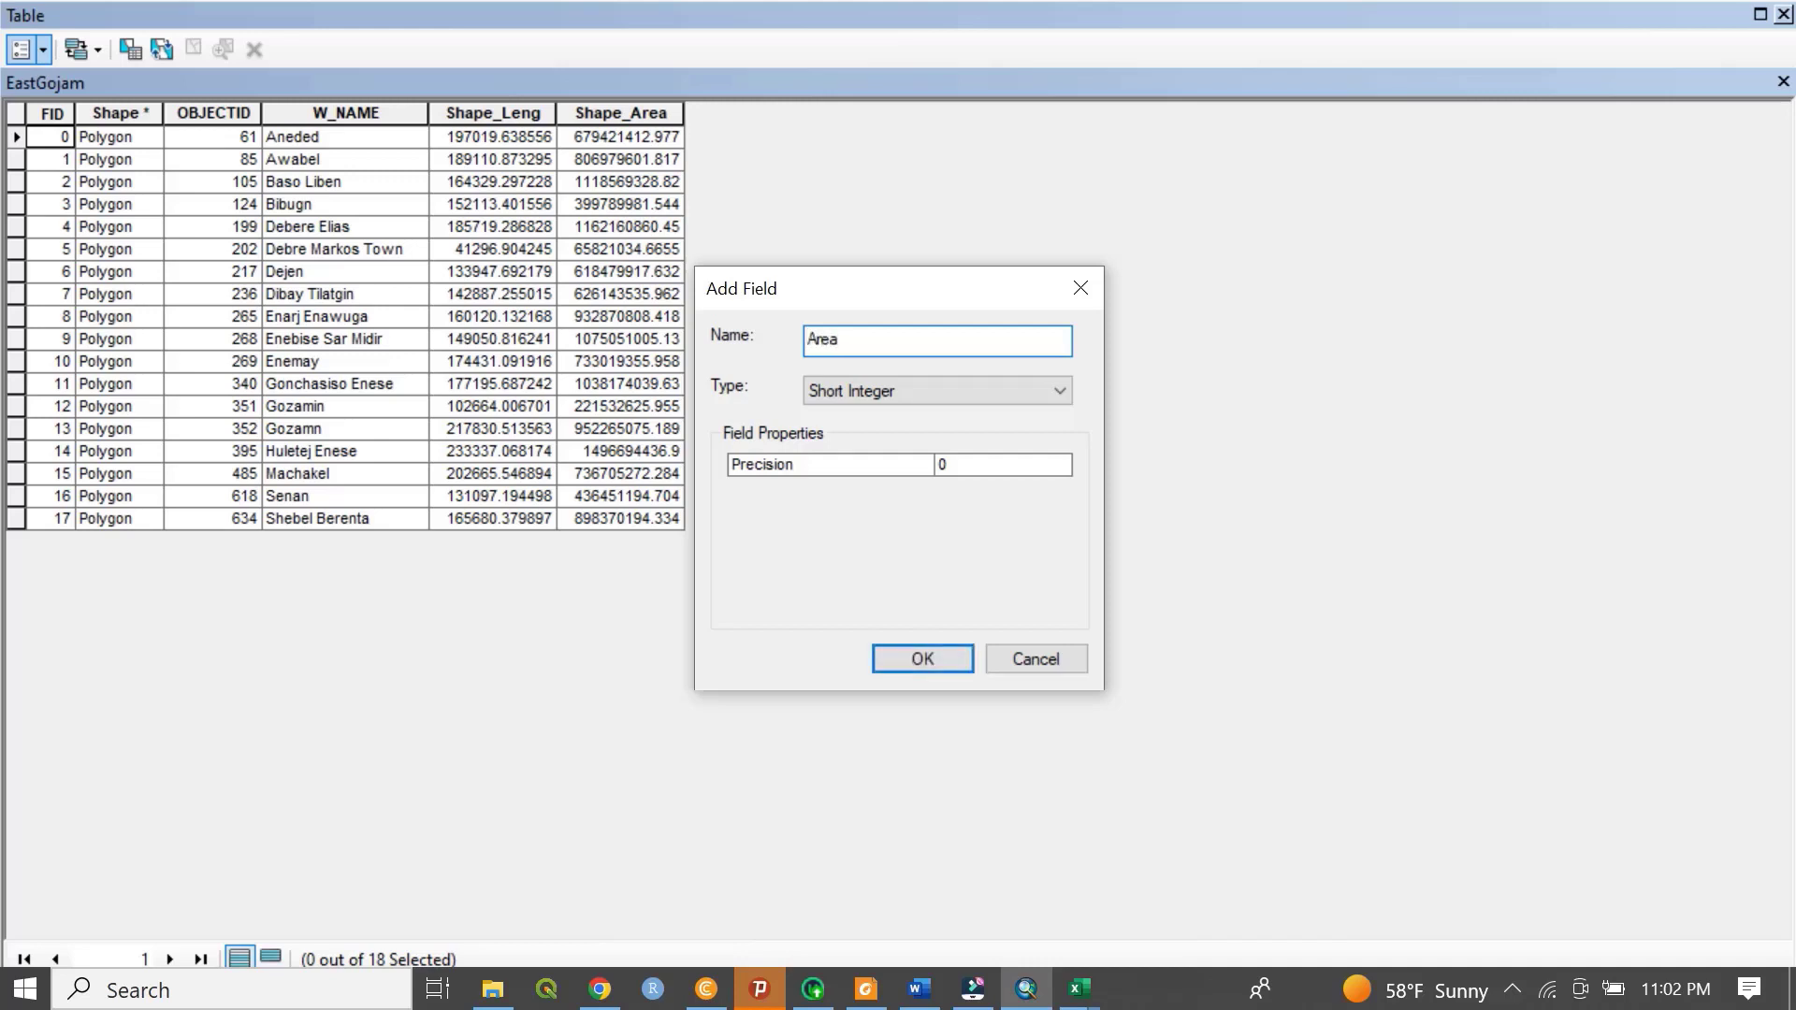
{"action": "type", "text": "_Ha"}
{"action": "left_click", "coordinate": [902, 387]}
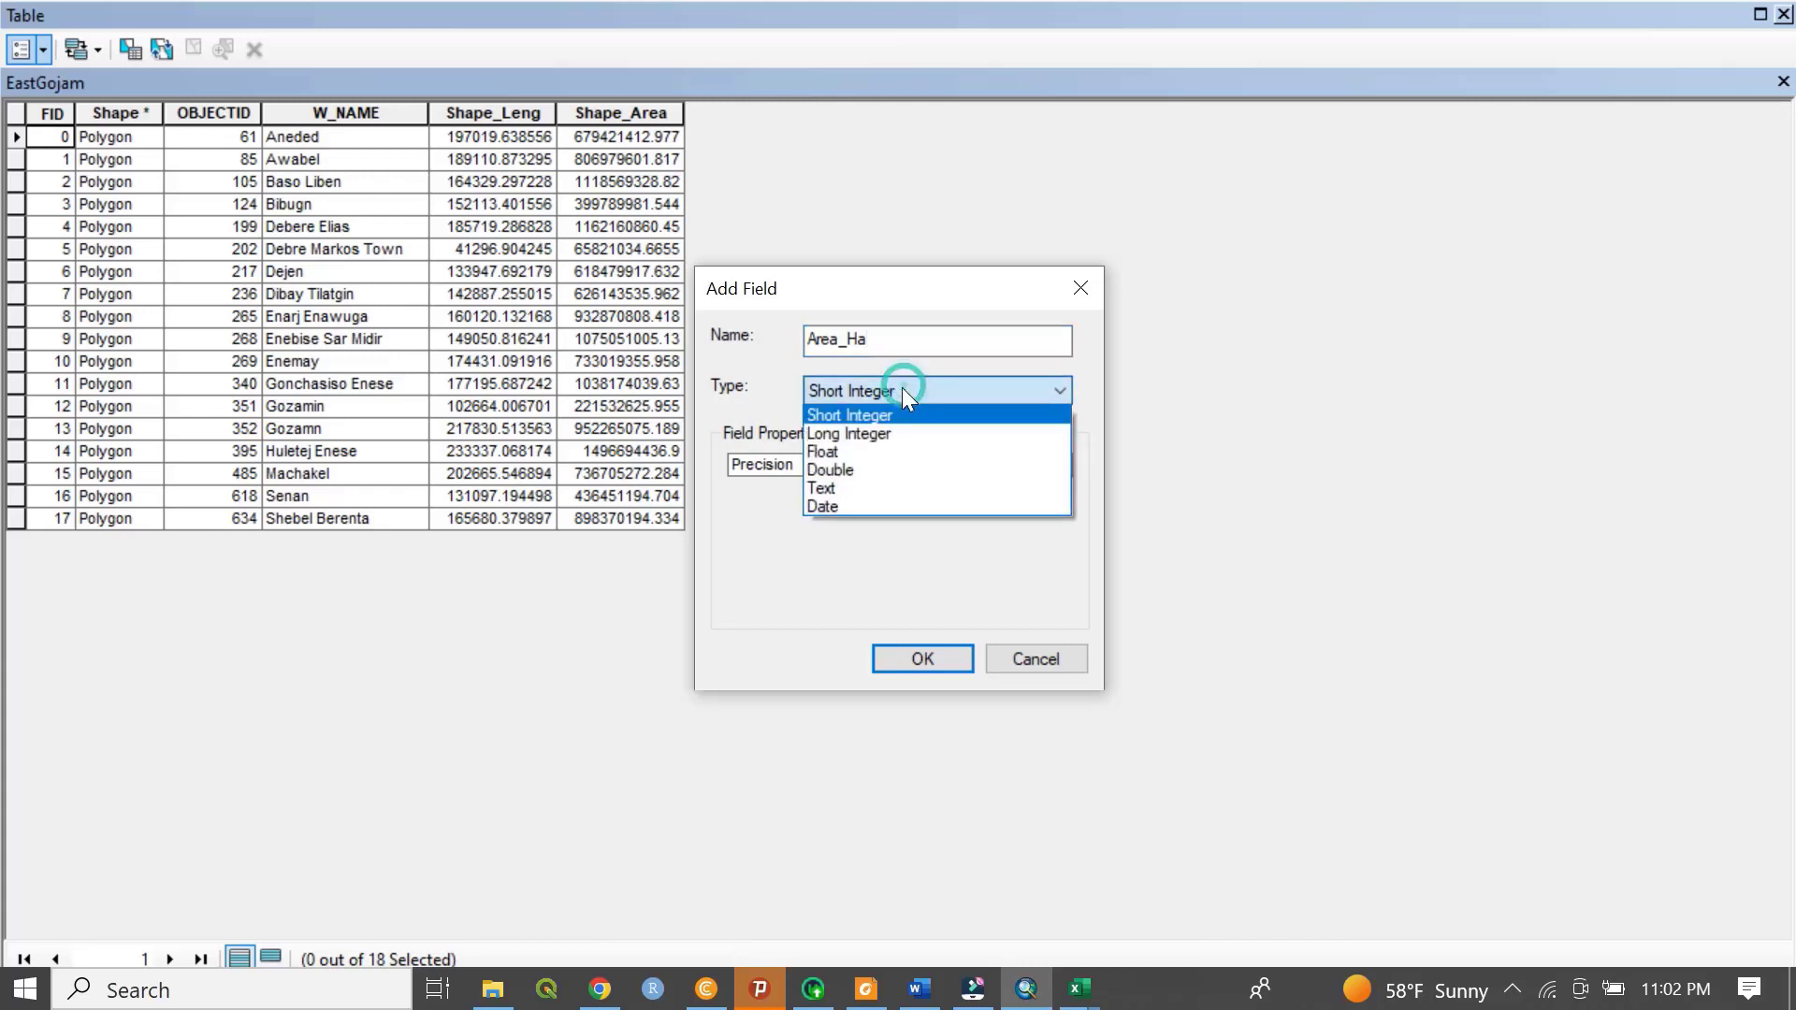
{"action": "left_click", "coordinate": [867, 469]}
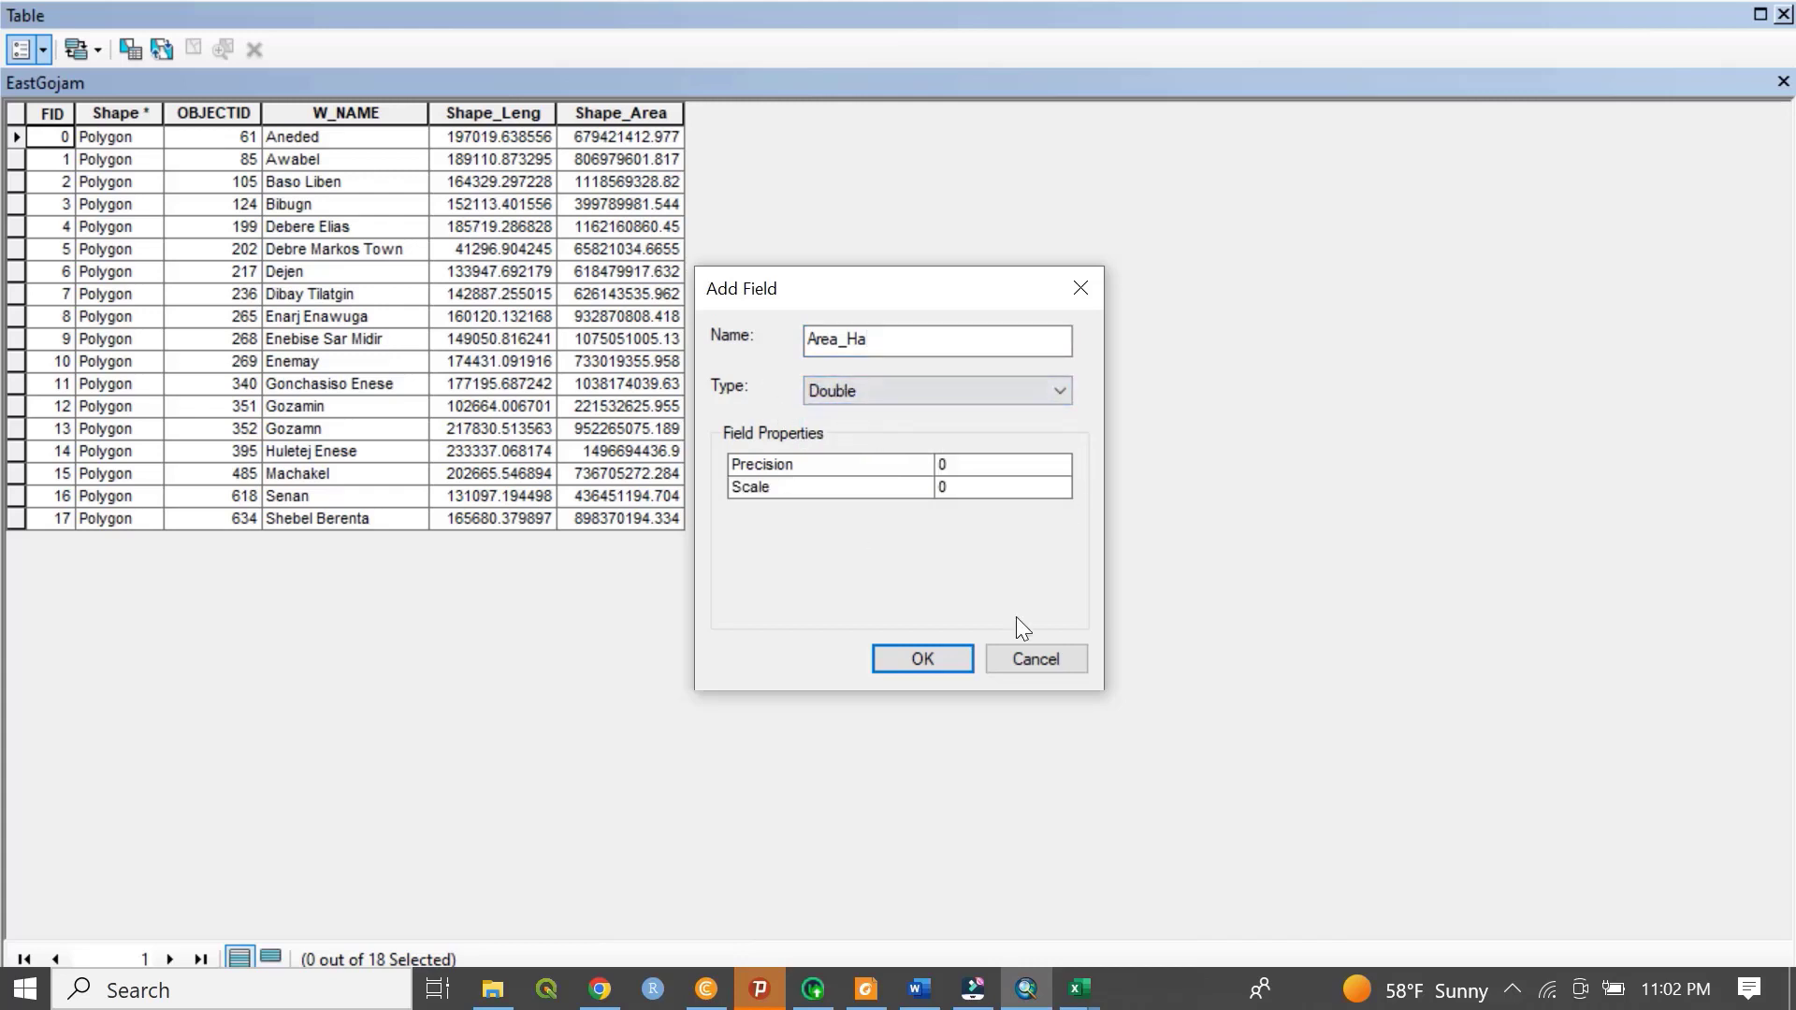
{"action": "left_click", "coordinate": [936, 660]}
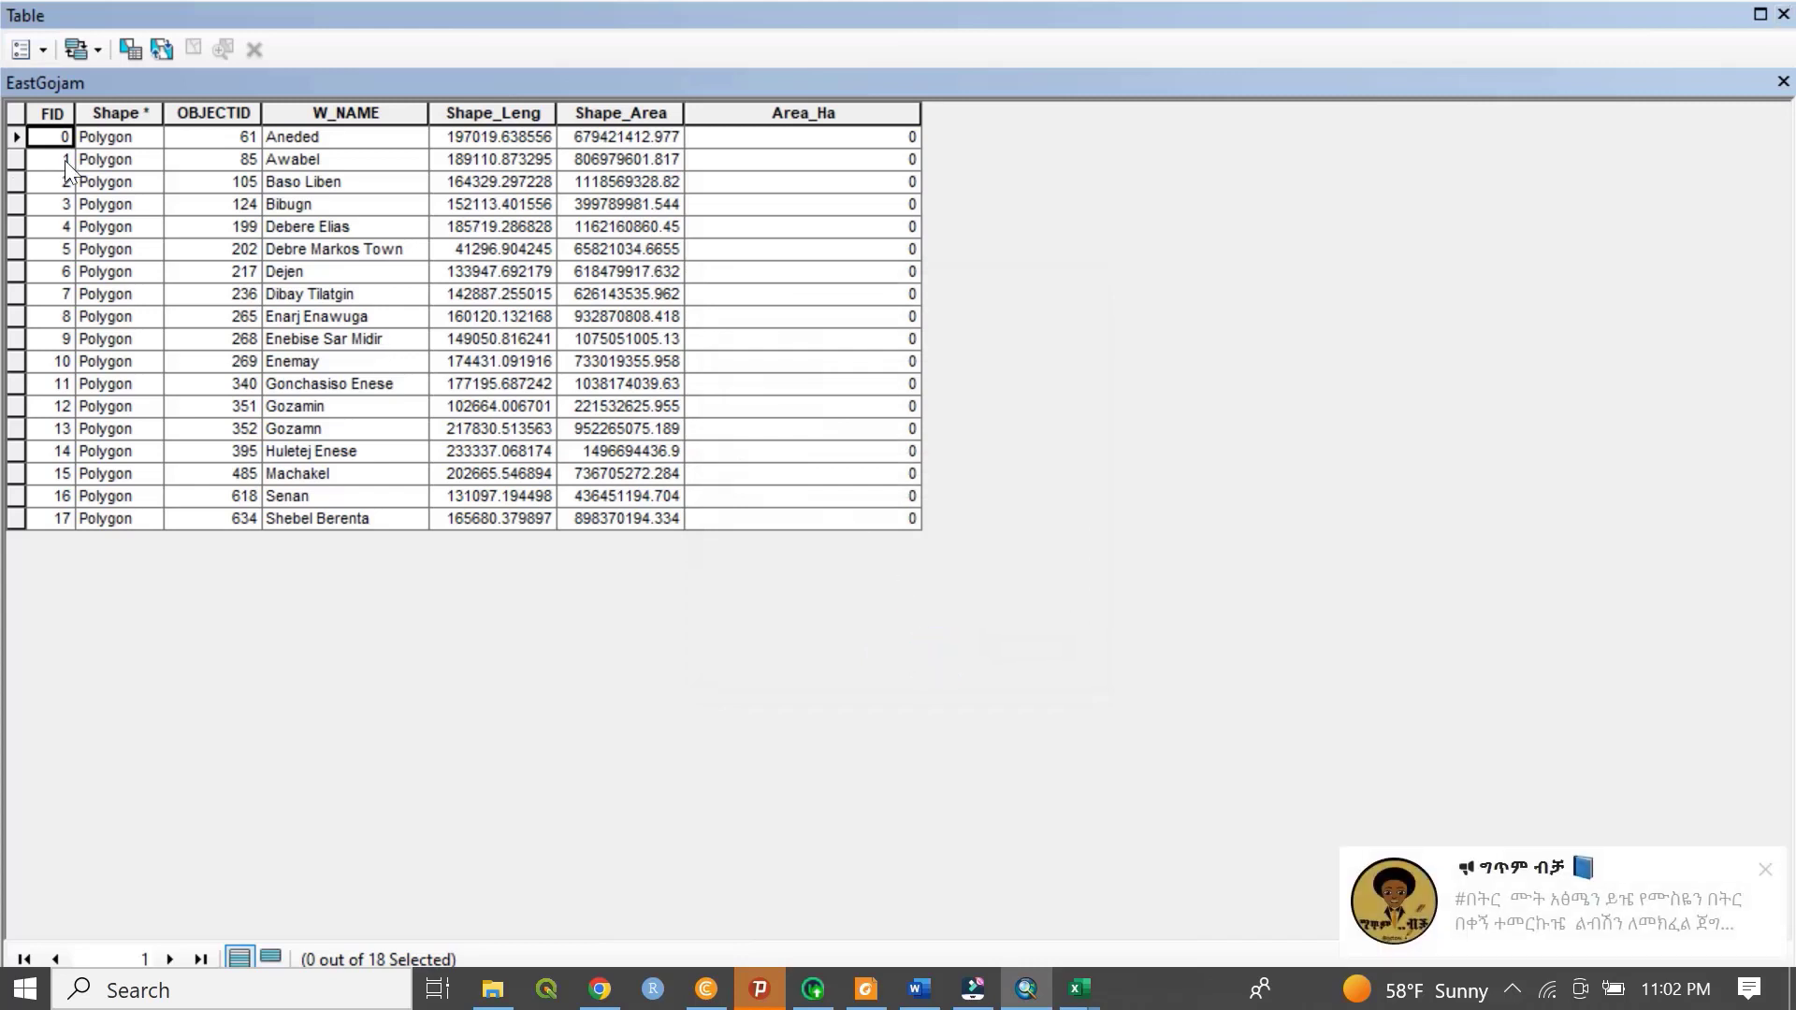
- Calculate each district polygon's area in hectares into the Area_Ha field, using the data source's coordinate system
{"action": "left_click", "coordinate": [1765, 870]}
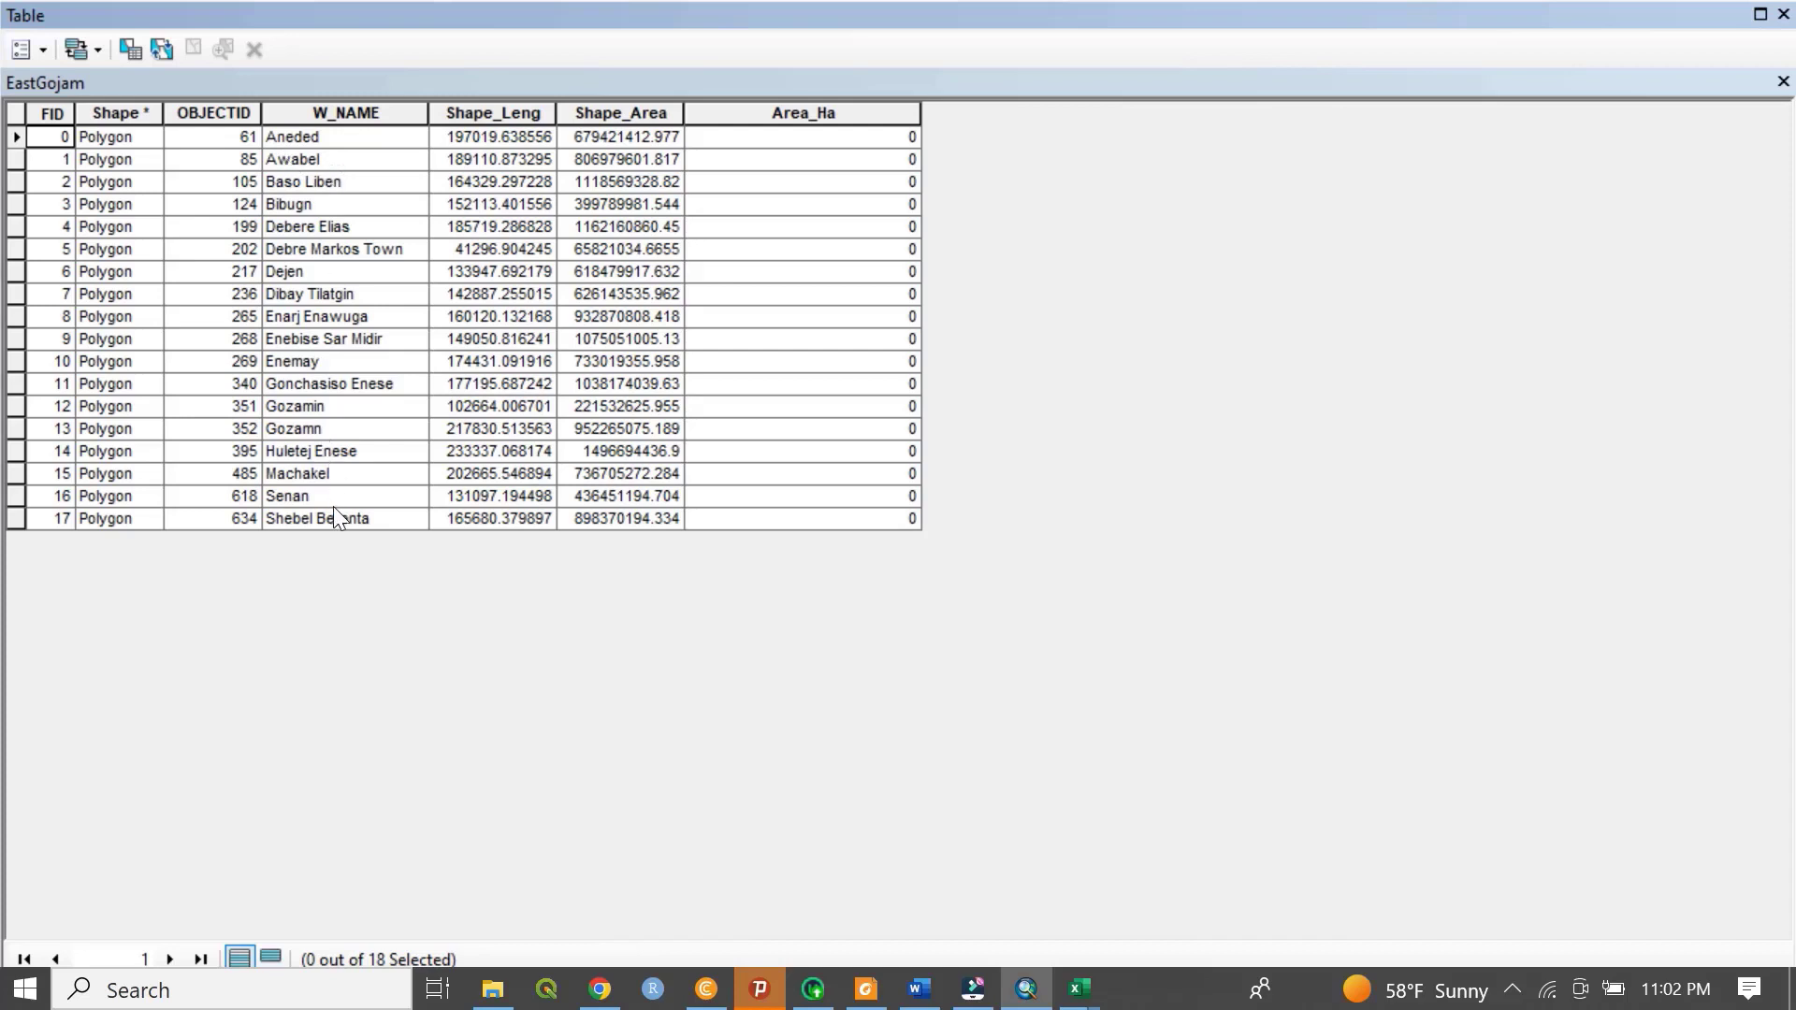
{"action": "left_click", "coordinate": [807, 108]}
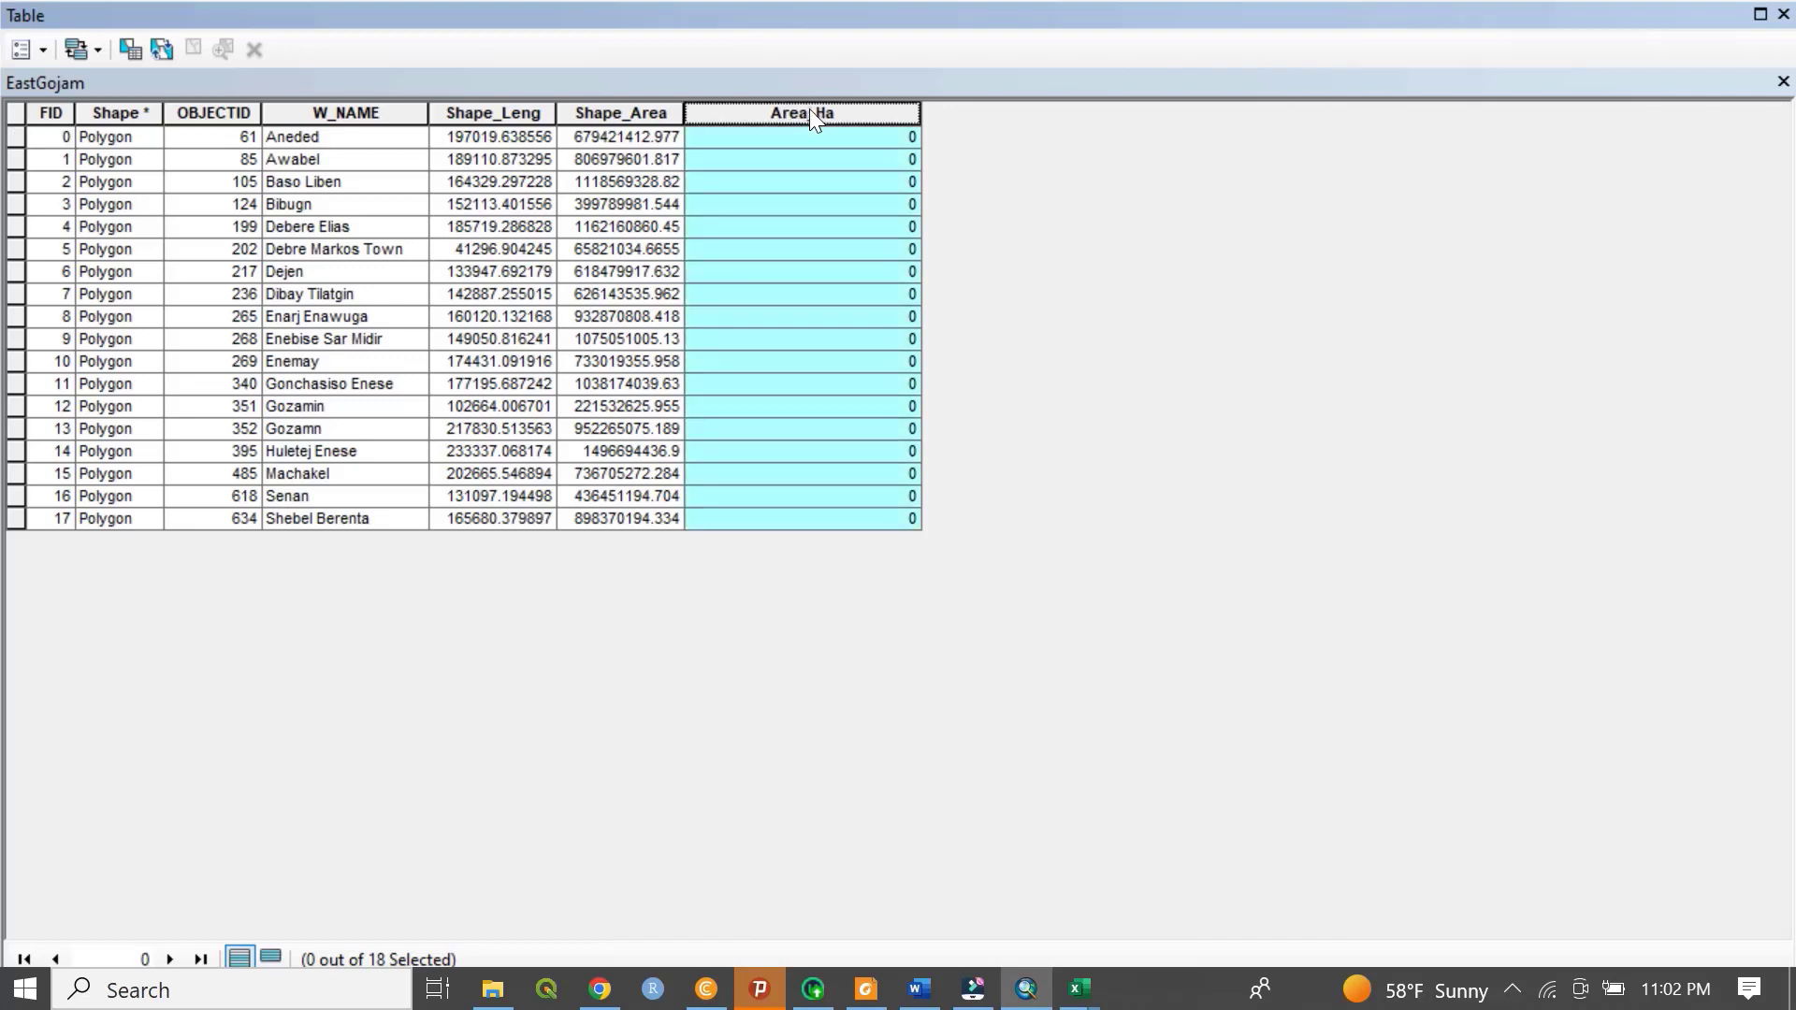
{"action": "right_click", "coordinate": [810, 108]}
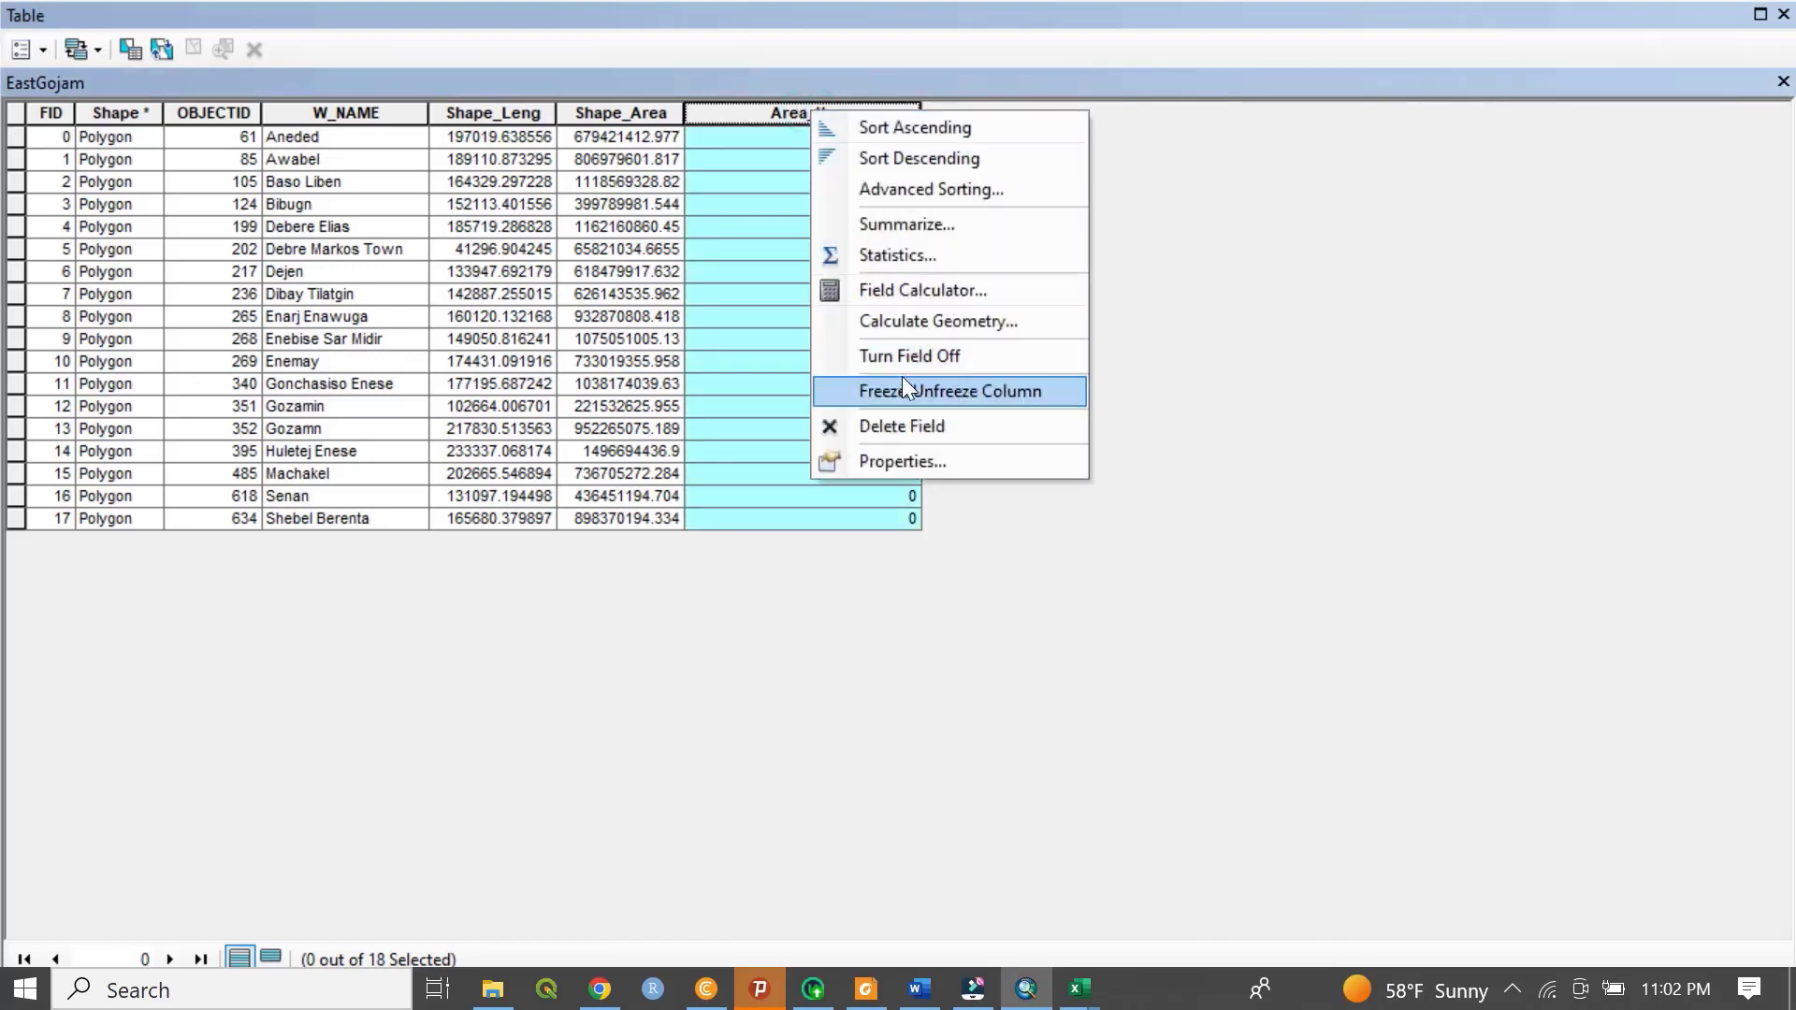
{"action": "left_click", "coordinate": [923, 320]}
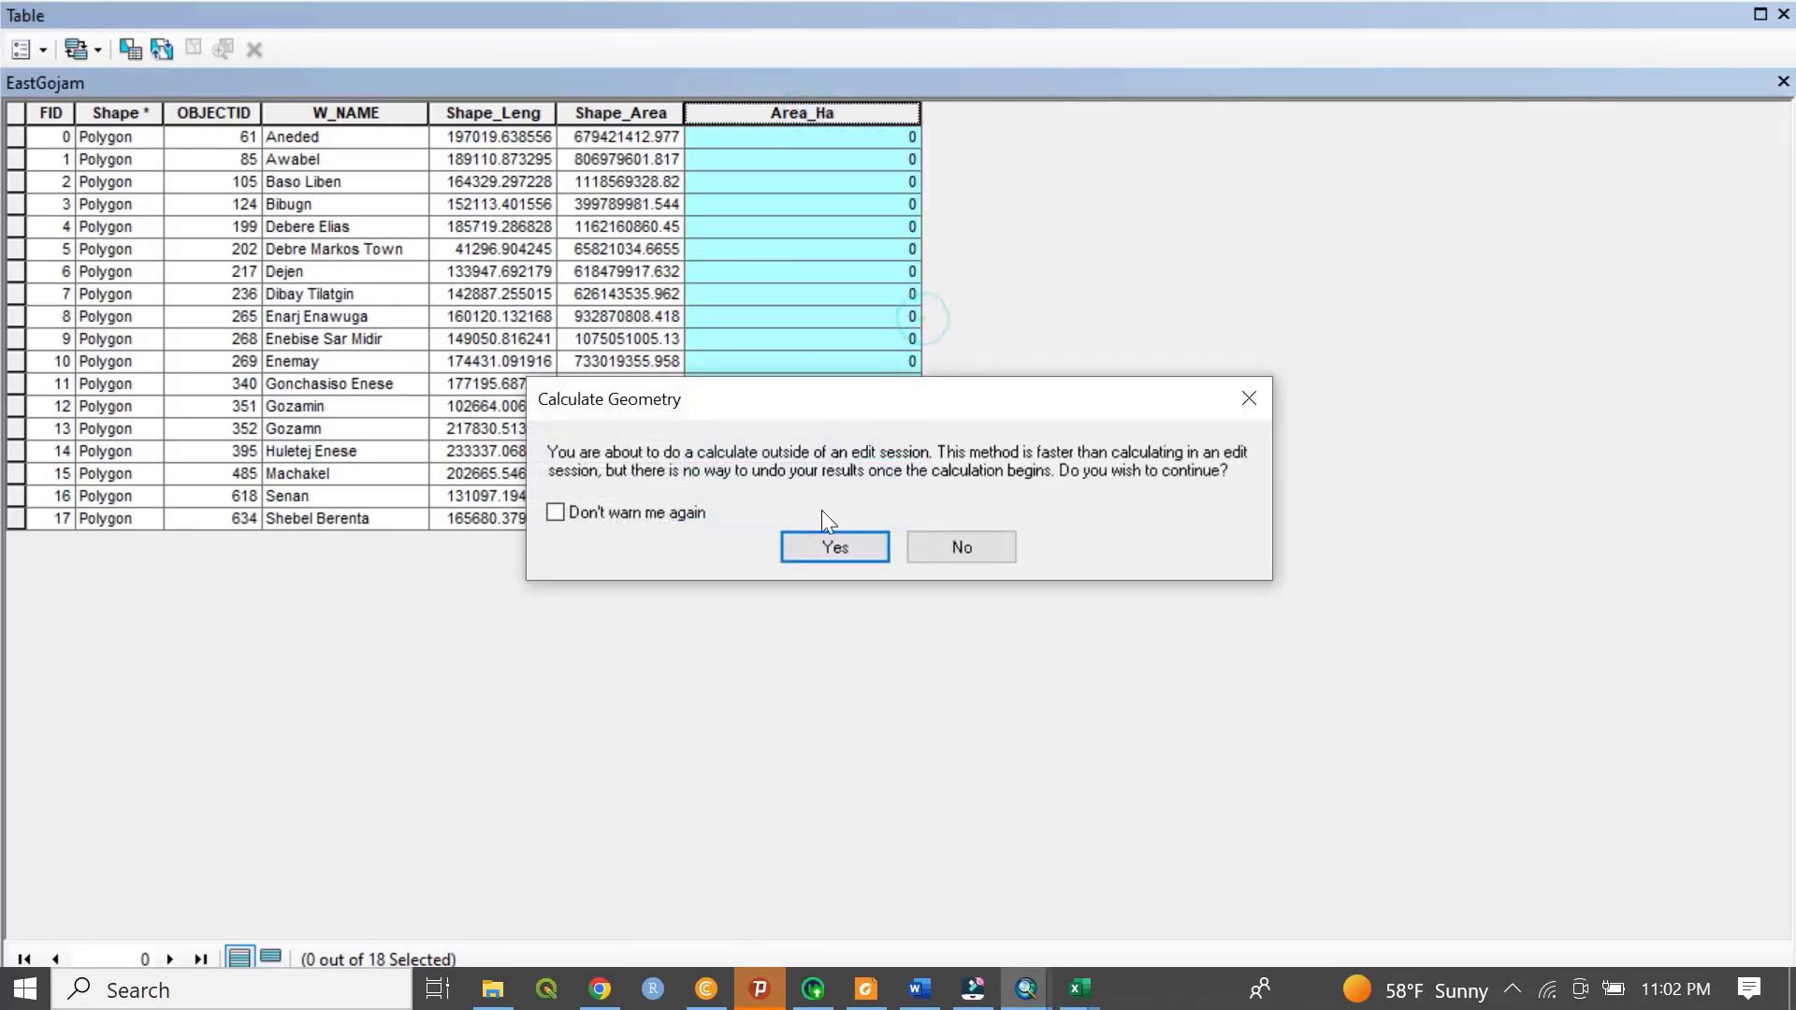
{"action": "left_click", "coordinate": [832, 540]}
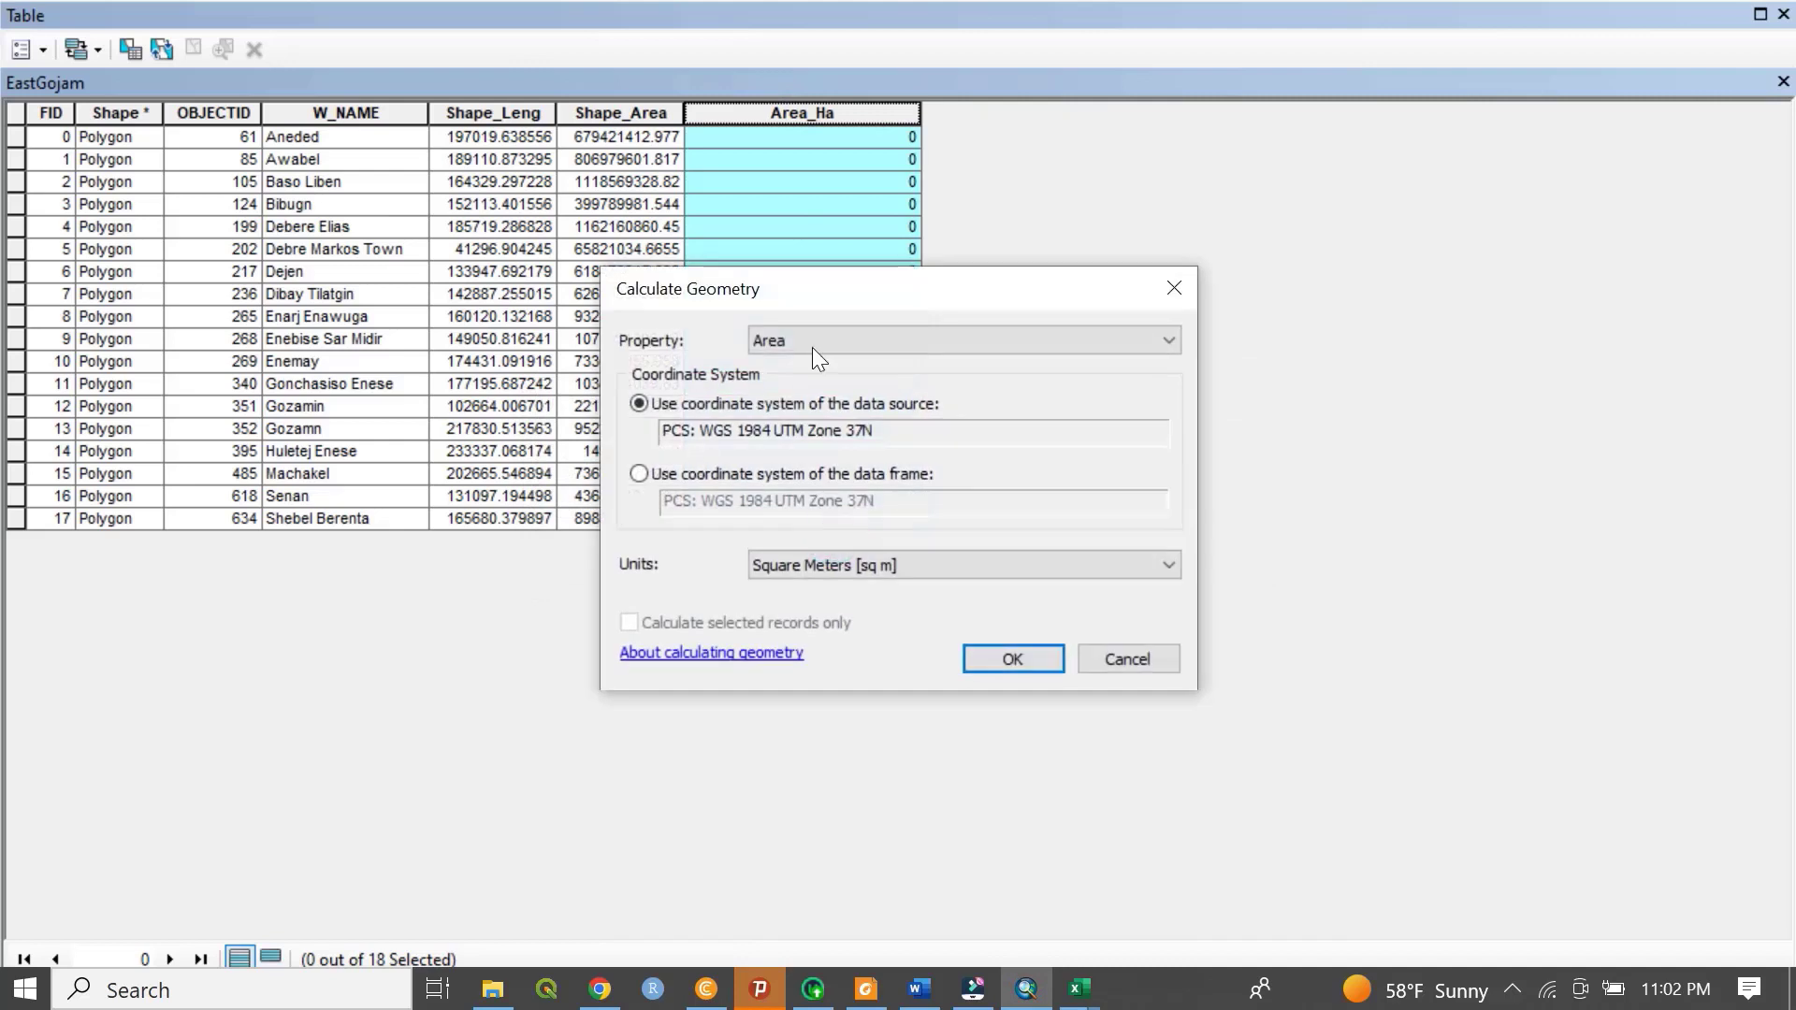
{"action": "left_click_drag", "start_coordinate": [668, 430], "coordinate": [874, 430]}
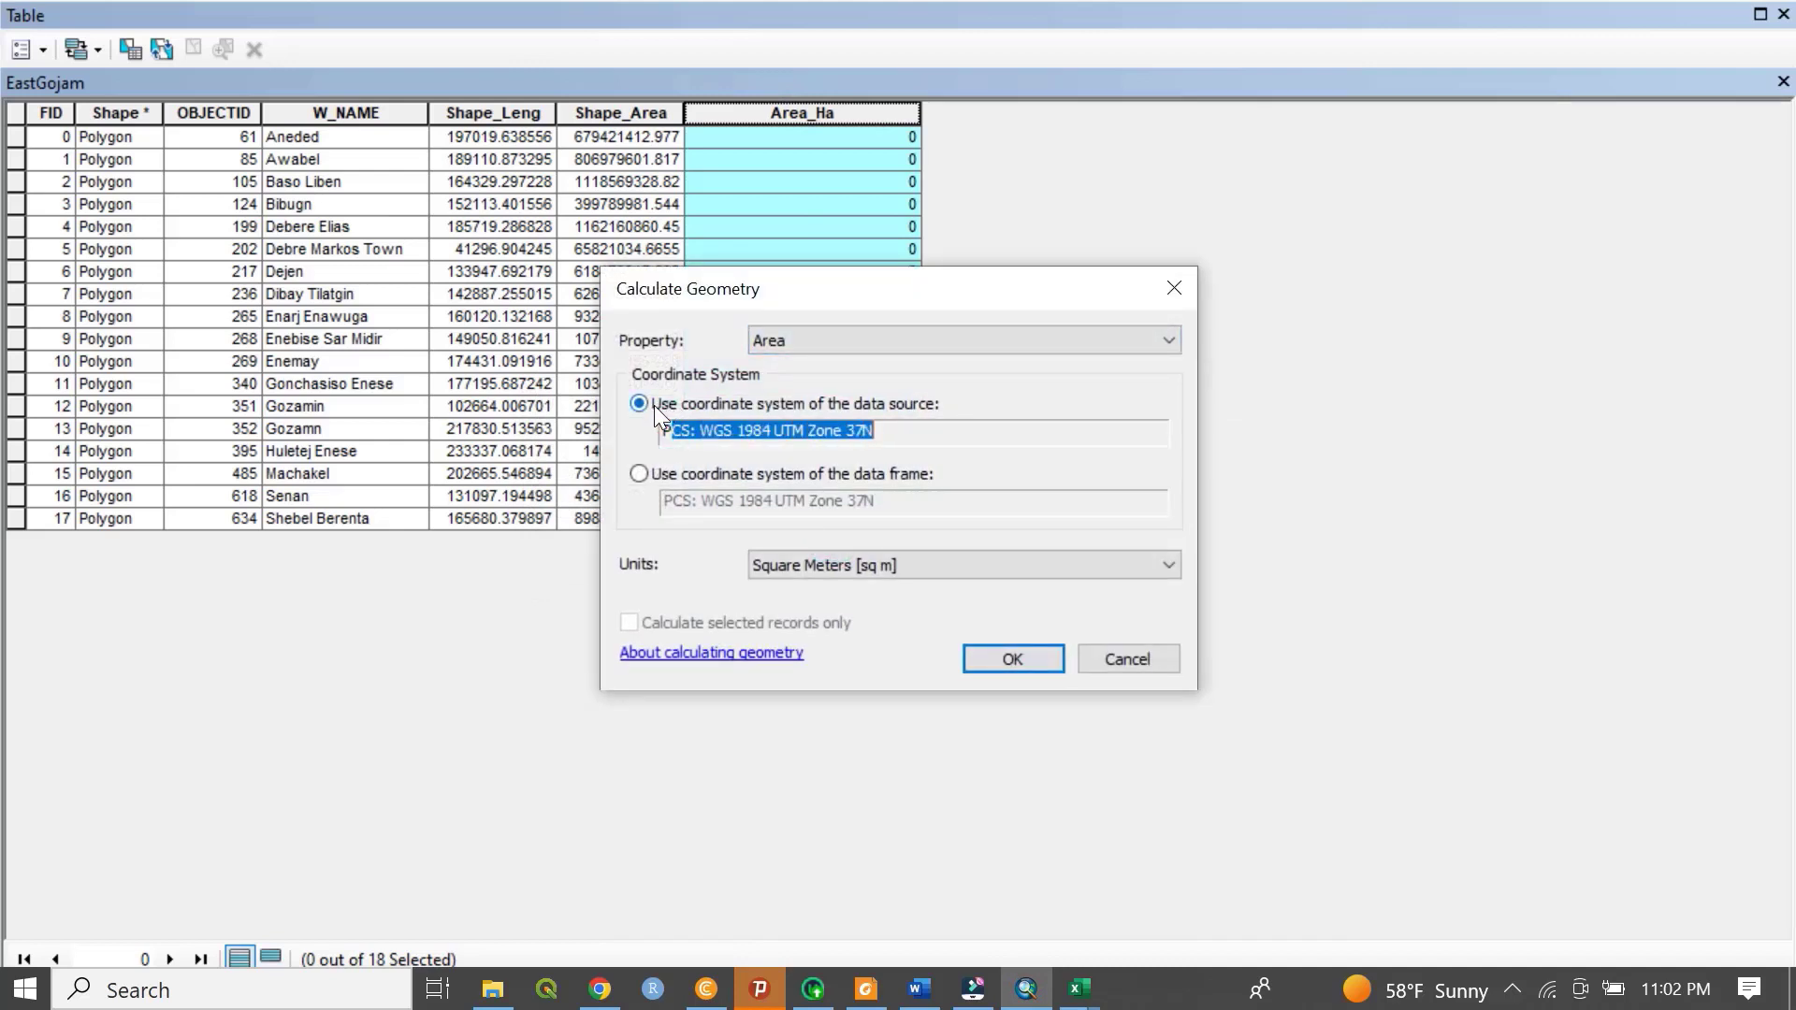
{"action": "left_click", "coordinate": [840, 566]}
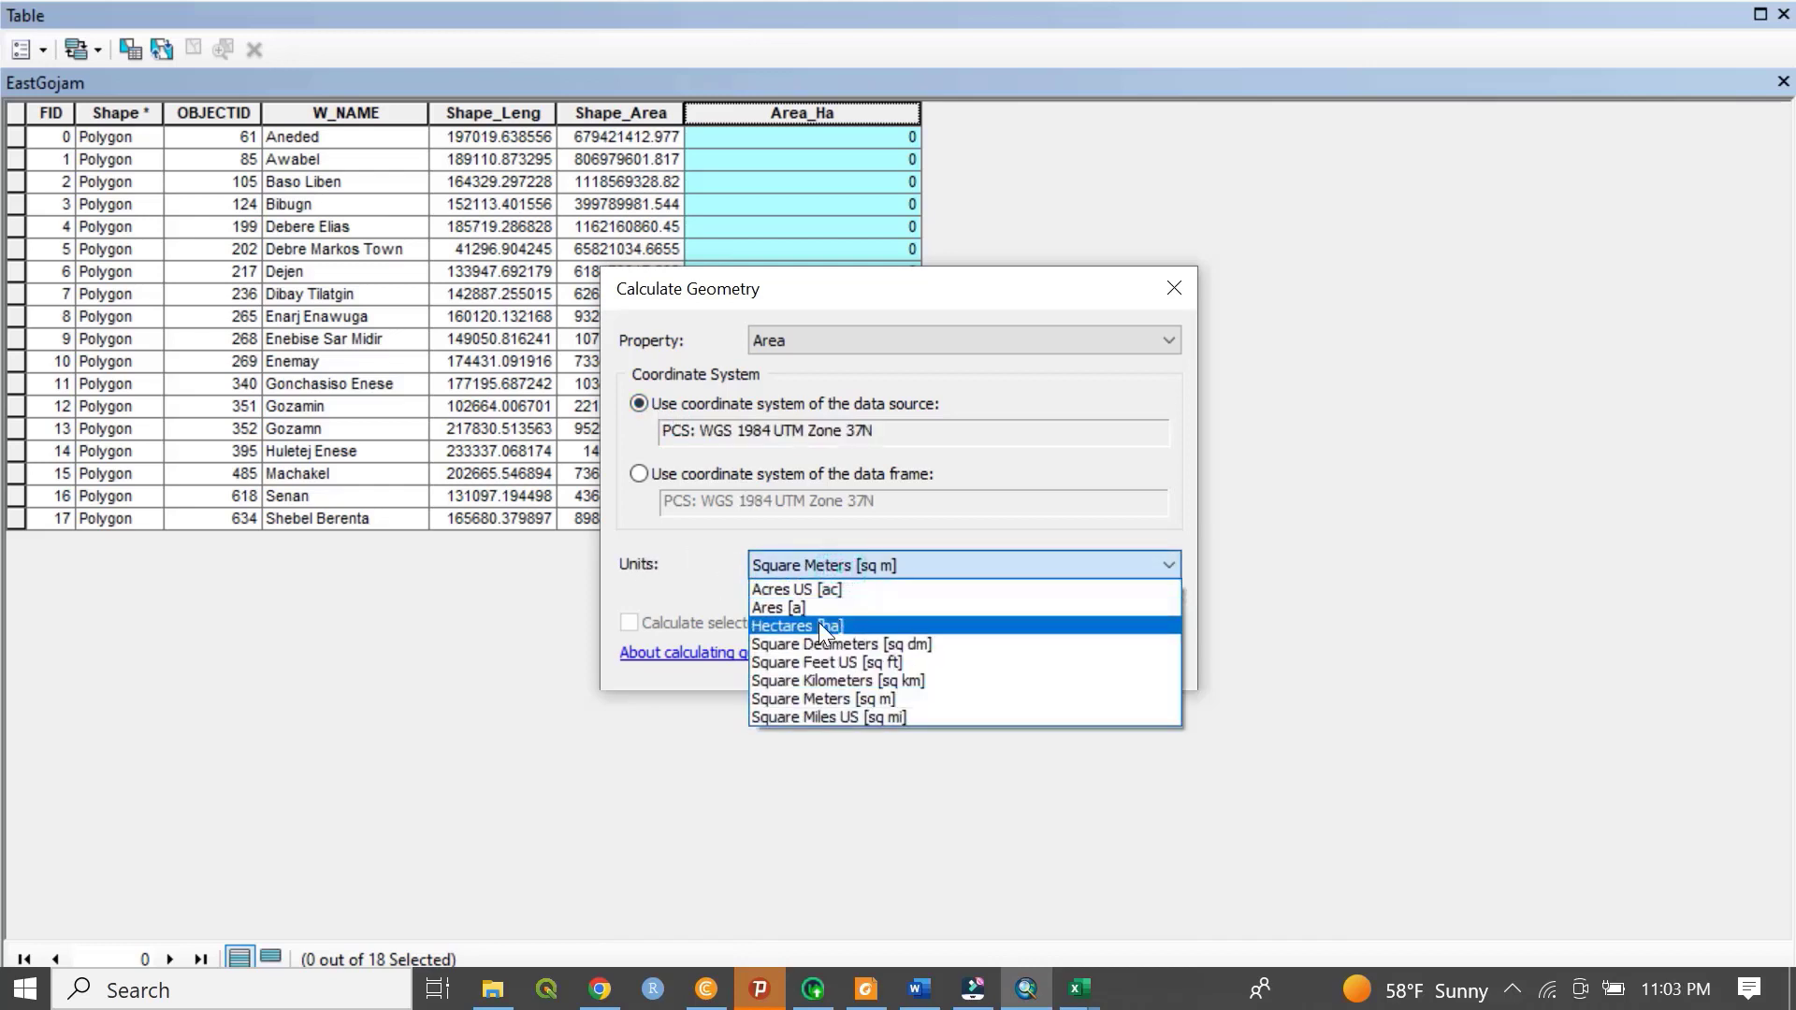
{"action": "left_click", "coordinate": [818, 621]}
{"action": "left_click", "coordinate": [992, 653]}
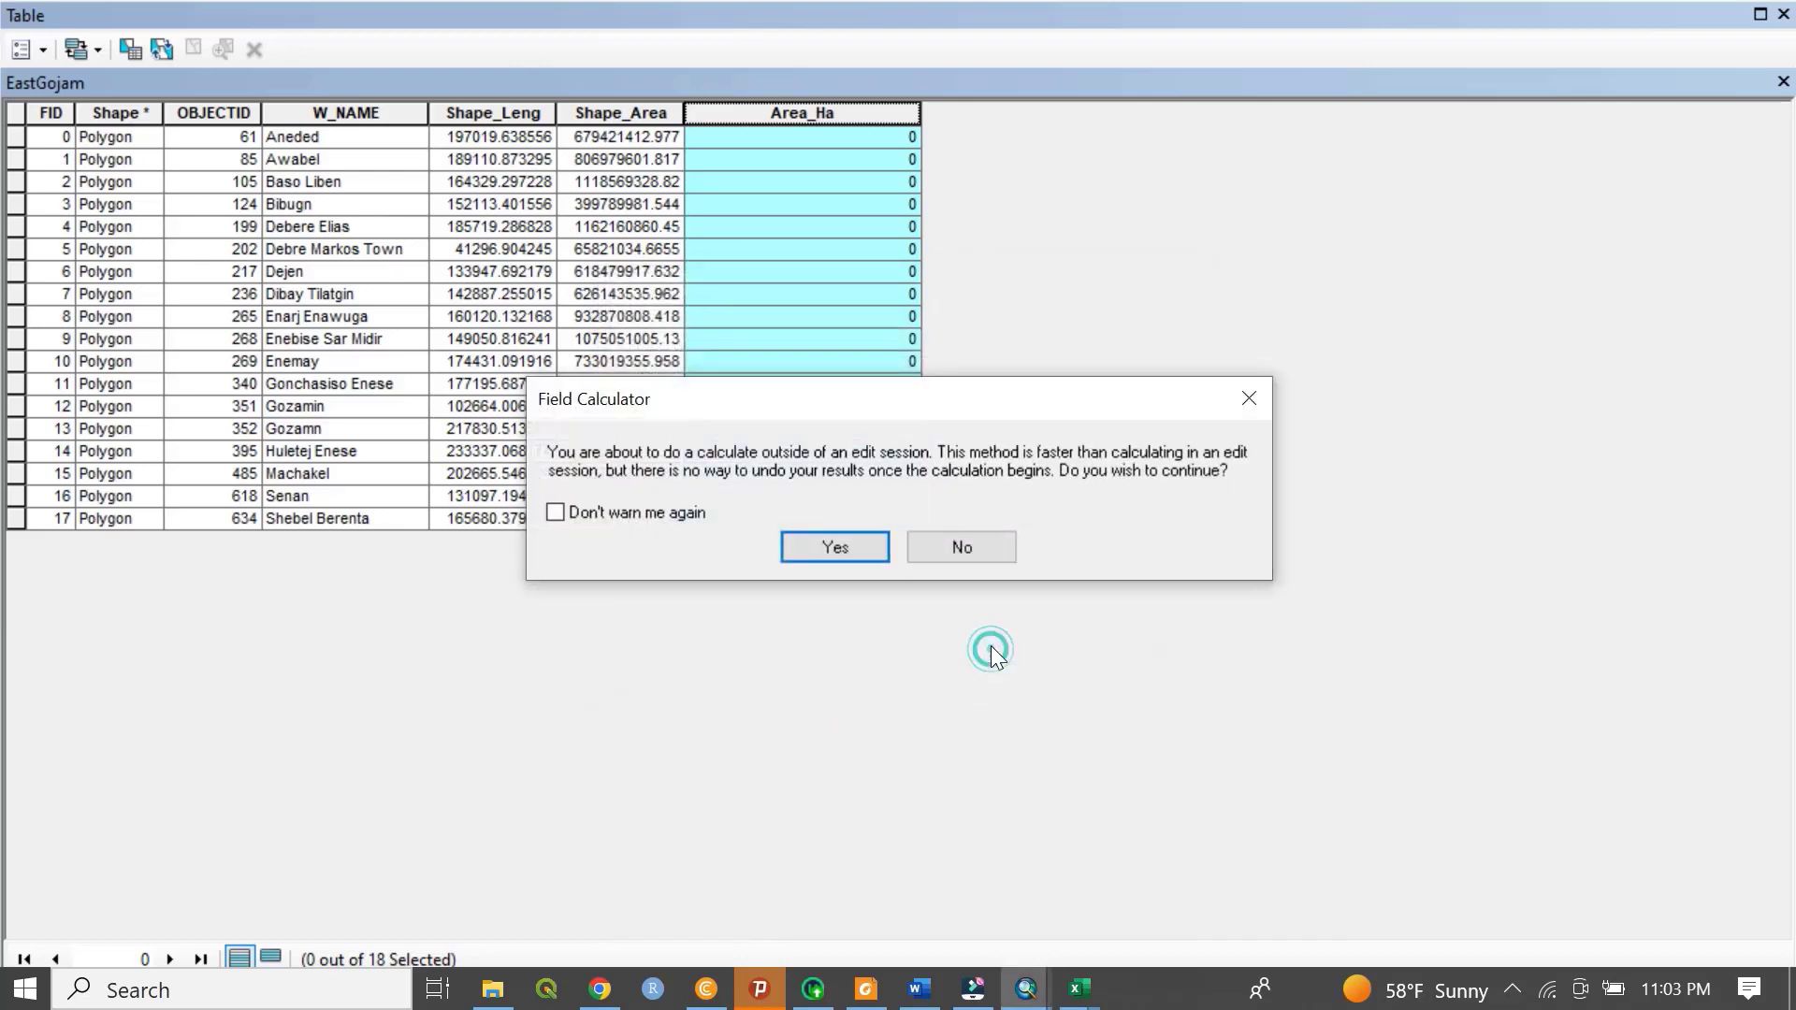
{"action": "left_click", "coordinate": [812, 659]}
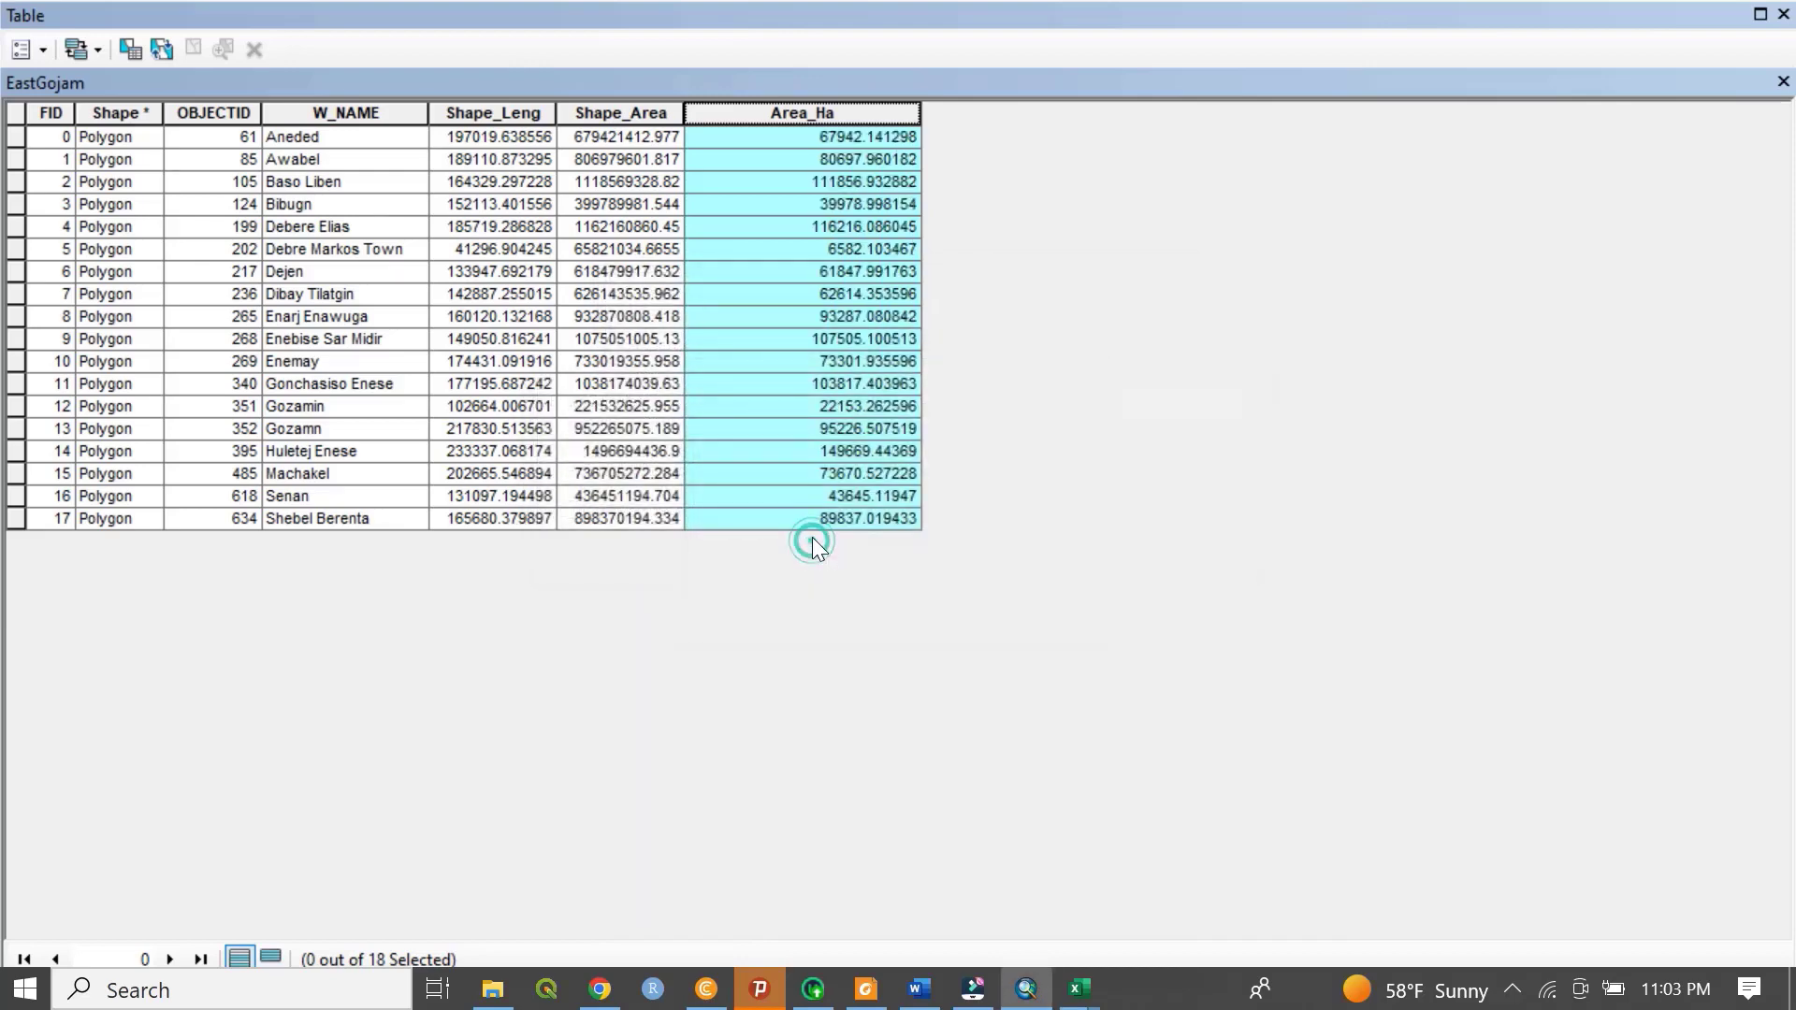
{"action": "left_click", "coordinate": [835, 140]}
{"action": "left_click", "coordinate": [306, 134]}
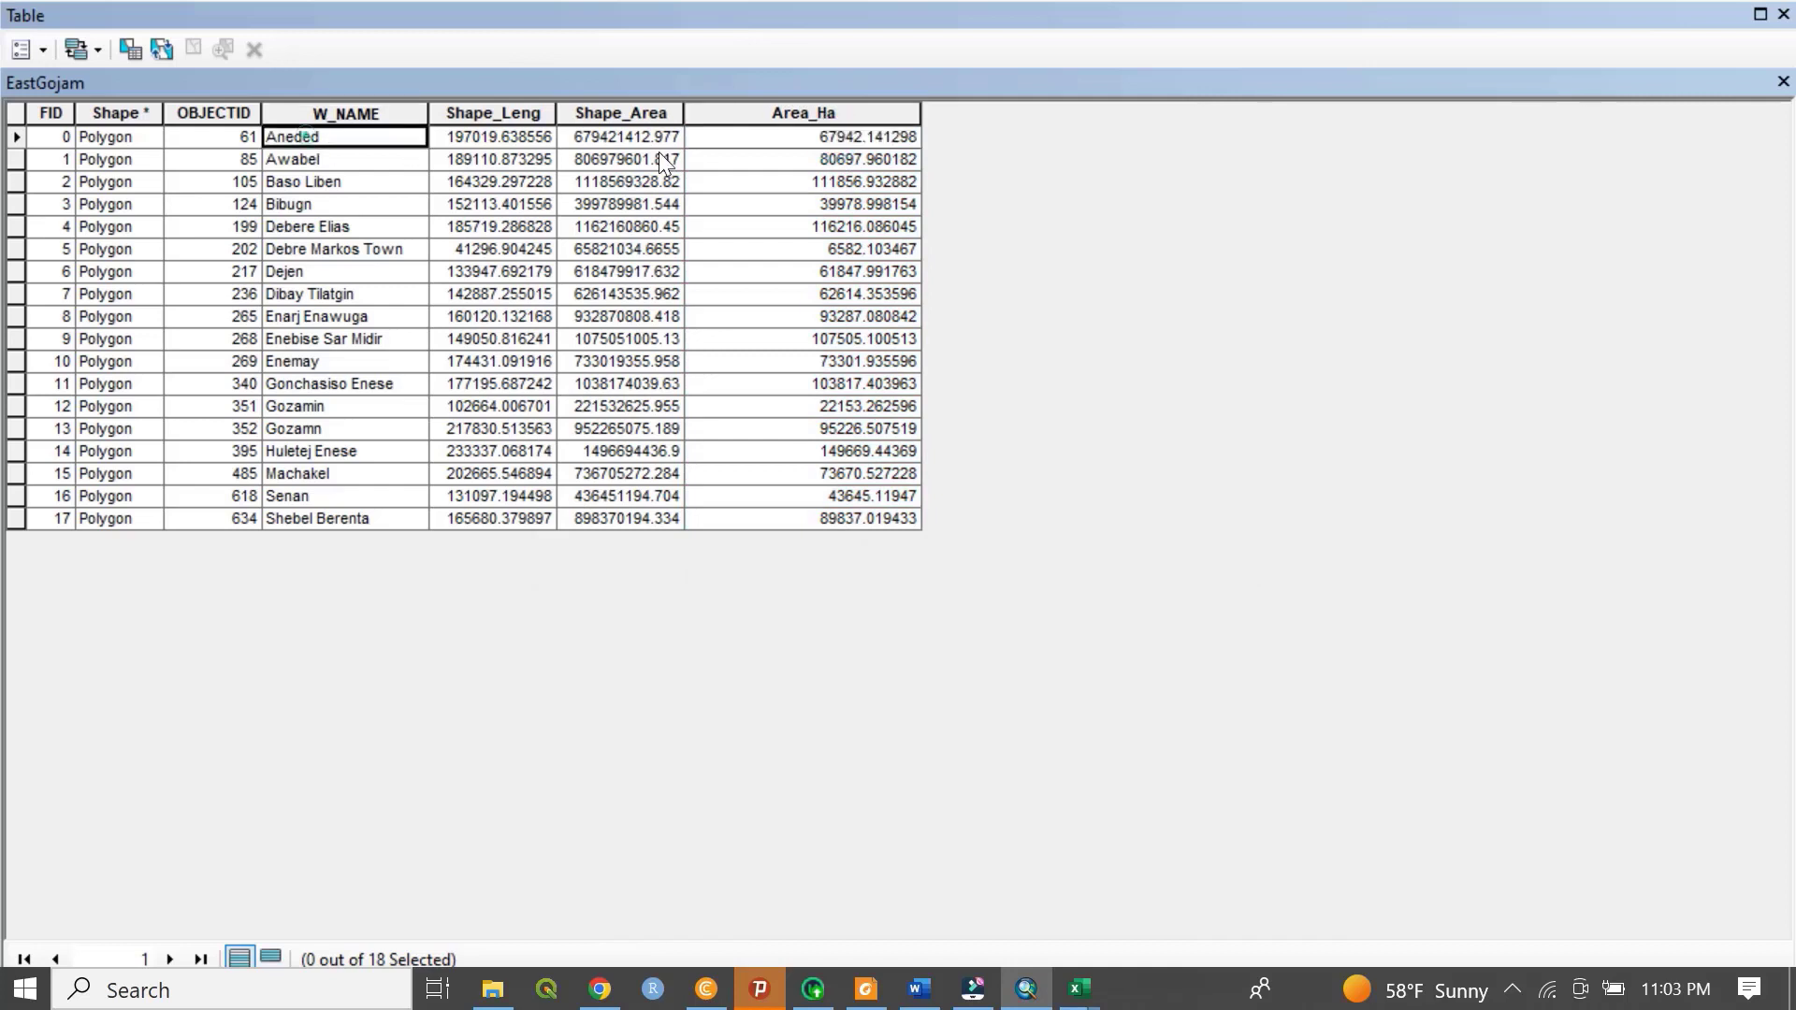
{"action": "left_click", "coordinate": [828, 136]}
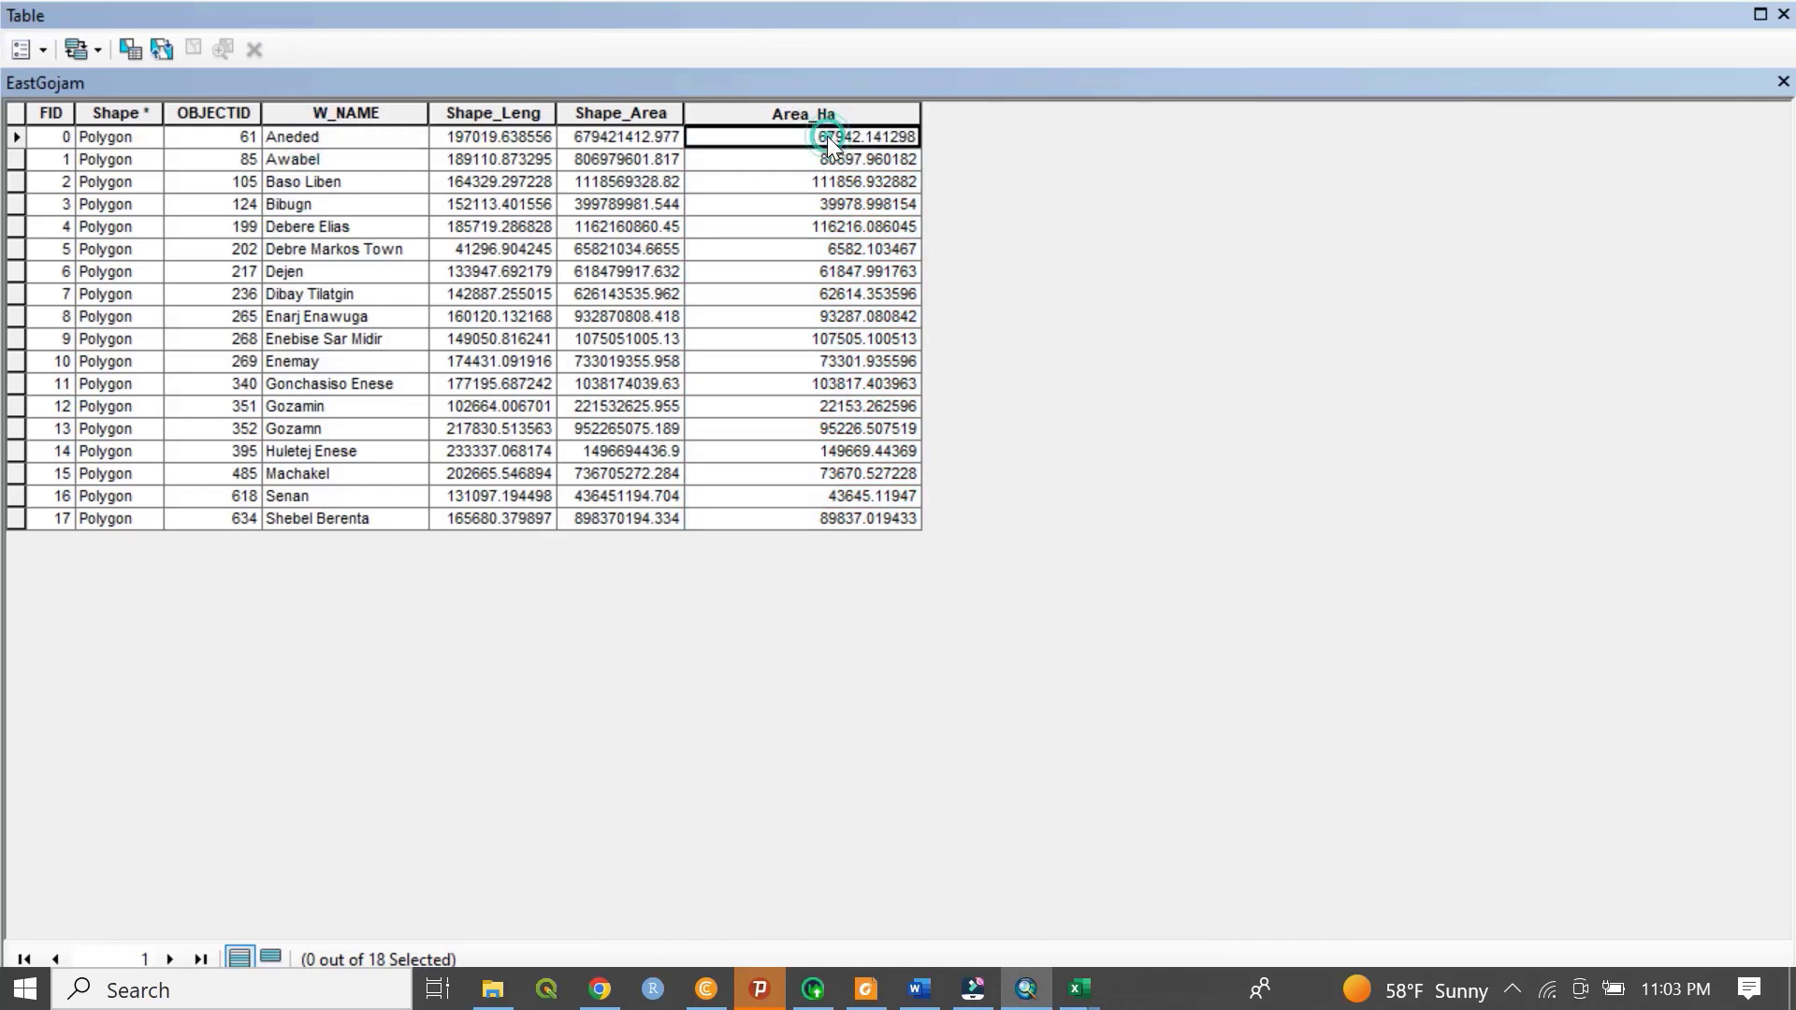
{"action": "left_click", "coordinate": [286, 138]}
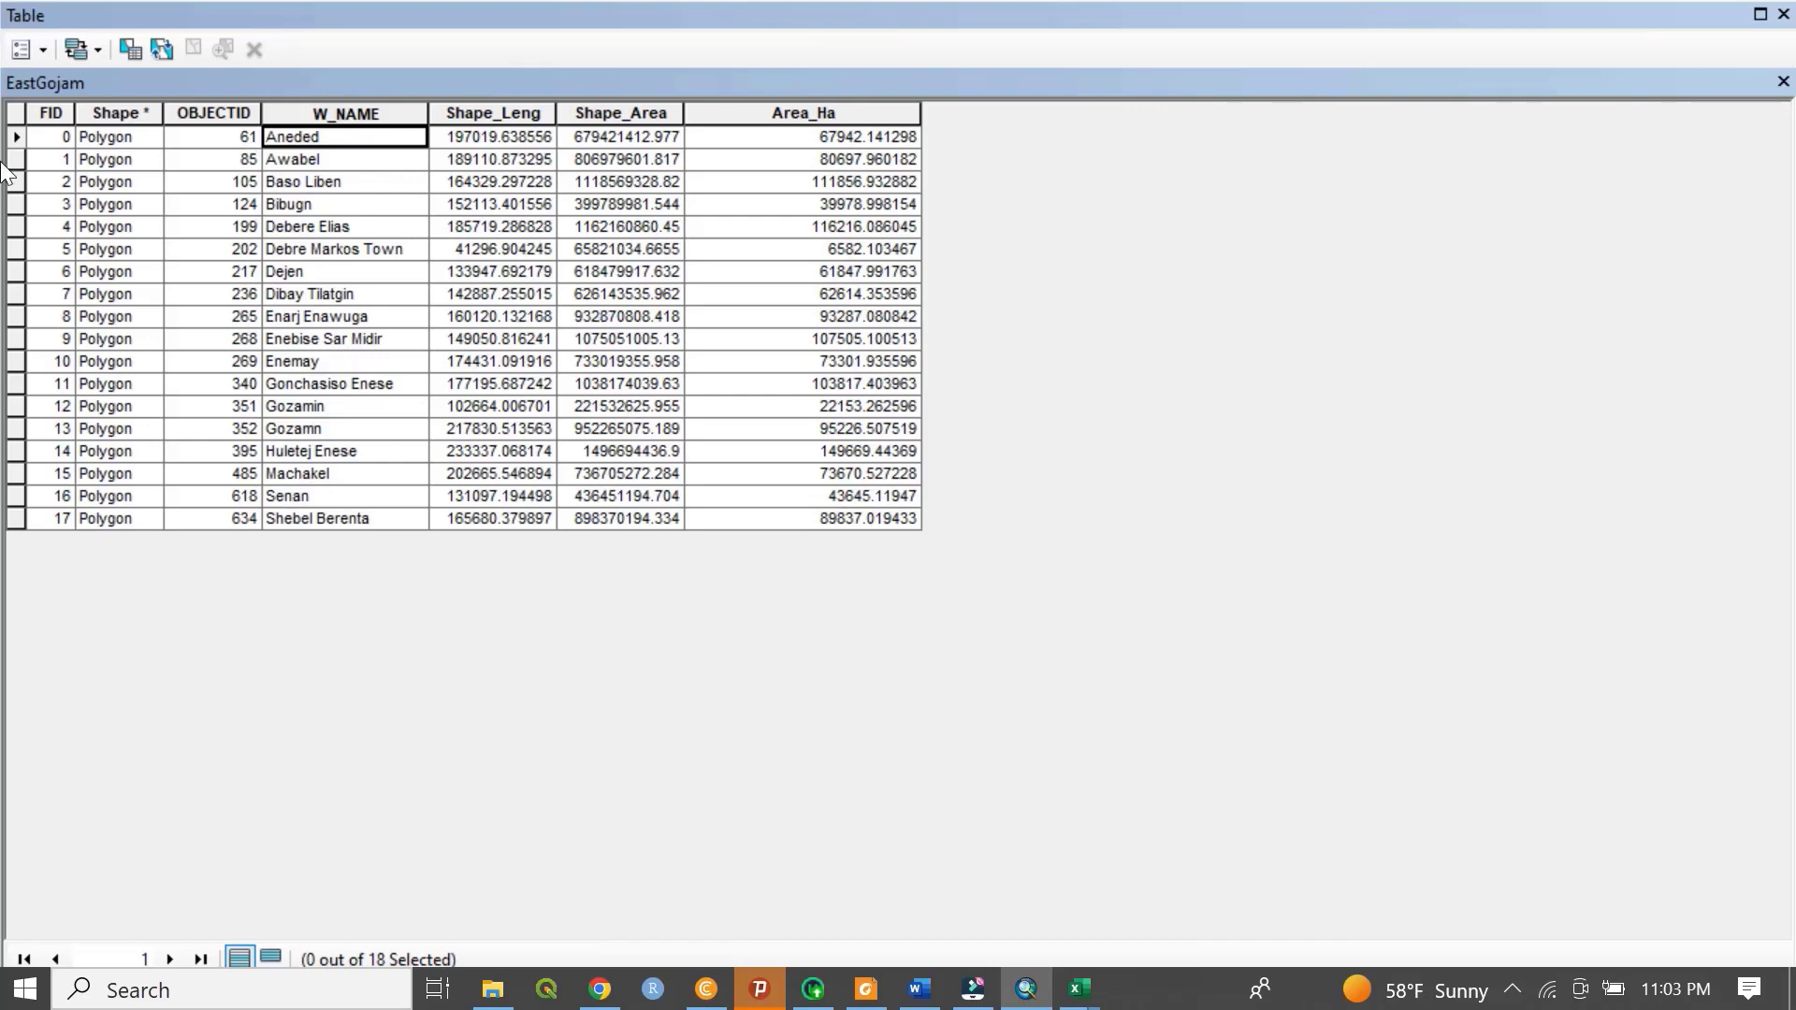
- Select all records in the EastGojam attribute table and copy them
{"action": "left_click", "coordinate": [33, 49]}
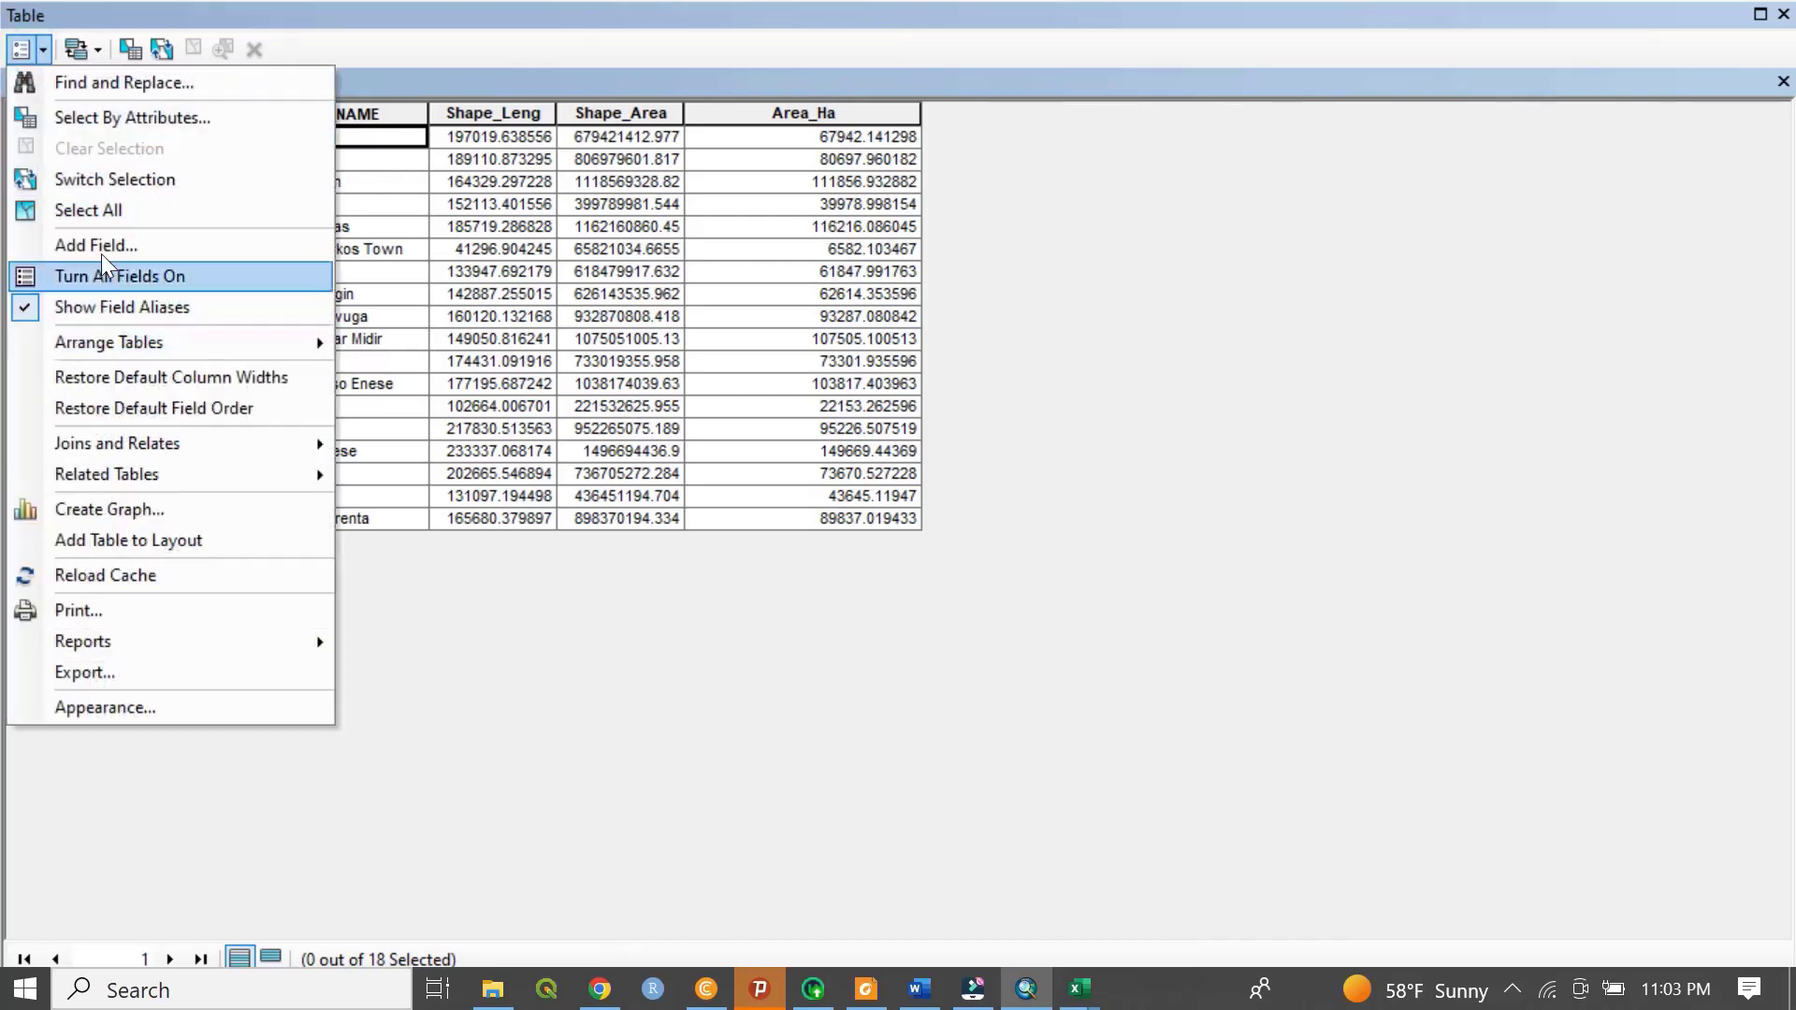
{"action": "left_click", "coordinate": [110, 210]}
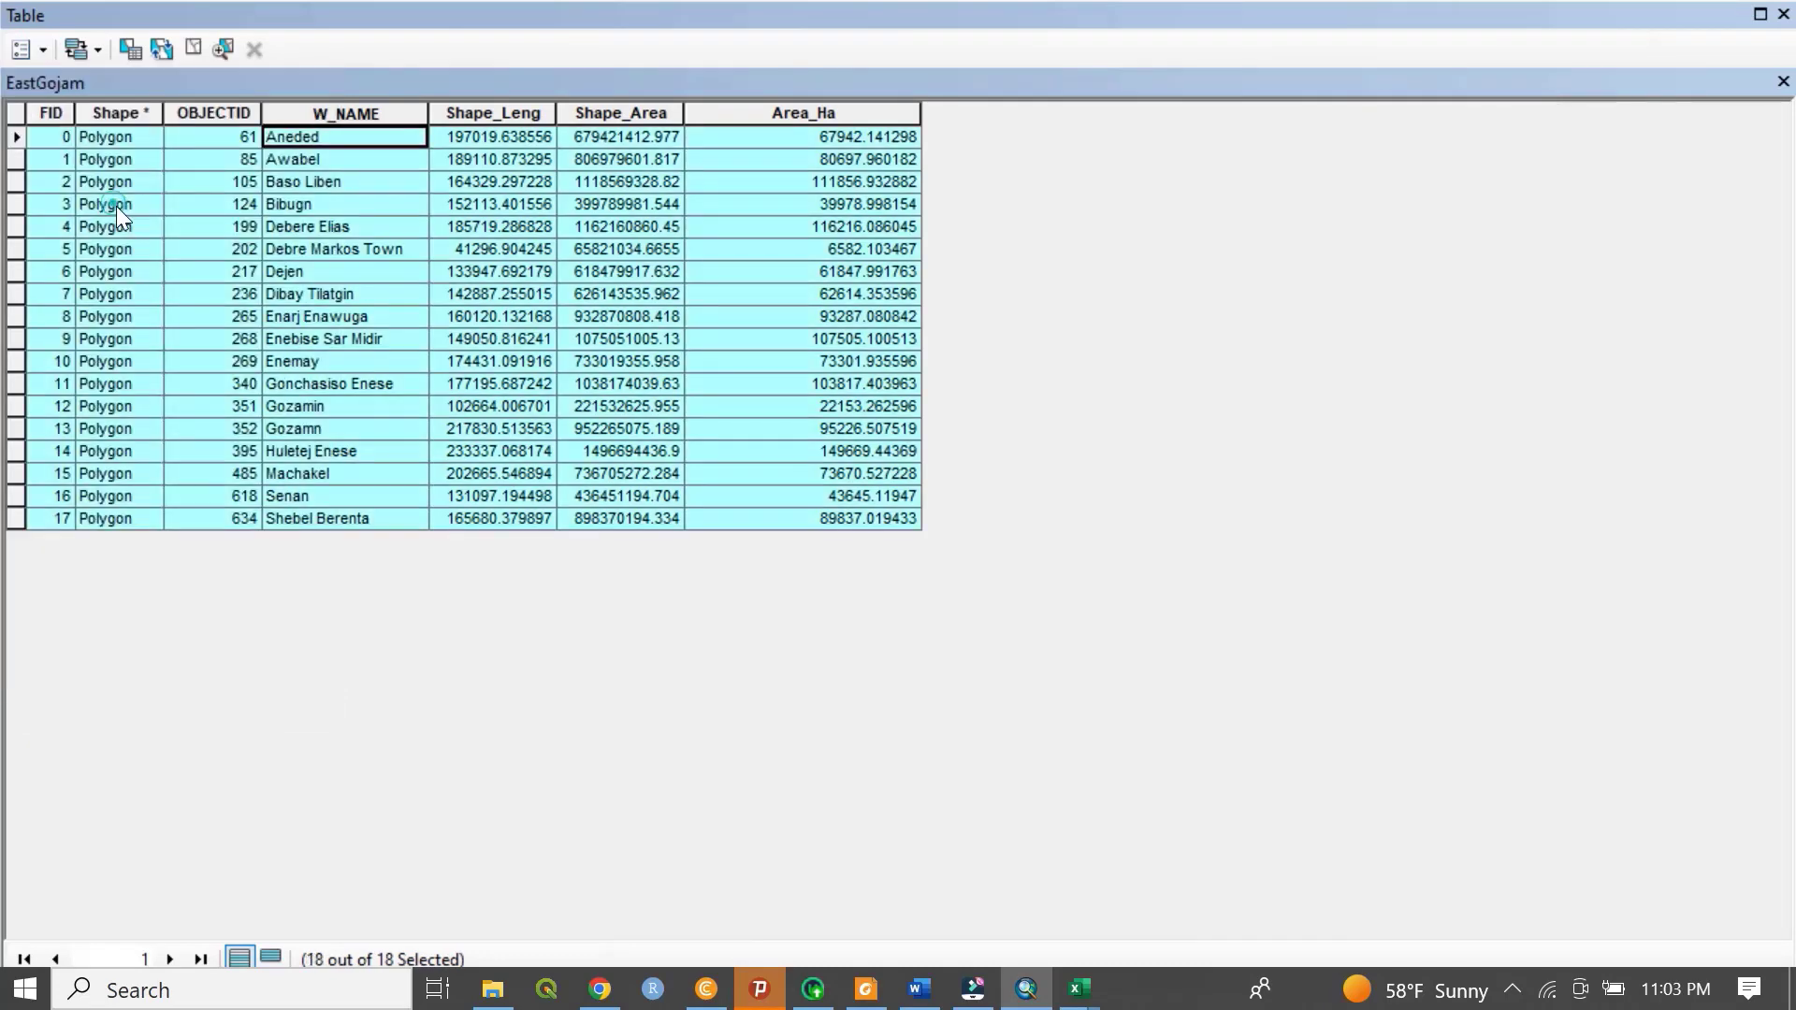
{"action": "right_click", "coordinate": [13, 140]}
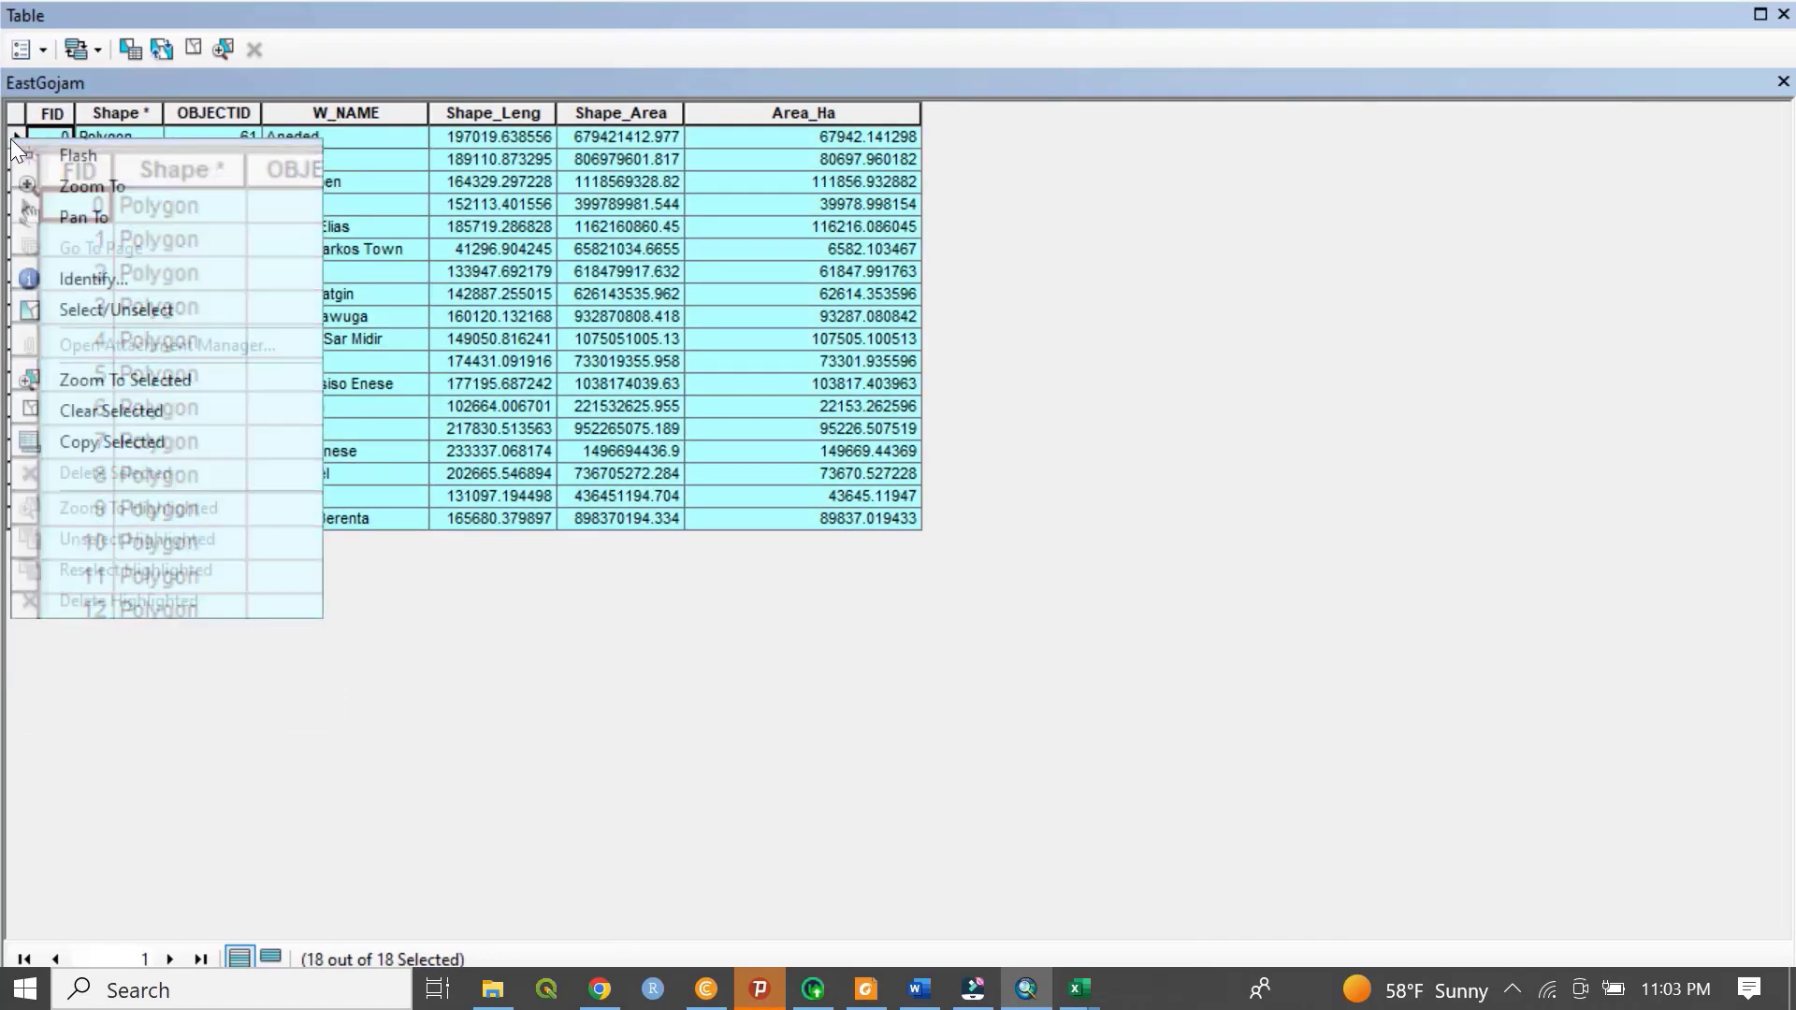
{"action": "left_click", "coordinate": [104, 432]}
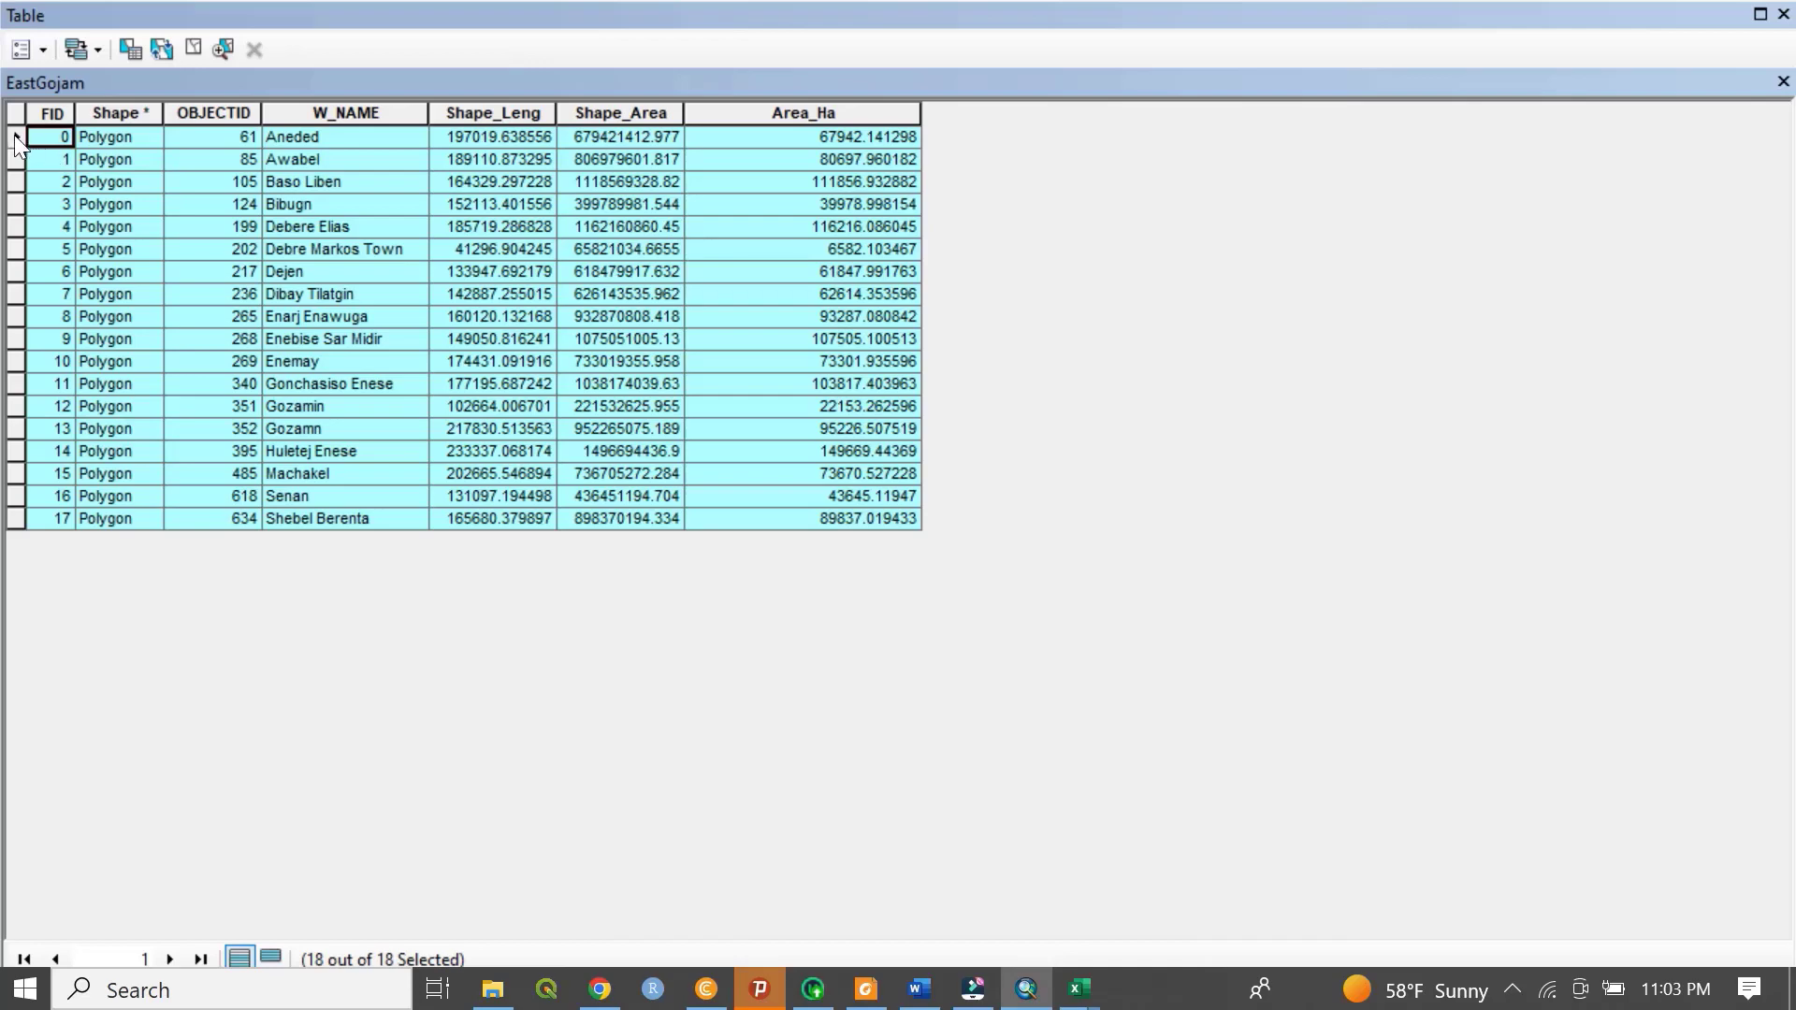
{"action": "right_click", "coordinate": [17, 145]}
{"action": "left_click", "coordinate": [93, 447]}
- Switch to the Book1 workbook in Excel and paste the copied district records into Sheet2 starting at cell I2
{"action": "left_click", "coordinate": [1074, 992]}
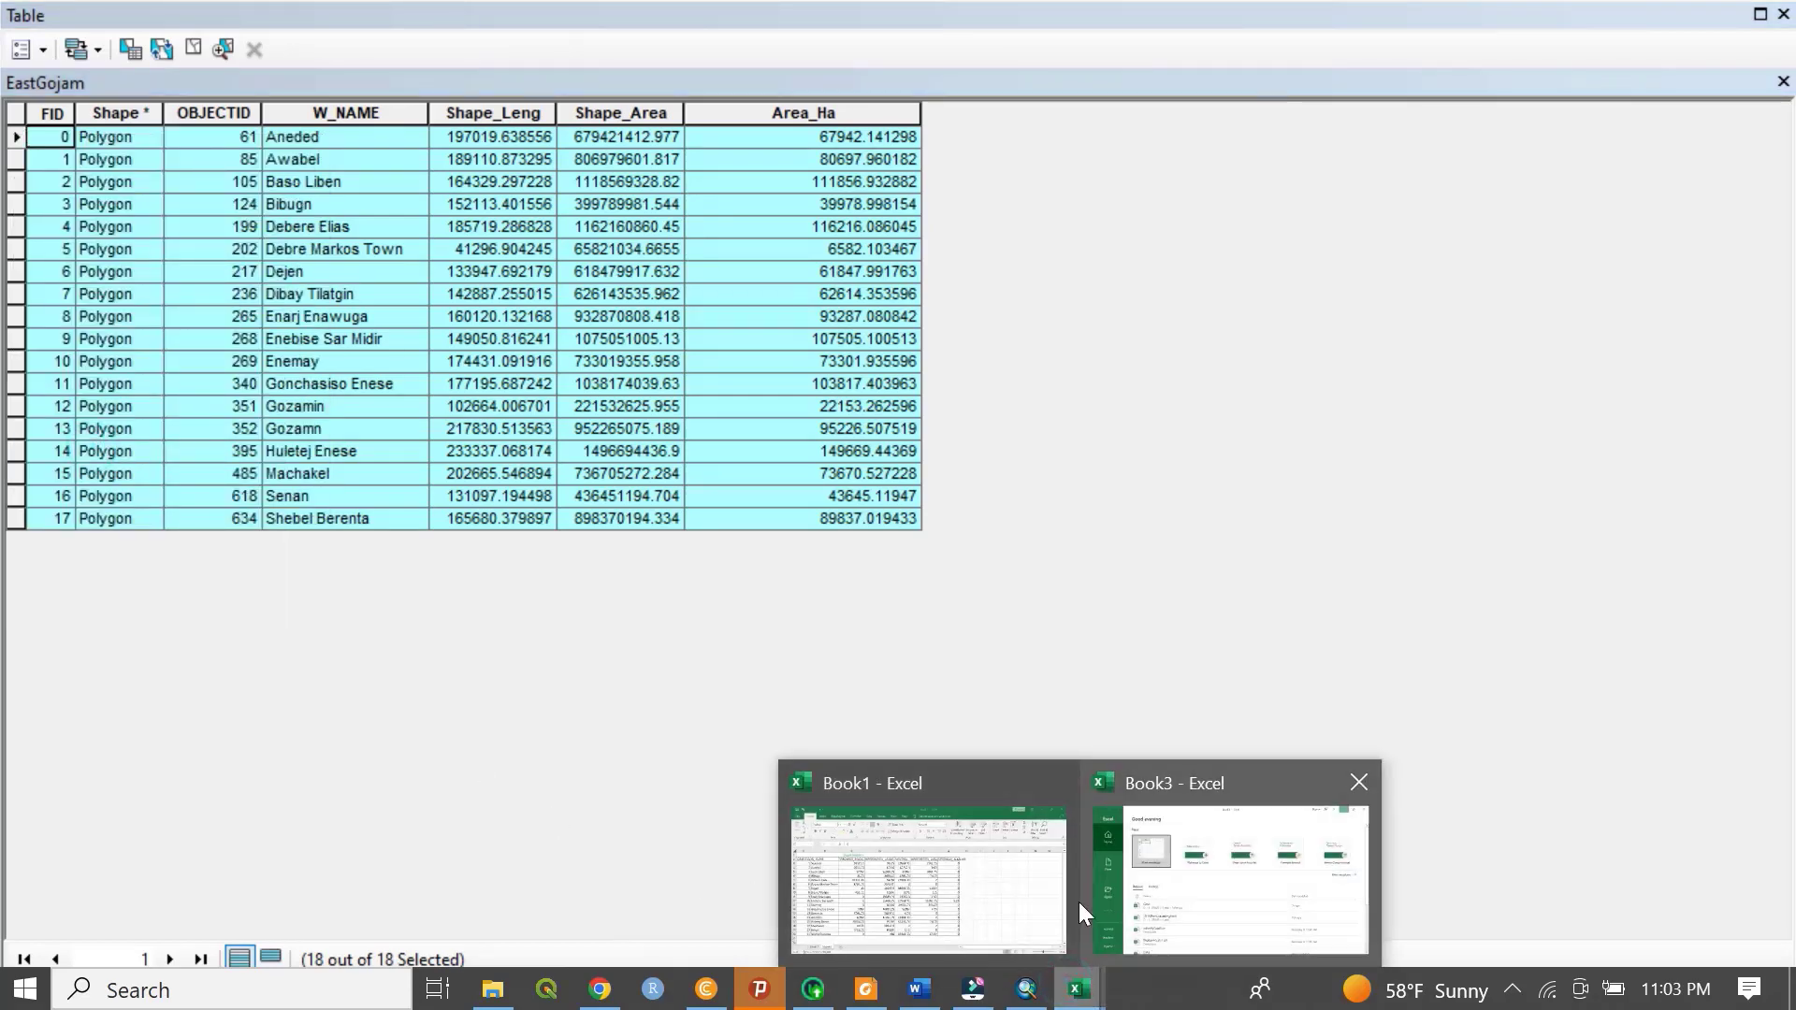
{"action": "left_click", "coordinate": [985, 865]}
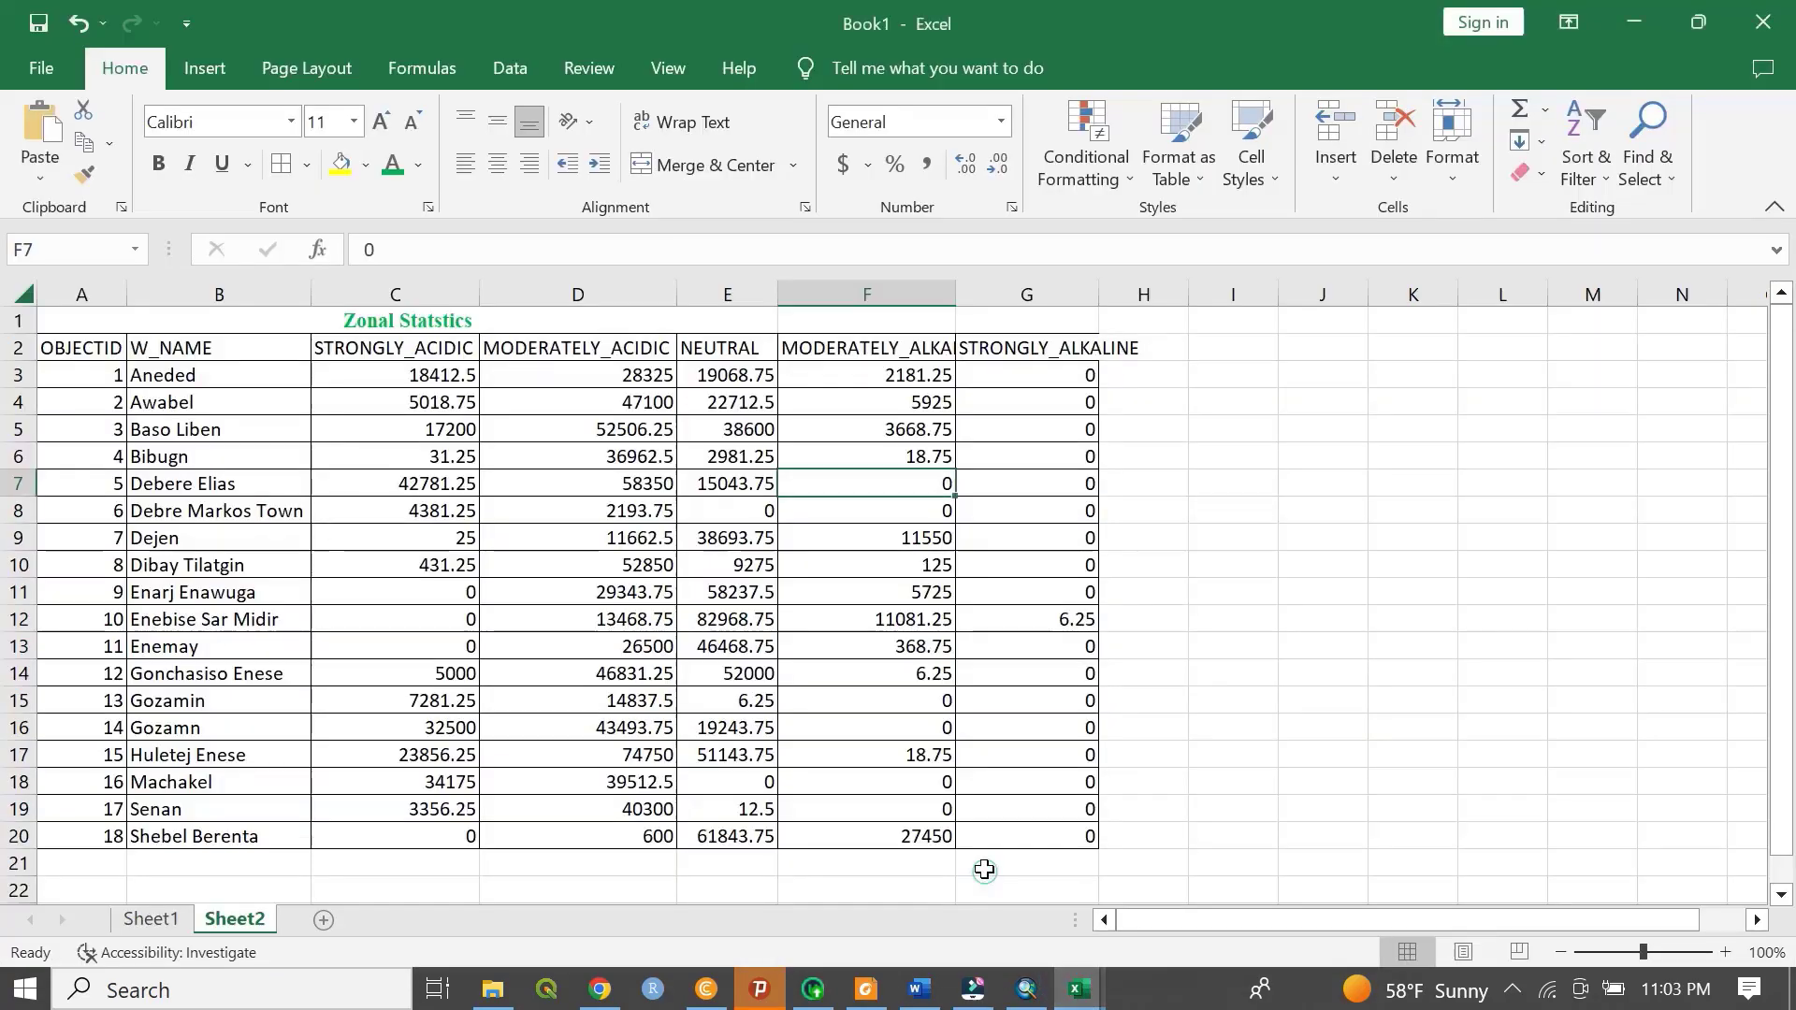
{"action": "left_click", "coordinate": [1216, 348]}
{"action": "right_click", "coordinate": [1220, 343]}
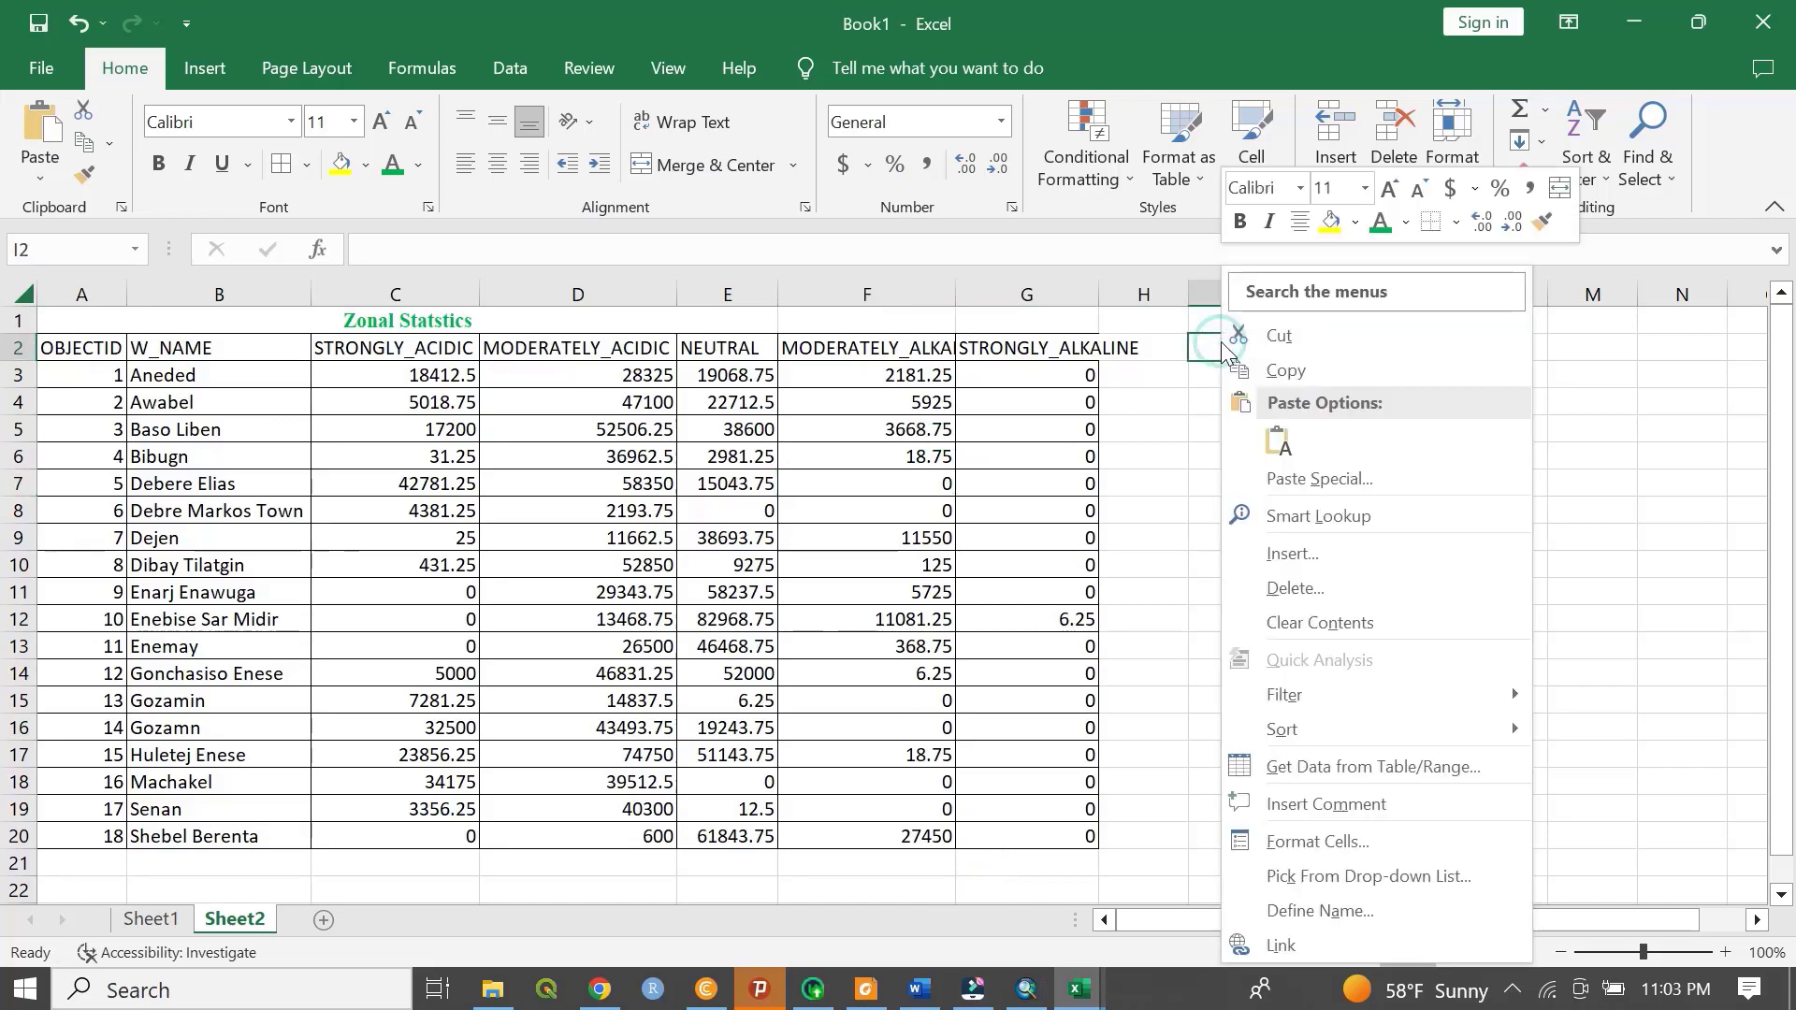
{"action": "left_click", "coordinate": [1279, 438]}
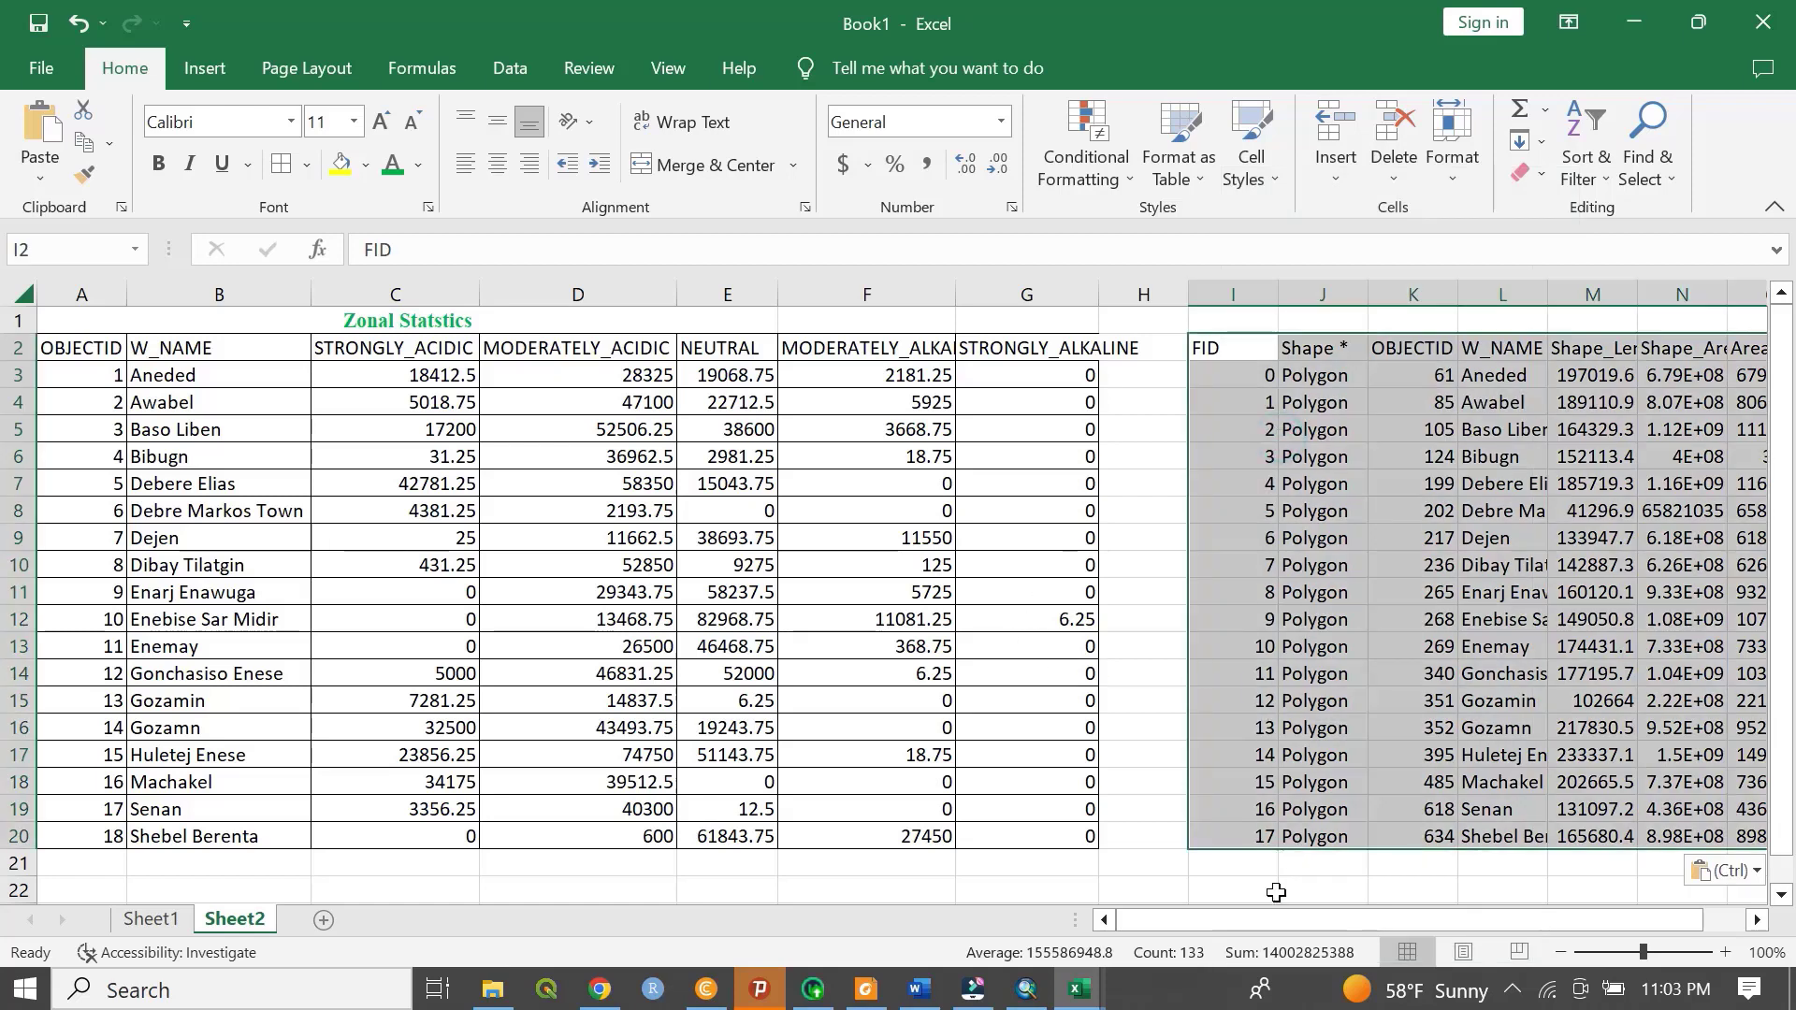
- Delete columns H through N so that only the pasted Area_Ha column remains beside the zonal statistics
{"action": "left_click_drag", "start_coordinate": [1216, 920], "coordinate": [1366, 918]}
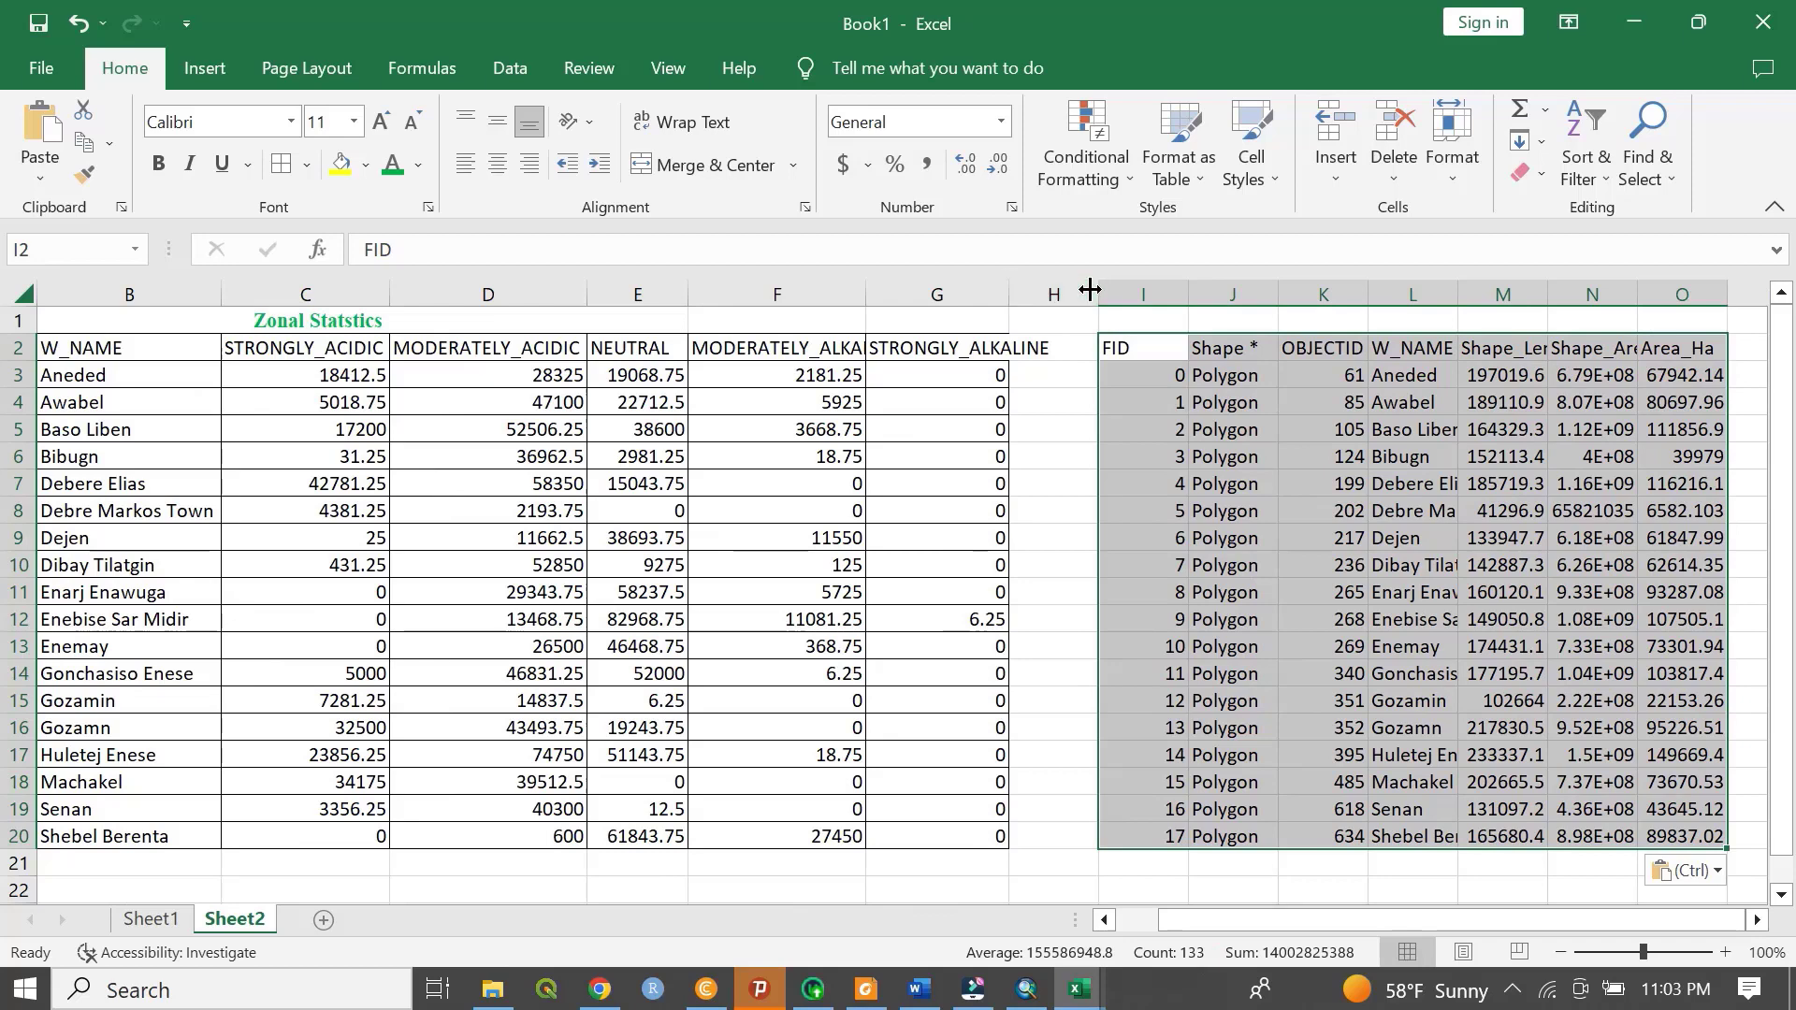
{"action": "left_click_drag", "start_coordinate": [1090, 289], "coordinate": [1216, 289]}
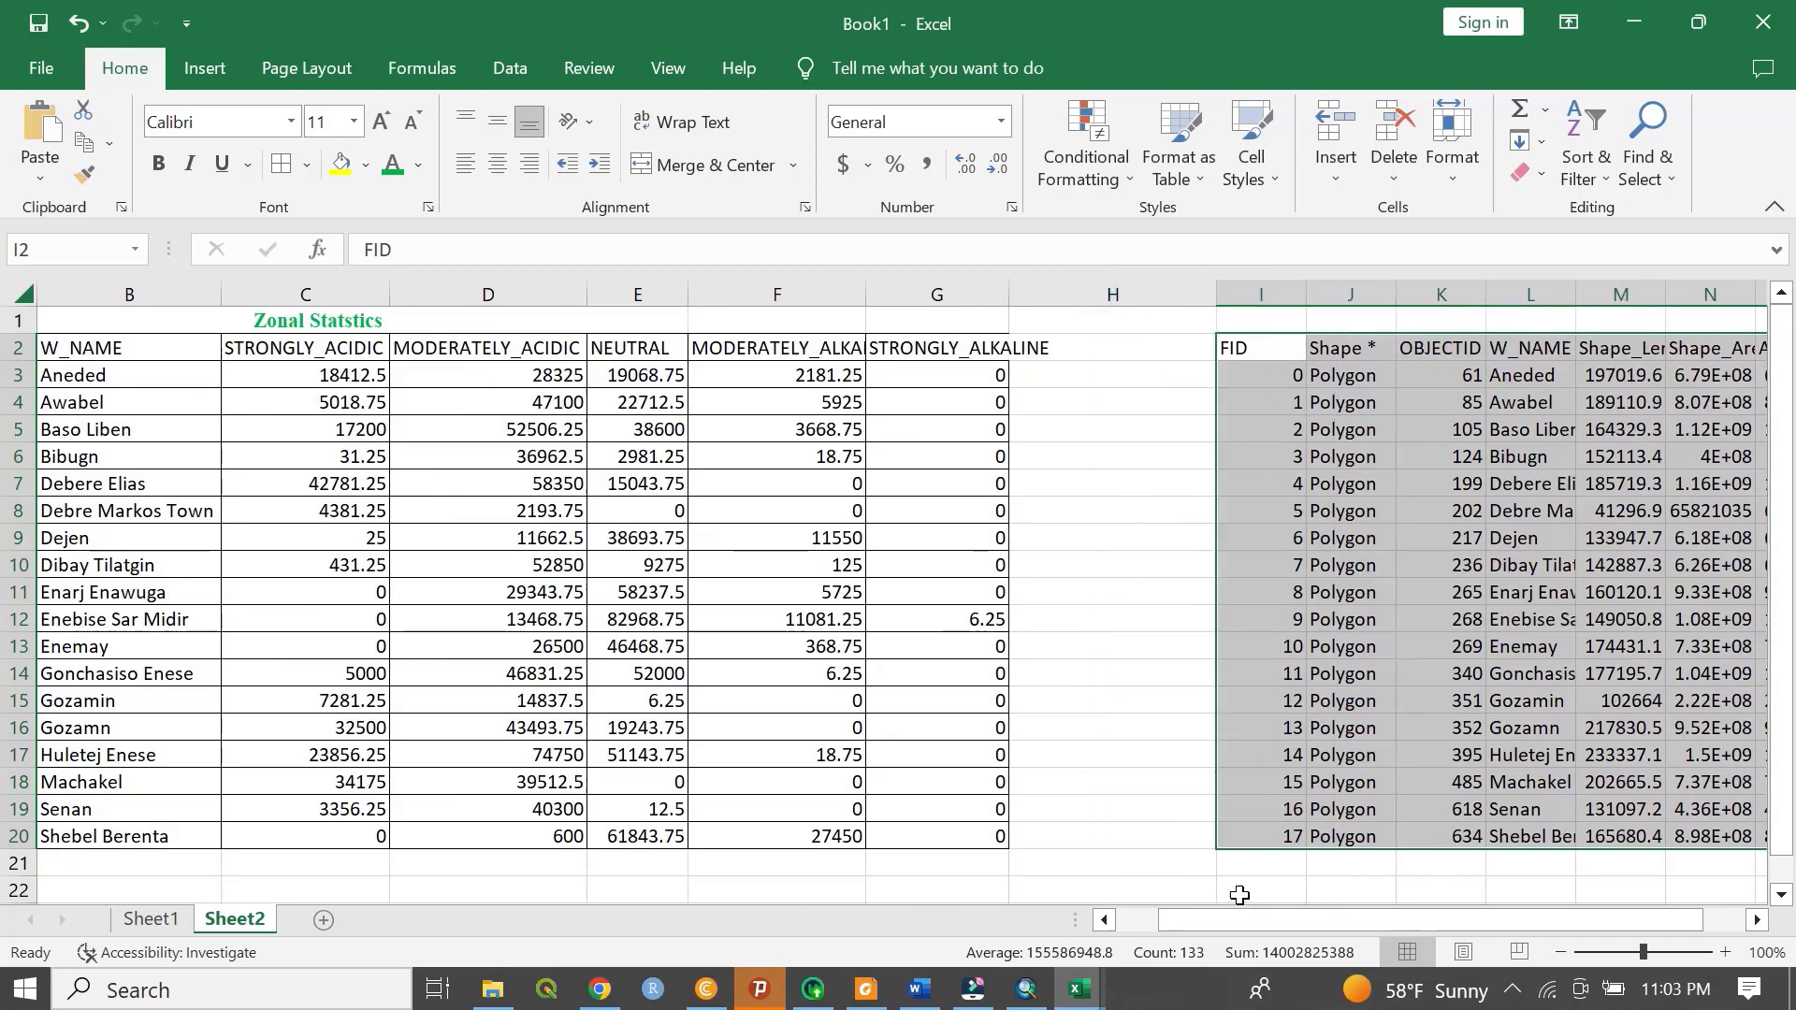
{"action": "left_click_drag", "start_coordinate": [1253, 917], "coordinate": [1400, 913]}
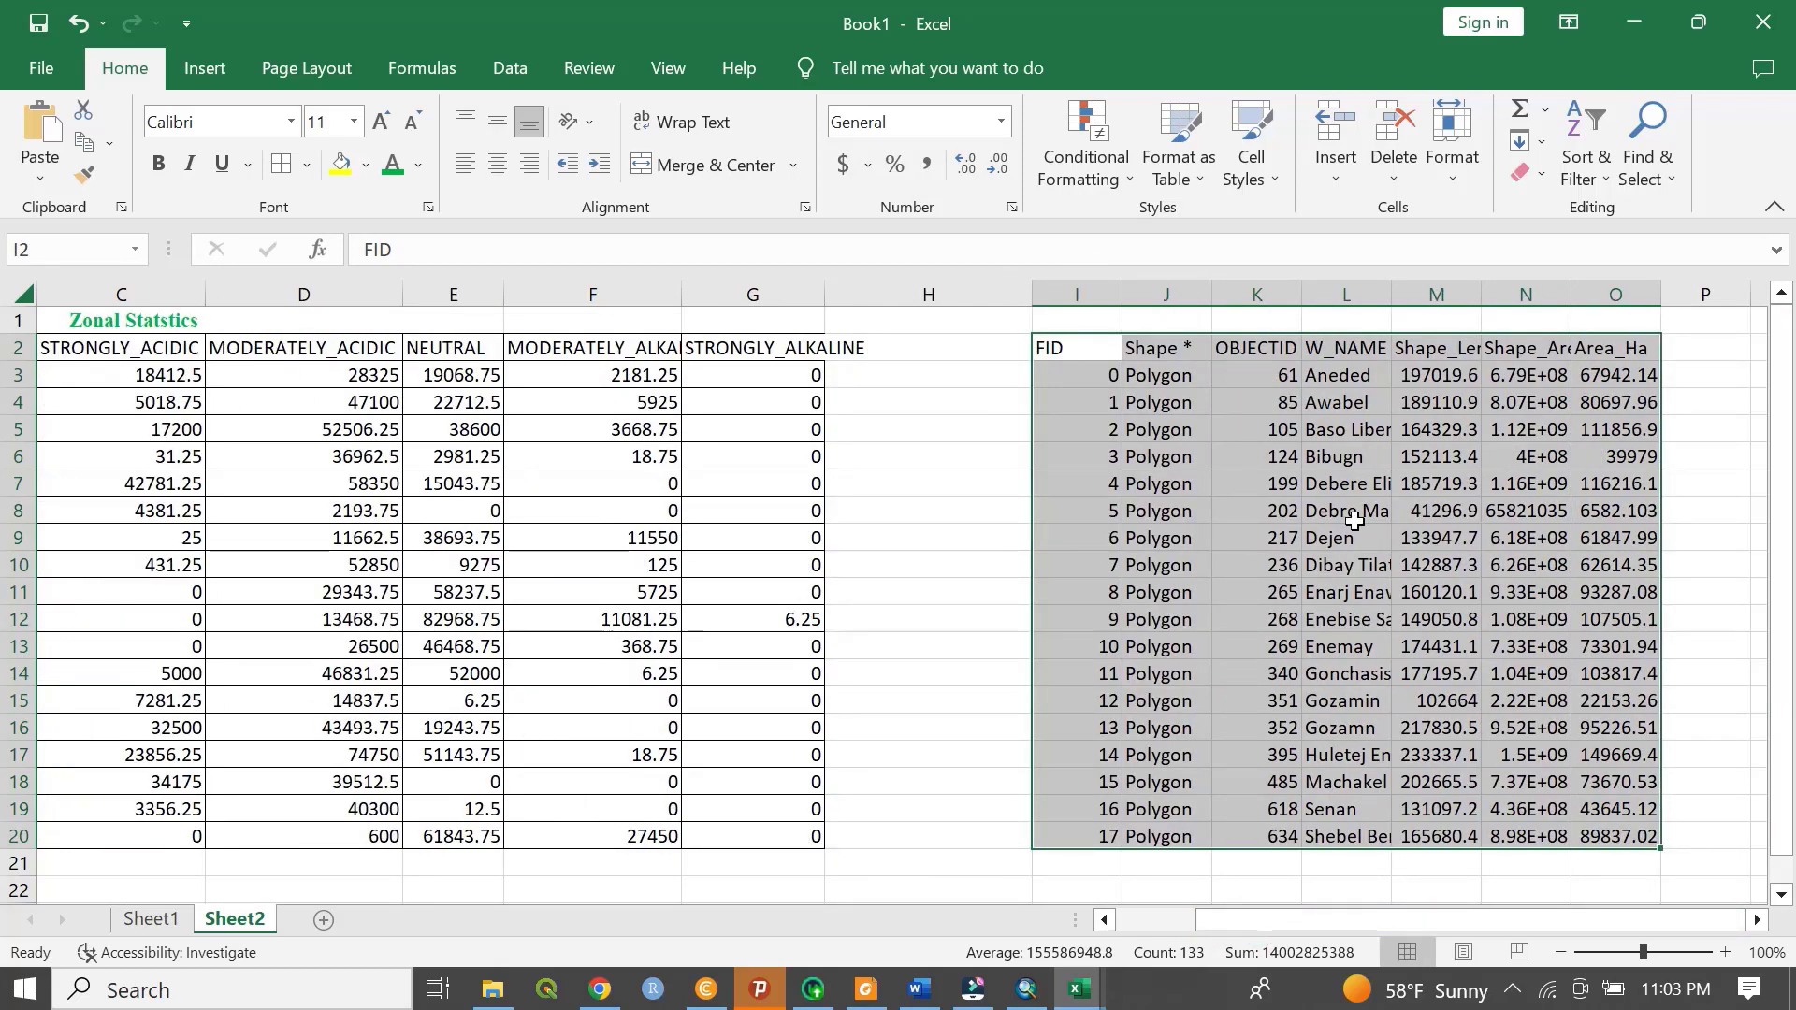
{"action": "left_click", "coordinate": [1334, 374]}
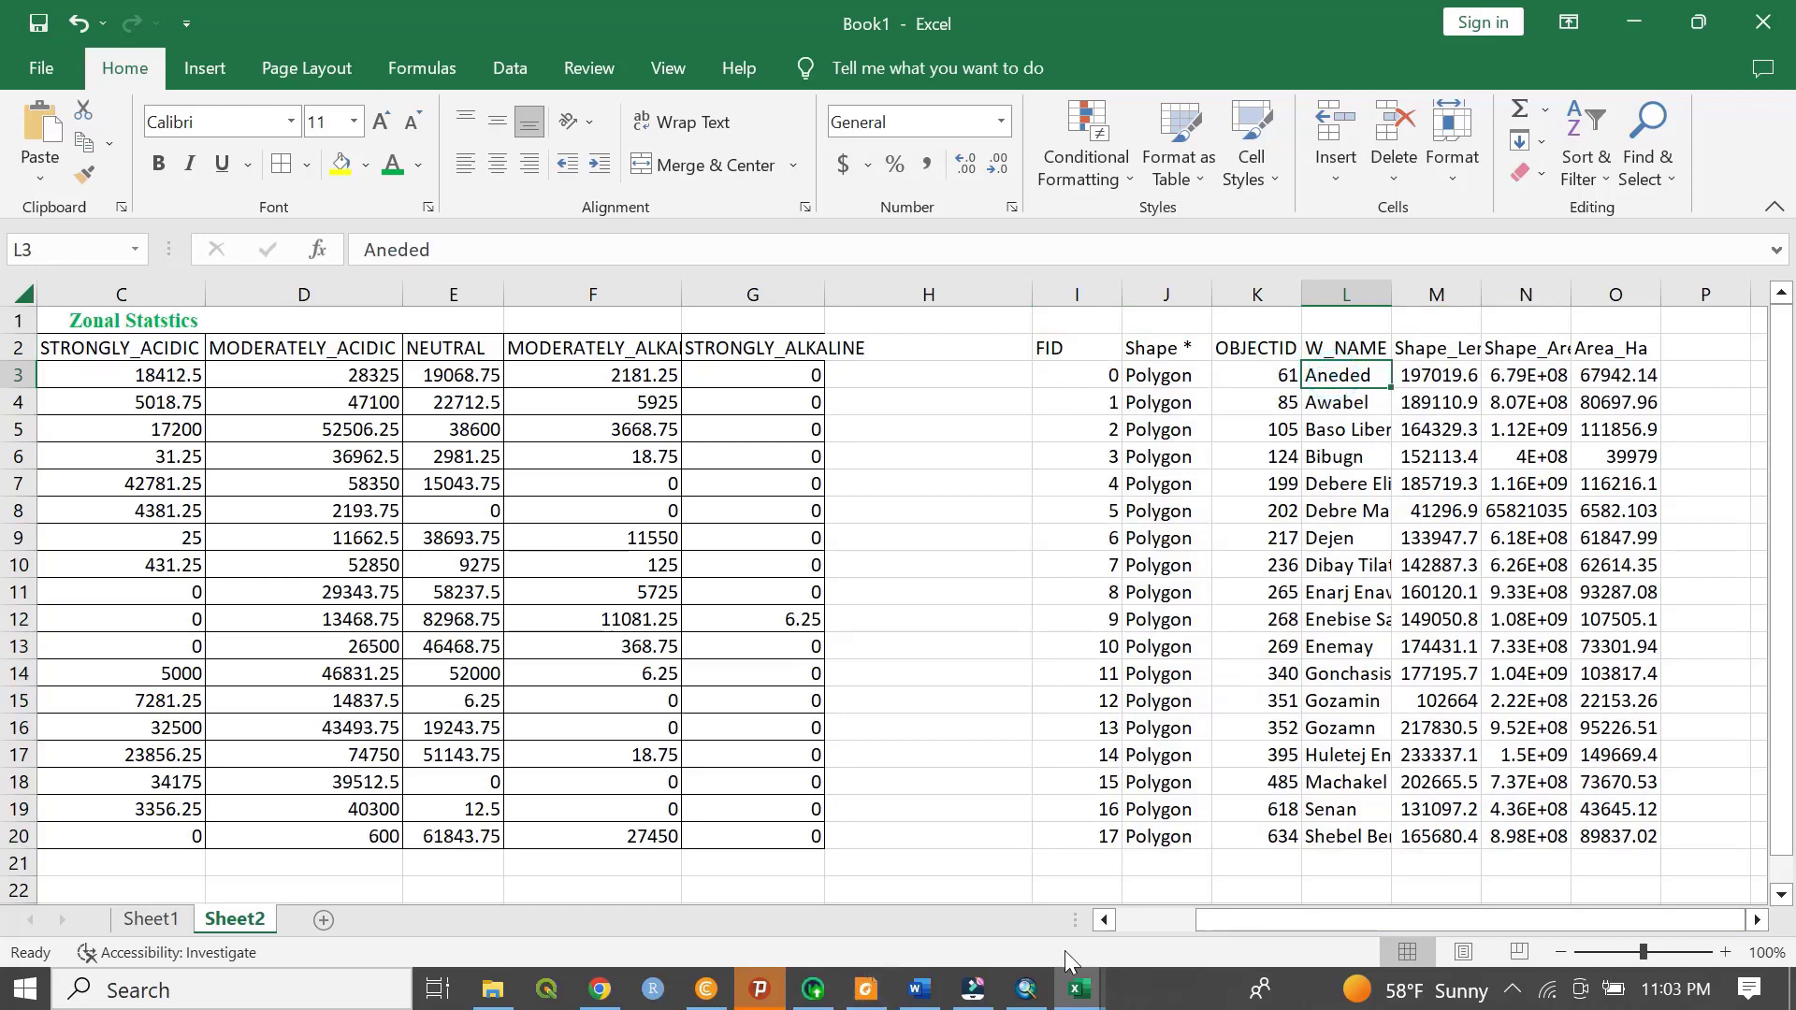
{"action": "left_click_drag", "start_coordinate": [1224, 919], "coordinate": [1093, 922]}
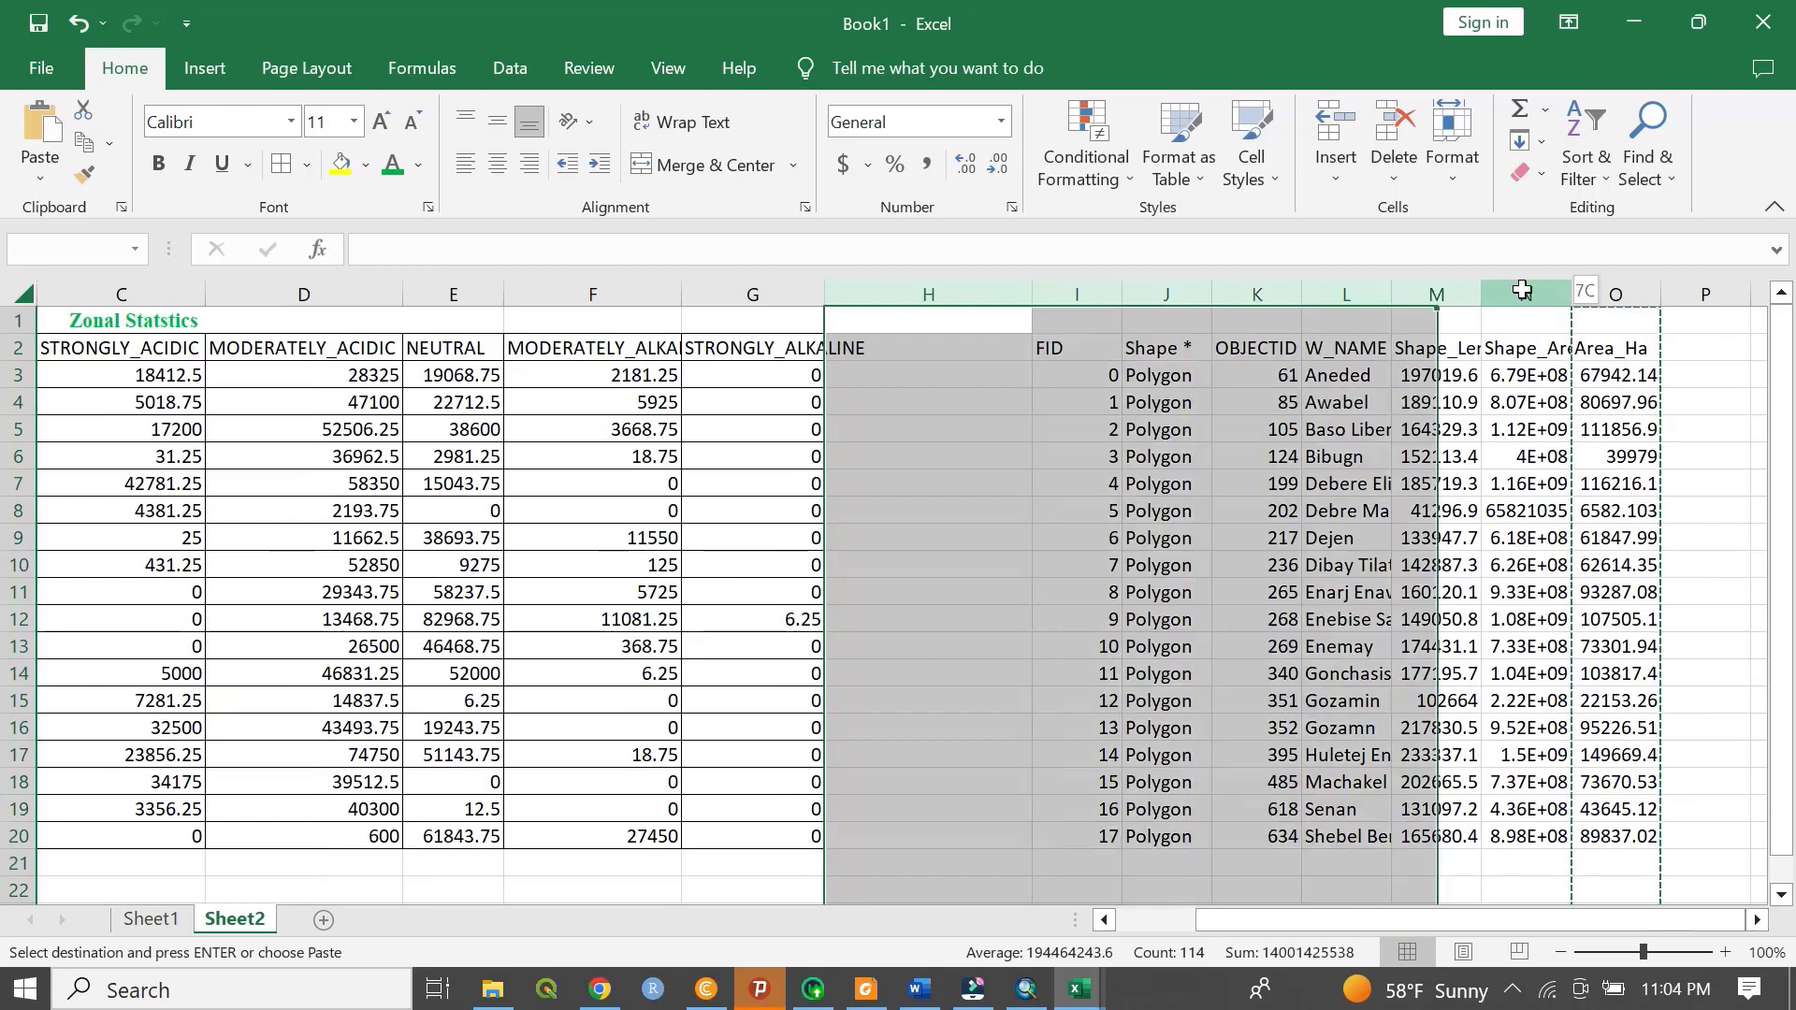
{"action": "right_click", "coordinate": [1523, 294]}
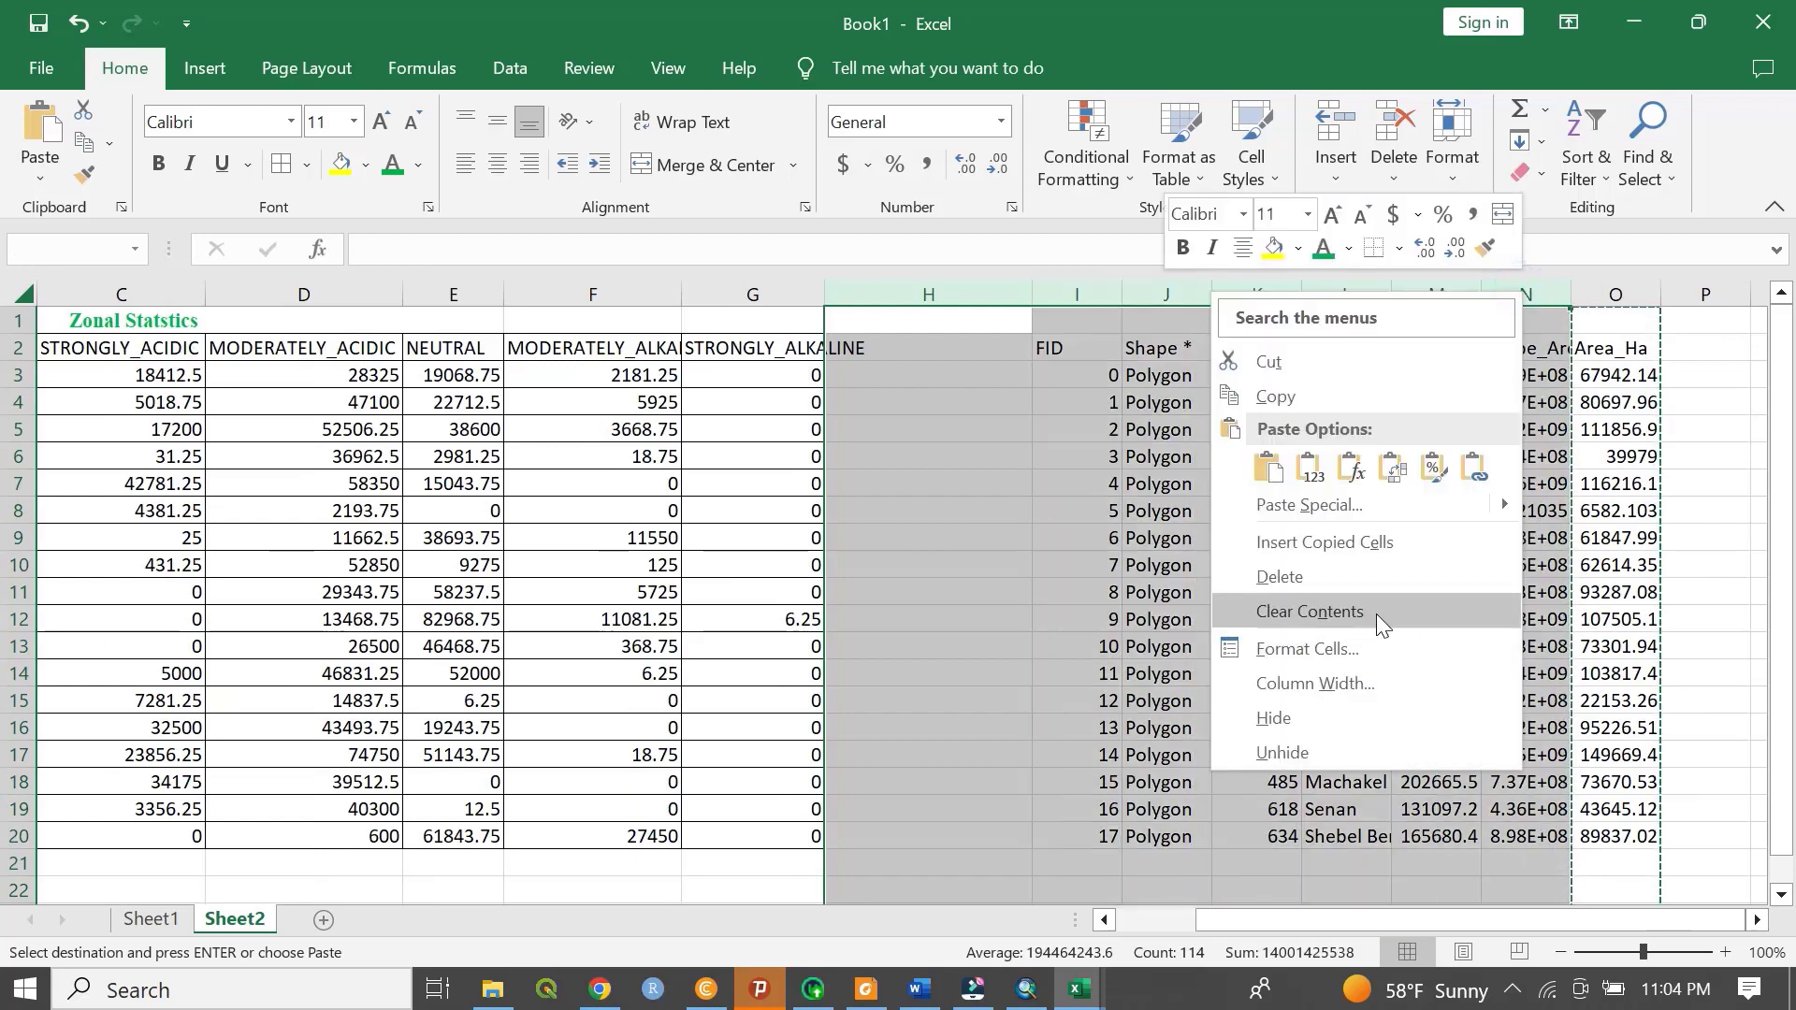
{"action": "left_click", "coordinate": [1349, 580]}
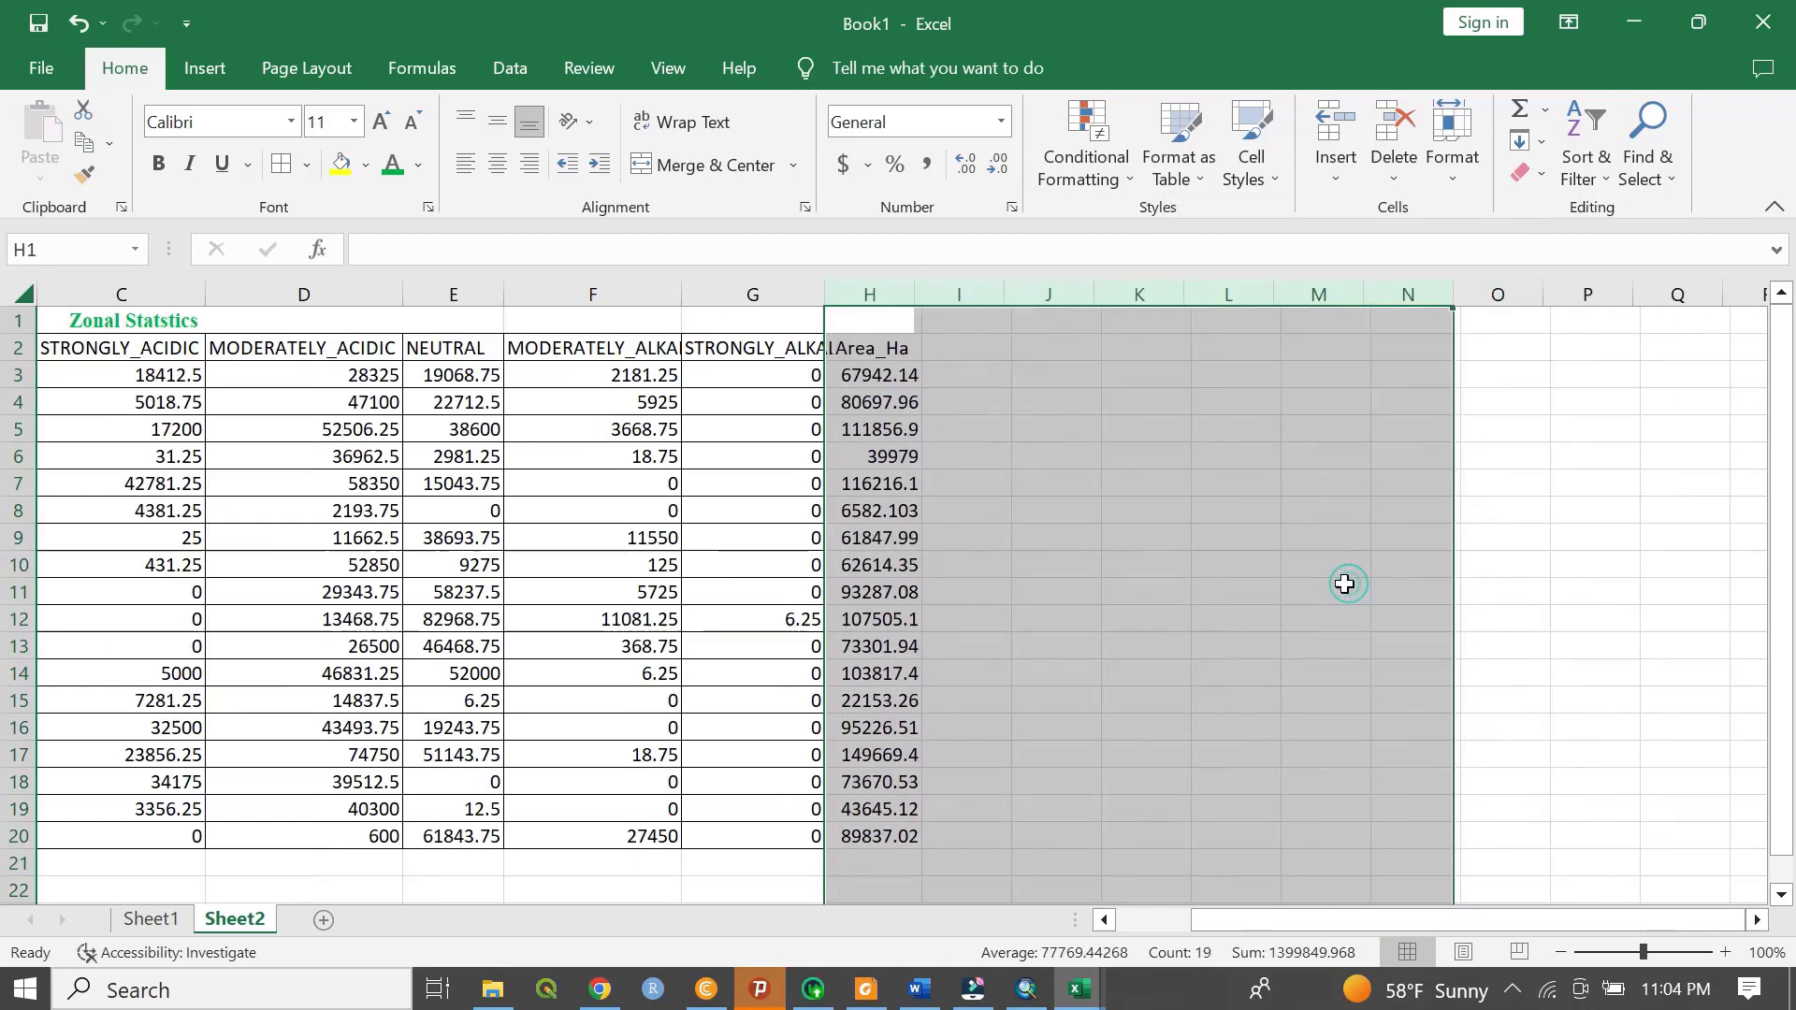
- Enter the heading Total Area in H1 above Area_Ha and widen columns G and H
{"action": "left_click", "coordinate": [1115, 503]}
{"action": "left_click_drag", "start_coordinate": [824, 294], "coordinate": [858, 293]}
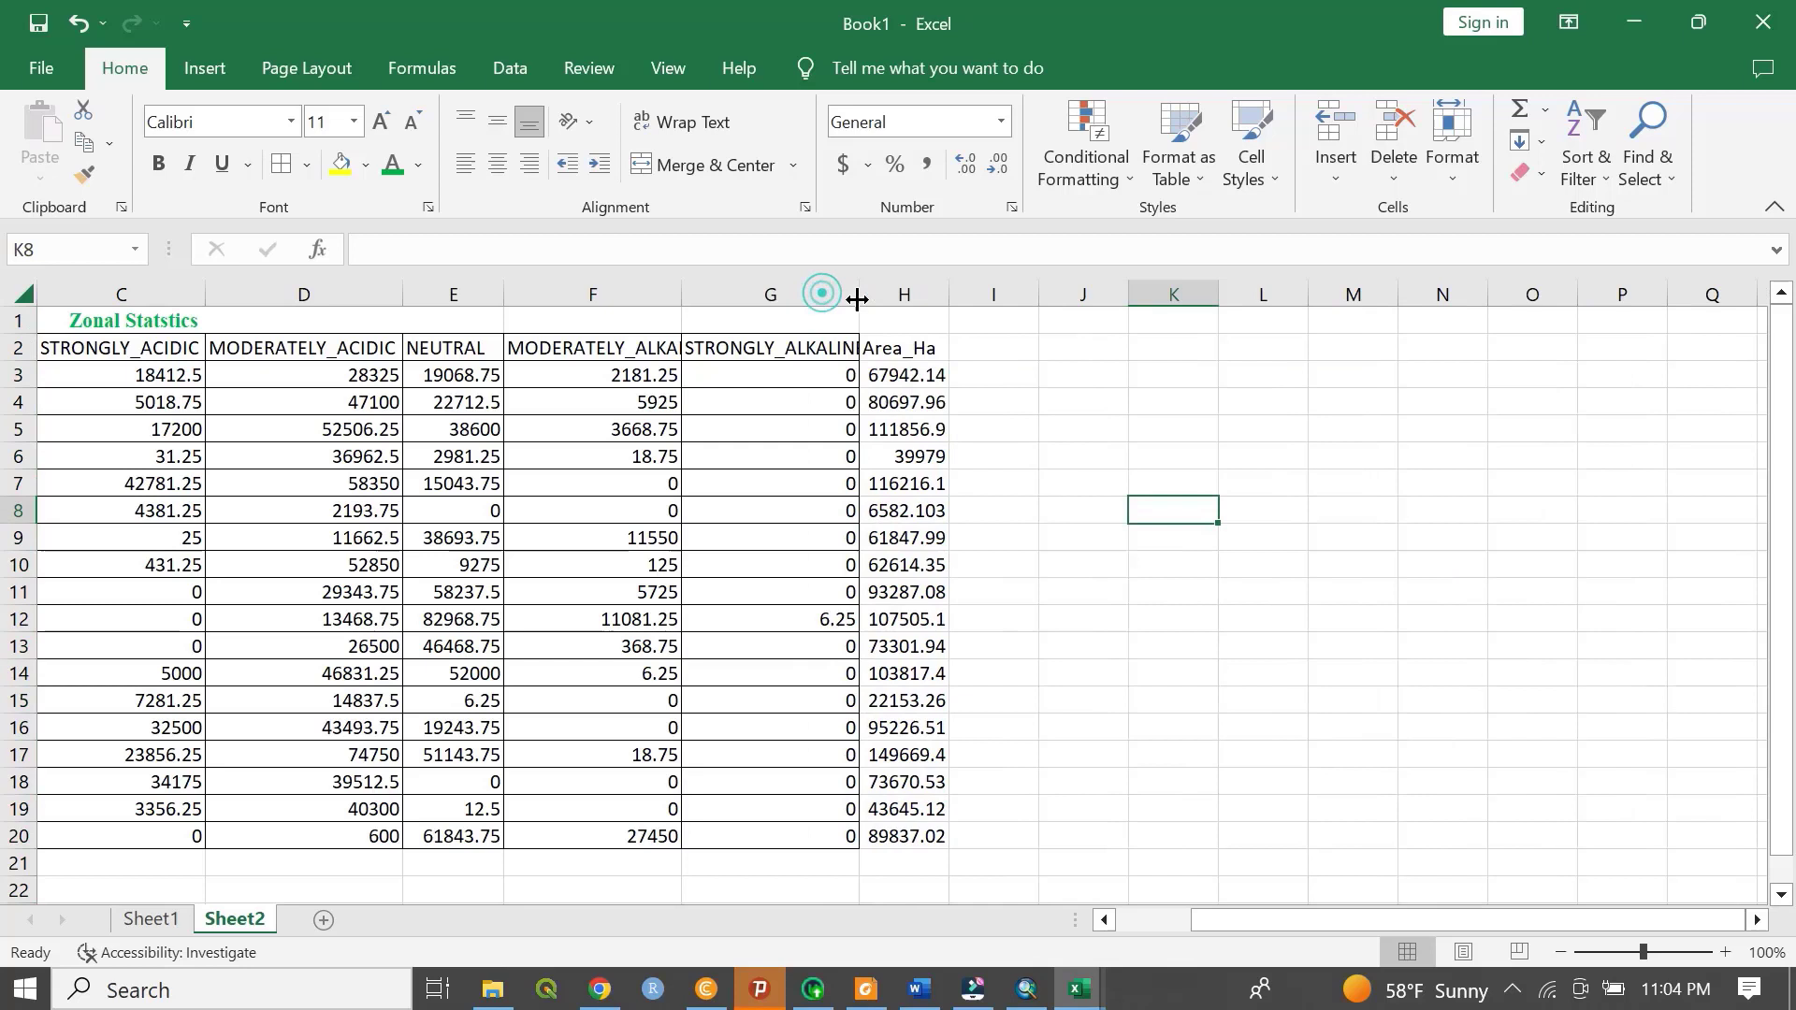
{"action": "left_click", "coordinate": [914, 325]}
{"action": "type", "text": "Total Area"}
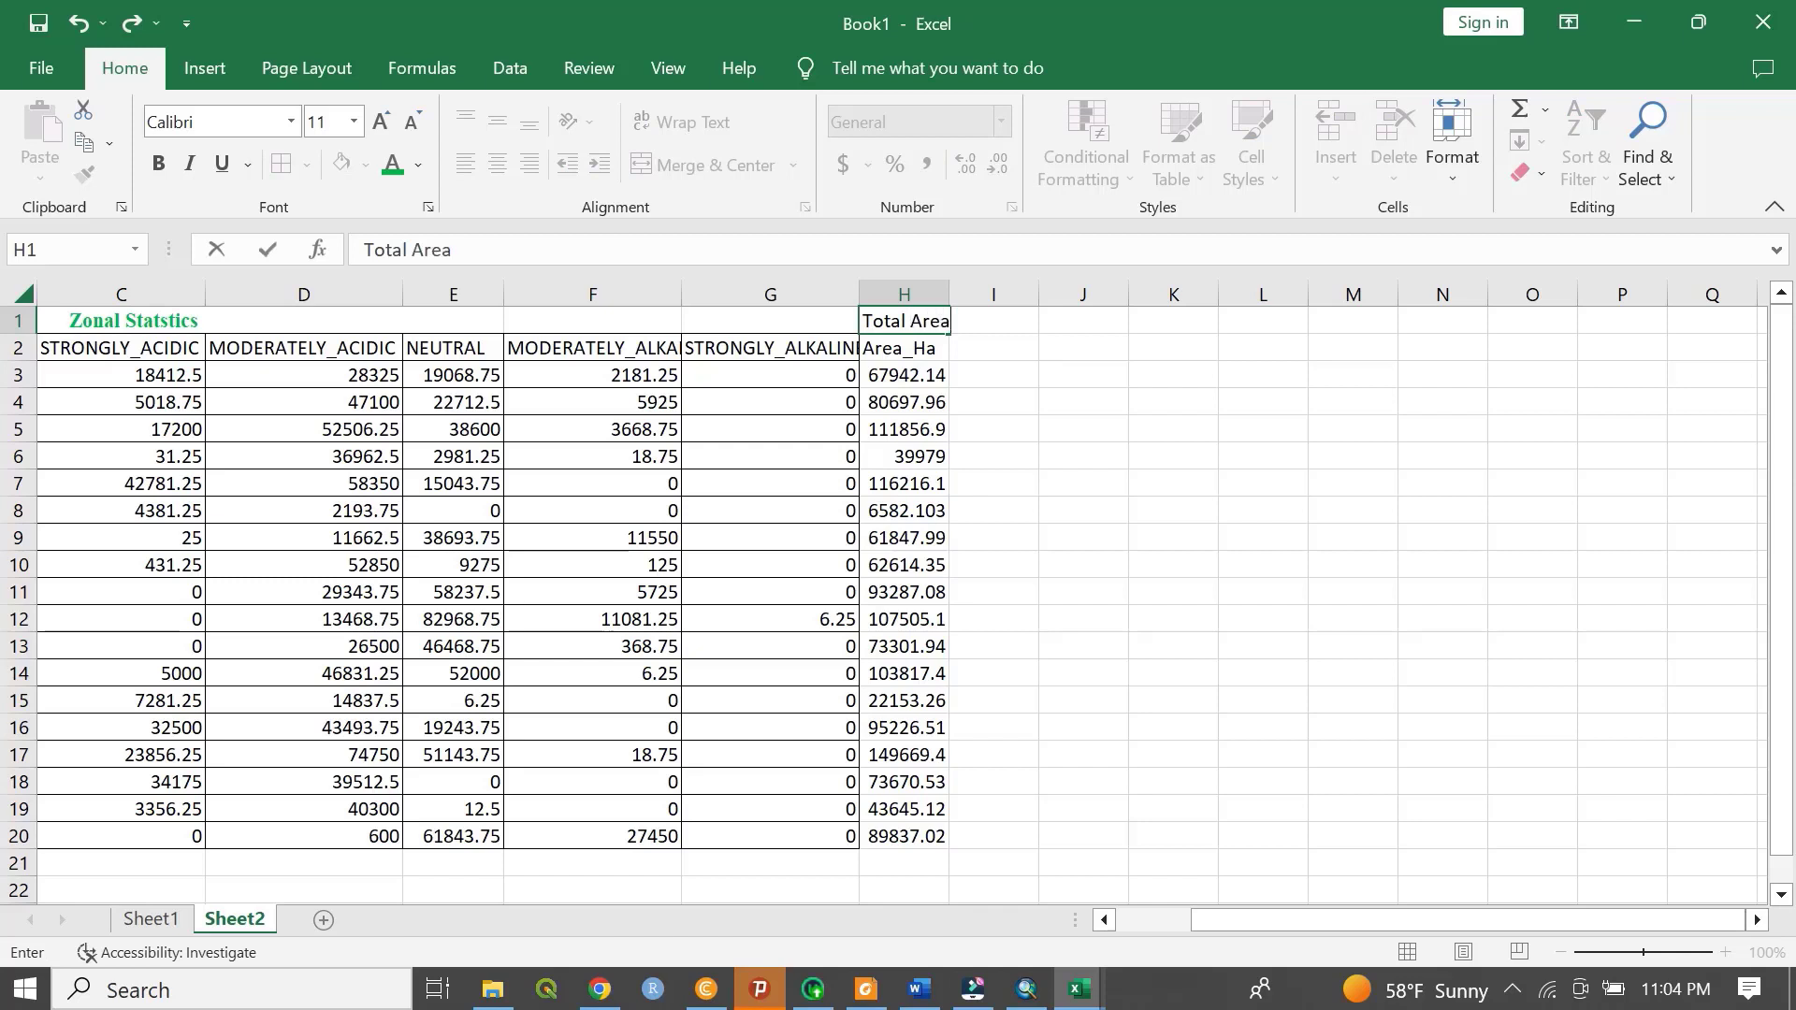
{"action": "left_click", "coordinate": [1076, 428]}
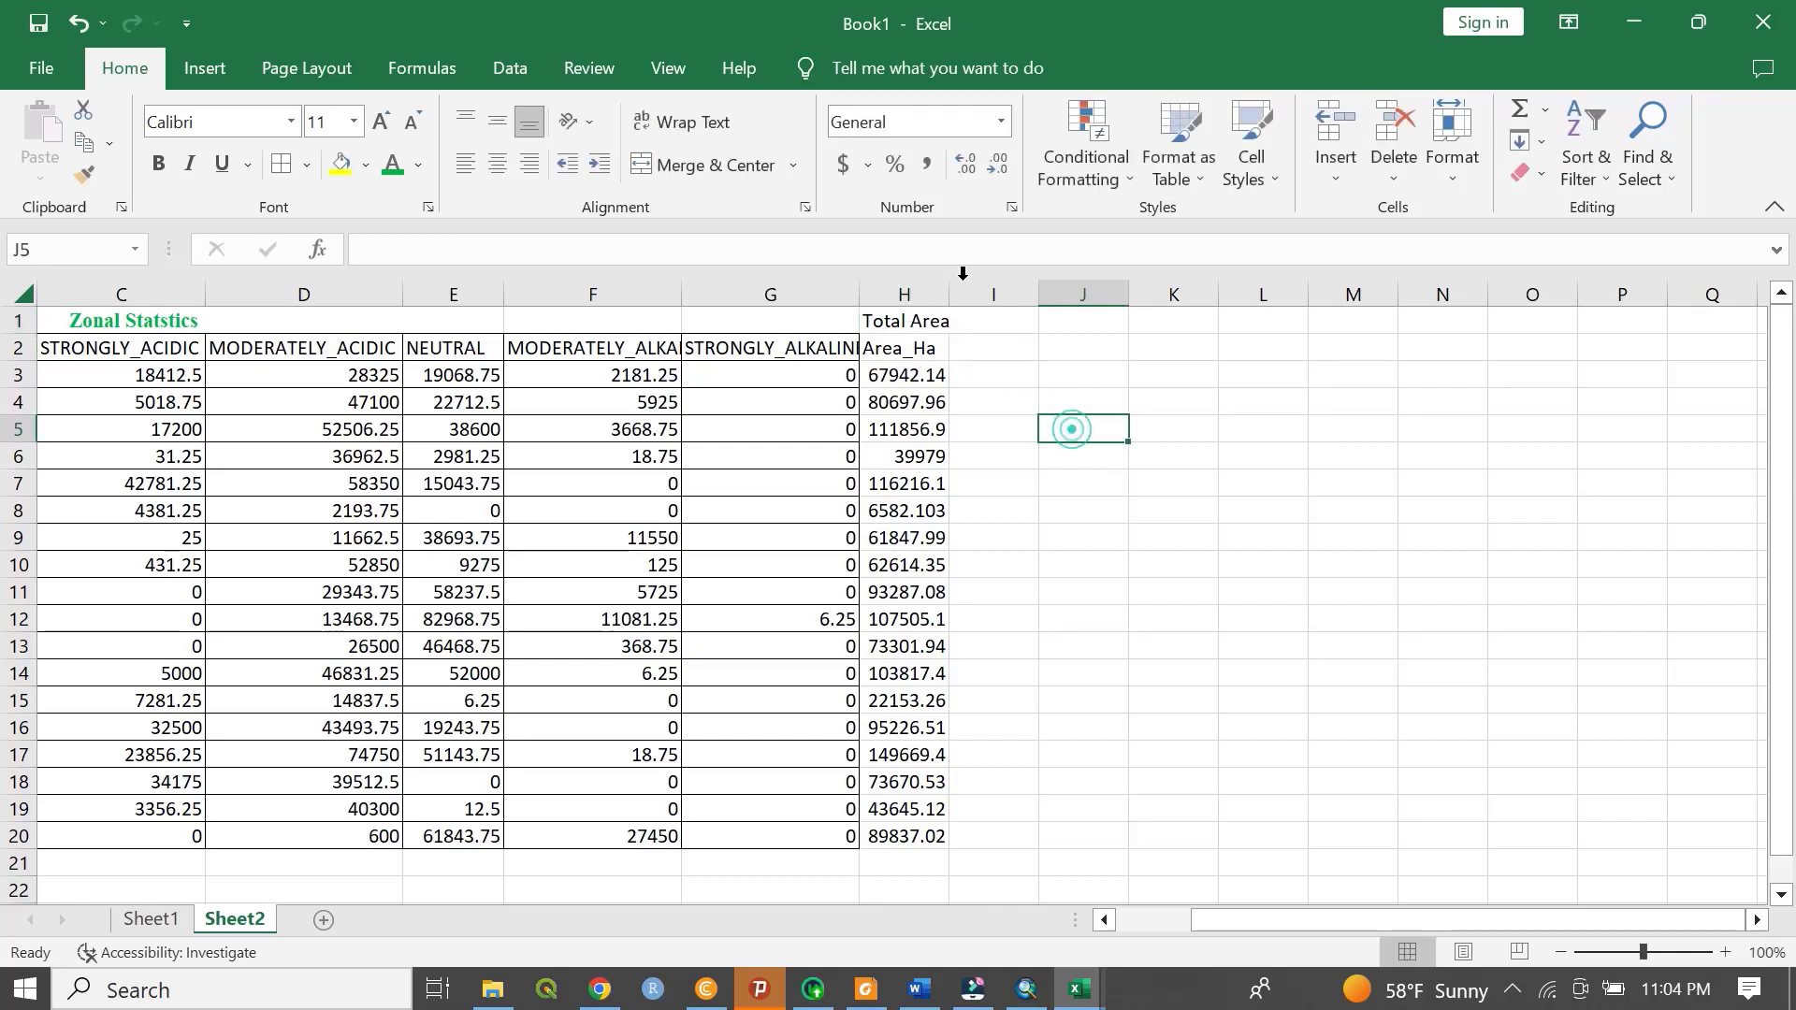
{"action": "left_click_drag", "start_coordinate": [941, 295], "coordinate": [976, 299]}
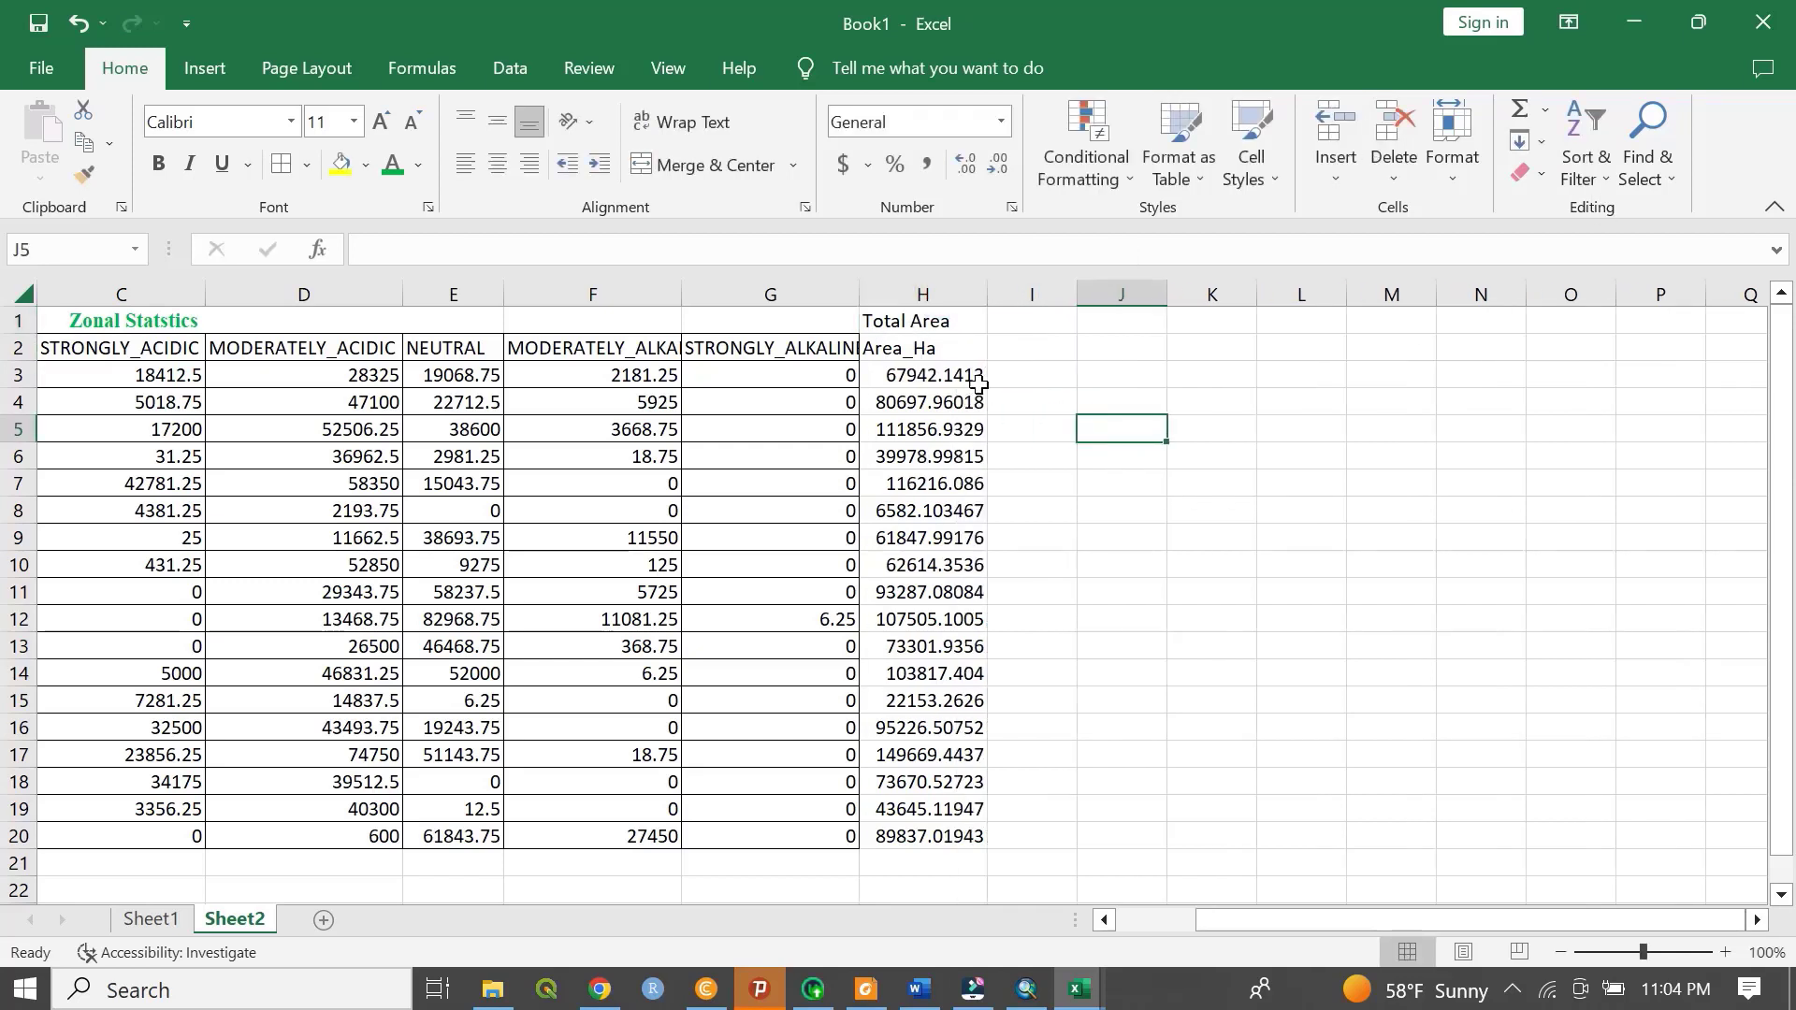
- Format the Area_Ha values in H3:H20 as Number with 2 decimal places
{"action": "left_click_drag", "start_coordinate": [940, 378], "coordinate": [924, 835]}
{"action": "right_click", "coordinate": [928, 845]}
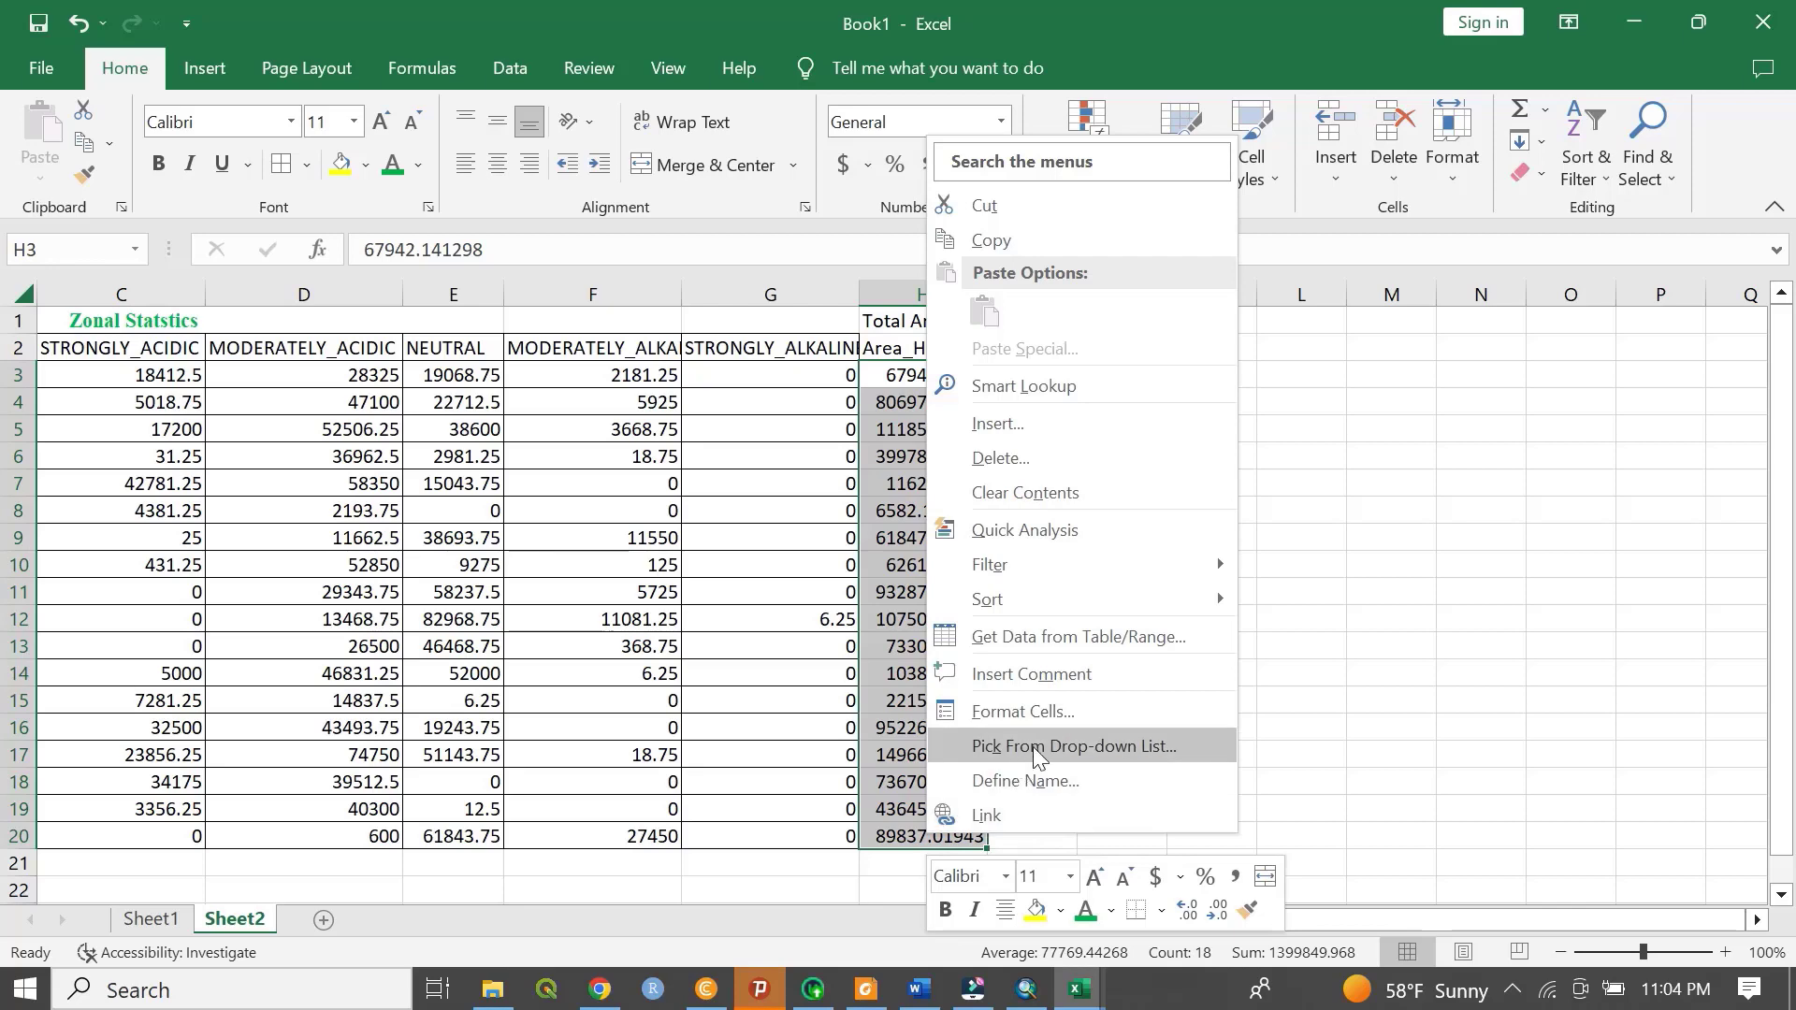
{"action": "left_click", "coordinate": [1029, 706]}
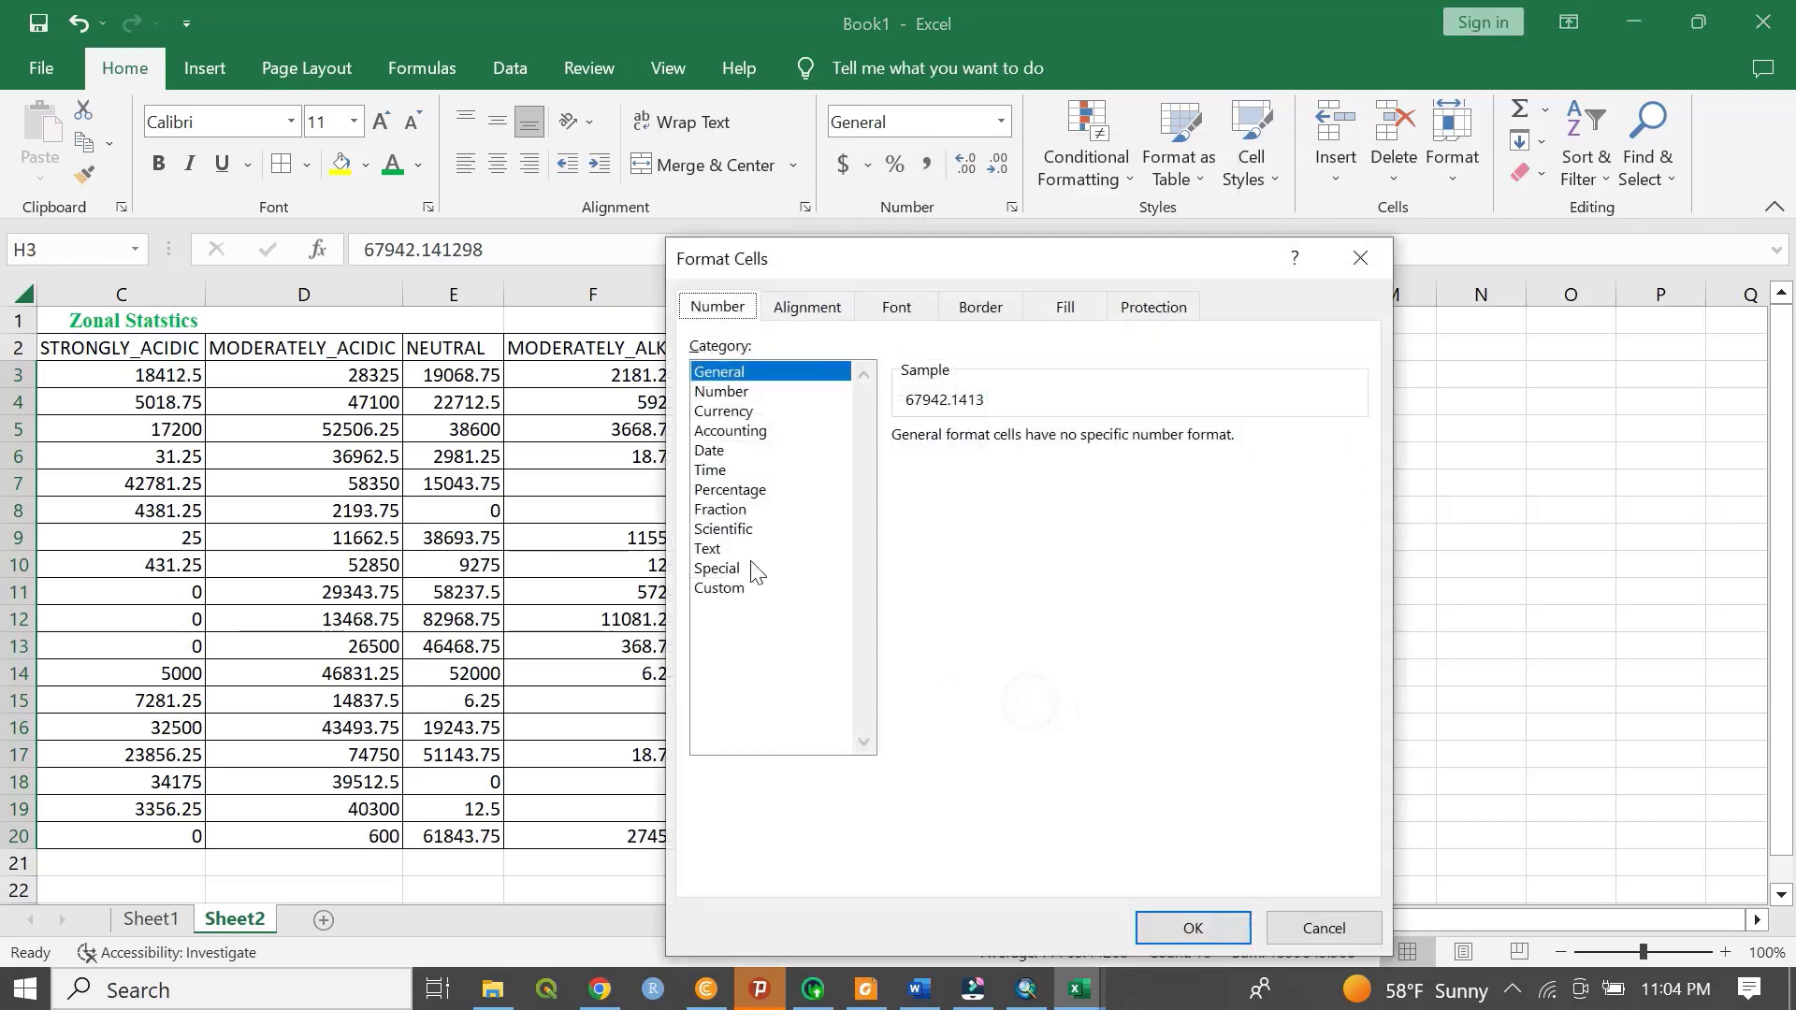
{"action": "left_click", "coordinate": [735, 393]}
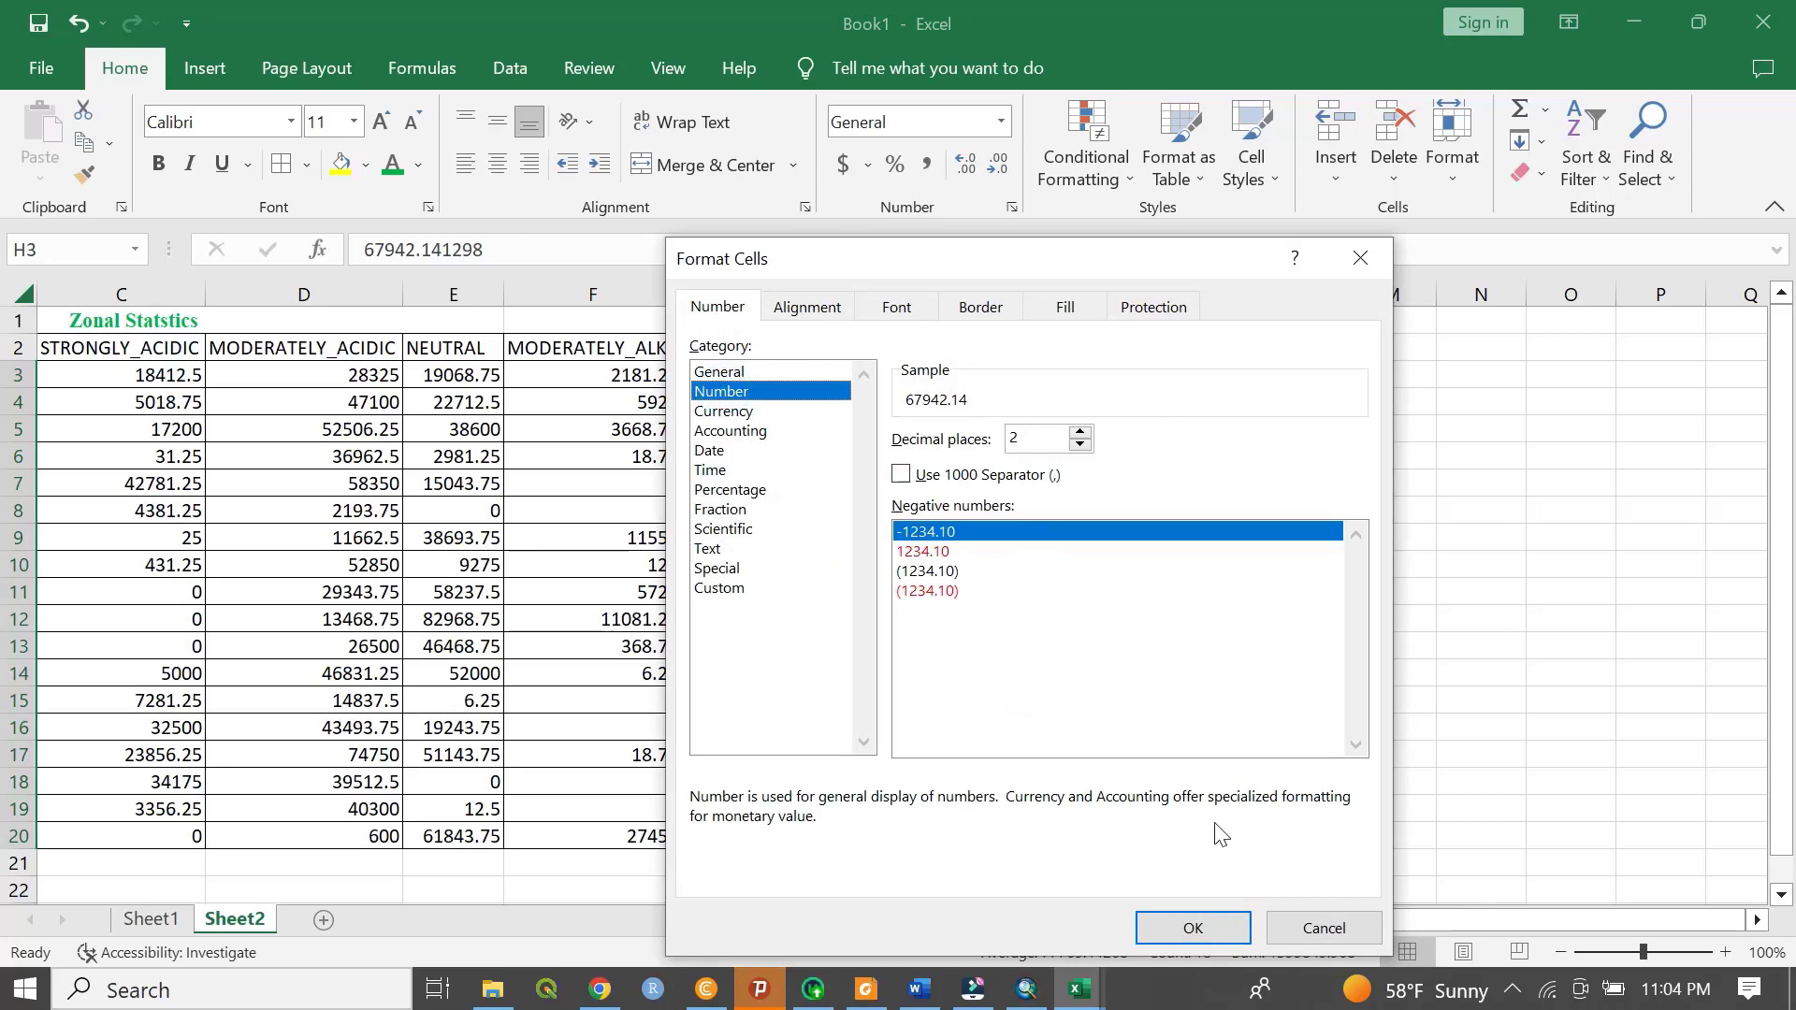
{"action": "left_click", "coordinate": [1194, 927]}
{"action": "left_click", "coordinate": [1048, 453]}
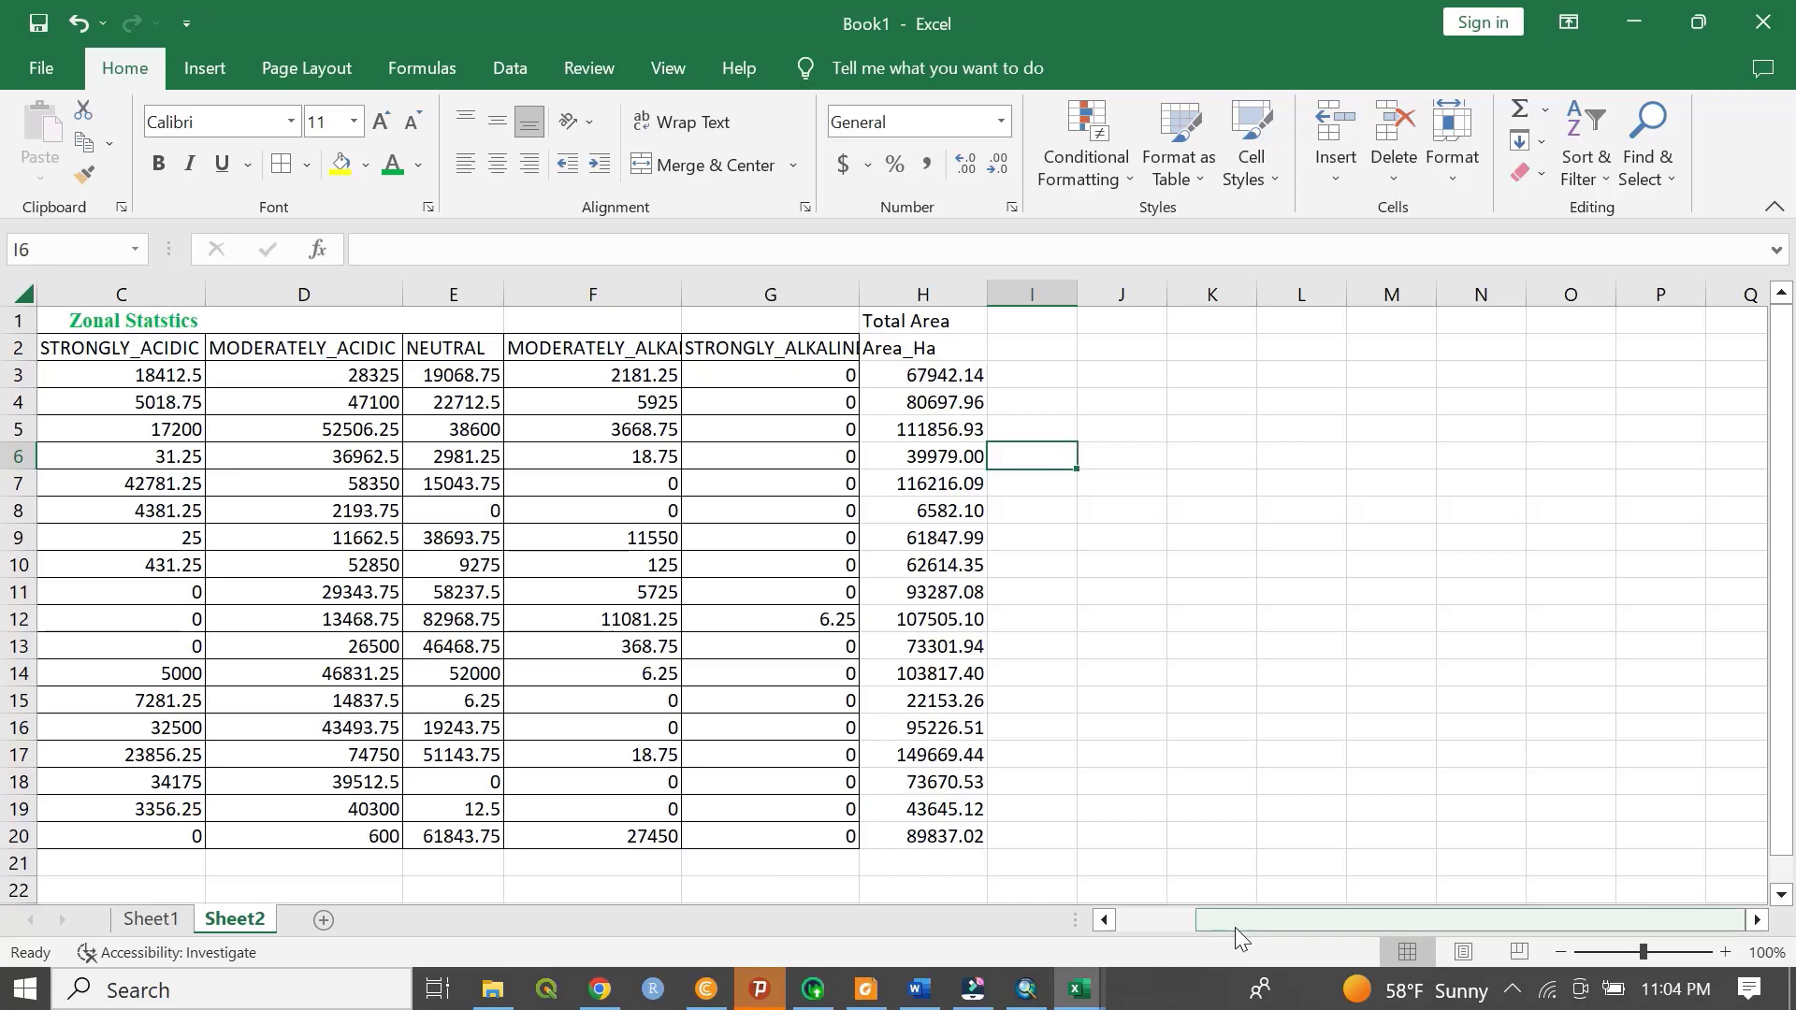
- Enter the heading SA in cell I2, beside the Area_Ha heading
{"action": "left_click_drag", "start_coordinate": [1235, 928], "coordinate": [1147, 921]}
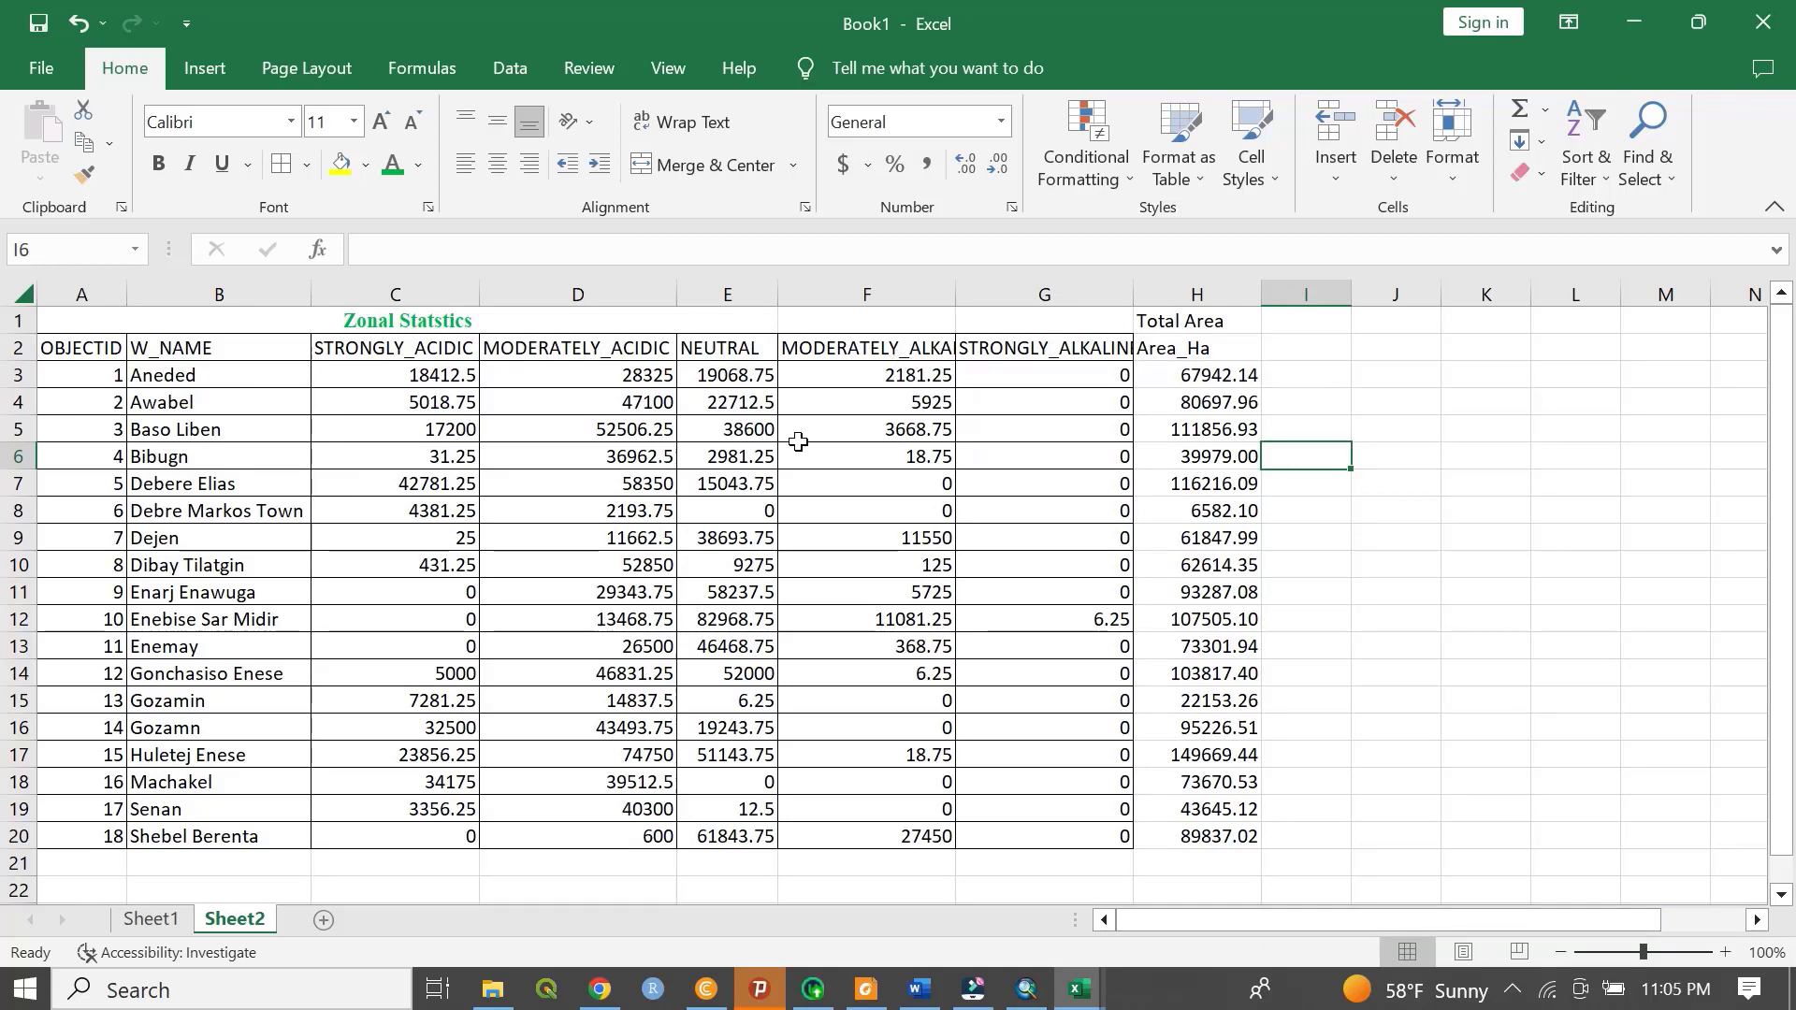
{"action": "left_click", "coordinate": [1323, 347]}
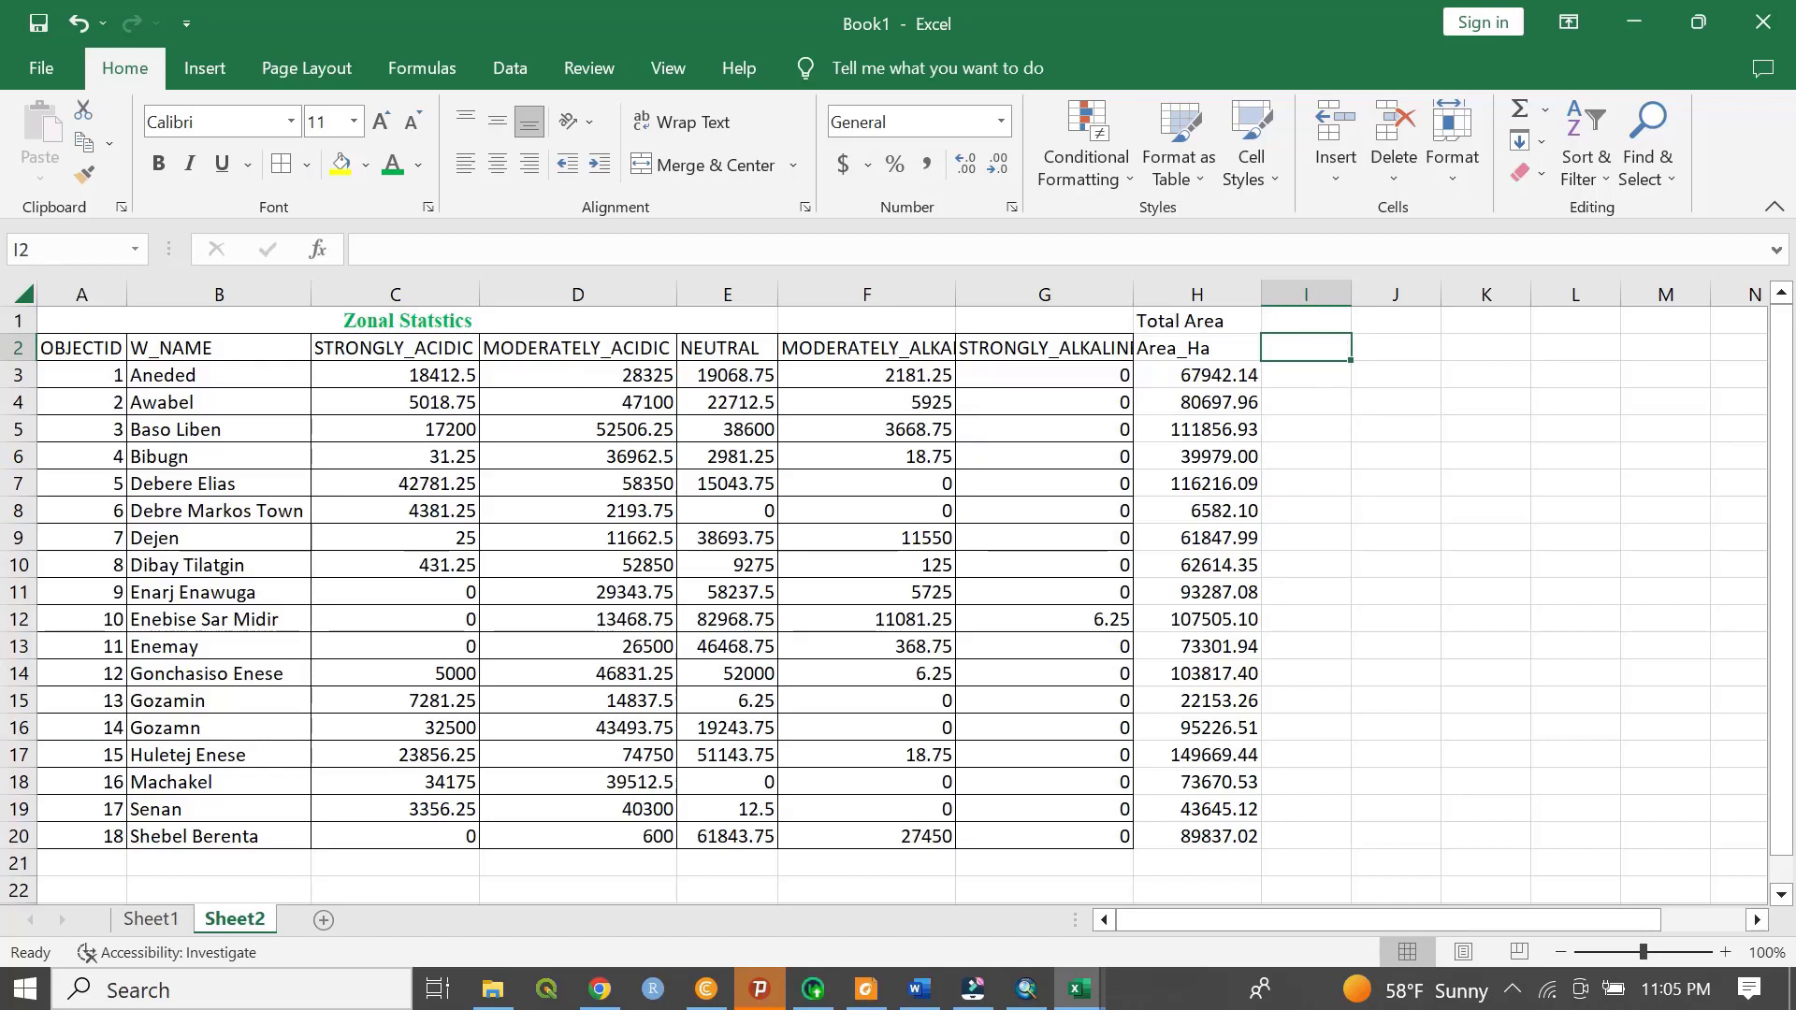
{"action": "type", "text": "SA"}
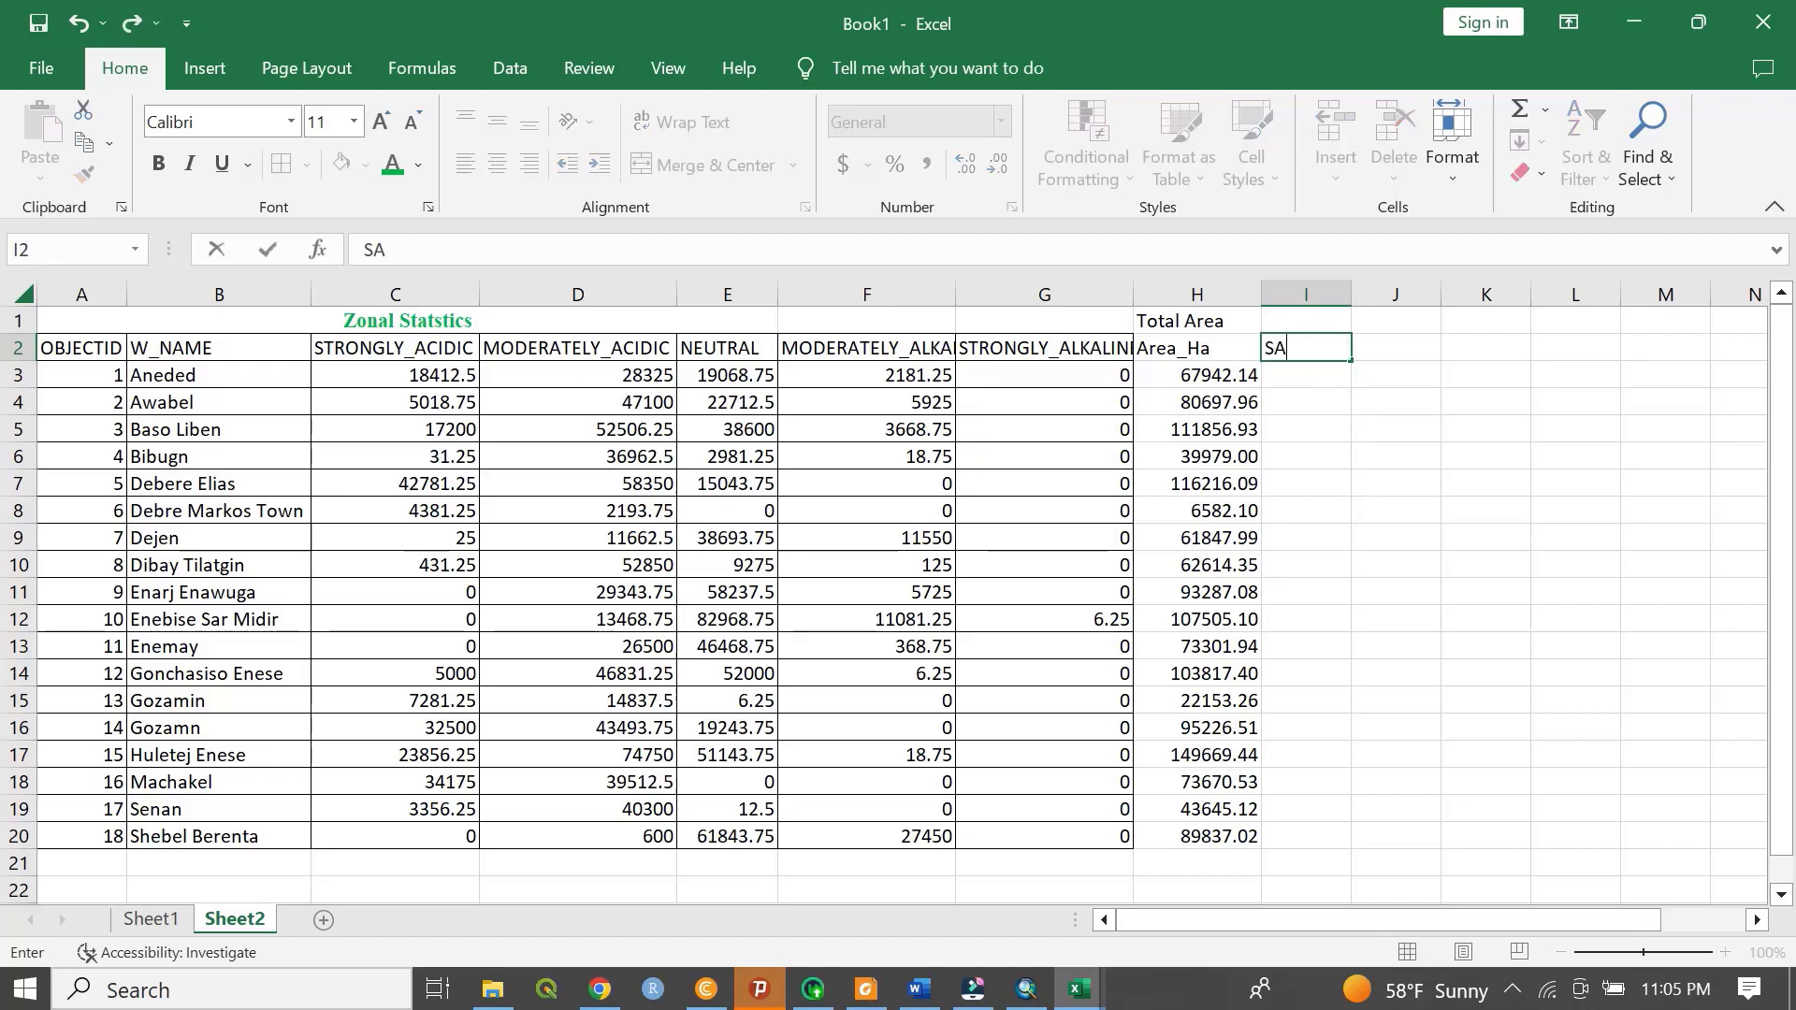
{"action": "left_click", "coordinate": [1283, 382]}
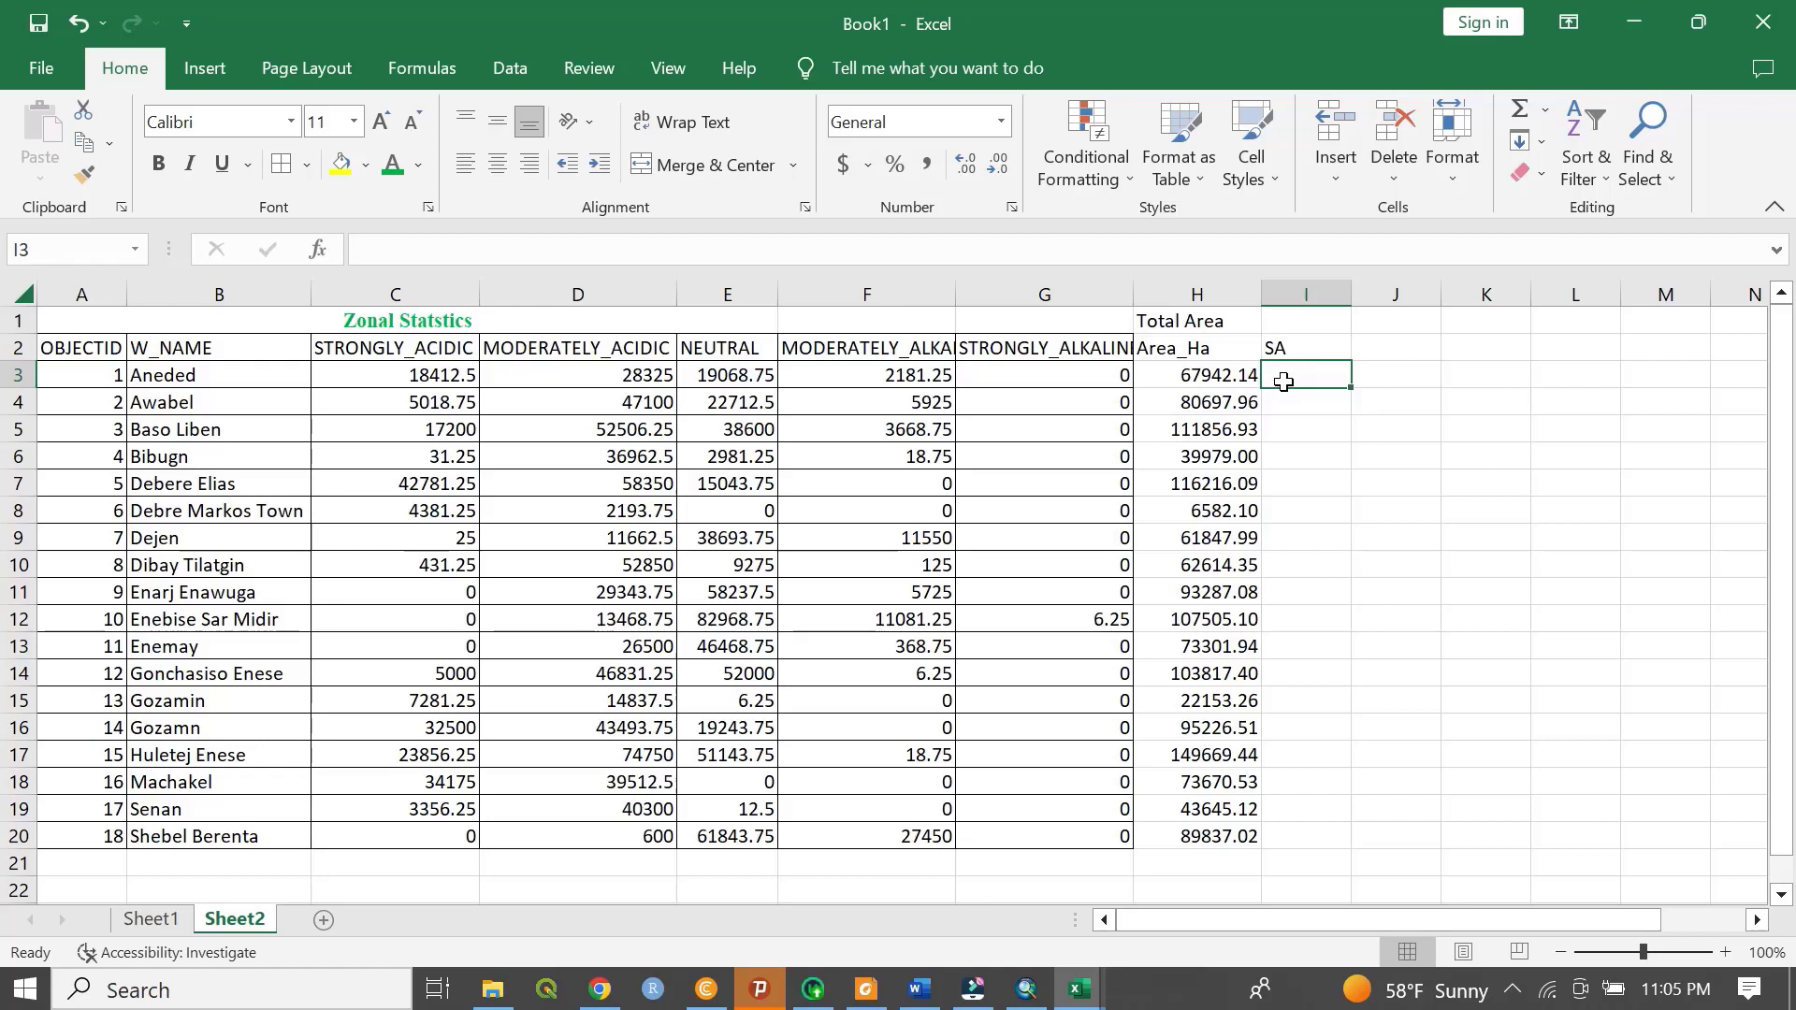
- Calculate each district's strongly acidic percentage of total area with =C3*100/H3 in I3, filled down to I20
{"action": "left_click", "coordinate": [1221, 375]}
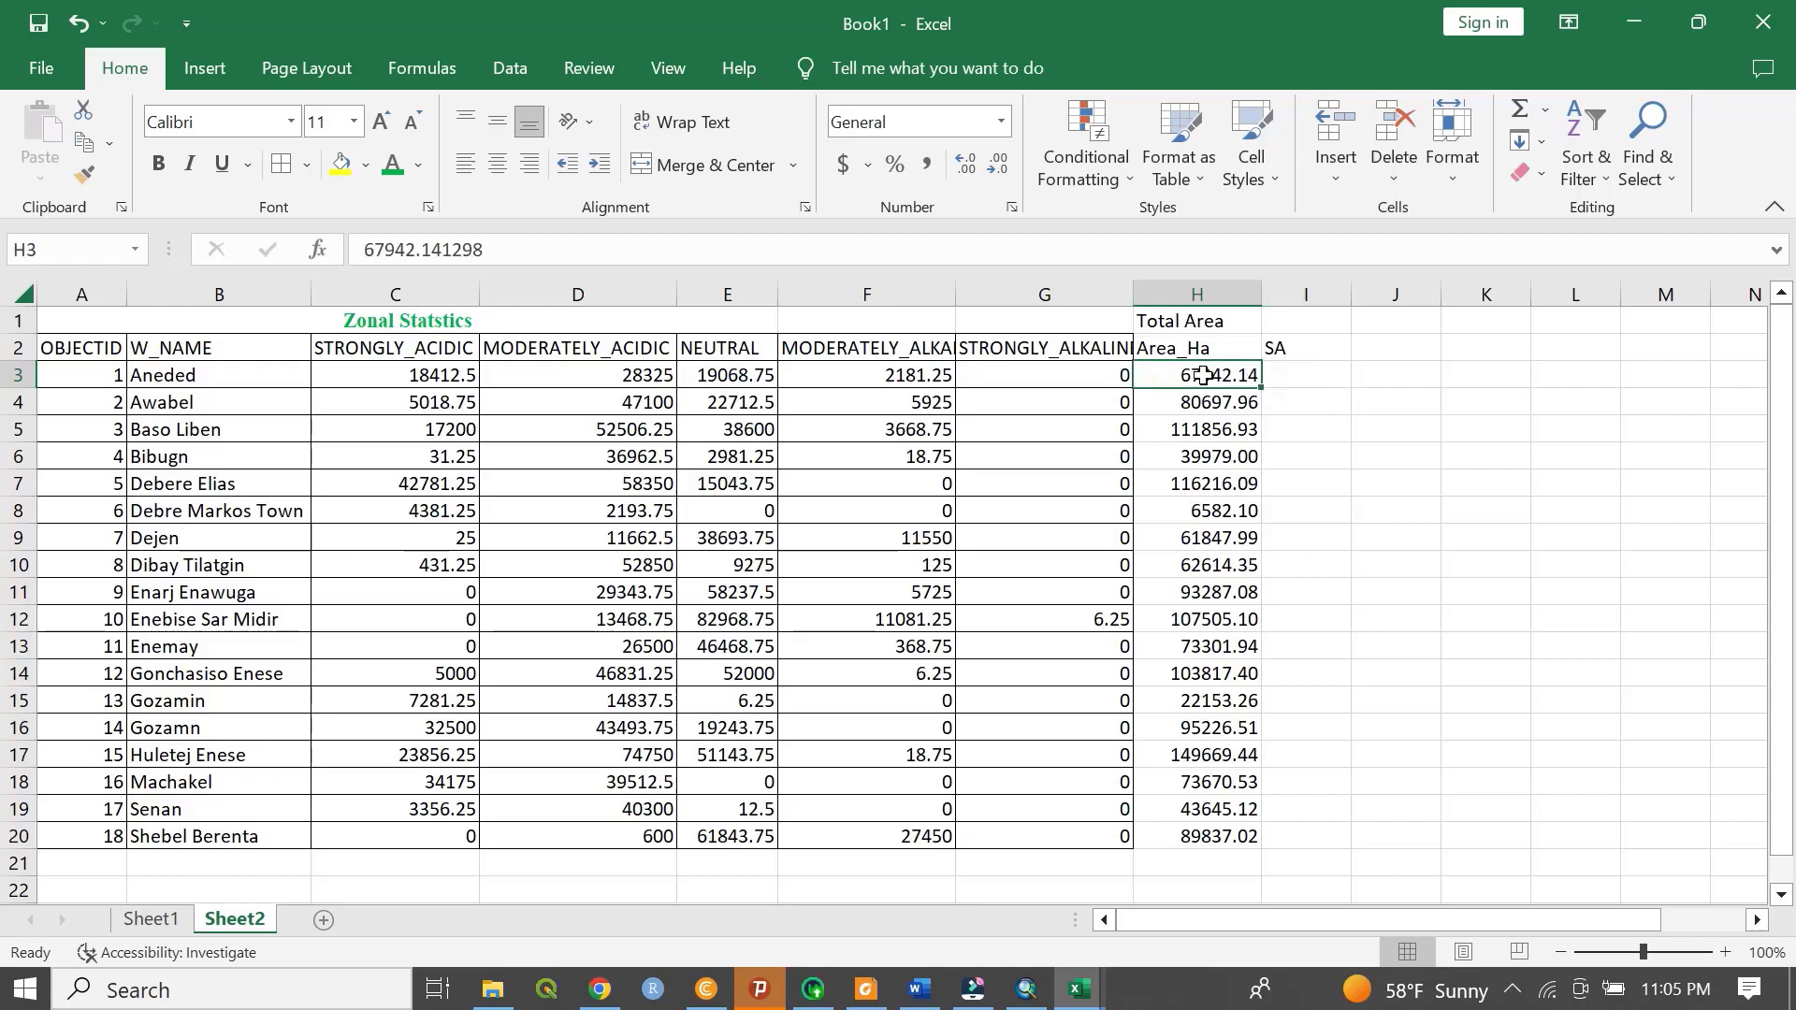
{"action": "left_click", "coordinate": [421, 370]}
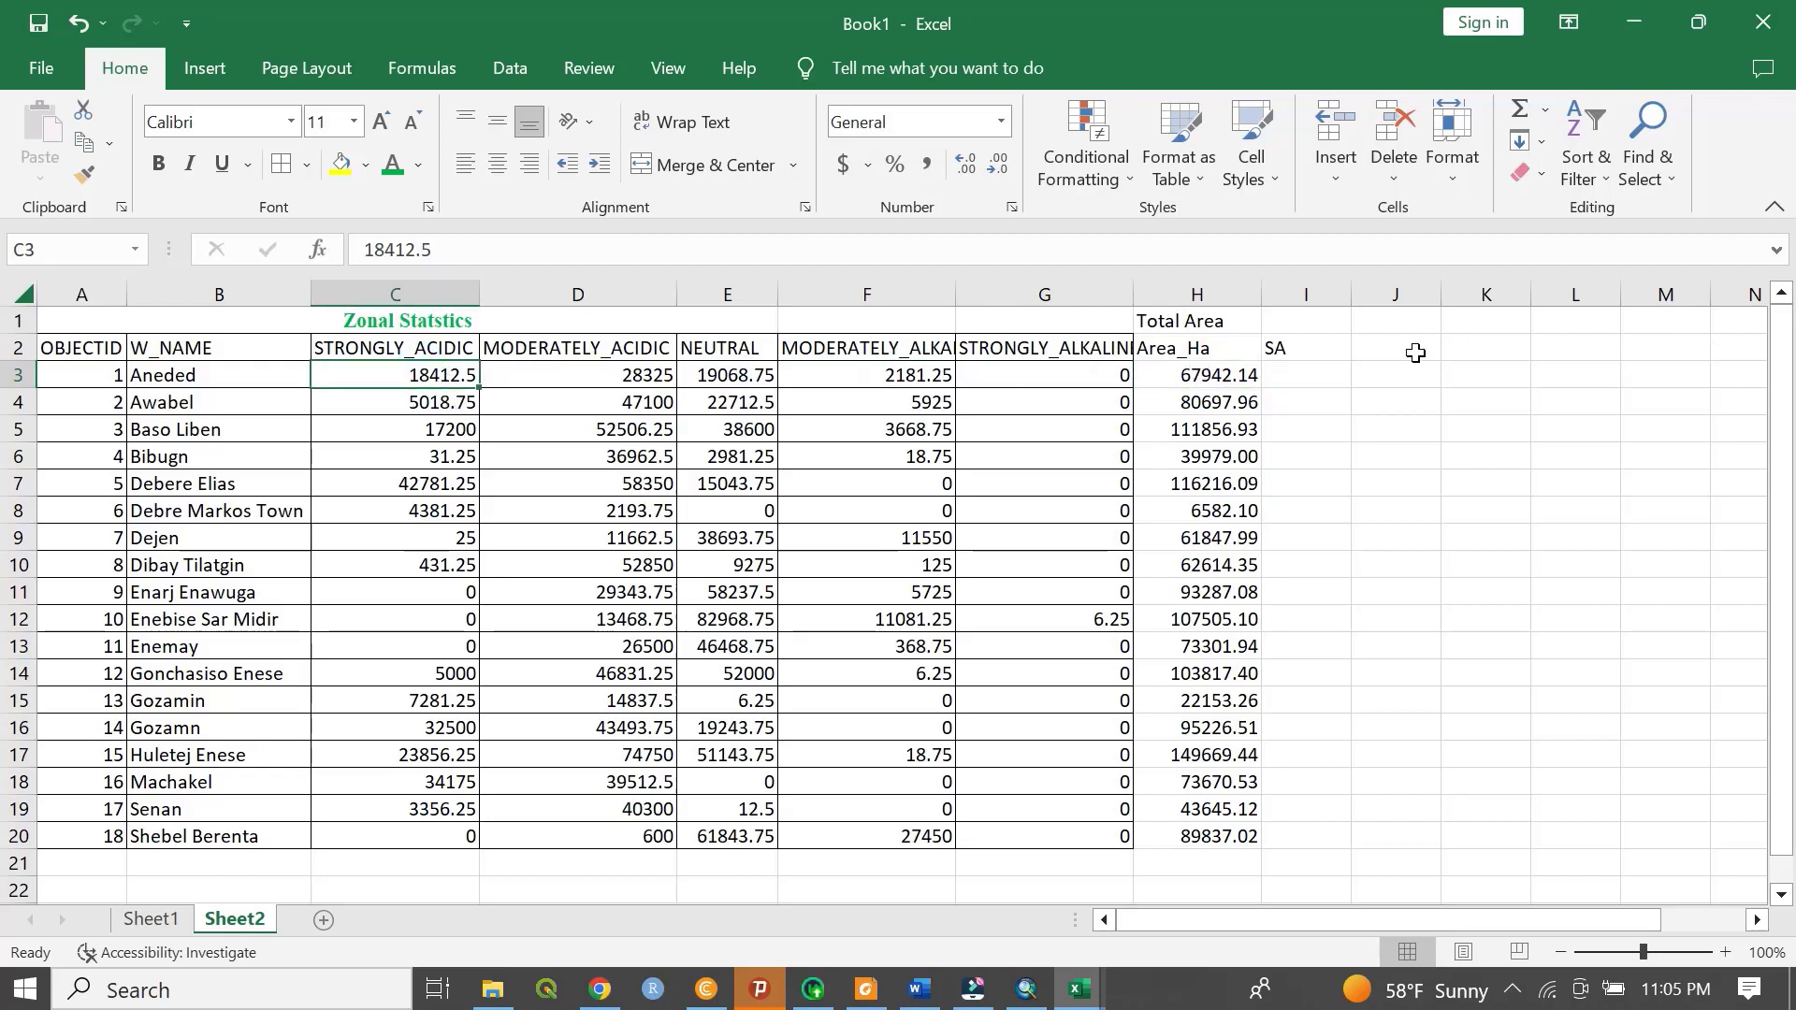
{"action": "left_click", "coordinate": [1300, 370]}
{"action": "type", "text": "="}
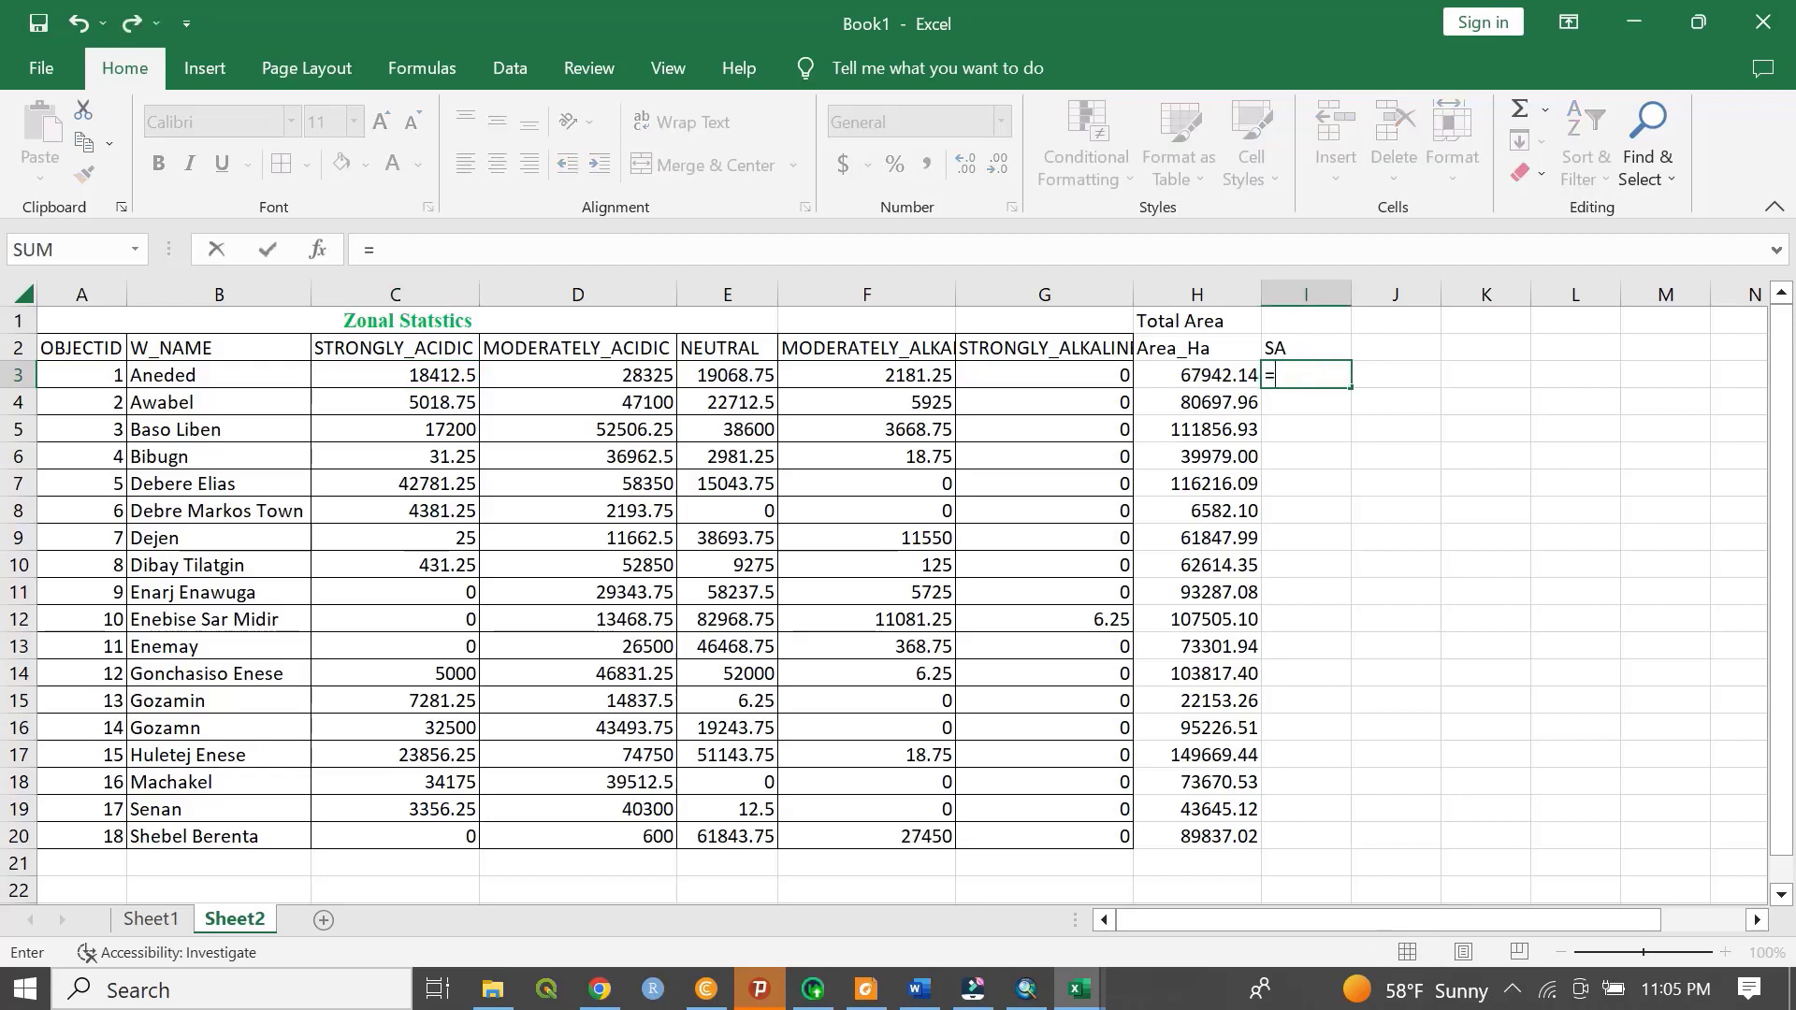
{"action": "left_click", "coordinate": [467, 372]}
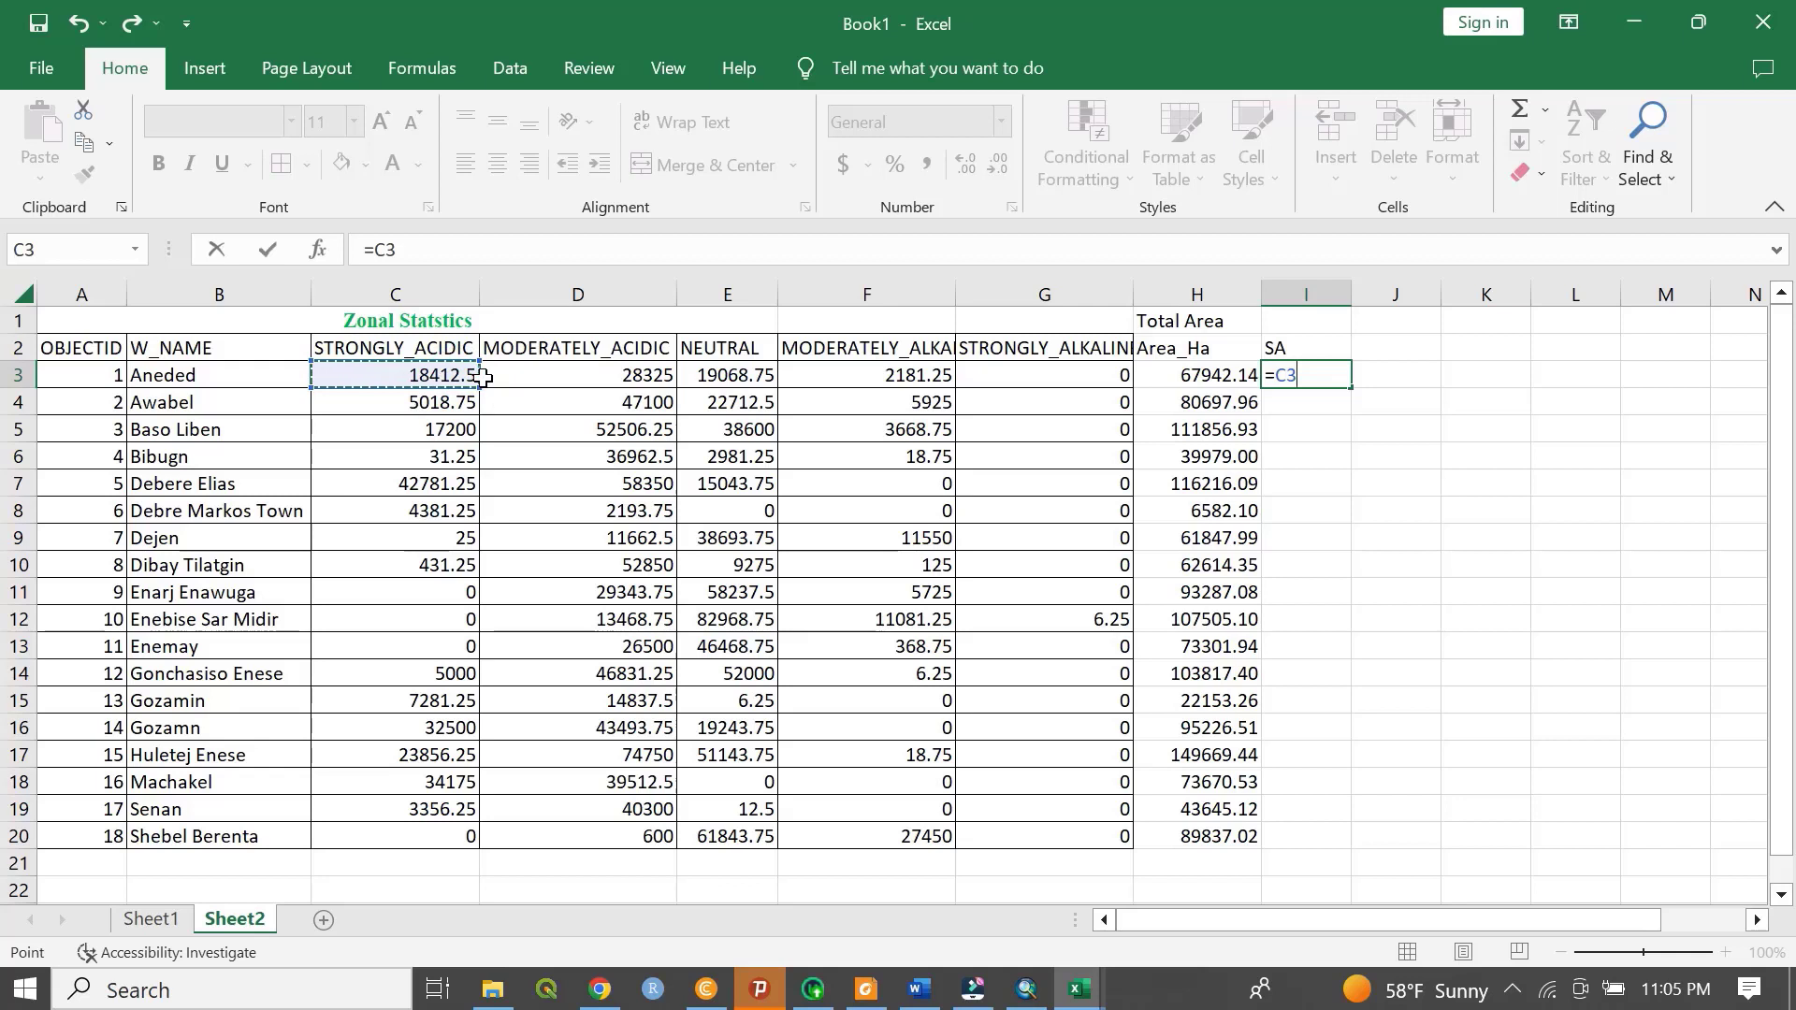
{"action": "type", "text": "*"}
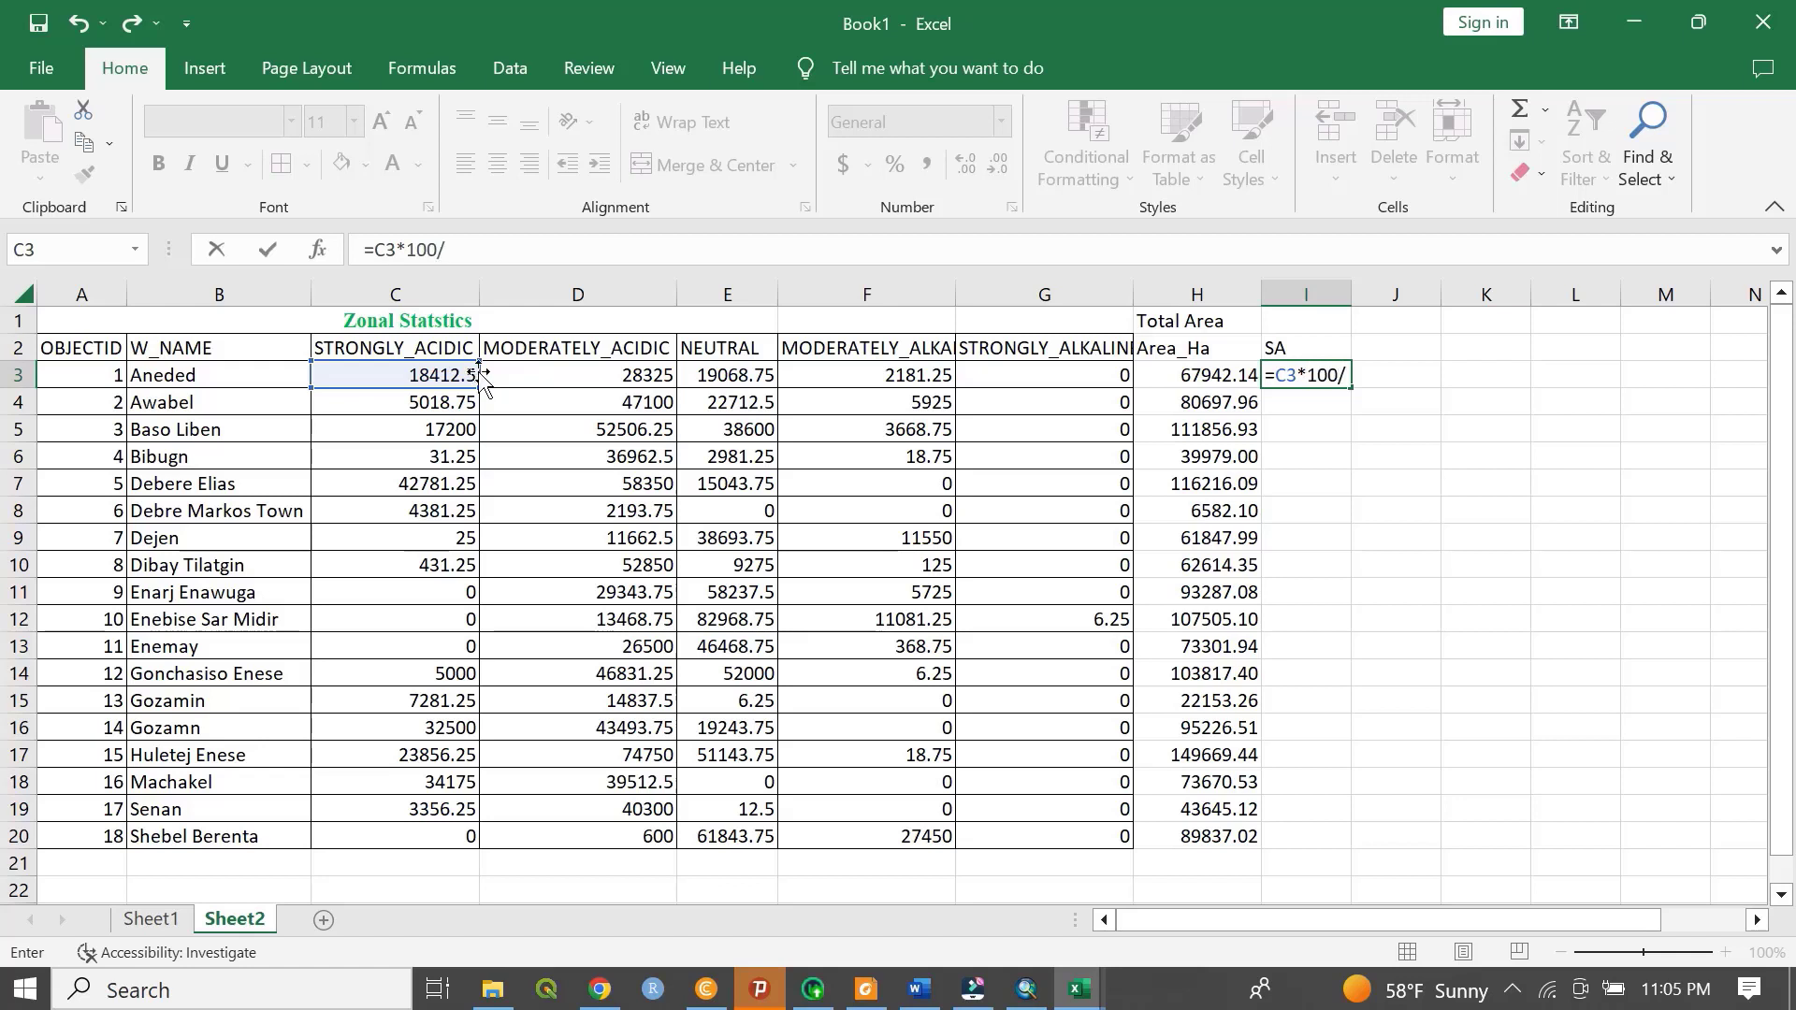
{"action": "type", "text": "100/"}
{"action": "left_click", "coordinate": [1216, 377]}
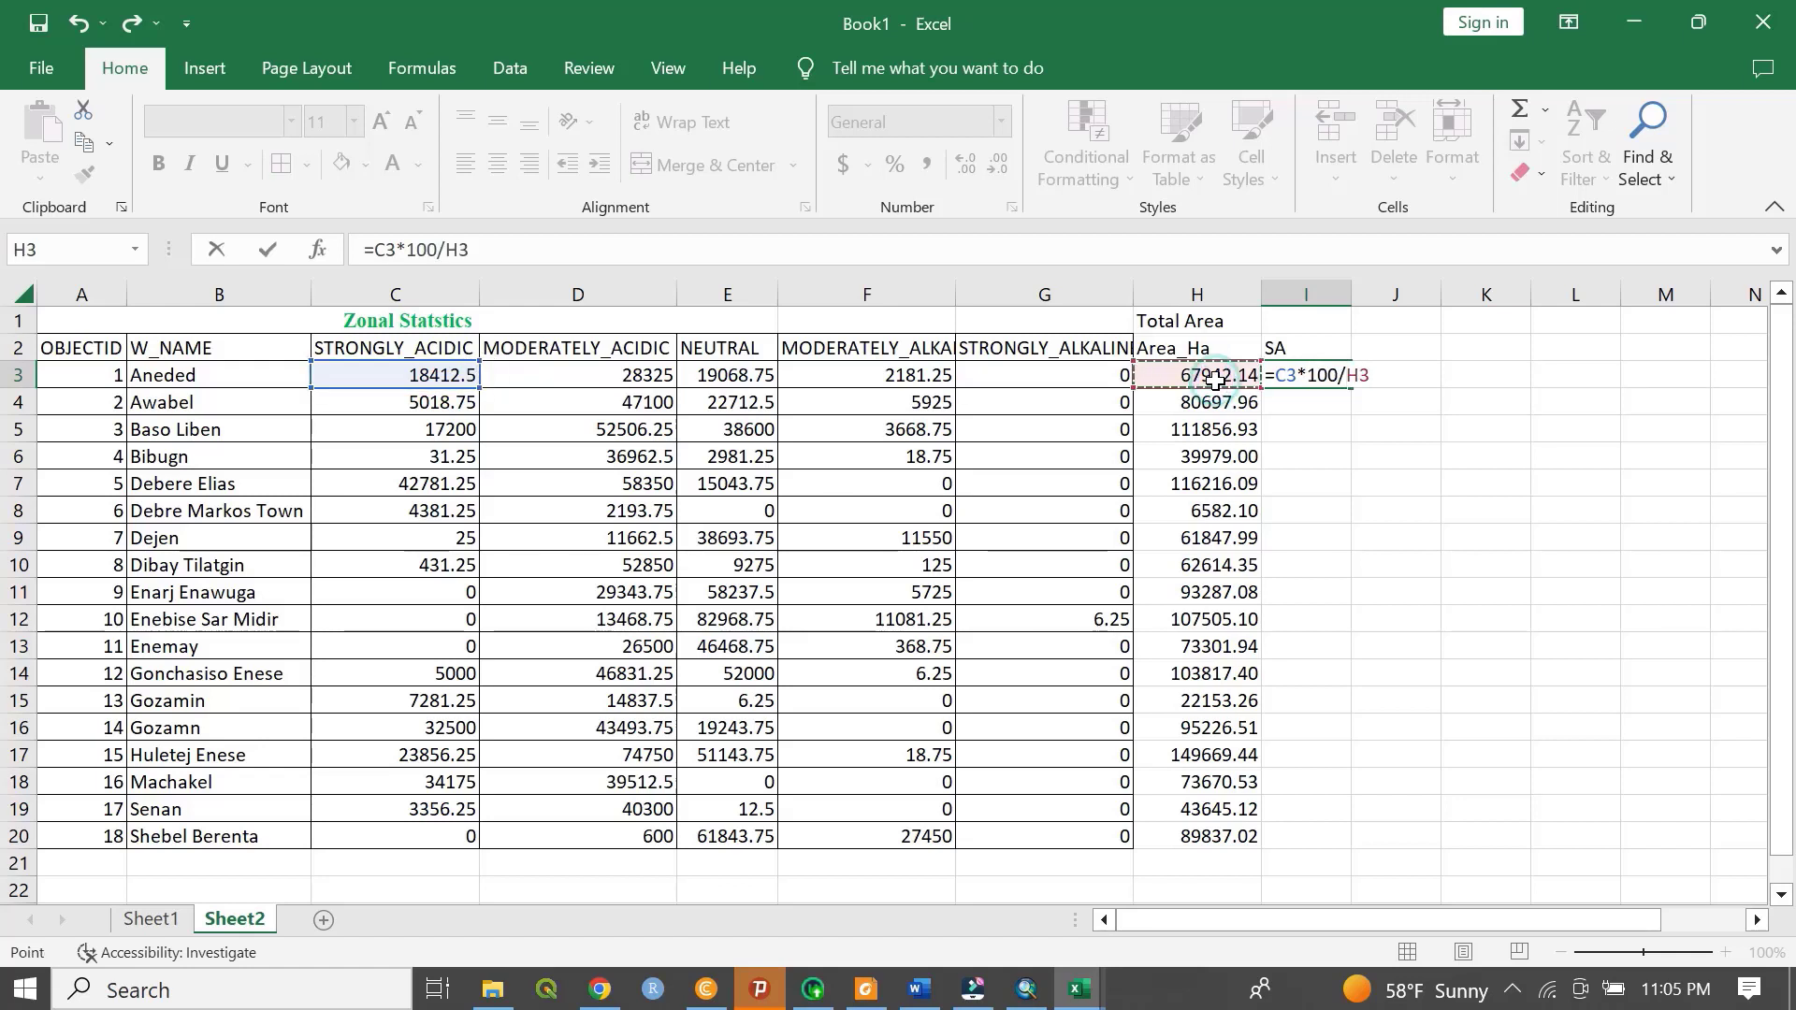
{"action": "key", "text": "Return"}
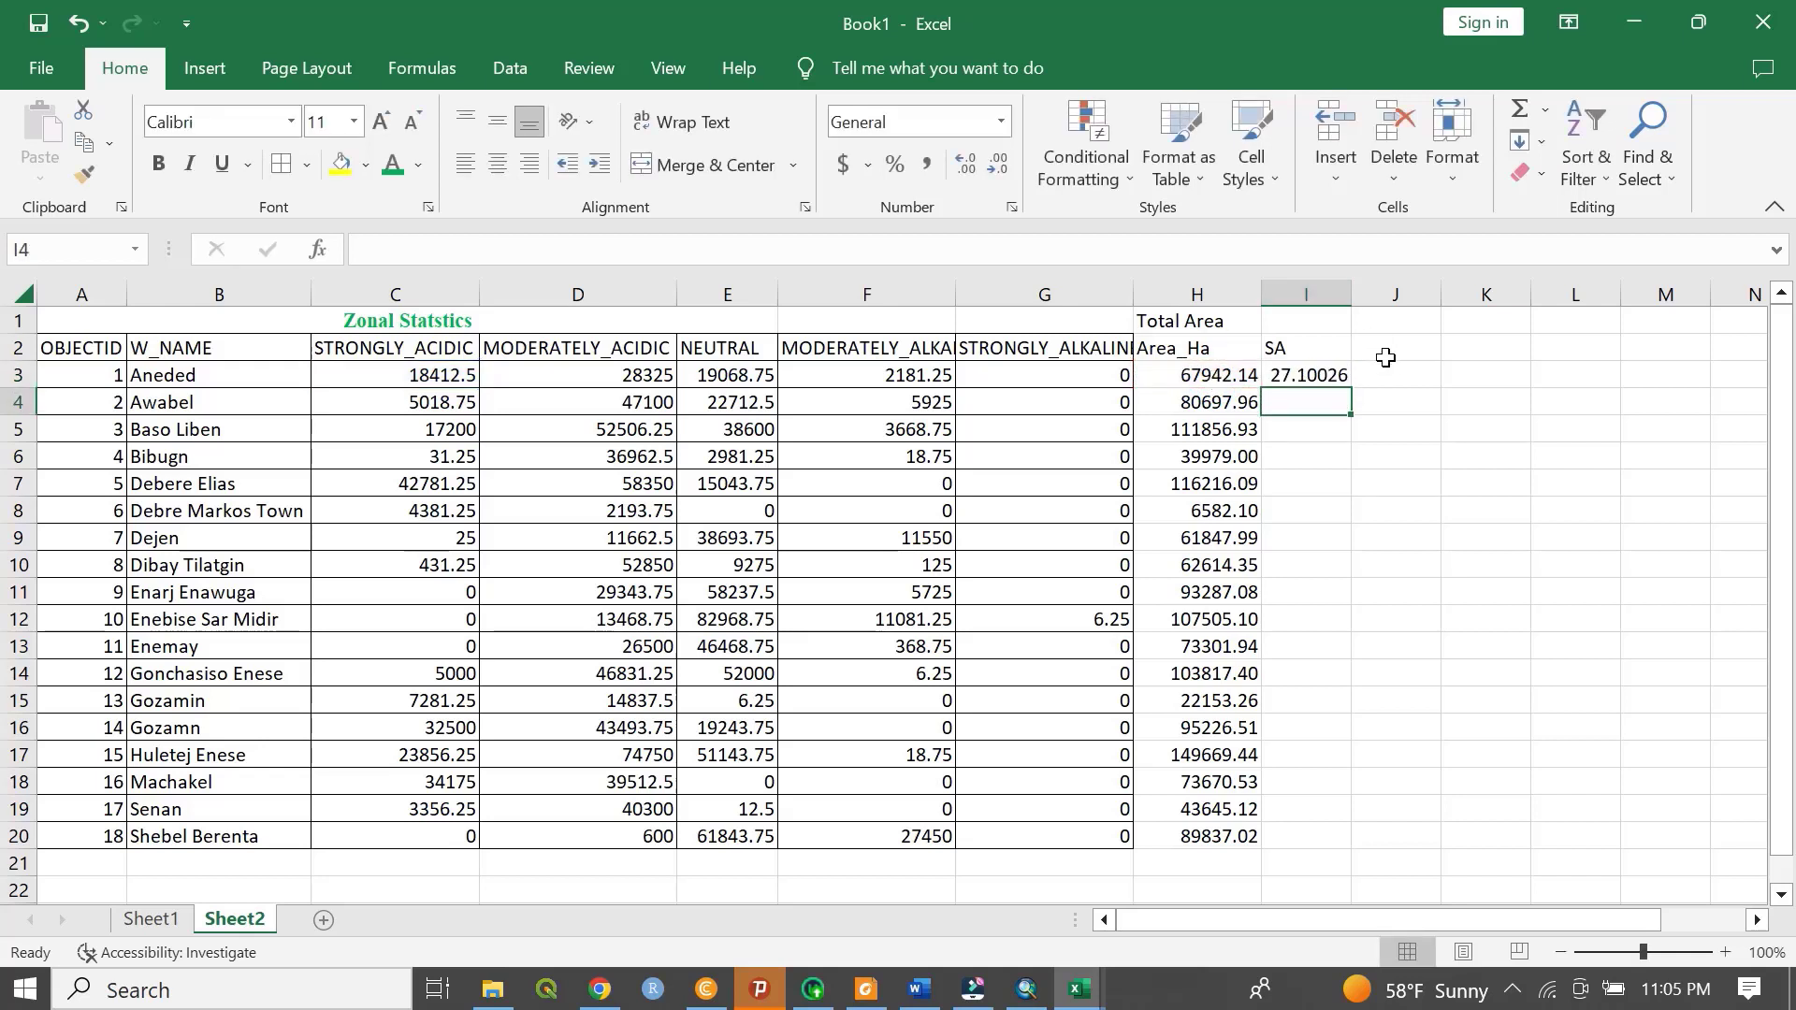
{"action": "left_click", "coordinate": [1302, 377]}
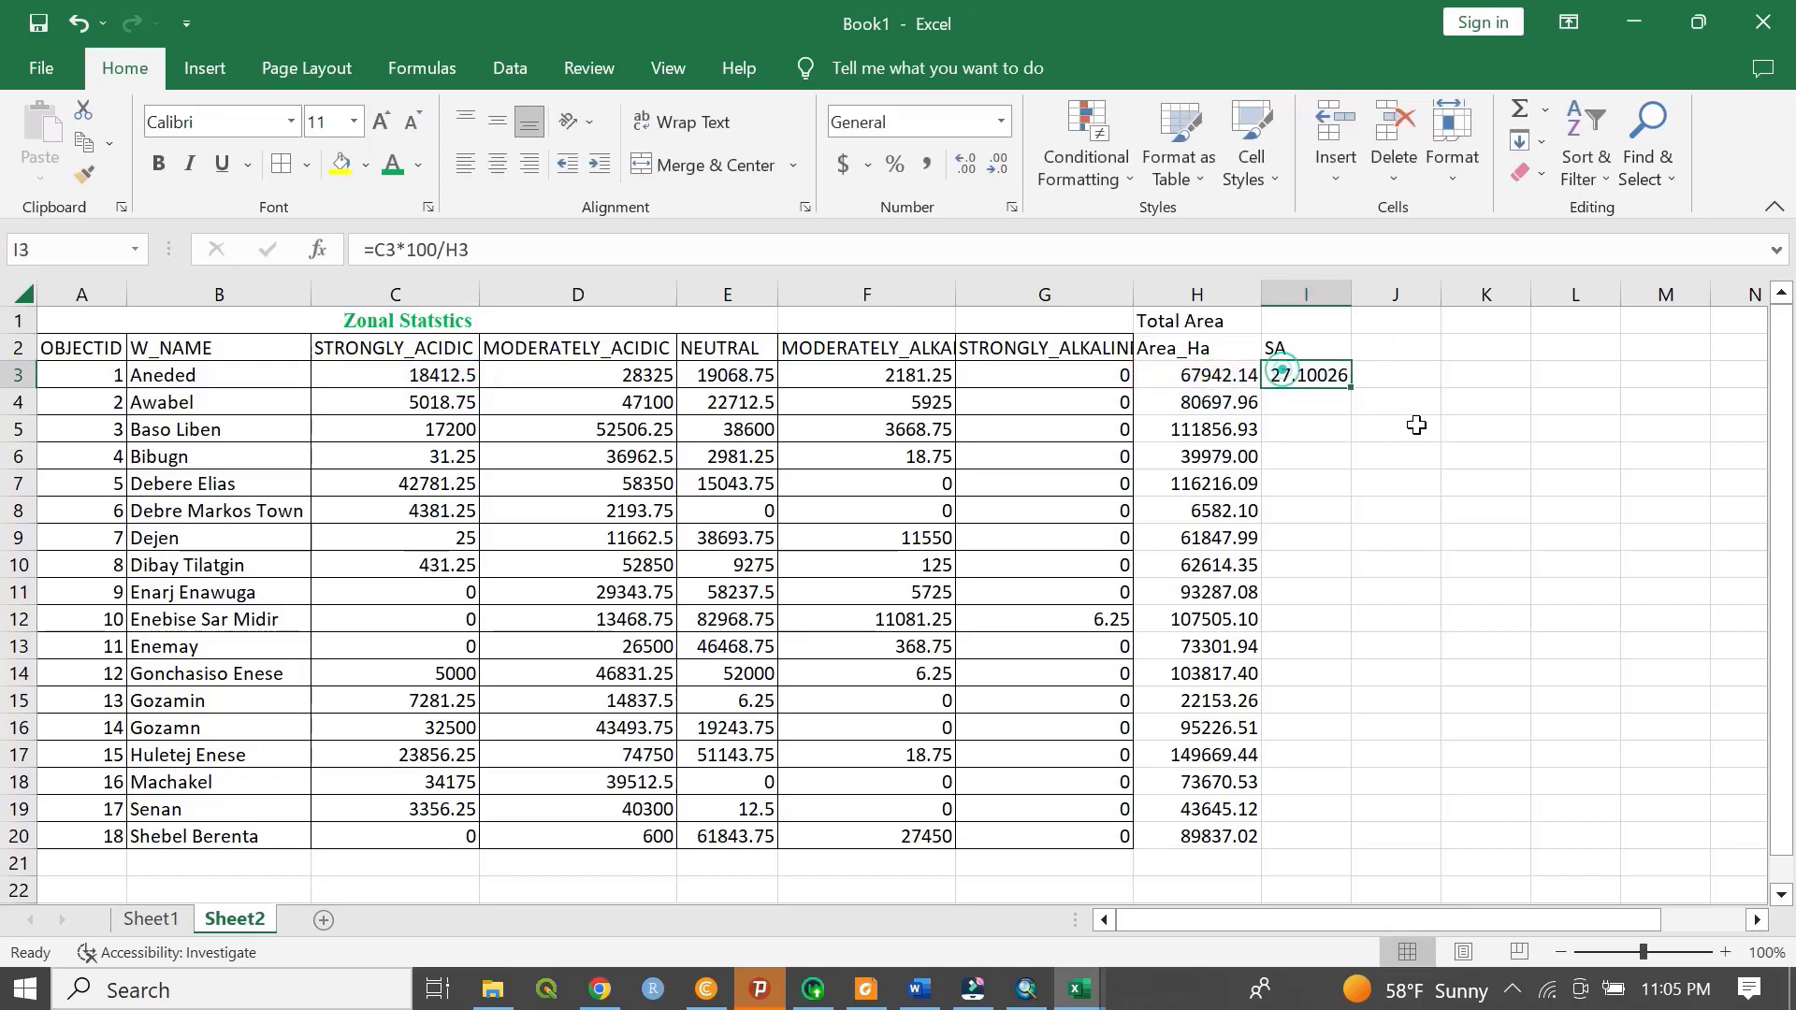
{"action": "double_click", "coordinate": [1357, 394]}
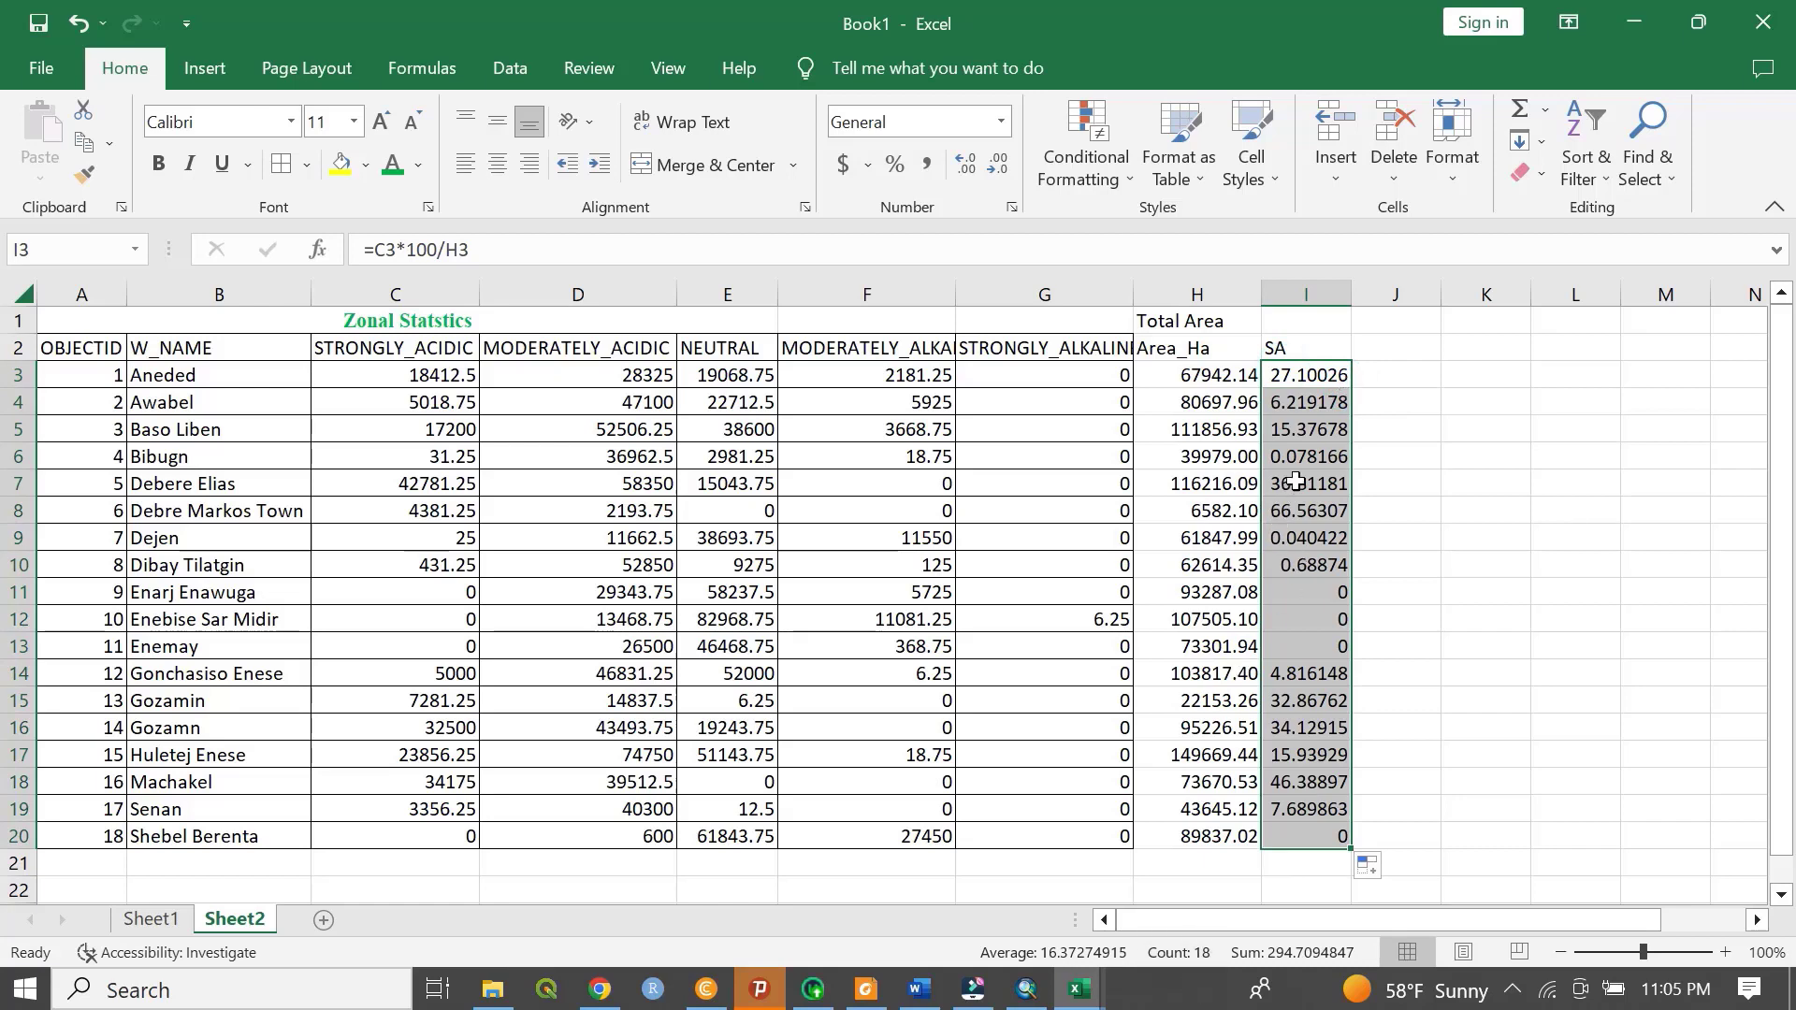
- Format the strongly acidic percentages in I3:I20 as Number with 2 decimal places
{"action": "right_click", "coordinate": [1321, 367]}
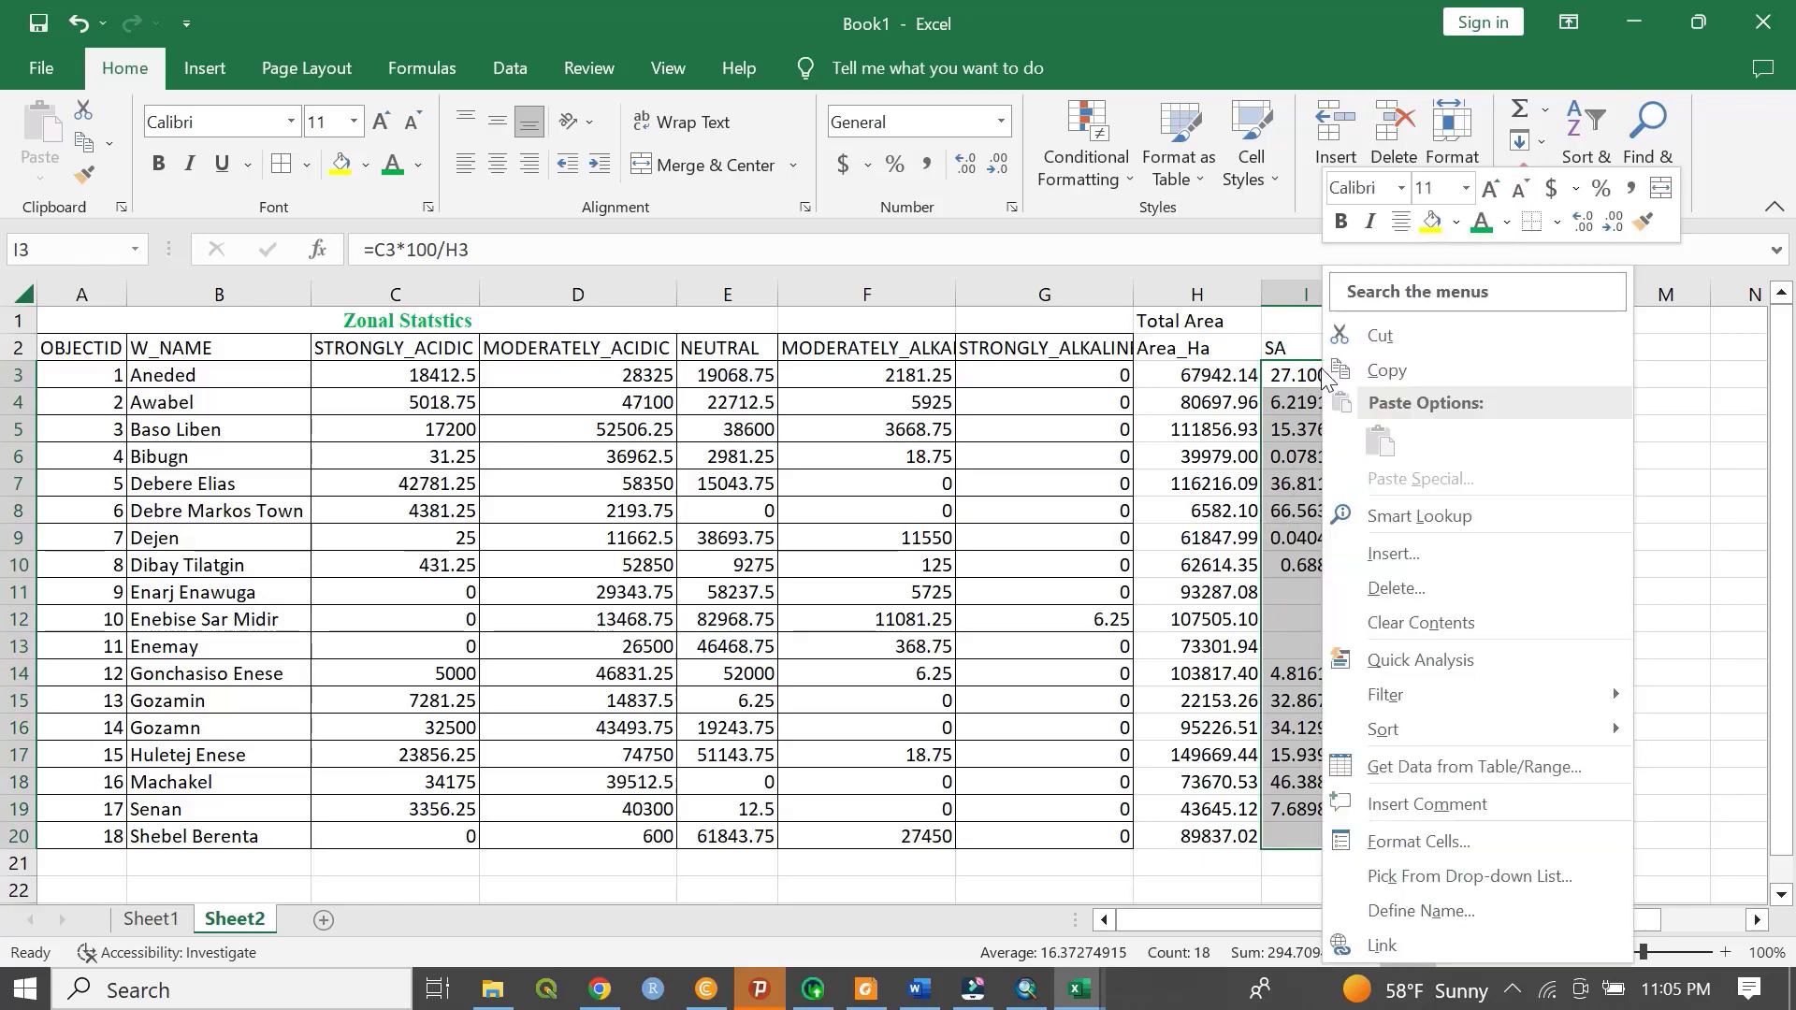
{"action": "left_click", "coordinate": [1401, 849]}
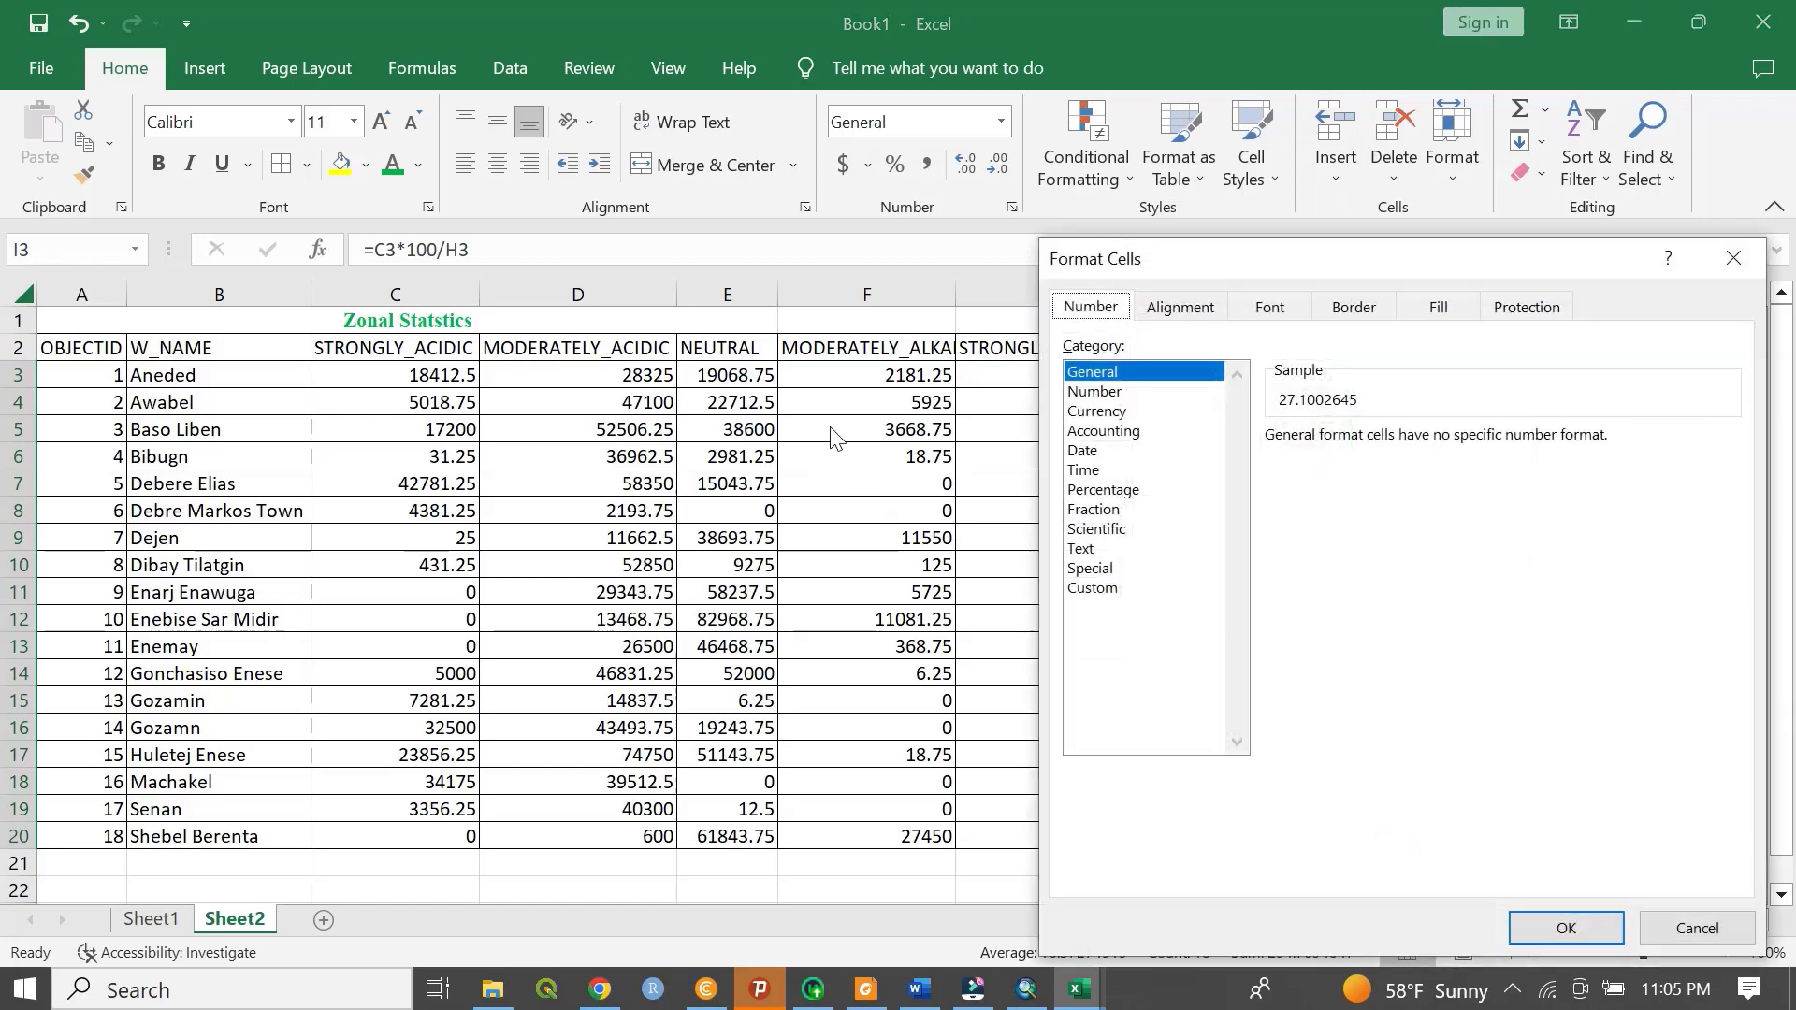
{"action": "left_click", "coordinate": [1096, 391]}
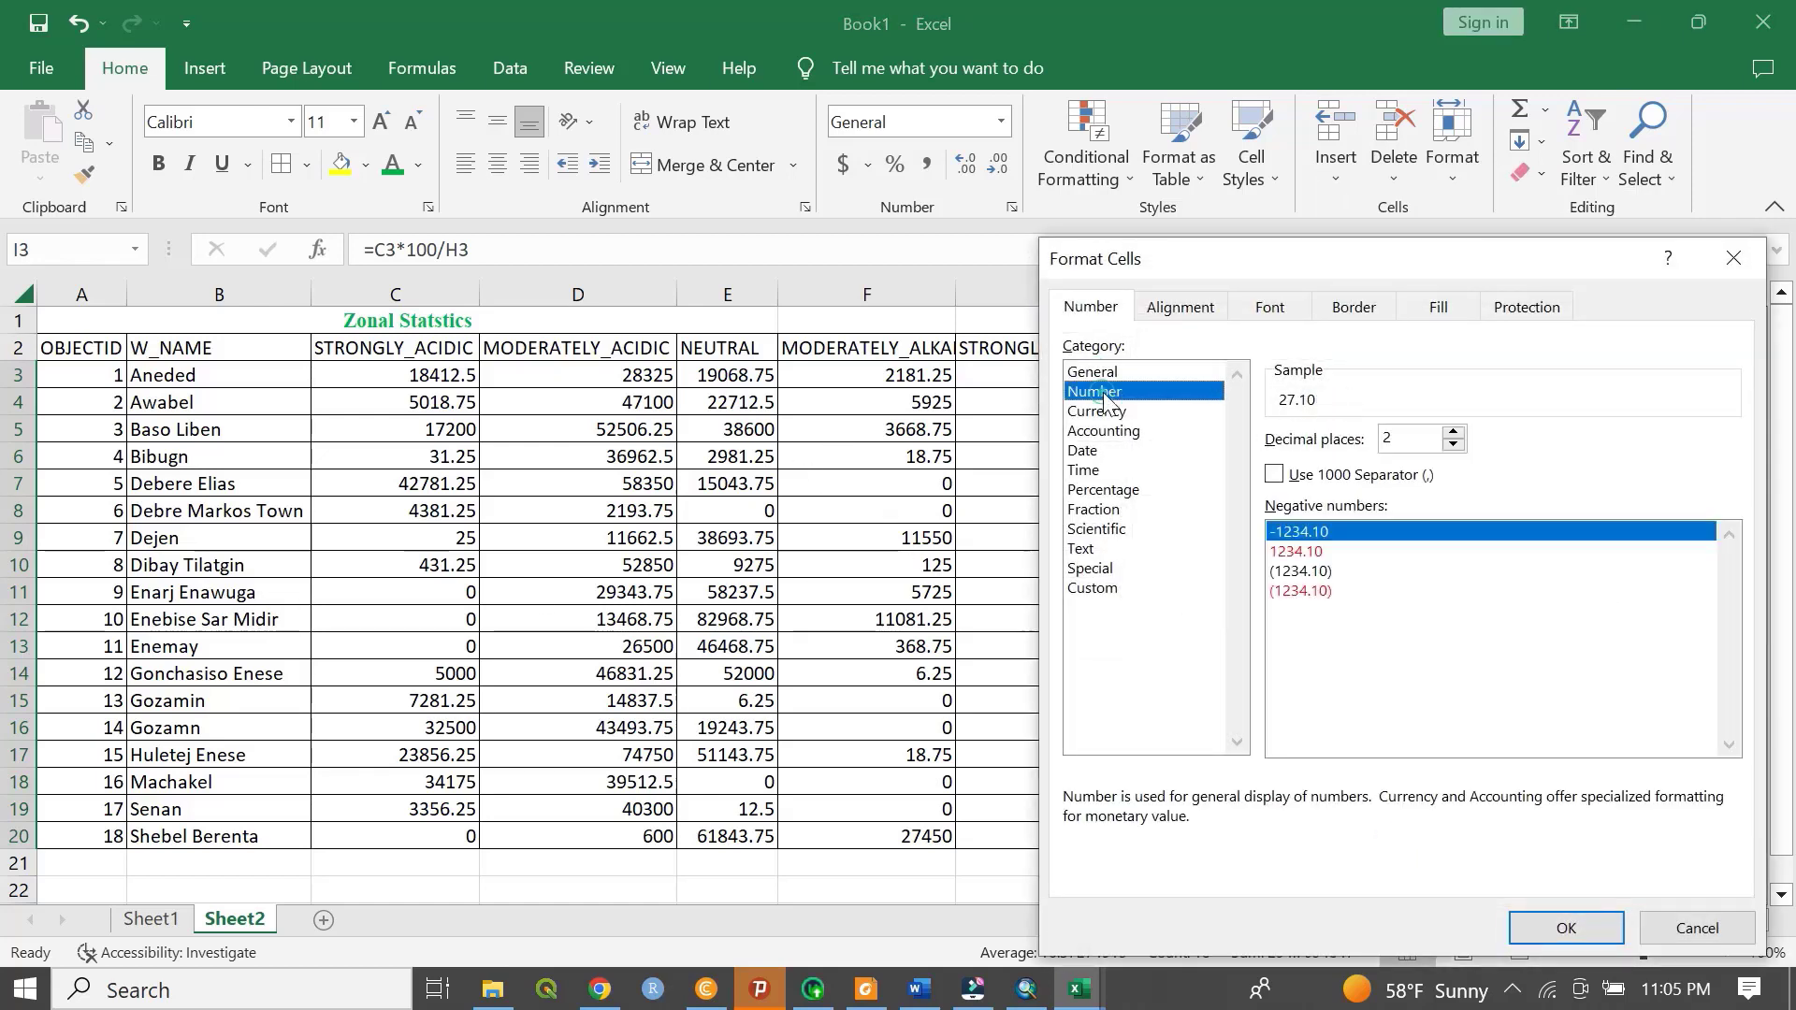
{"action": "left_click", "coordinate": [1566, 926]}
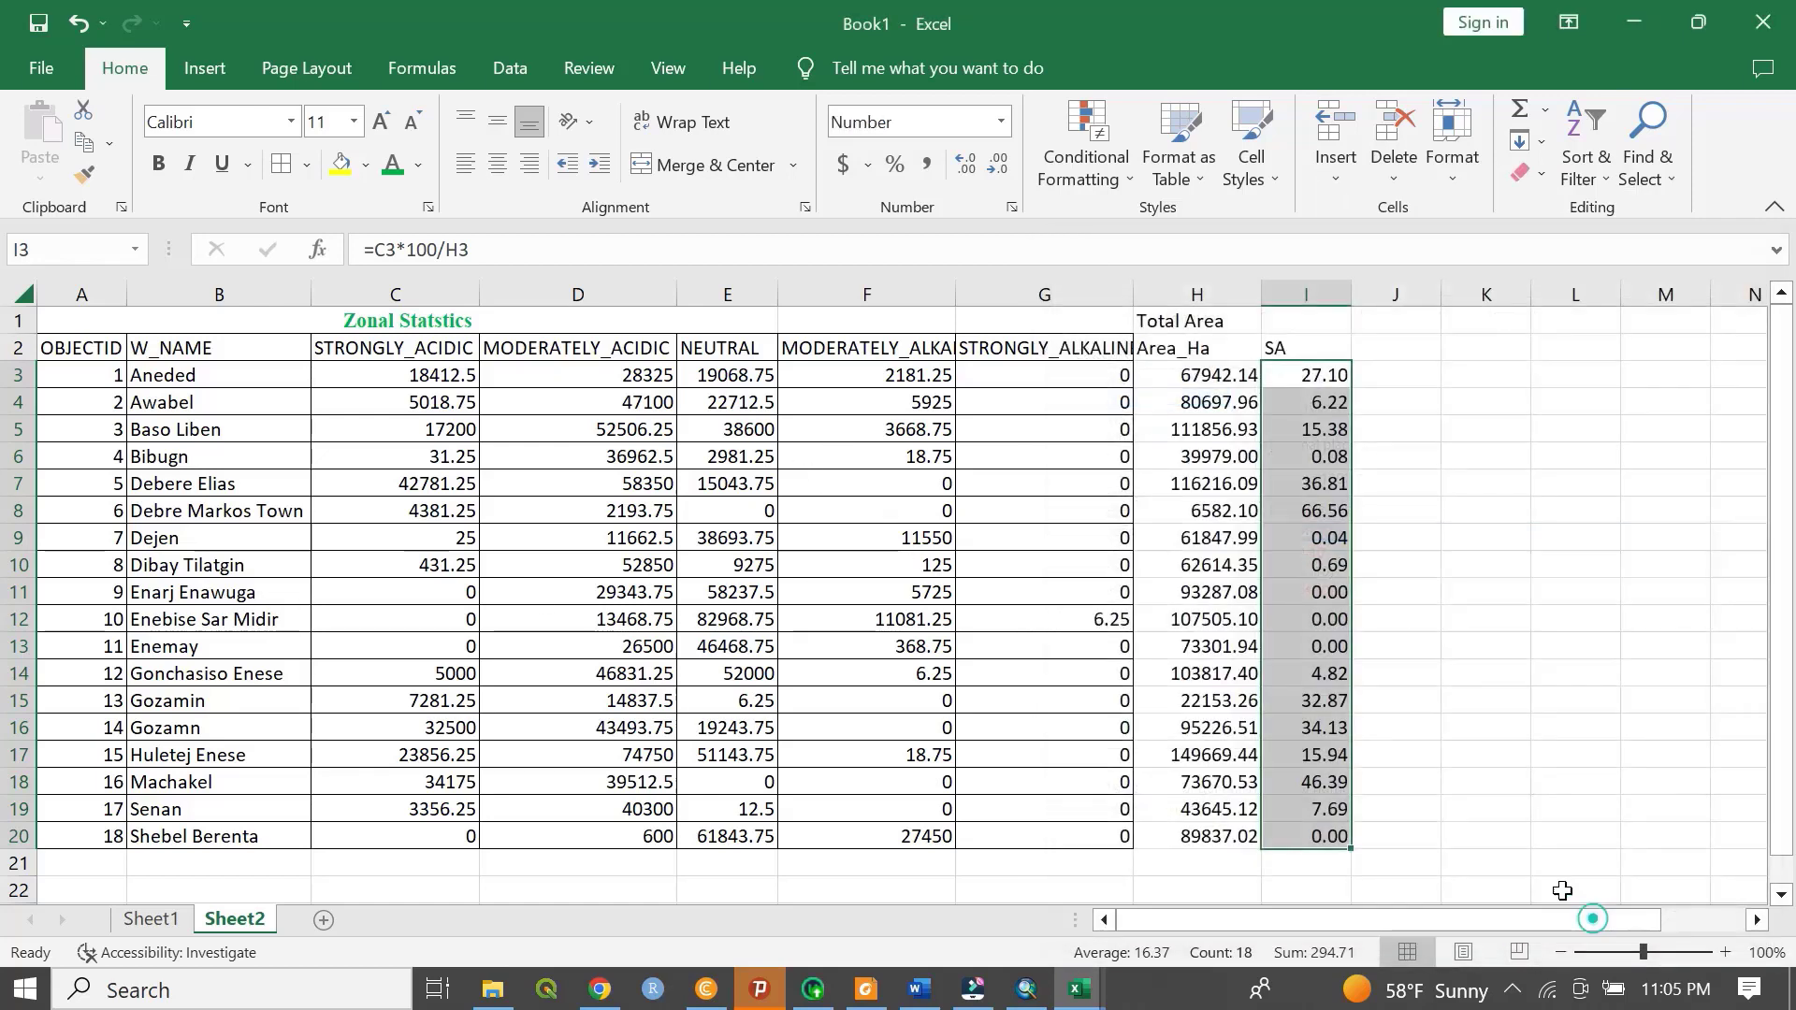
{"action": "left_click", "coordinate": [1394, 509]}
- Change the heading in I2 to SA%
{"action": "left_click", "coordinate": [1319, 353]}
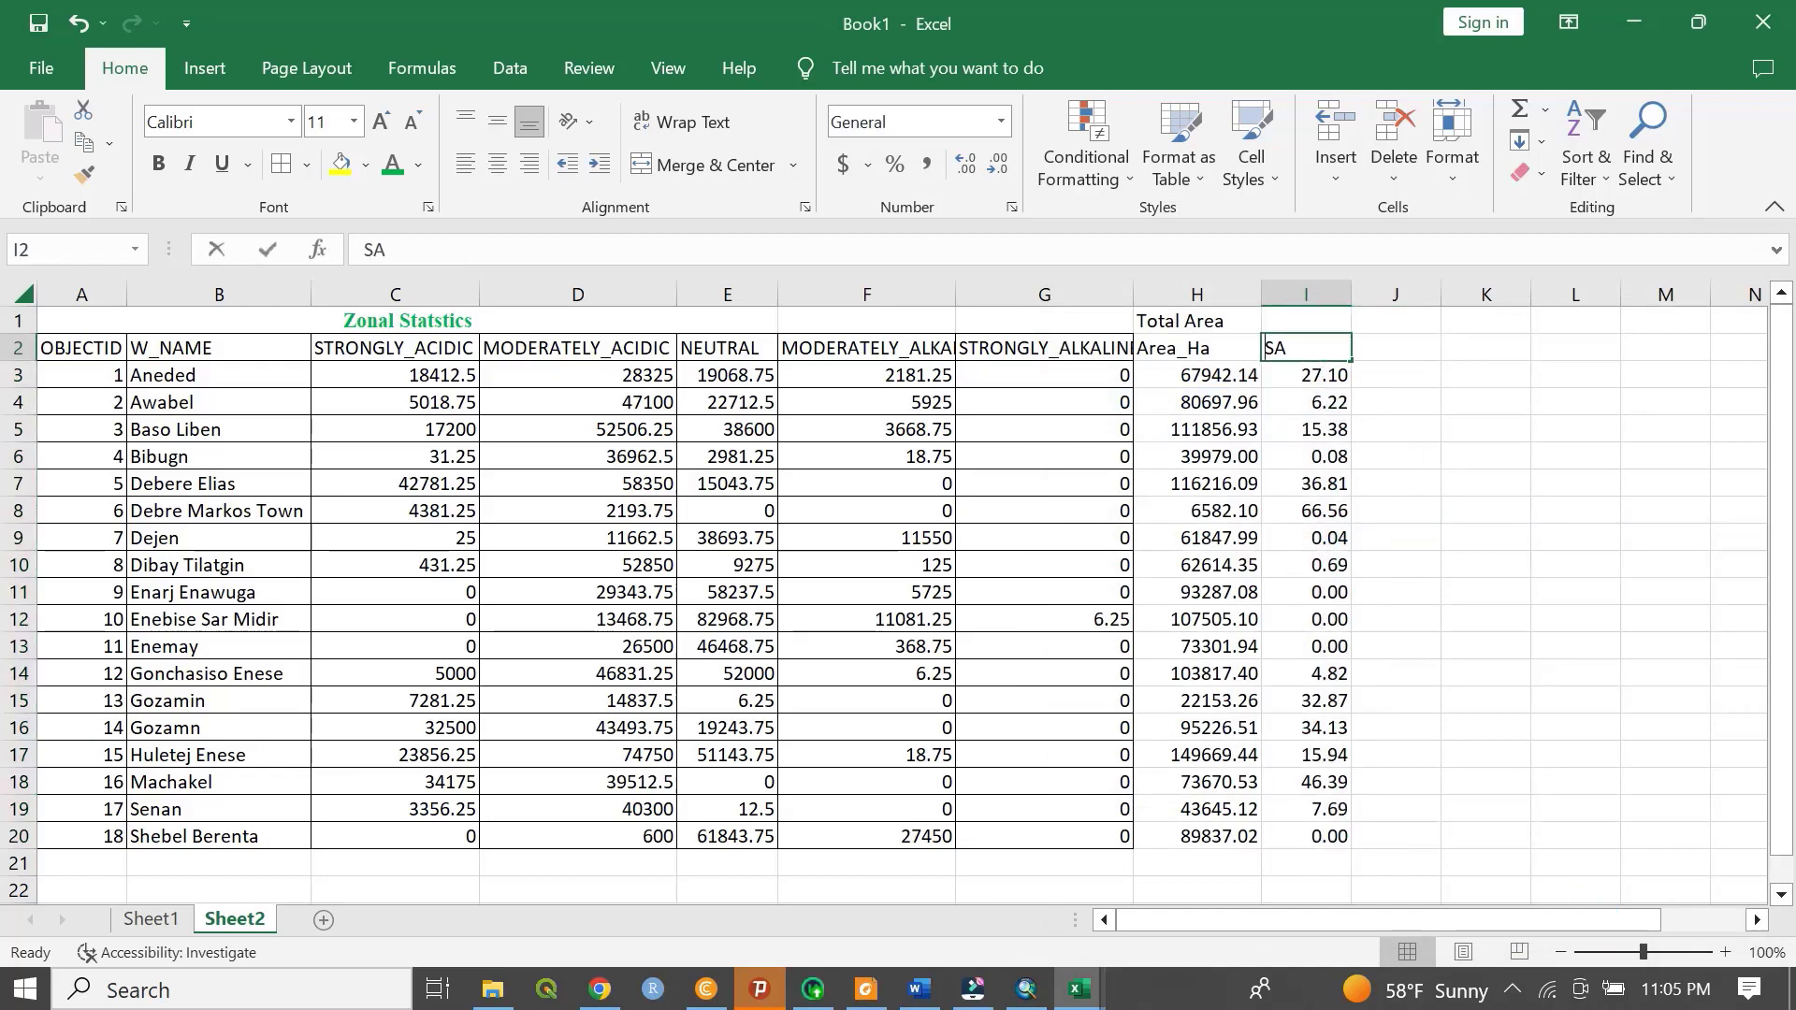
{"action": "double_click", "coordinate": [1319, 354]}
{"action": "type", "text": "%"}
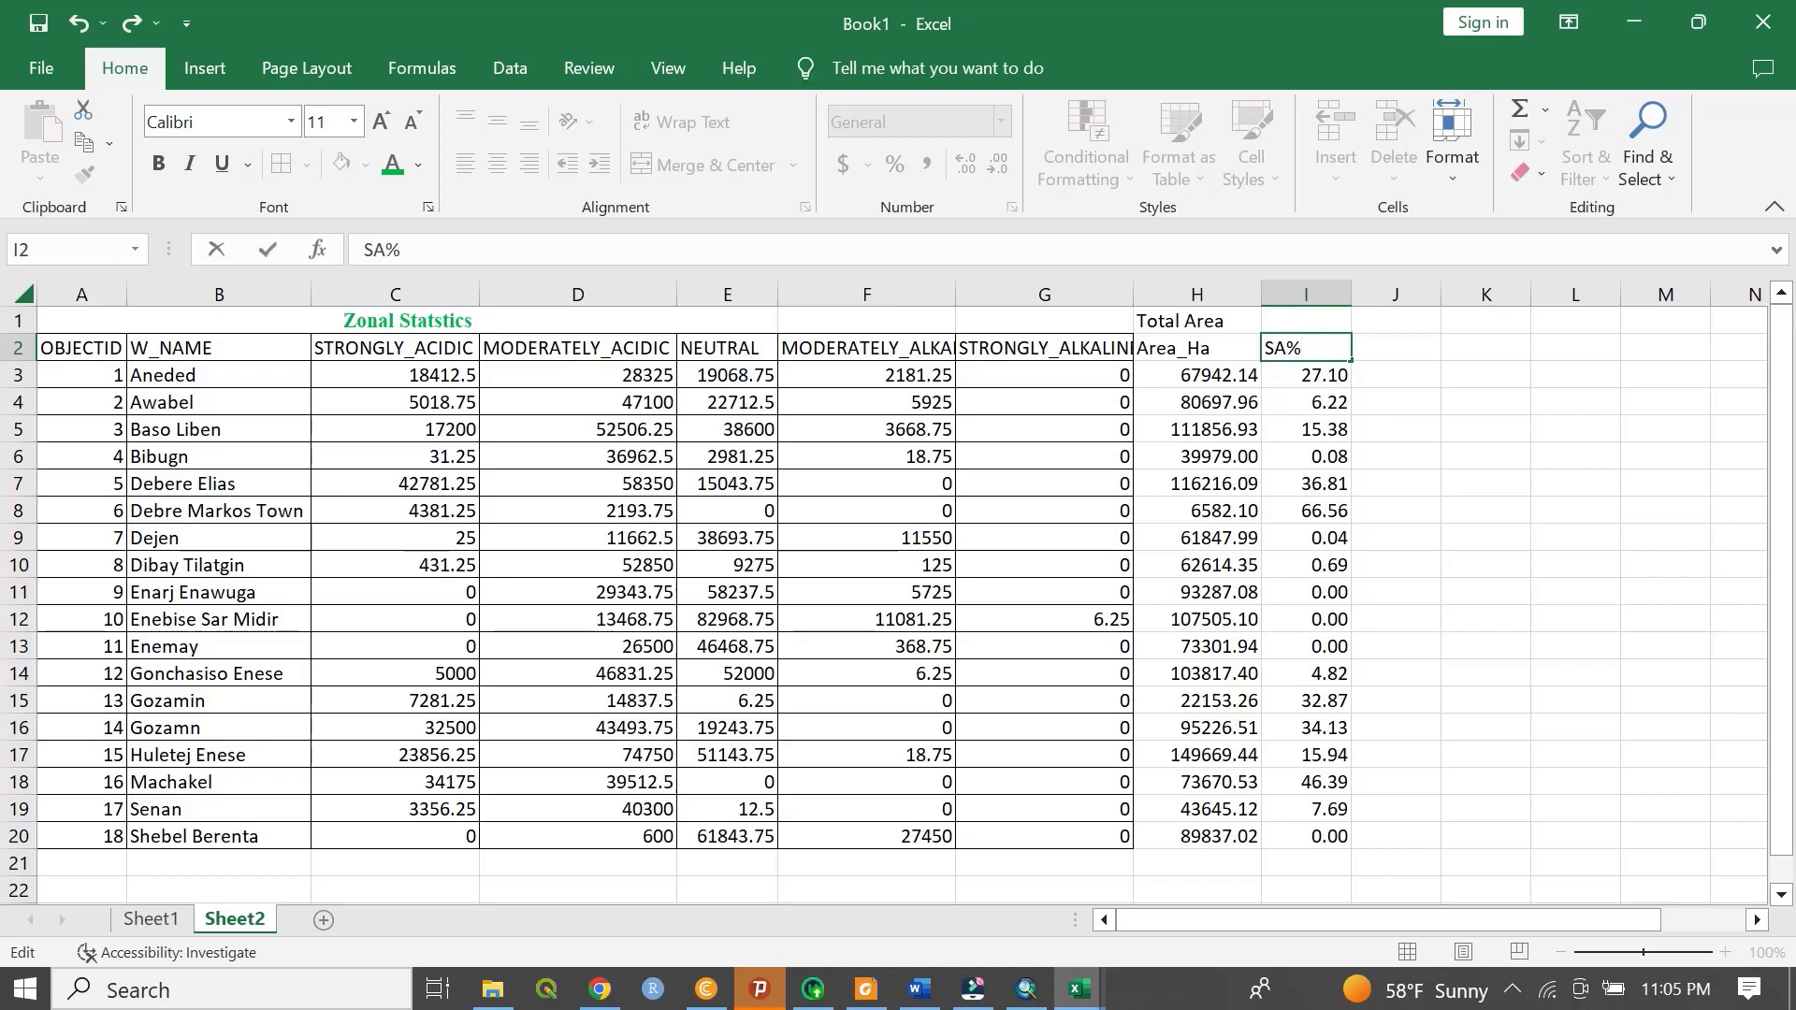
{"action": "left_click", "coordinate": [1471, 404]}
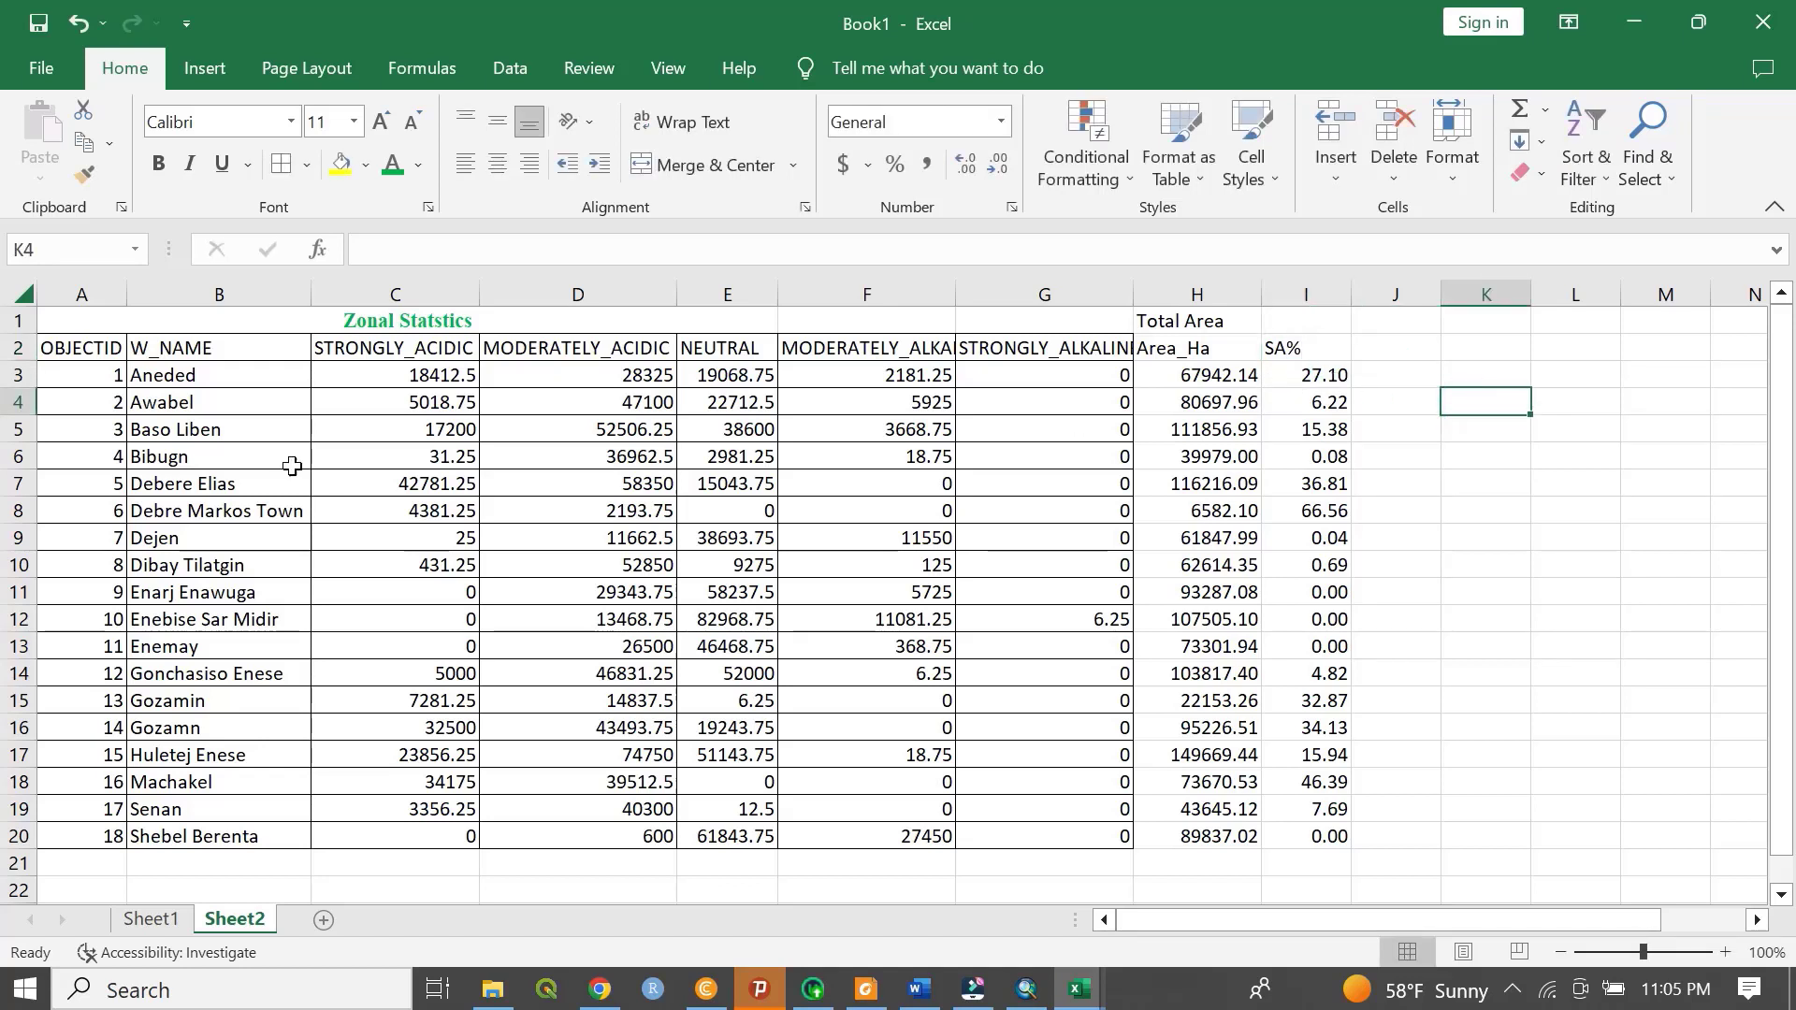
- Review the strongly acidic percentages for Aneded, Awabel and Debre Markos Town against their district rows
{"action": "left_click", "coordinate": [156, 376]}
{"action": "left_click", "coordinate": [1319, 376]}
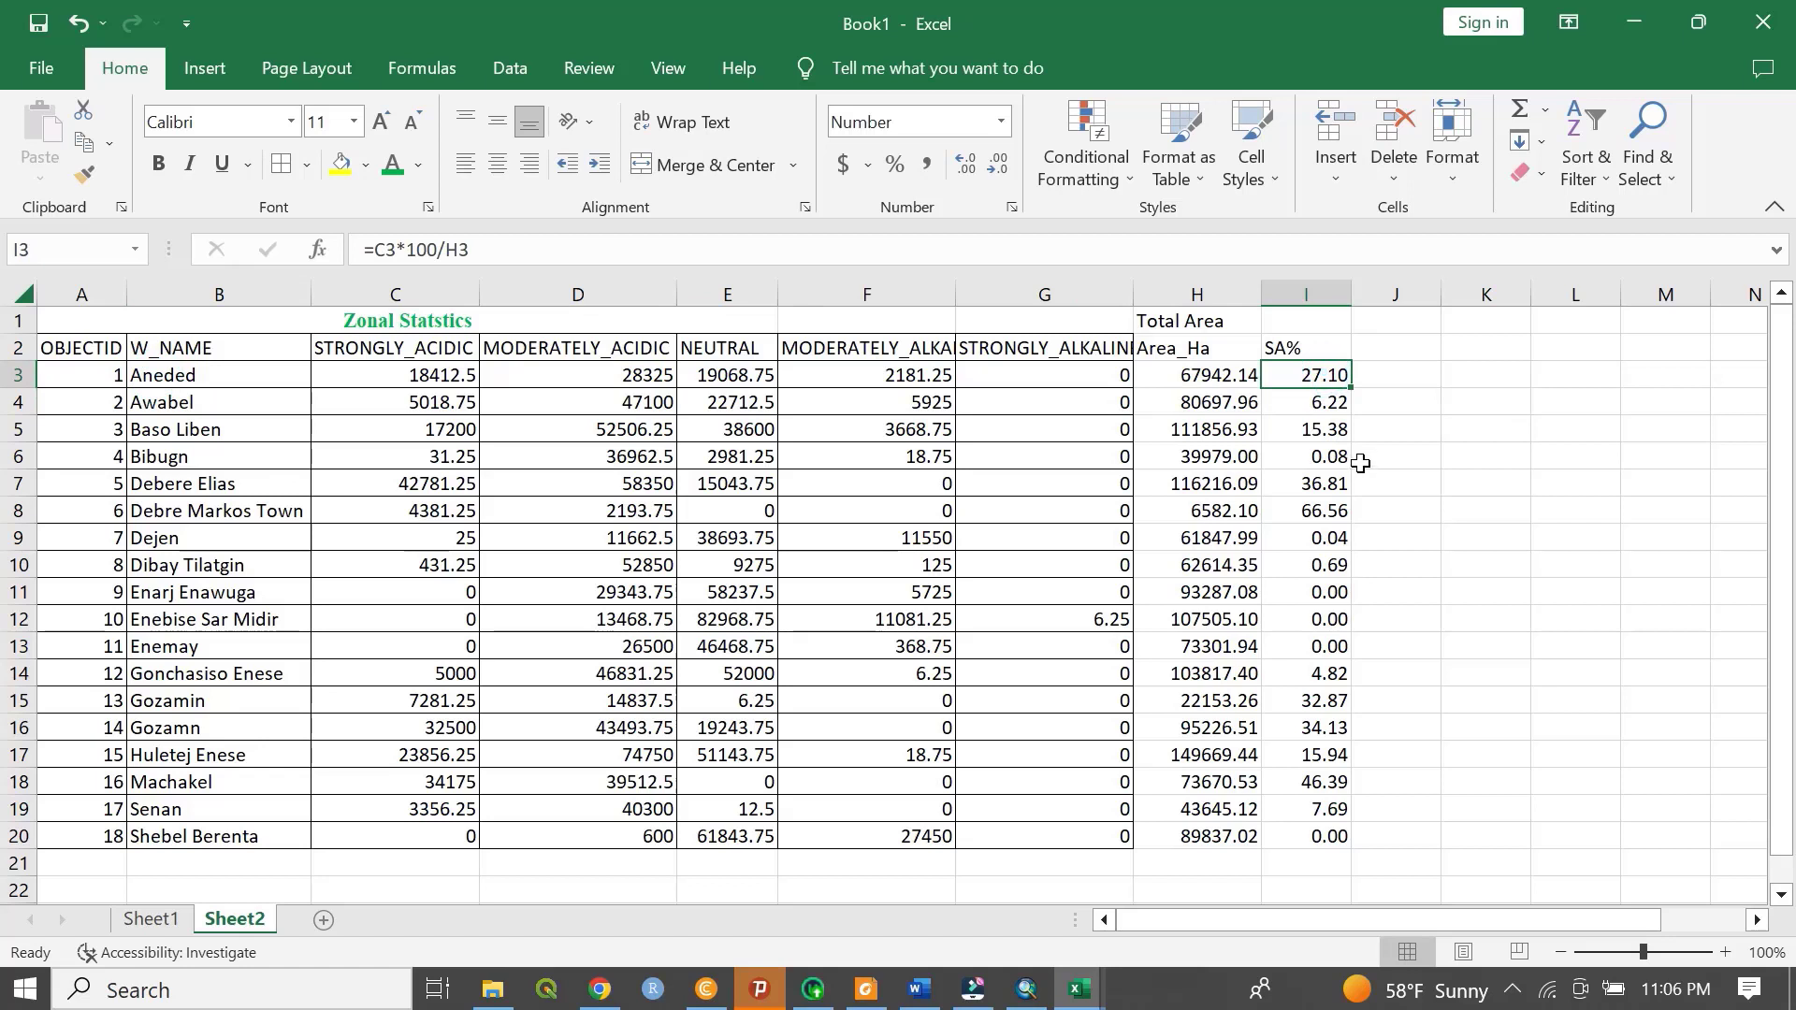
{"action": "left_click", "coordinate": [191, 403]}
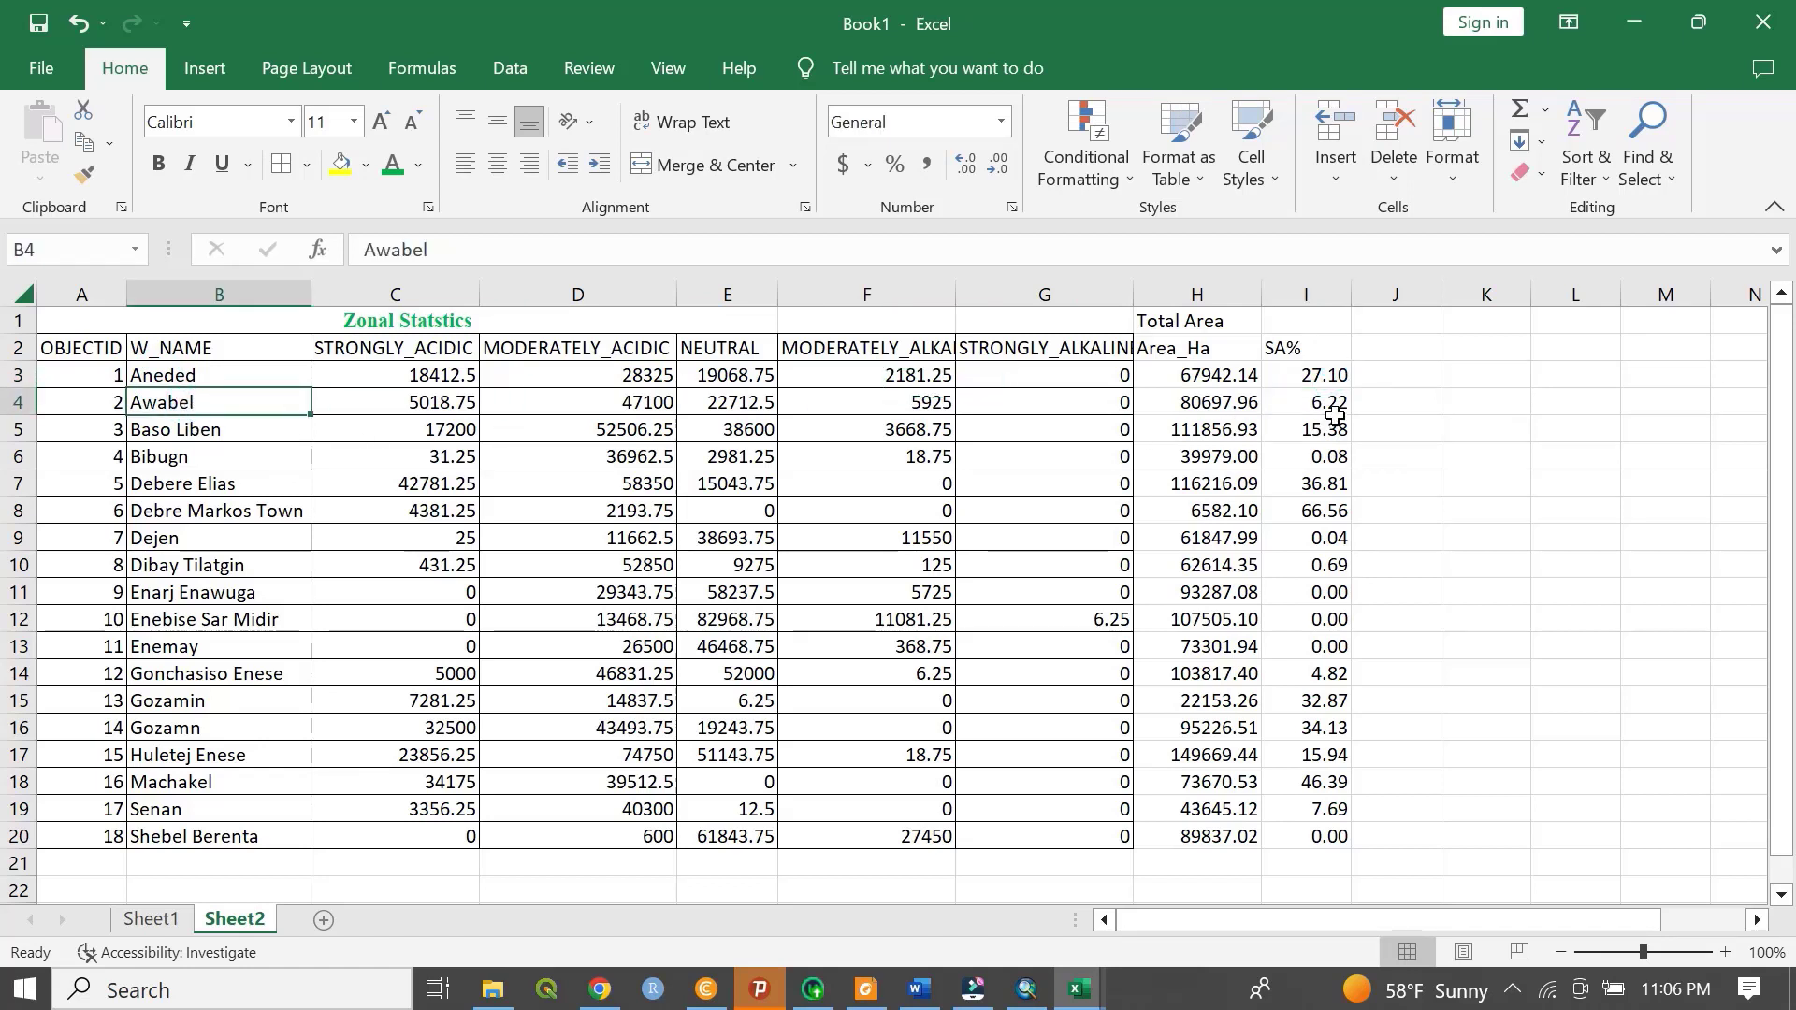
{"action": "left_click", "coordinate": [1335, 414]}
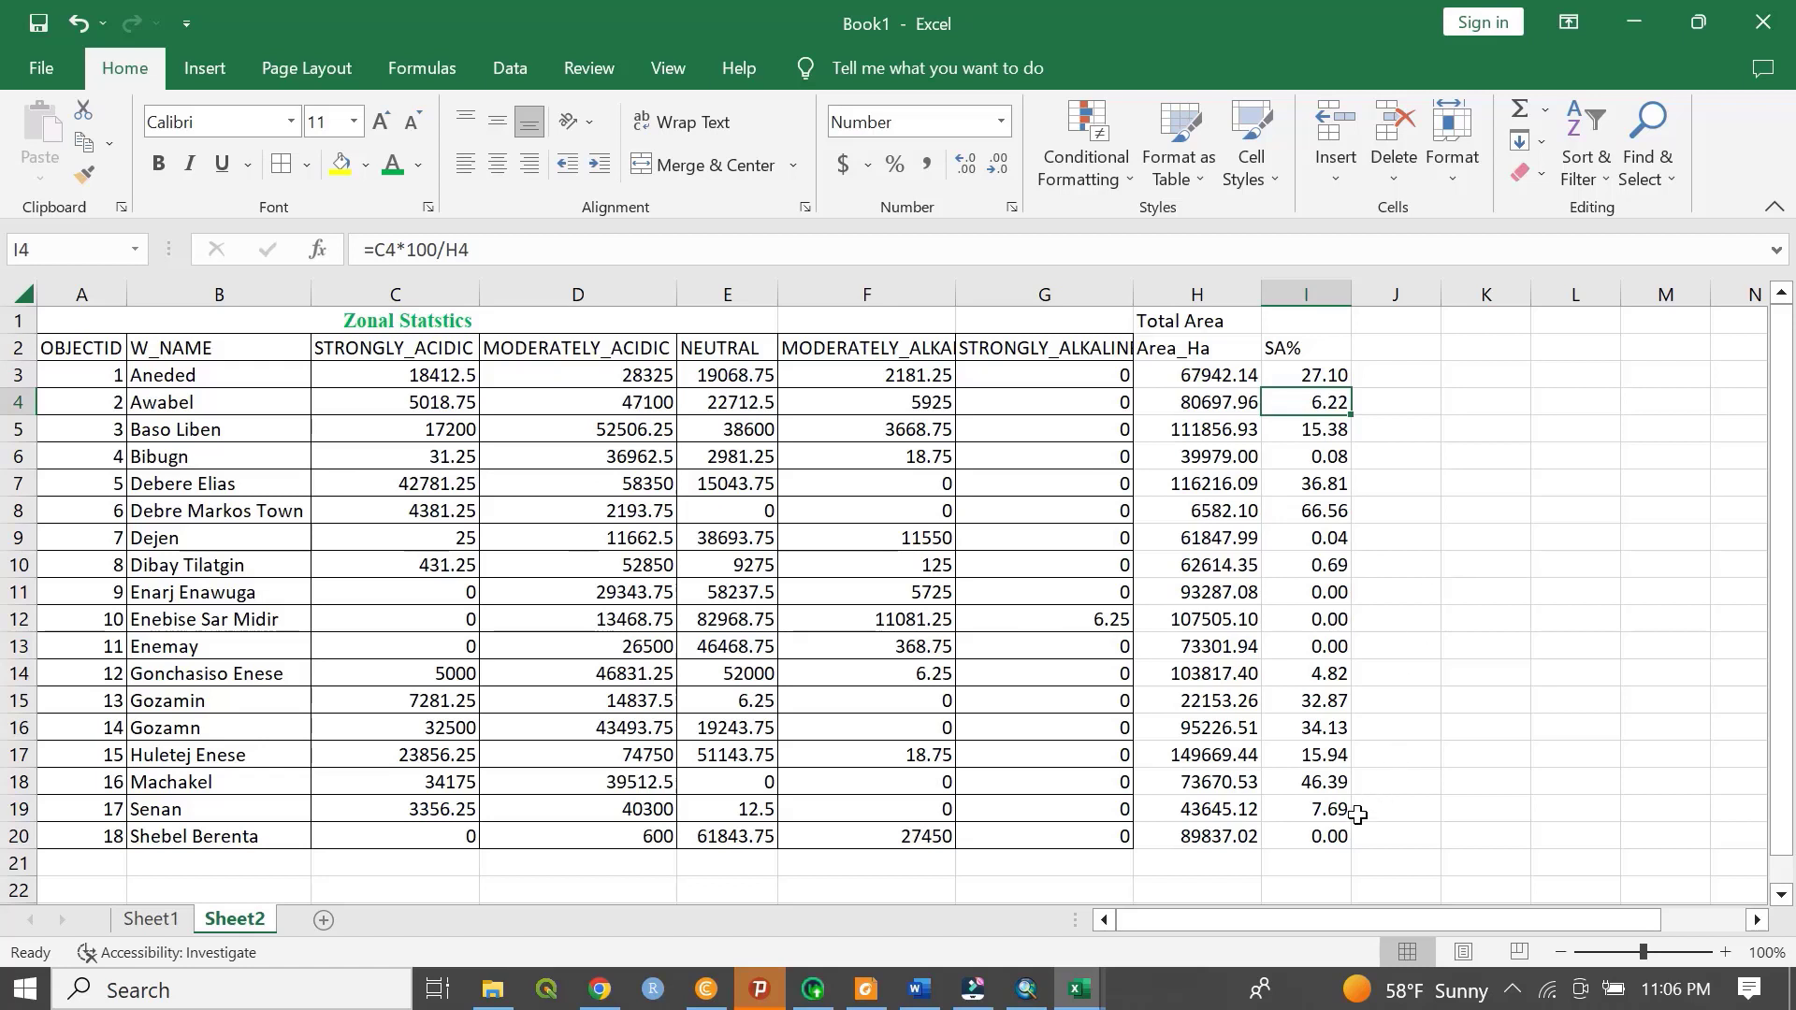
{"action": "left_click", "coordinate": [1341, 516]}
{"action": "left_click", "coordinate": [204, 521]}
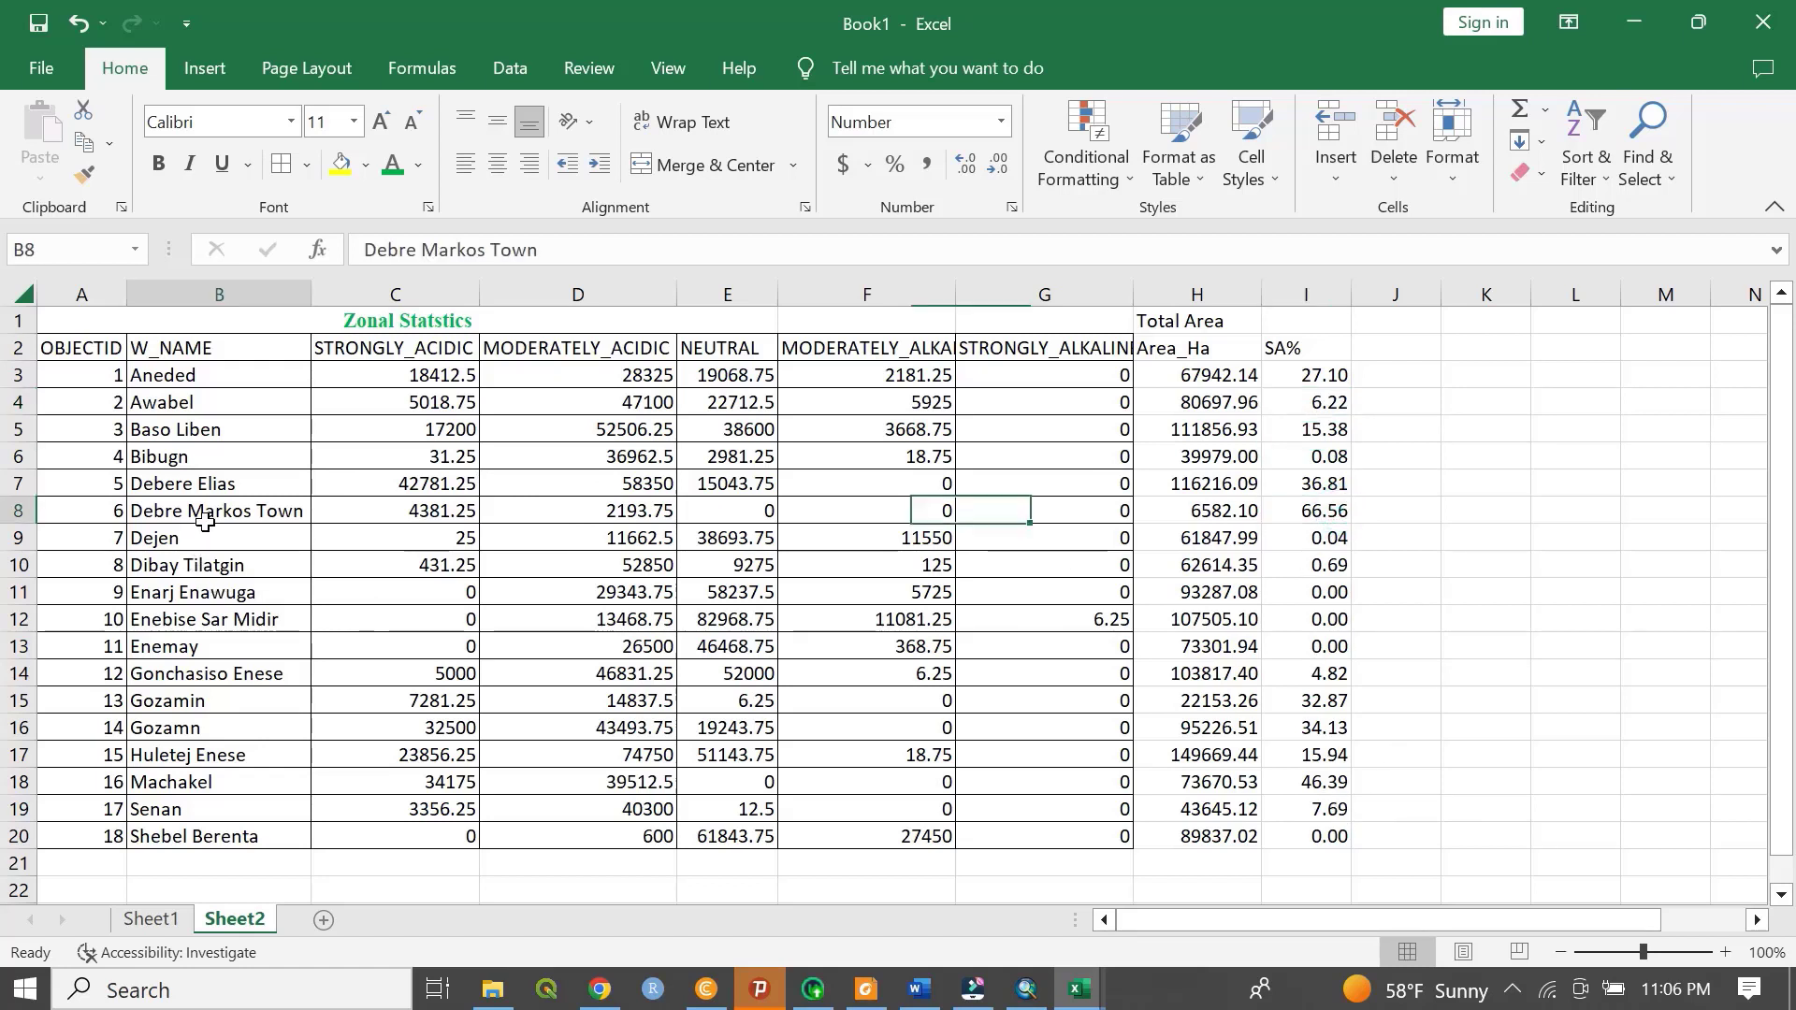
{"action": "left_click_drag", "start_coordinate": [205, 521], "coordinate": [1328, 511]}
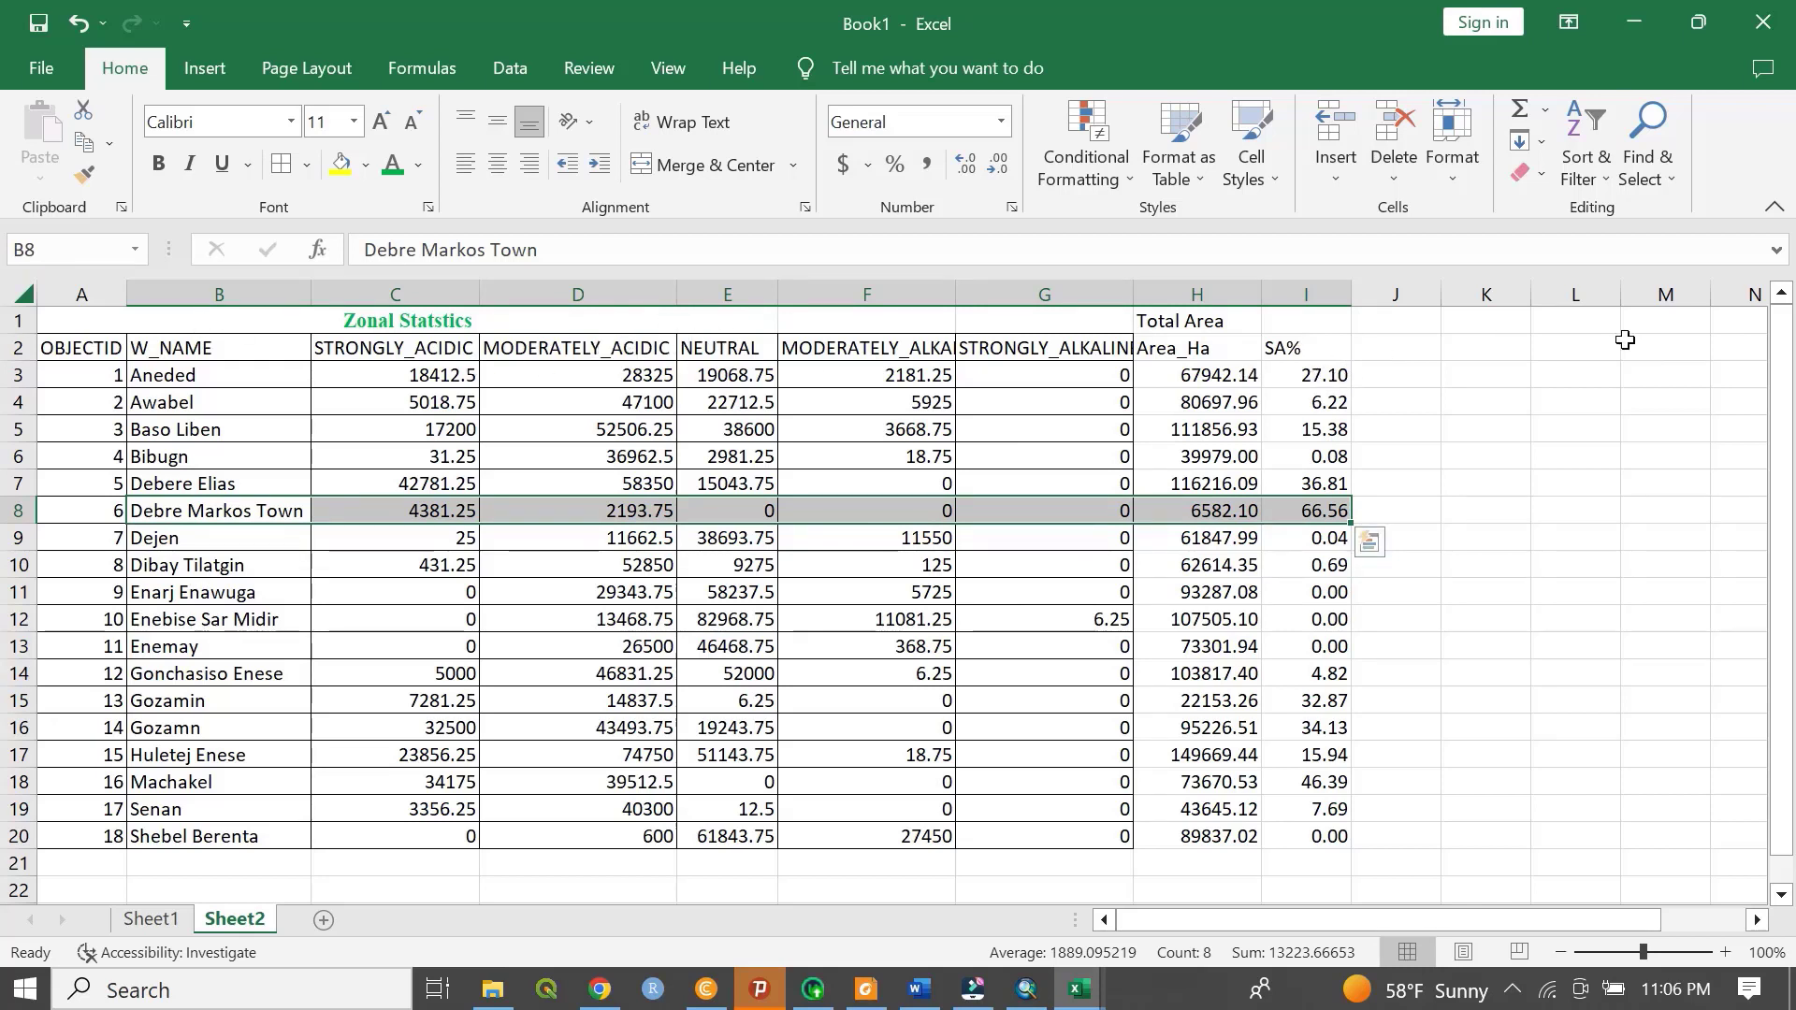
- Enter the heading MA% in cell J2, beside the SA% heading
{"action": "left_click", "coordinate": [1396, 348]}
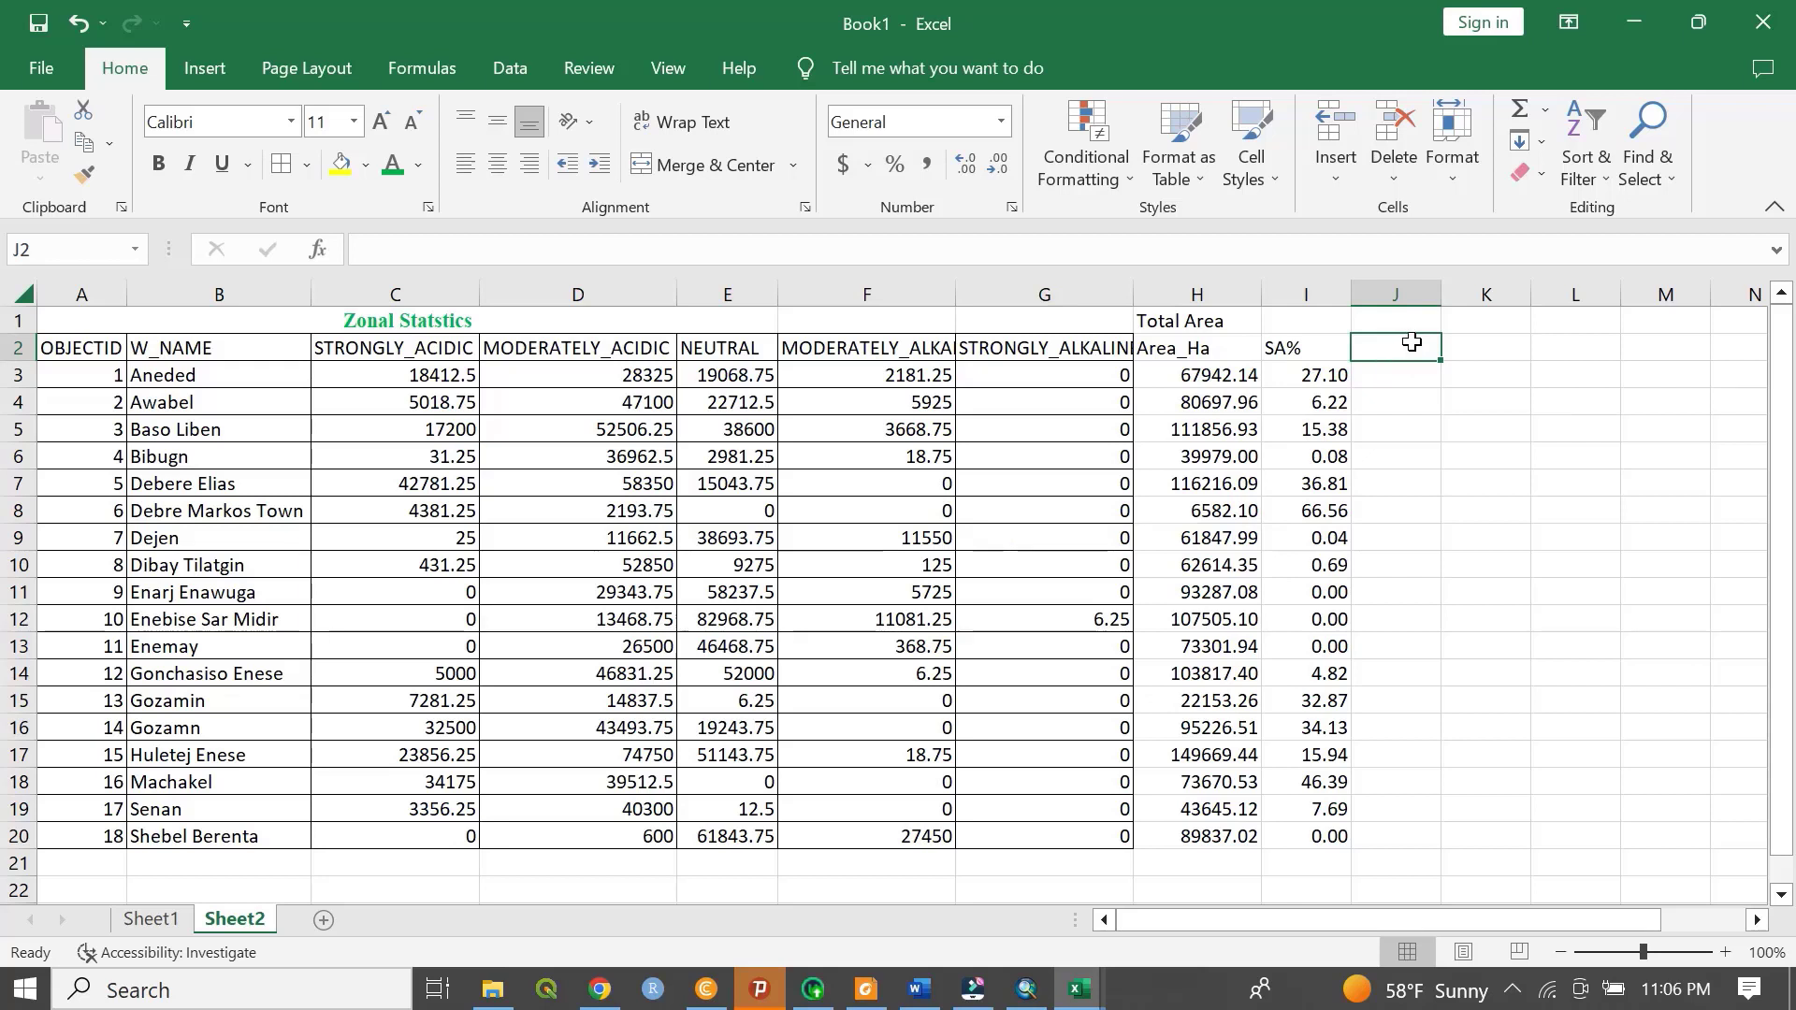
{"action": "type", "text": "MA"}
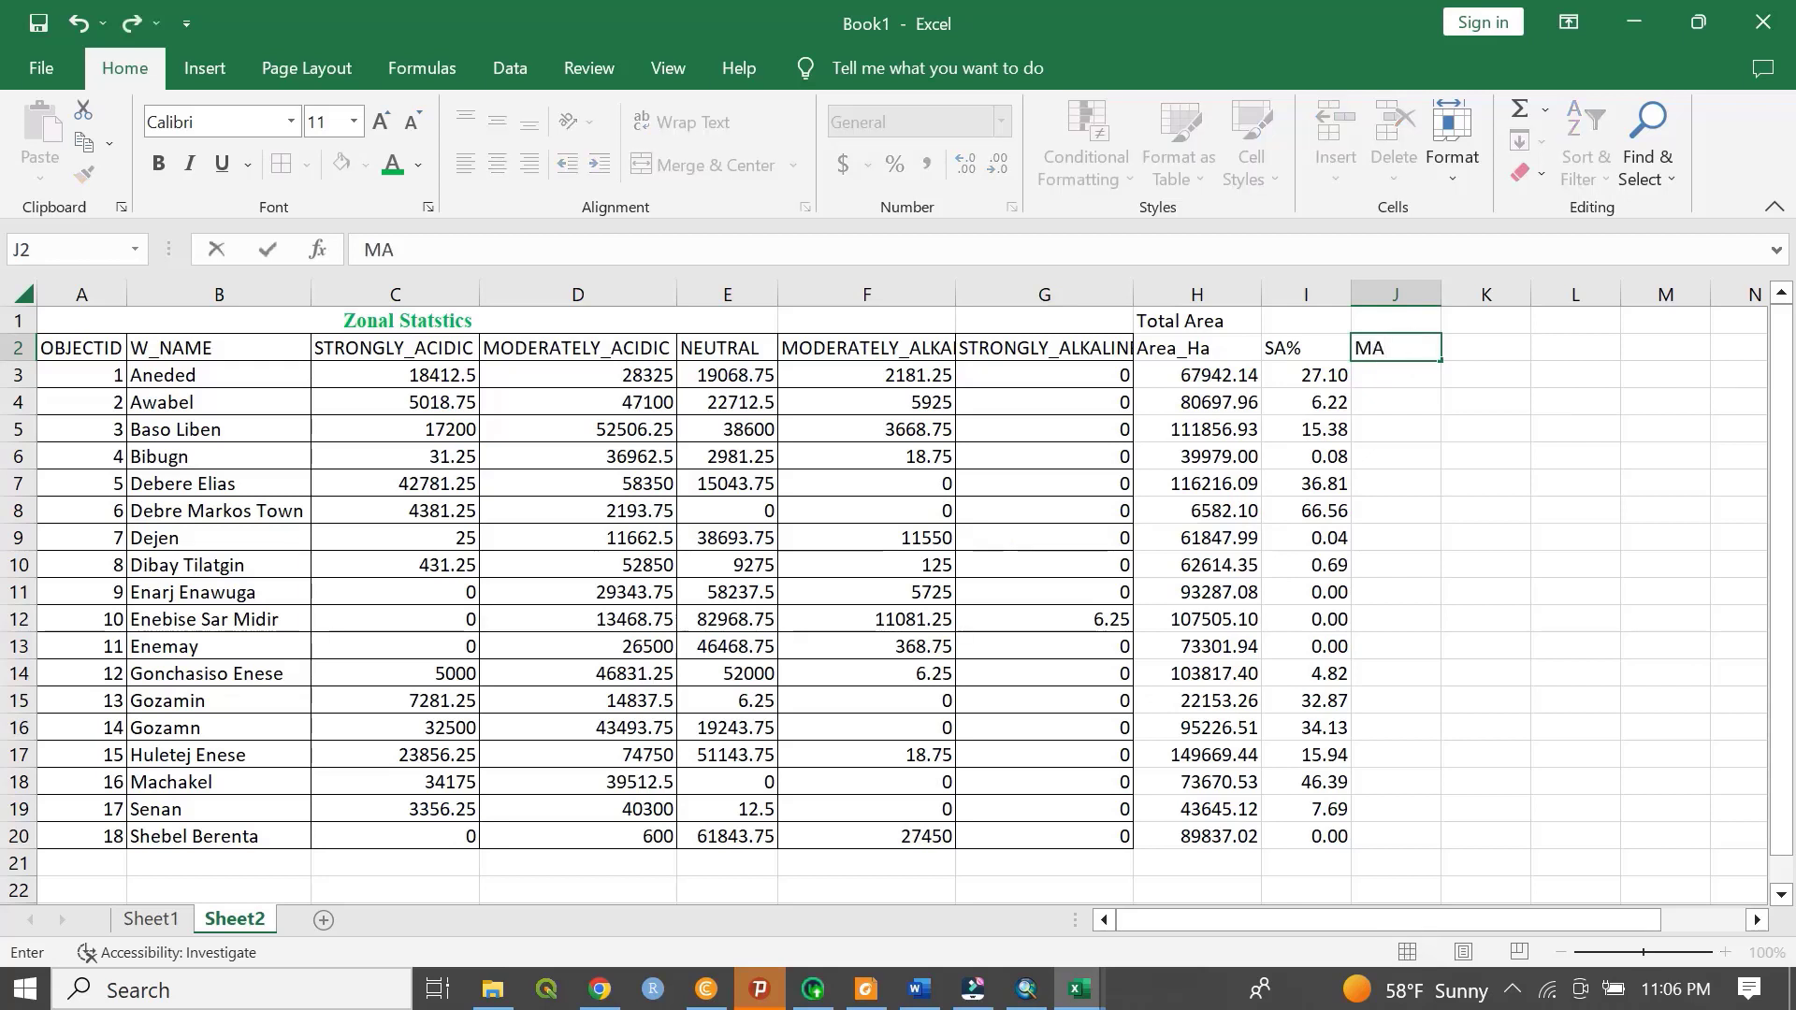
{"action": "type", "text": "%"}
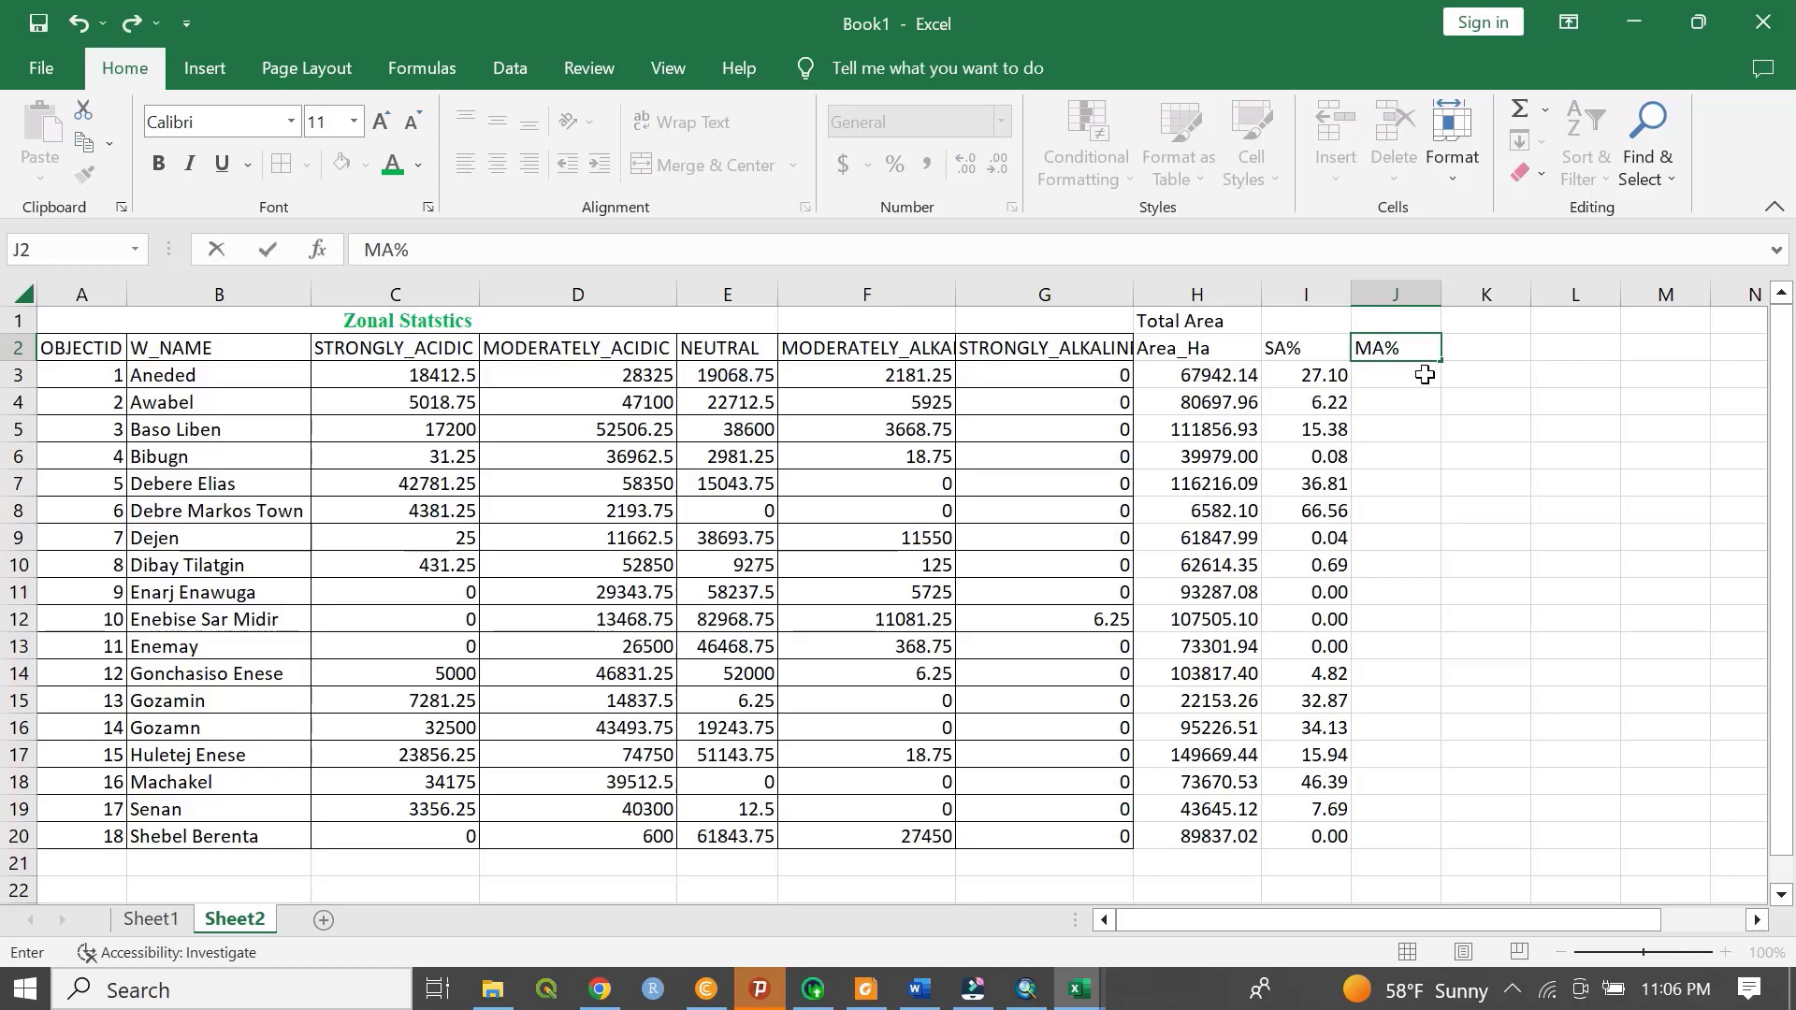
- Calculate each district's moderately acidic percentage of total area with =D3*100/H3 in J3, filled down to J20
{"action": "left_click", "coordinate": [1423, 374]}
{"action": "type", "text": "="}
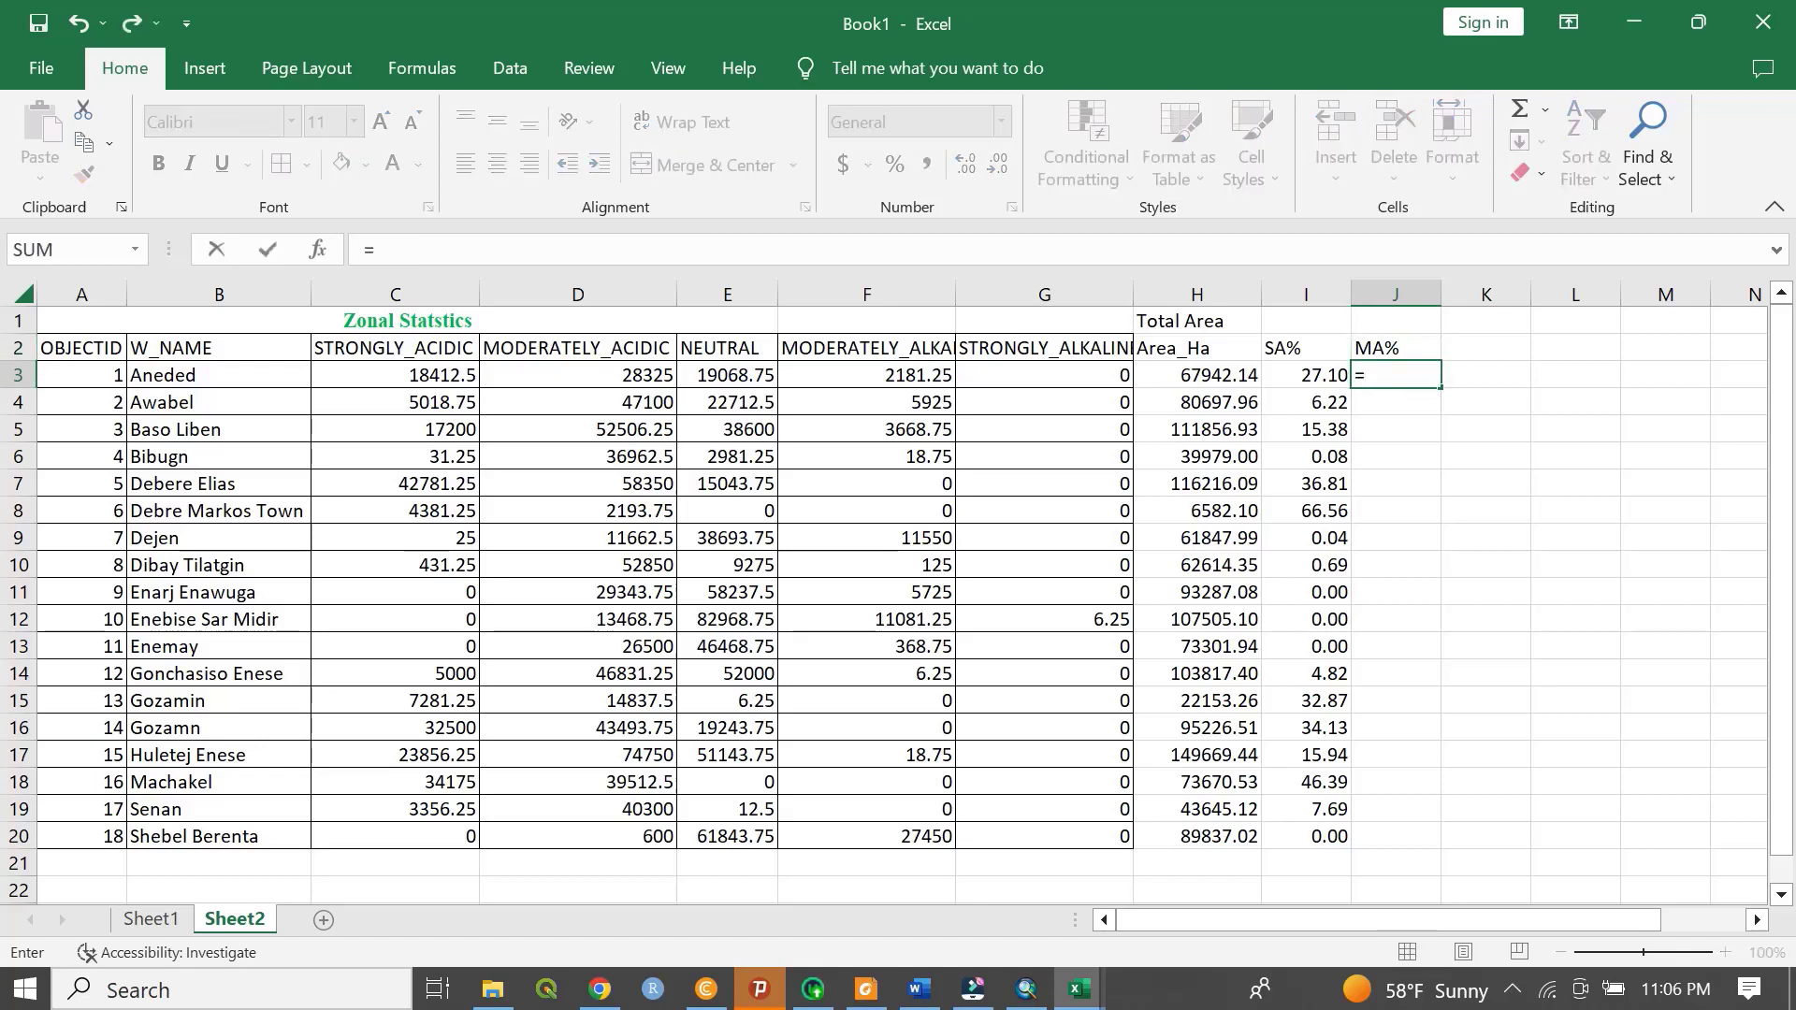
{"action": "left_click", "coordinate": [618, 383]}
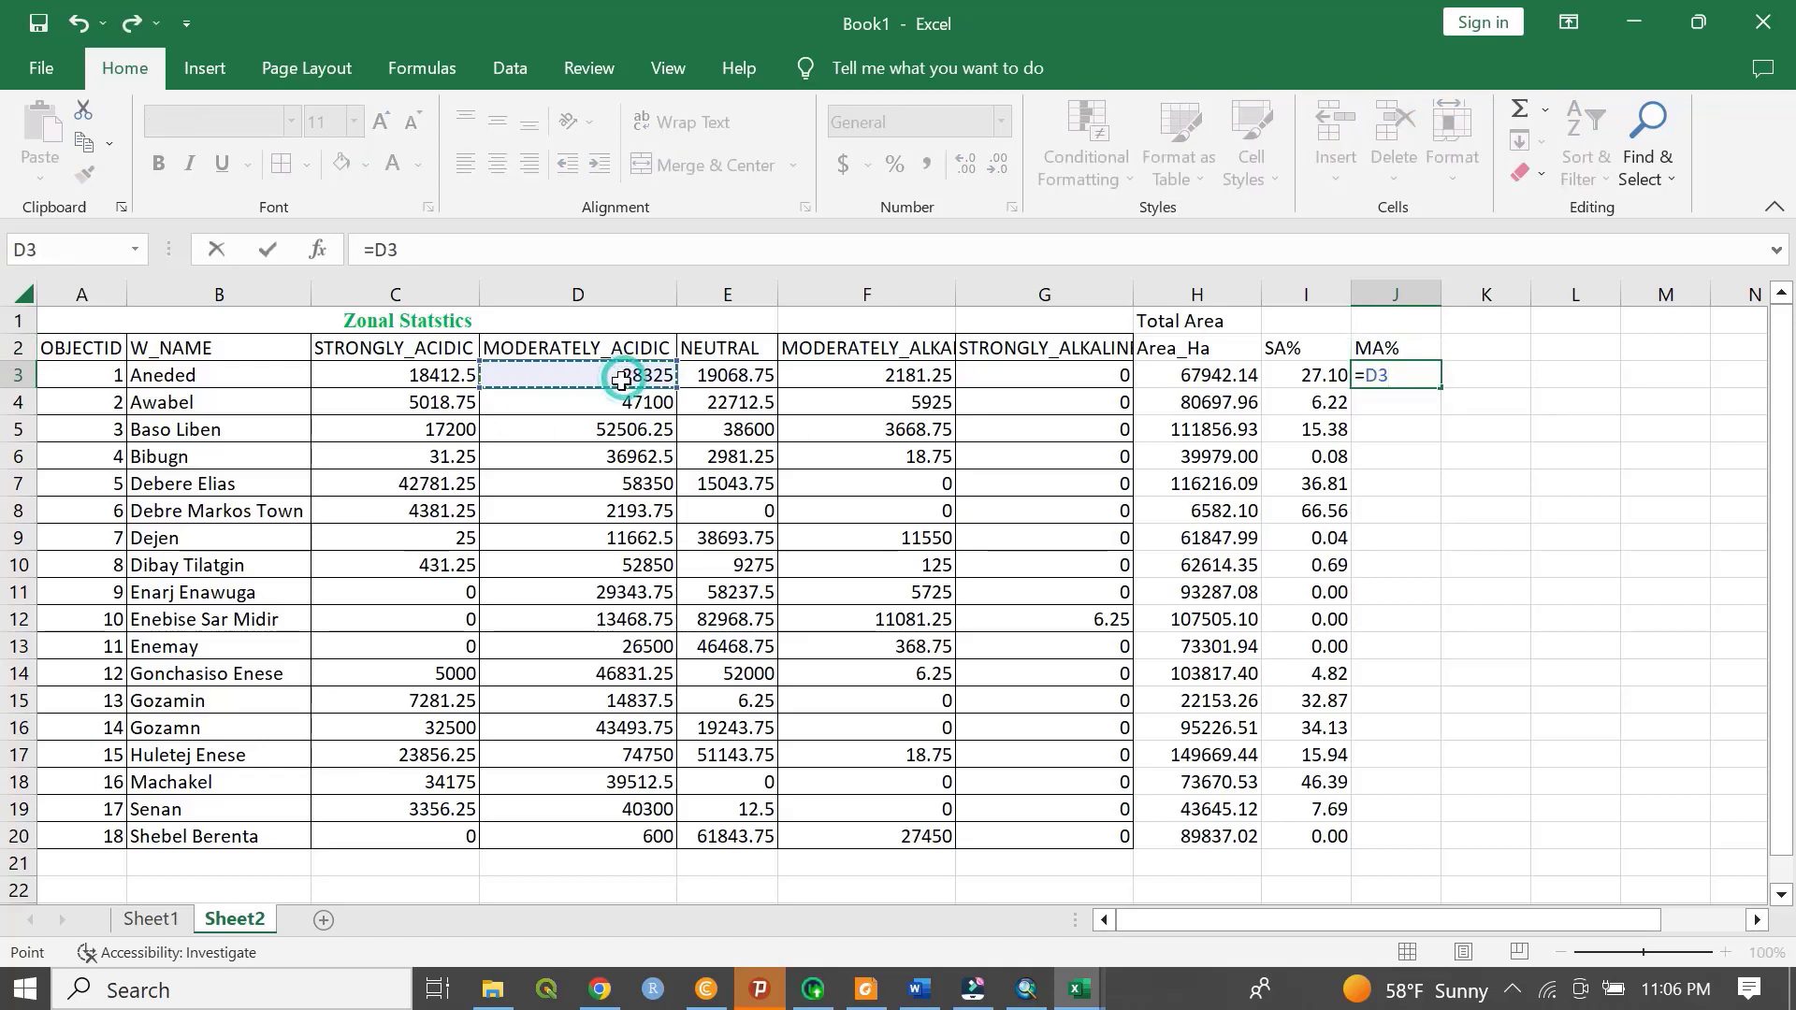
{"action": "type", "text": "*100/"}
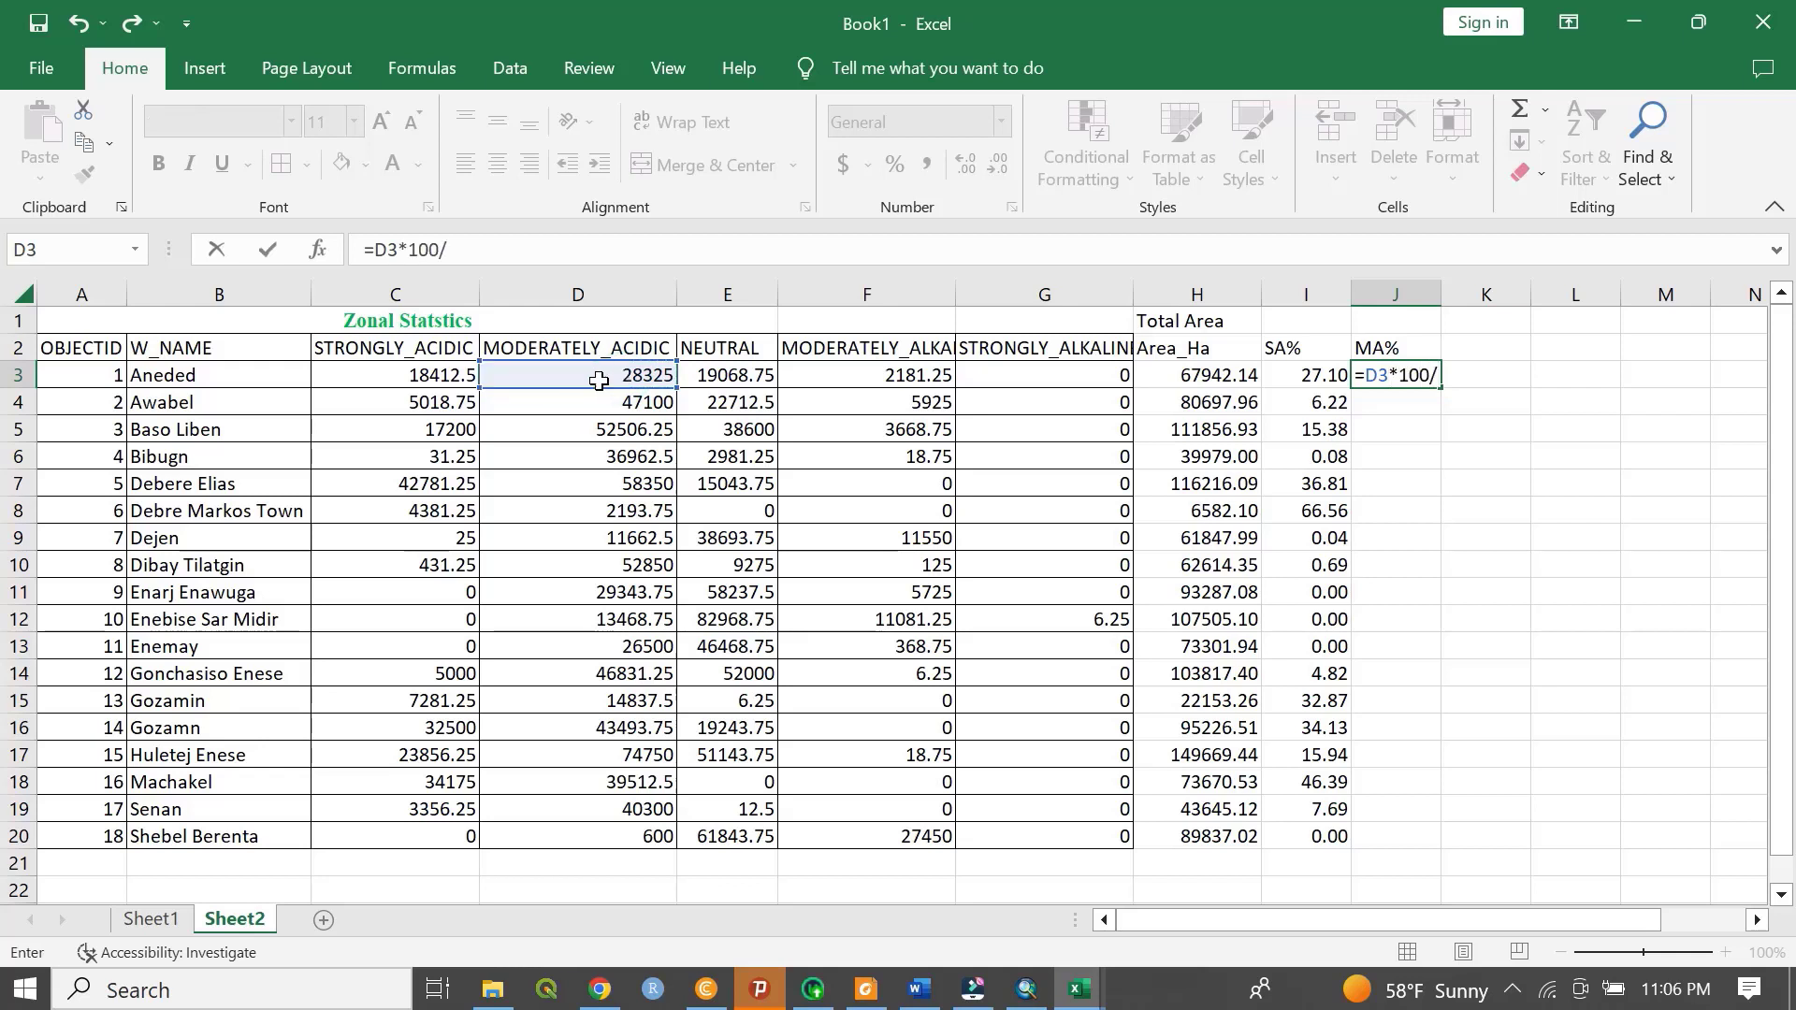
{"action": "left_click", "coordinate": [1196, 374]}
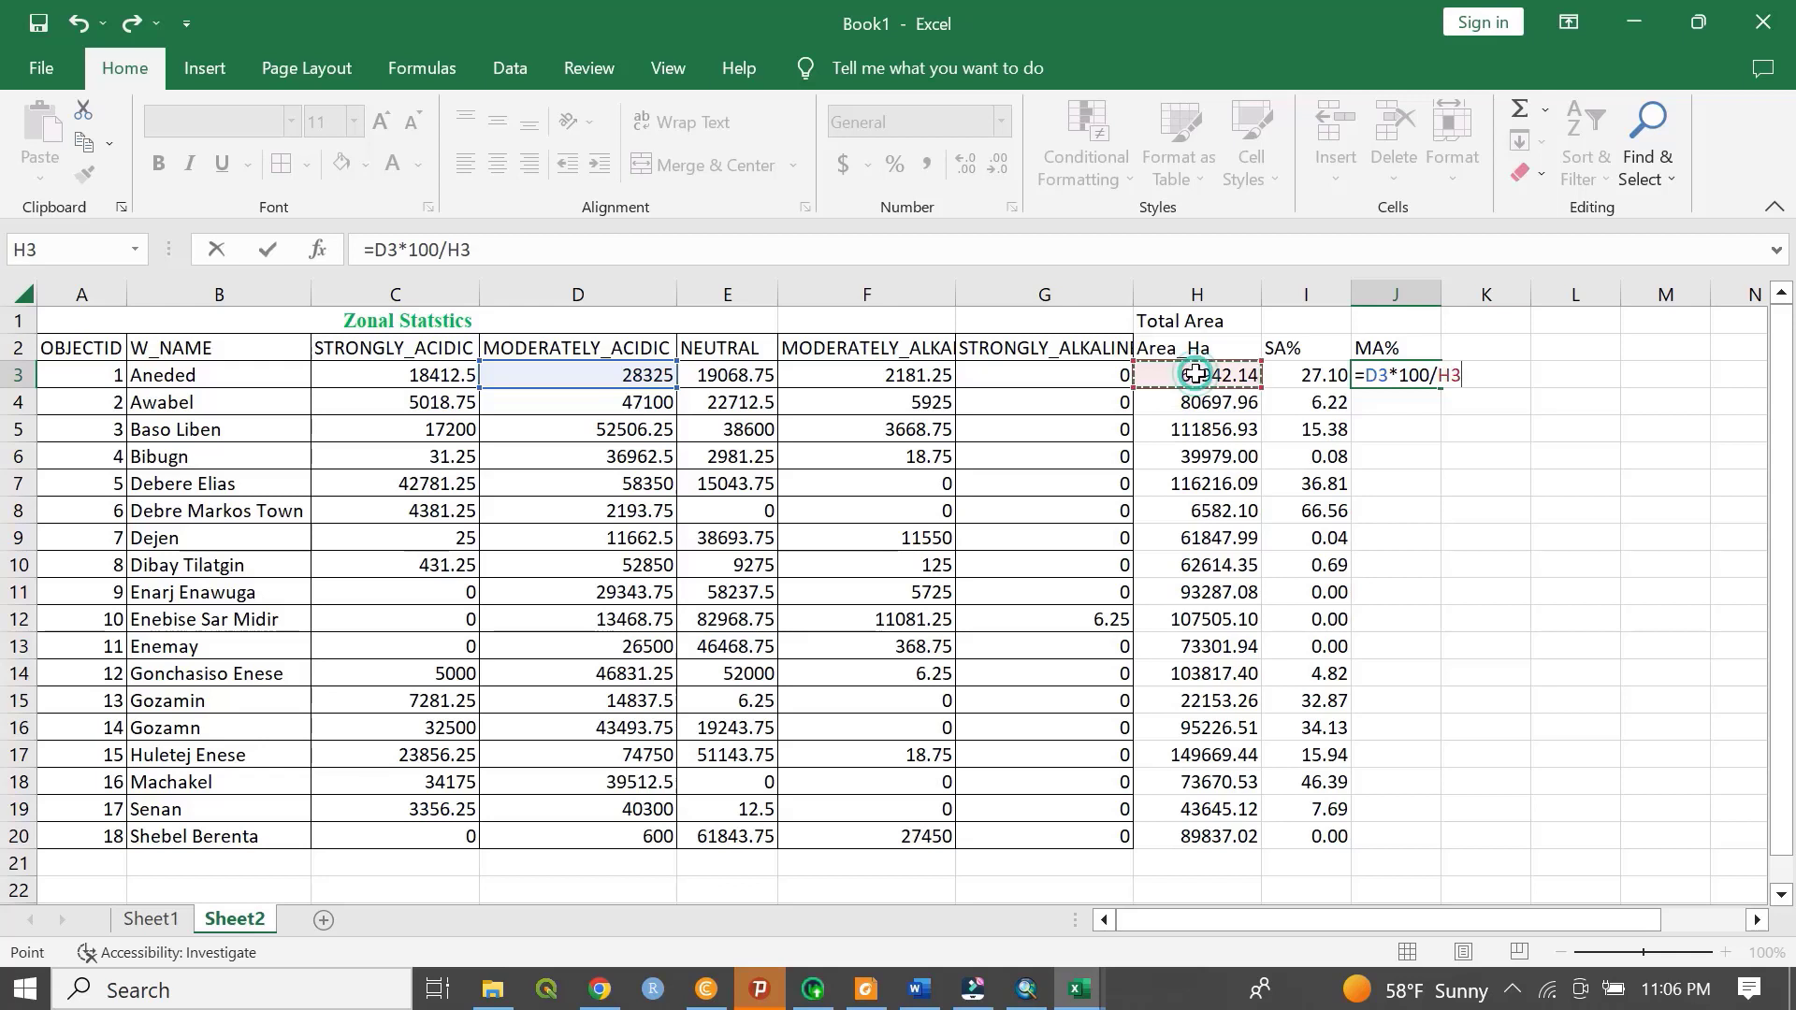
{"action": "key", "text": "Return"}
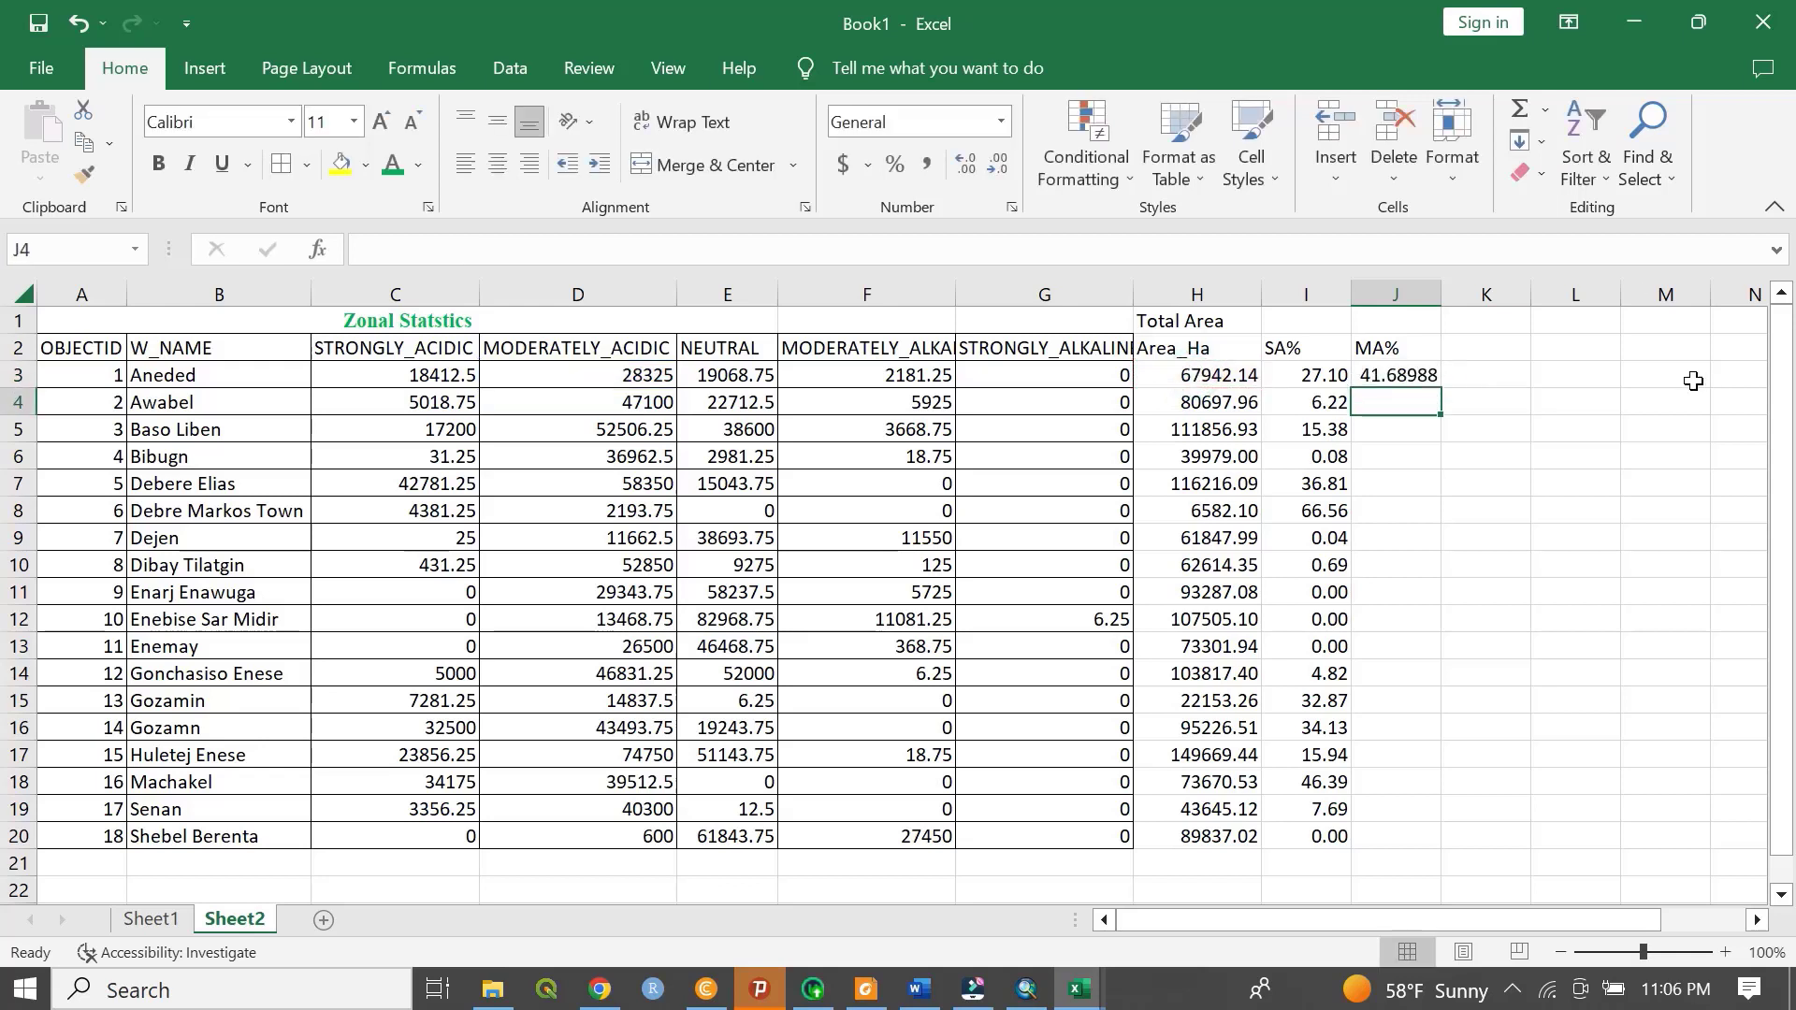
{"action": "left_click", "coordinate": [1394, 353]}
{"action": "left_click", "coordinate": [1400, 373]}
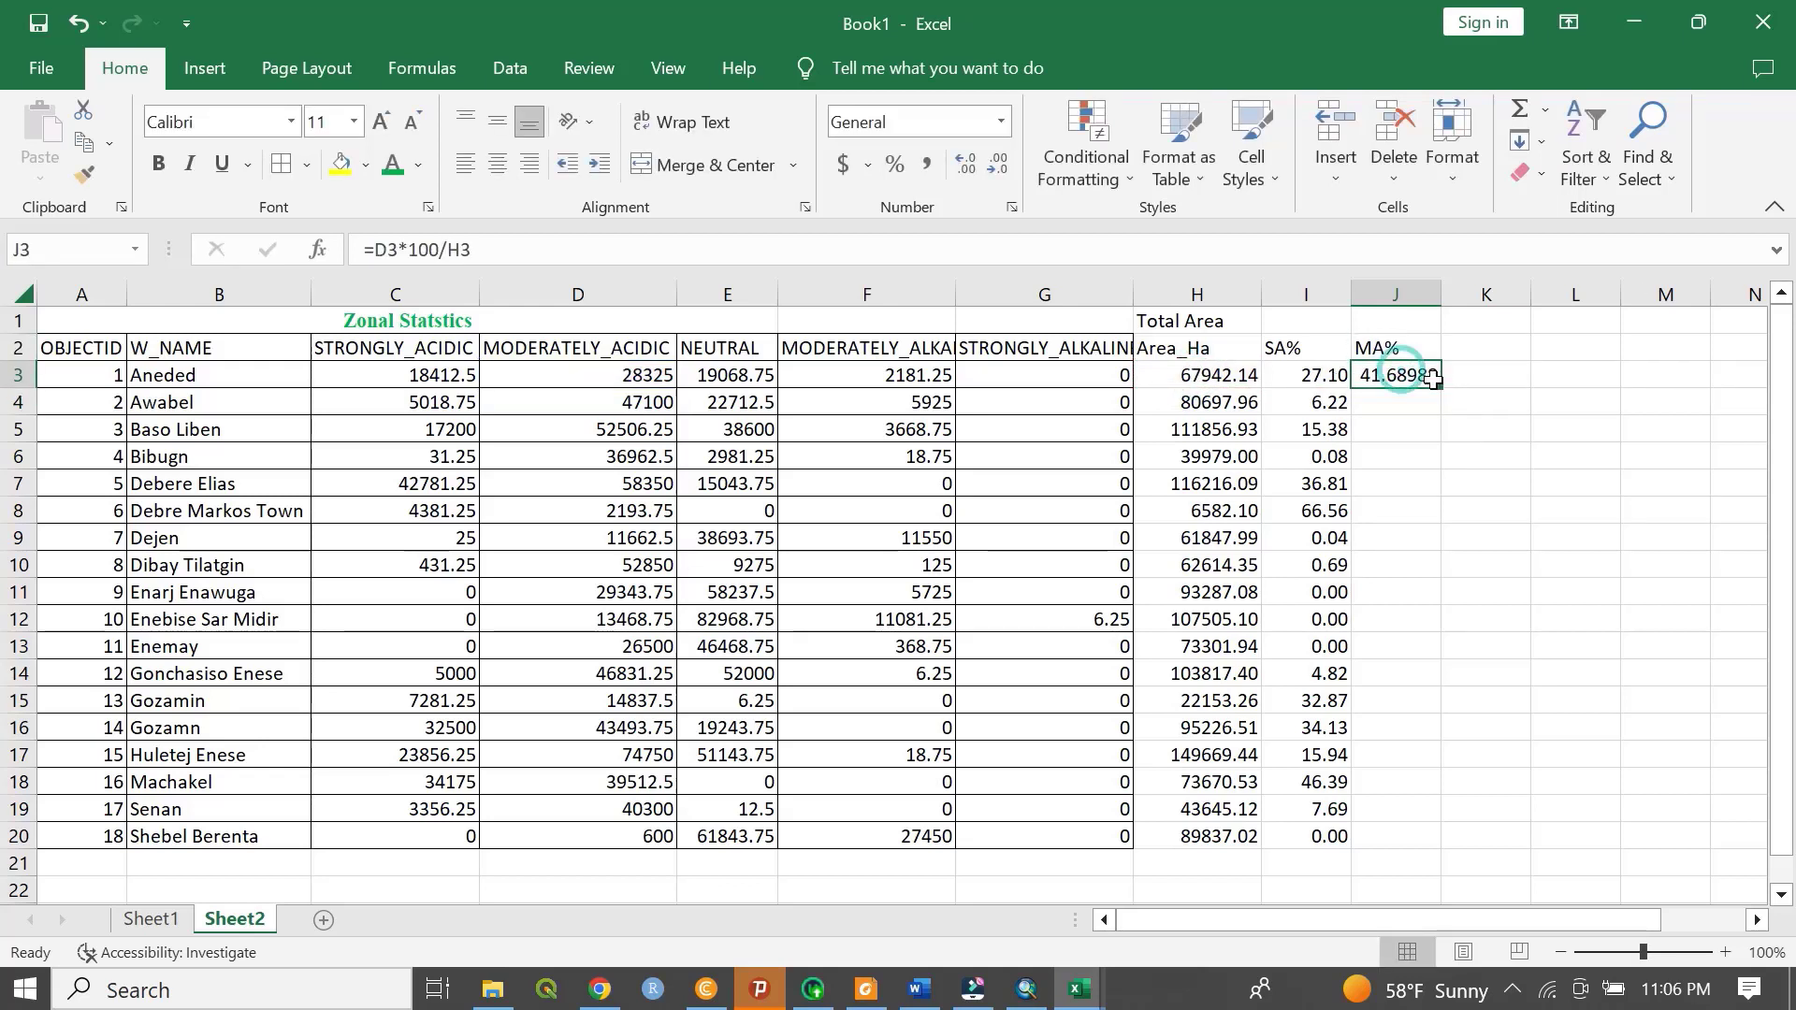
{"action": "double_click", "coordinate": [1432, 378]}
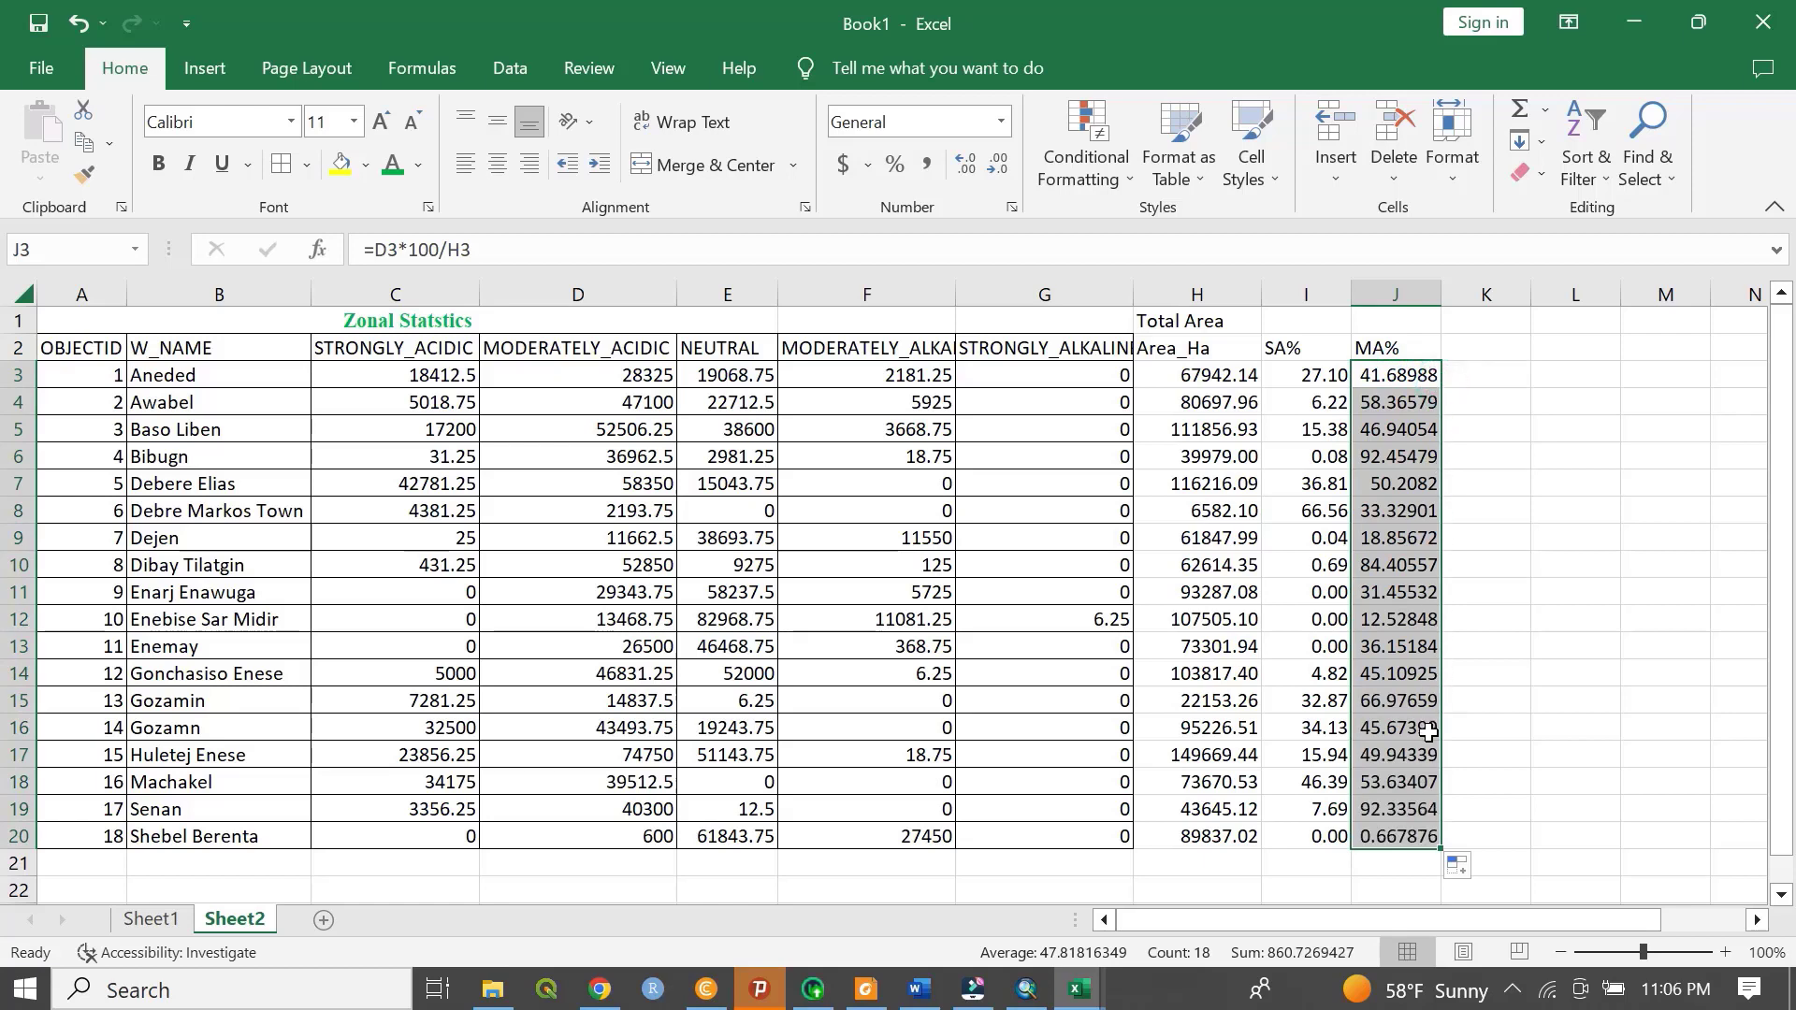
- Format the moderately acidic percentages in J3:J20 as Number with 2 decimal places
{"action": "right_click", "coordinate": [1403, 531]}
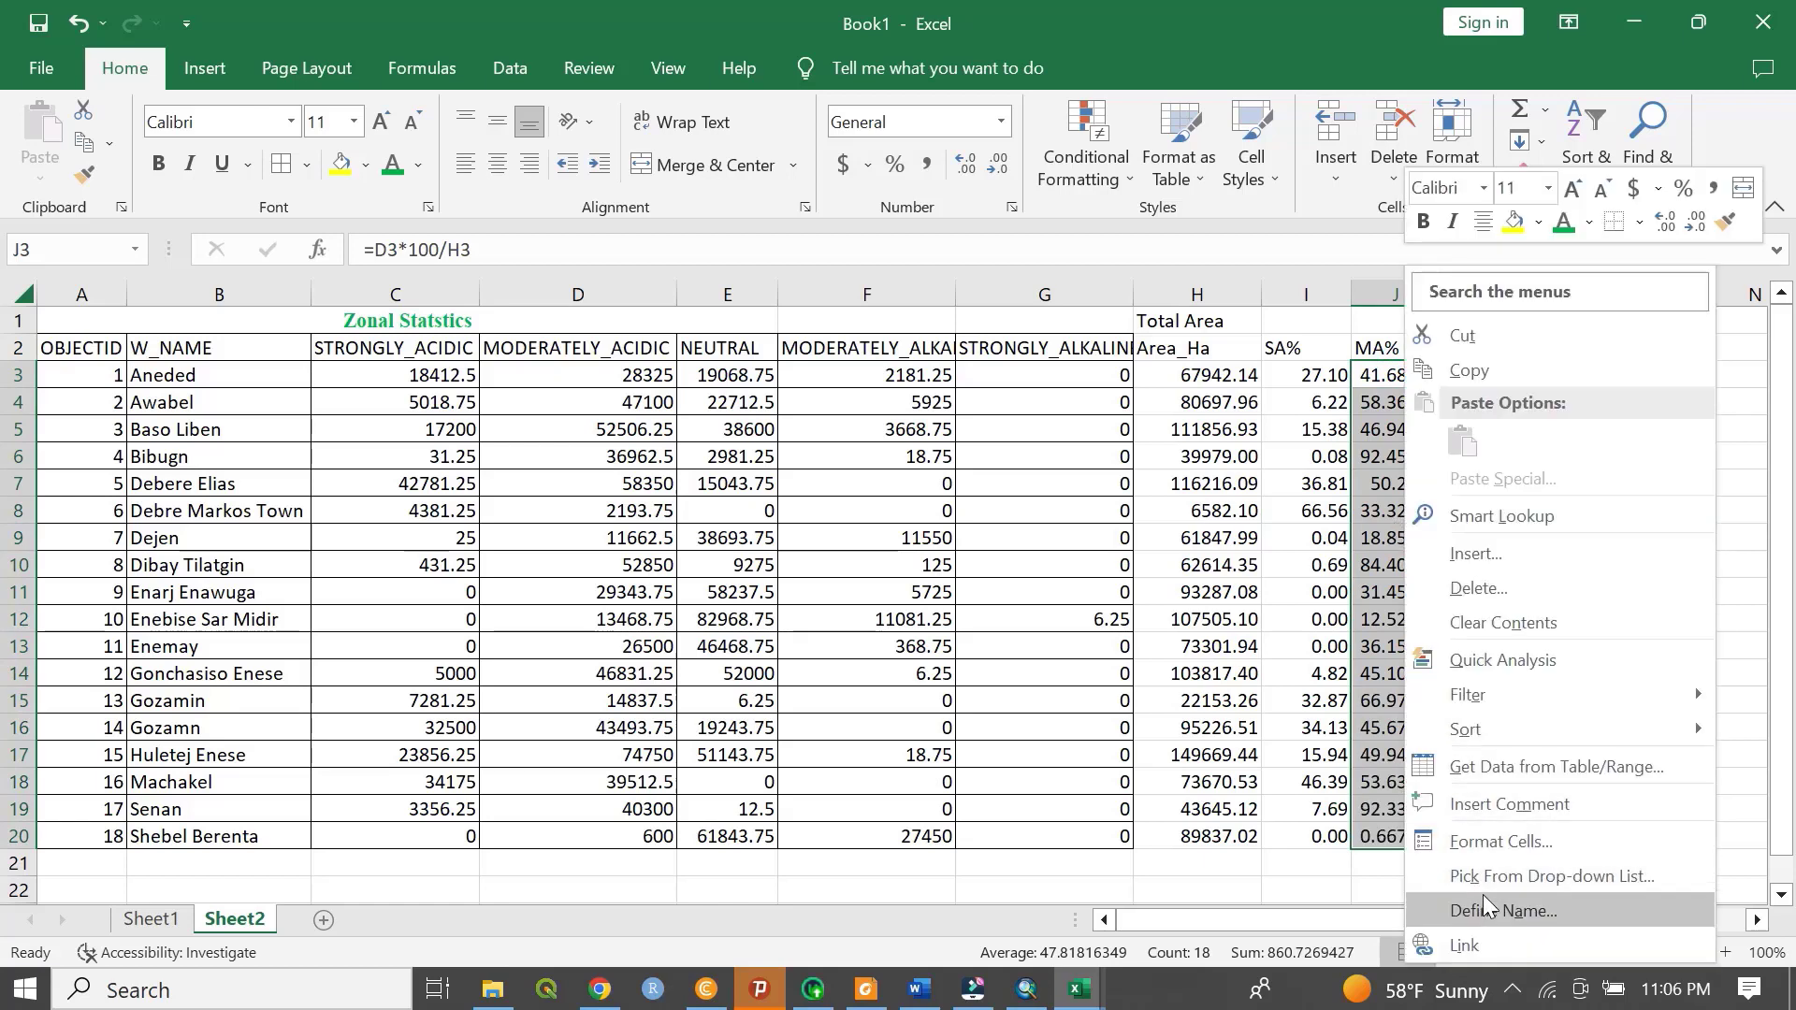
{"action": "left_click", "coordinate": [1495, 842]}
{"action": "left_click", "coordinate": [1115, 391]}
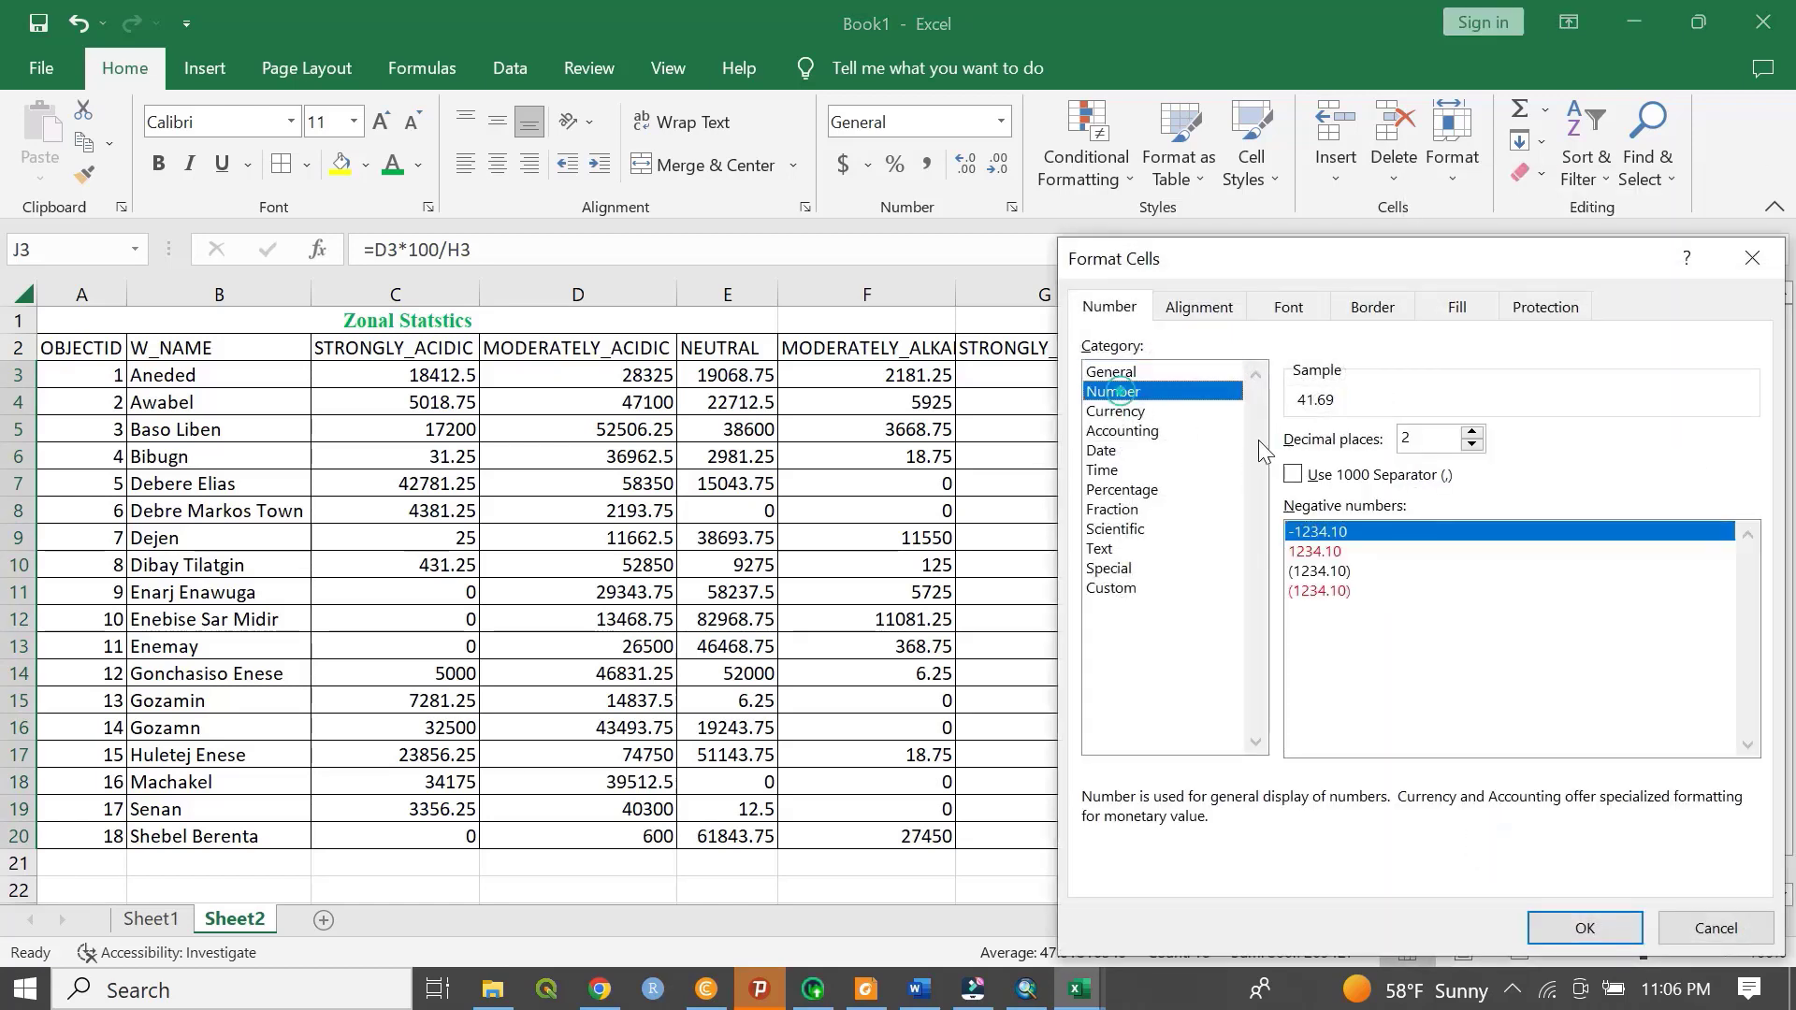
{"action": "left_click", "coordinate": [1621, 926]}
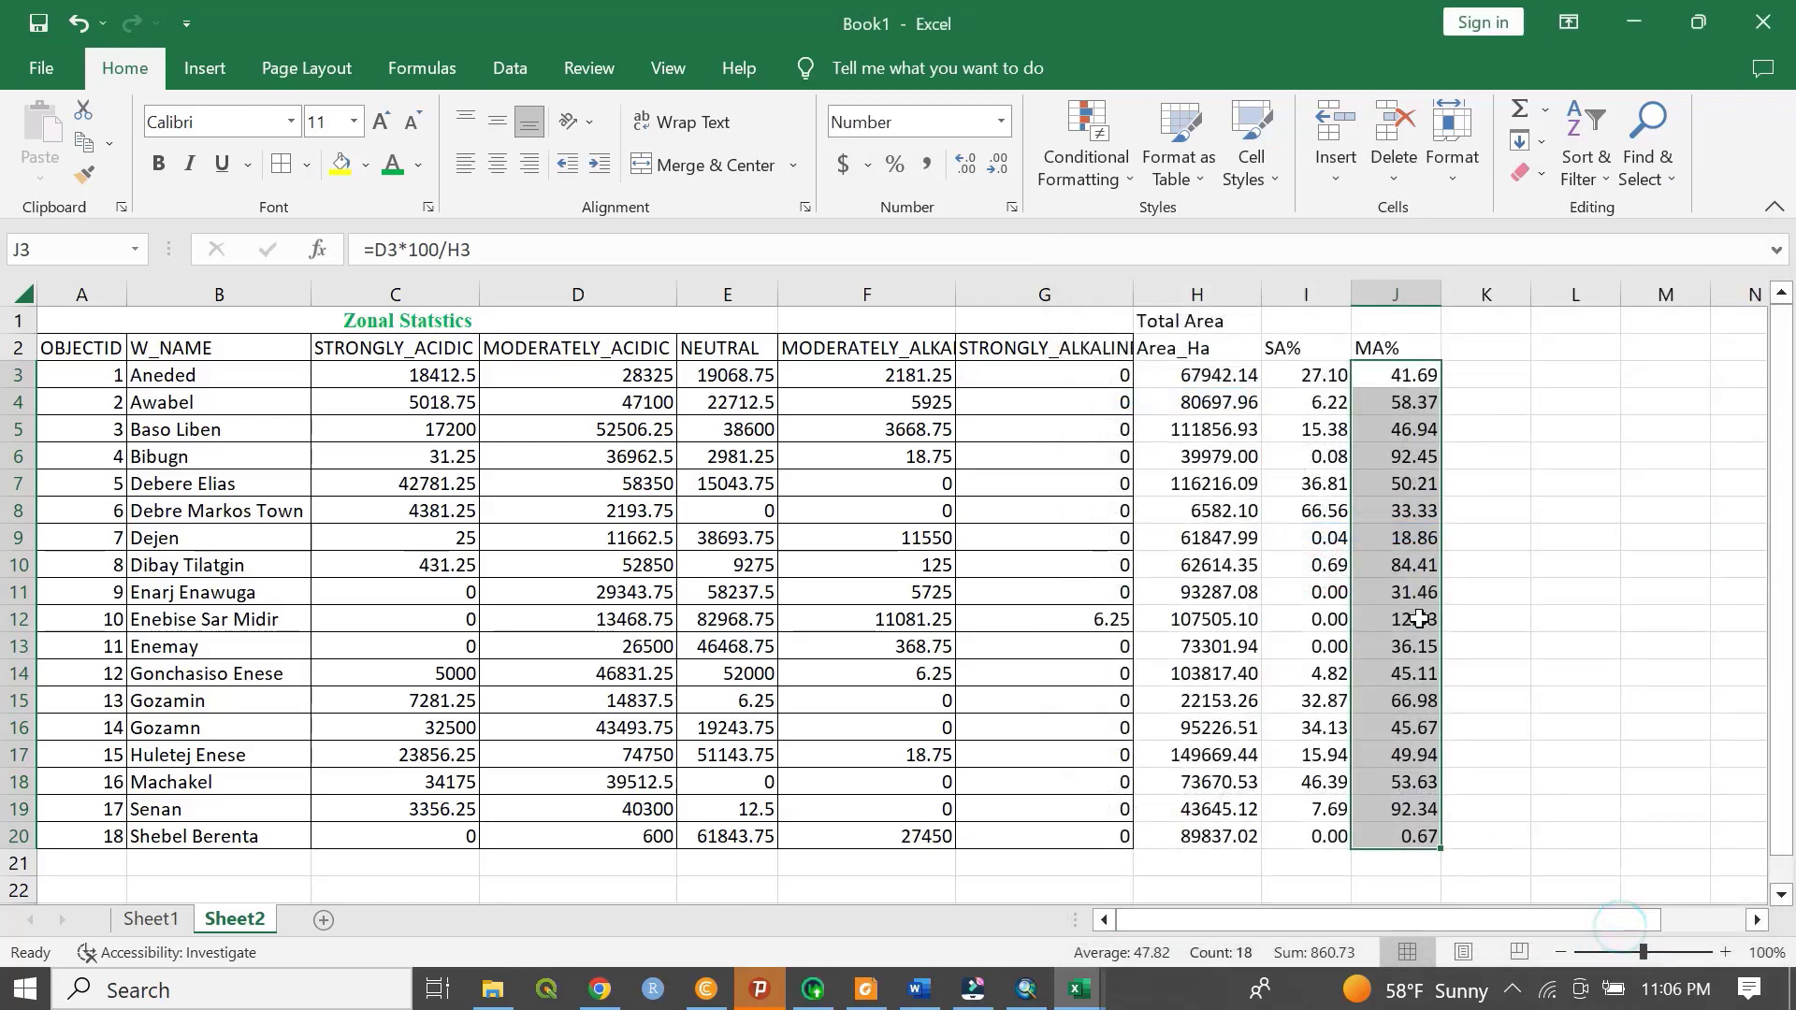
{"action": "left_click", "coordinate": [1408, 374]}
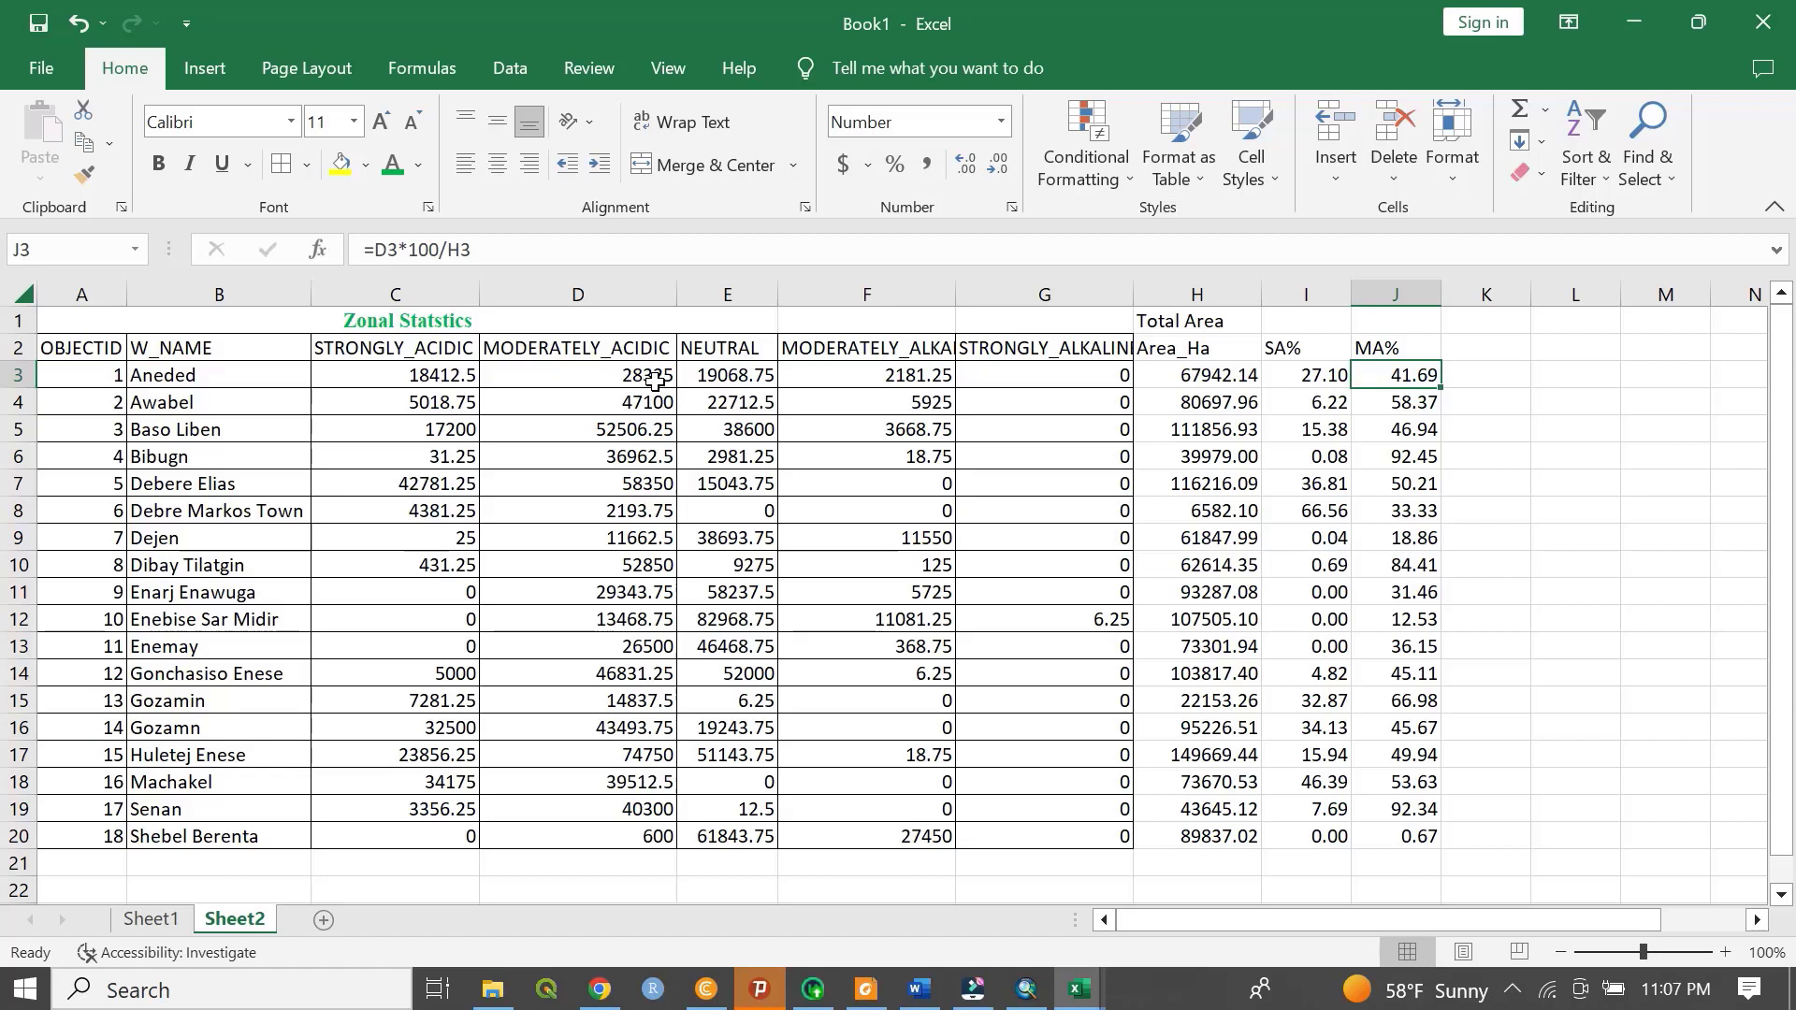
{"action": "left_click", "coordinate": [1336, 432]}
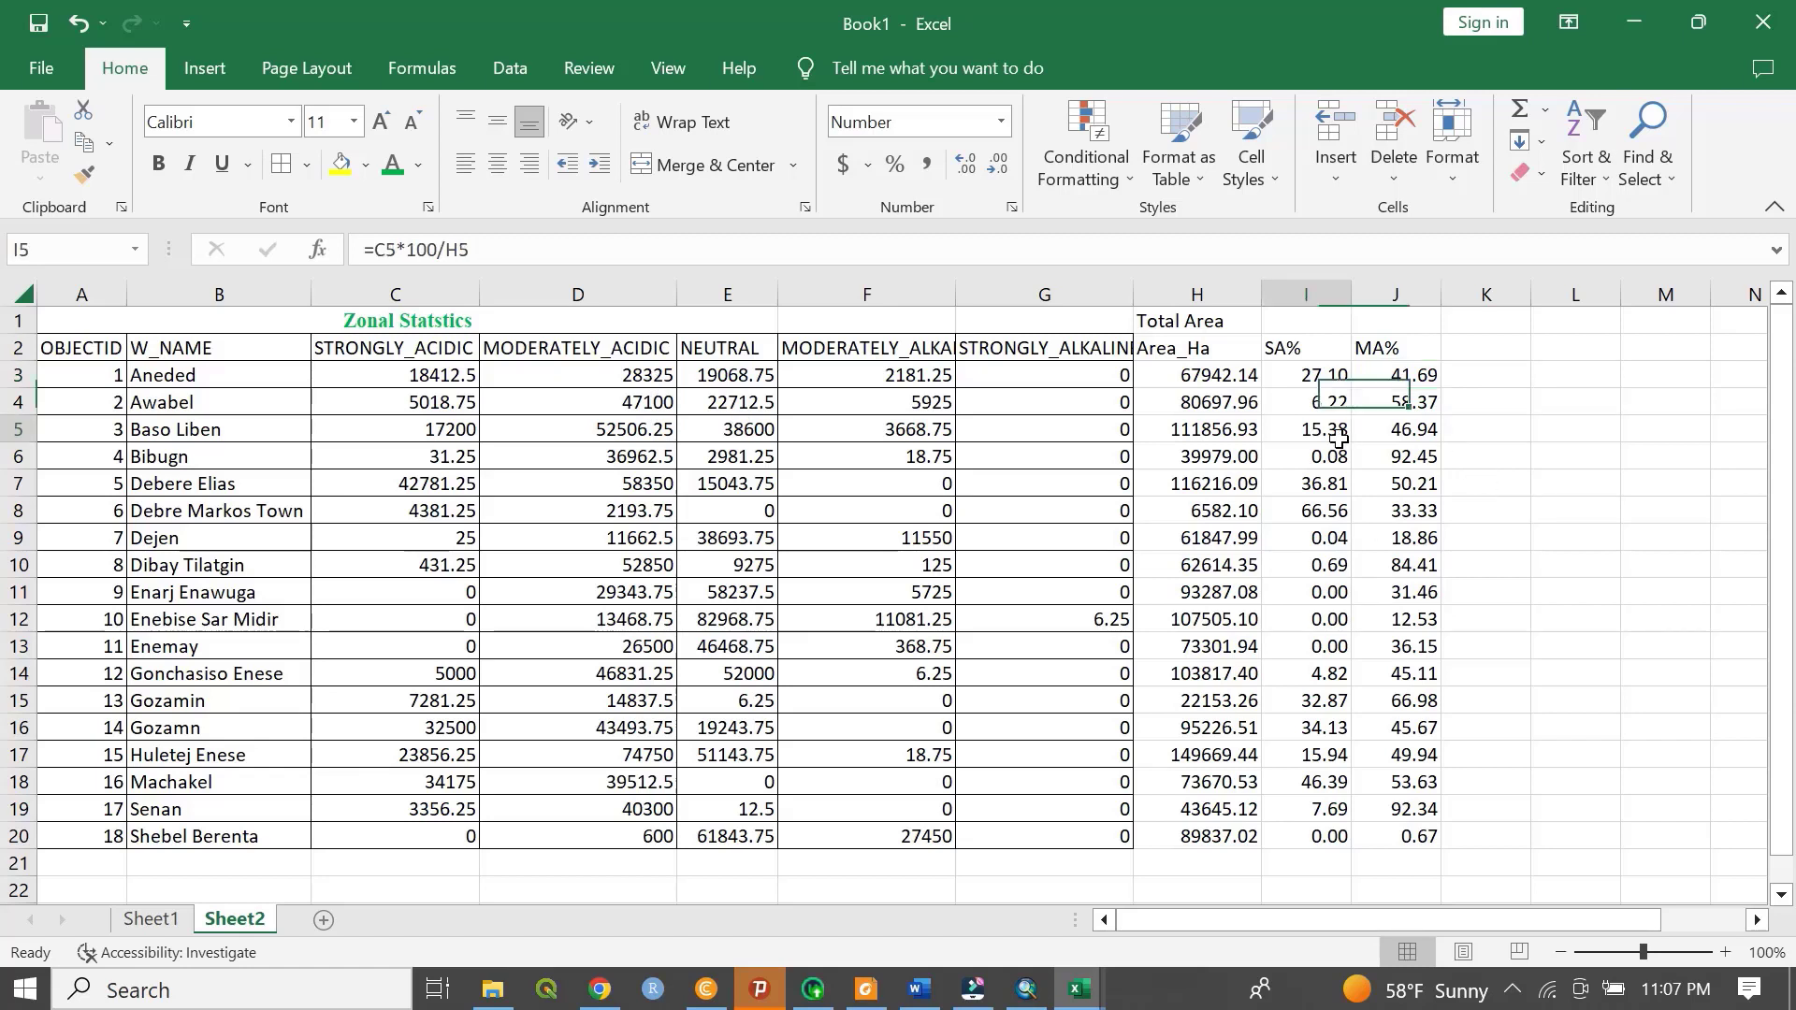